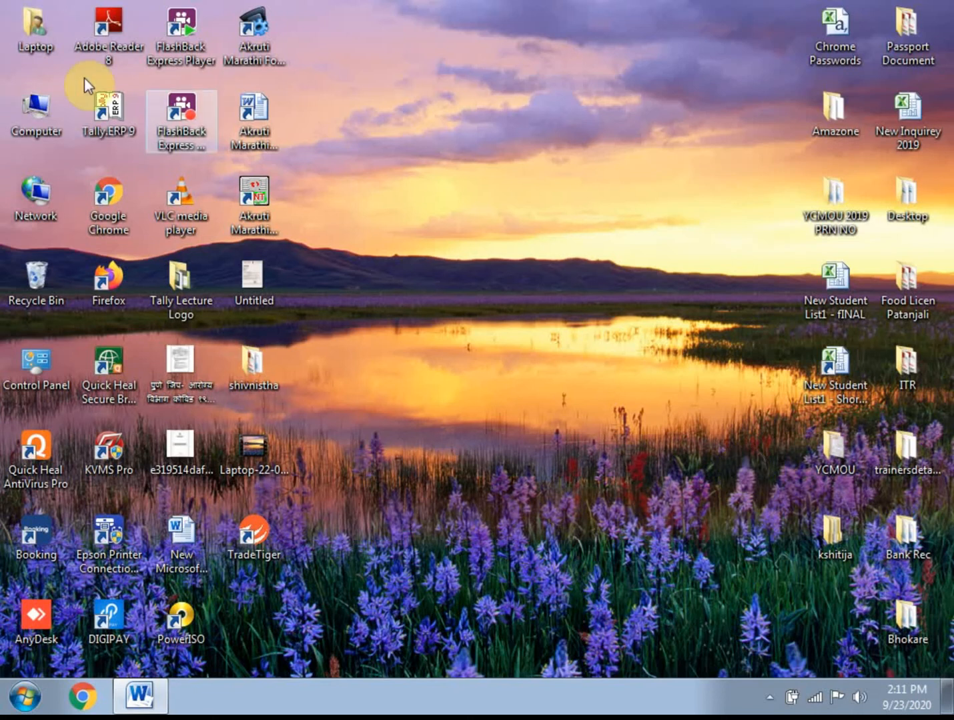
- Launch Tally.ERP 9 in Educational Mode and unlock the company data with the TallyVault password
double_click(113, 113)
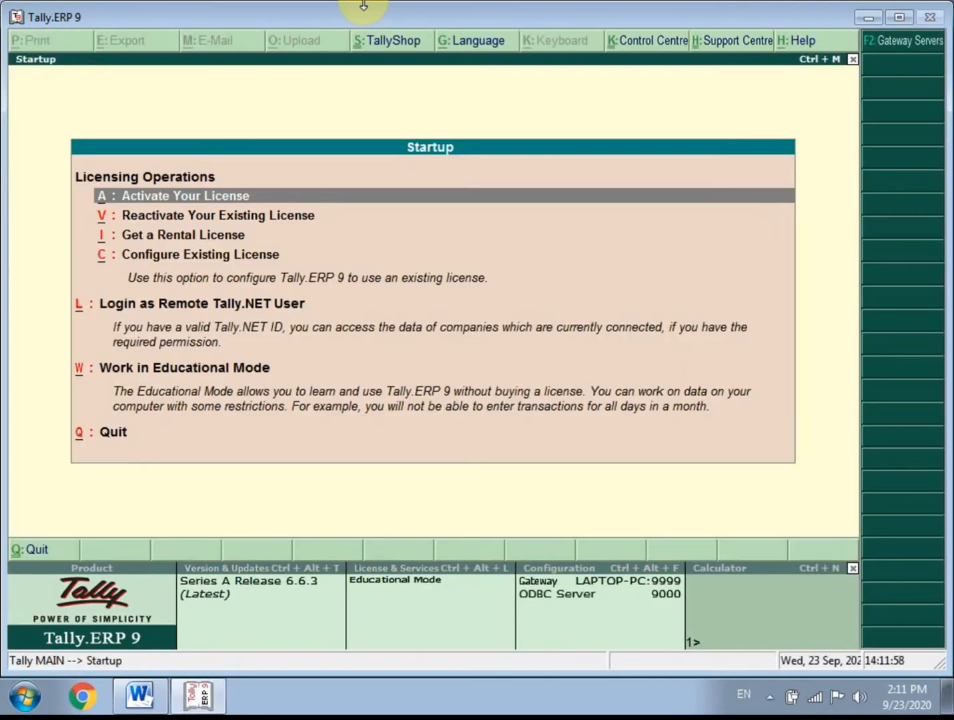
key(w)
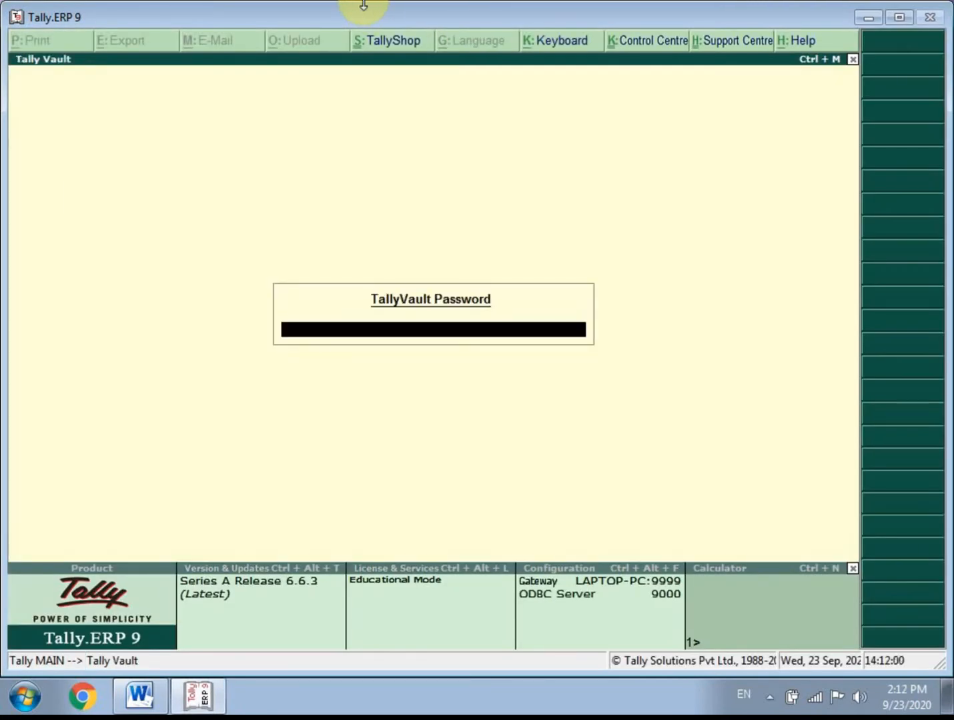
text(***)
key(Return)
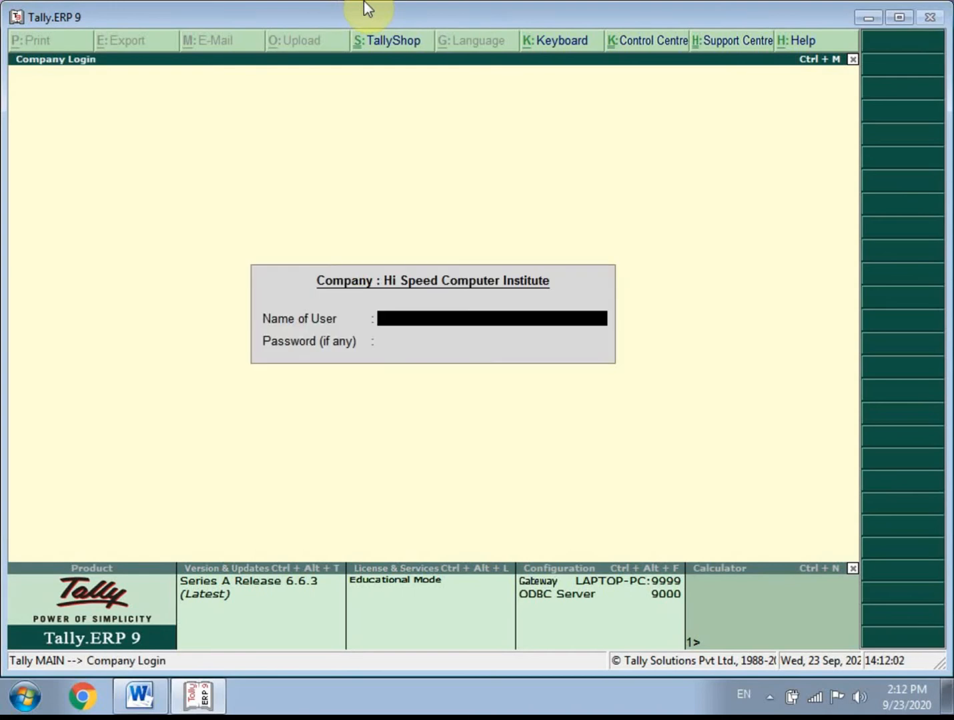
- Log in to the Hi Speed Computer Institute company with the user name and account password
text(dilip)
key(Return)
text(*)
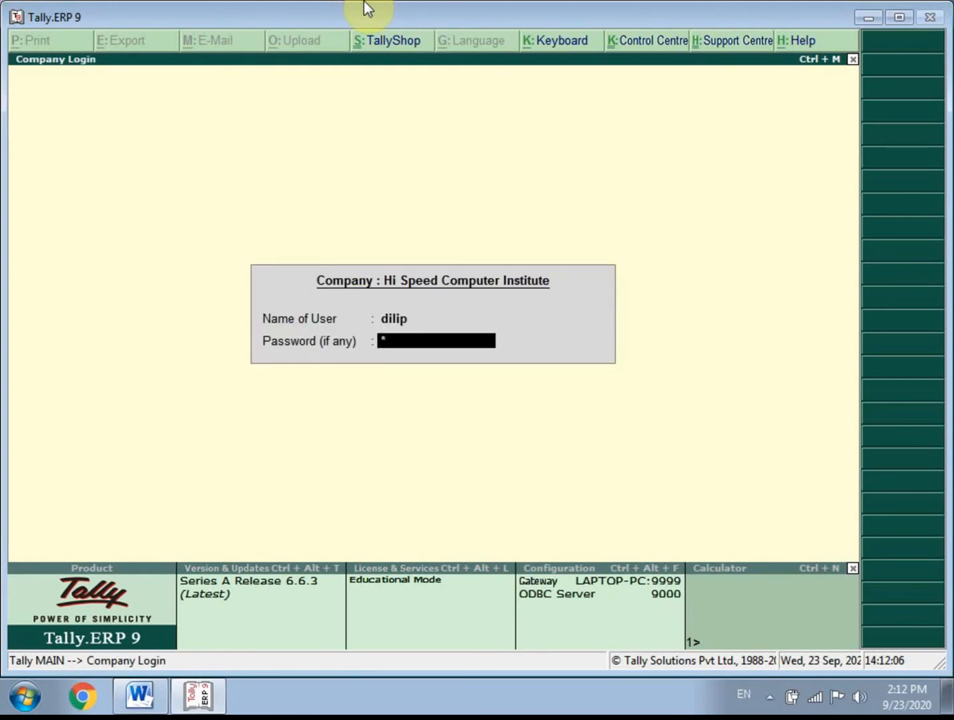
text(**)
key(Return)
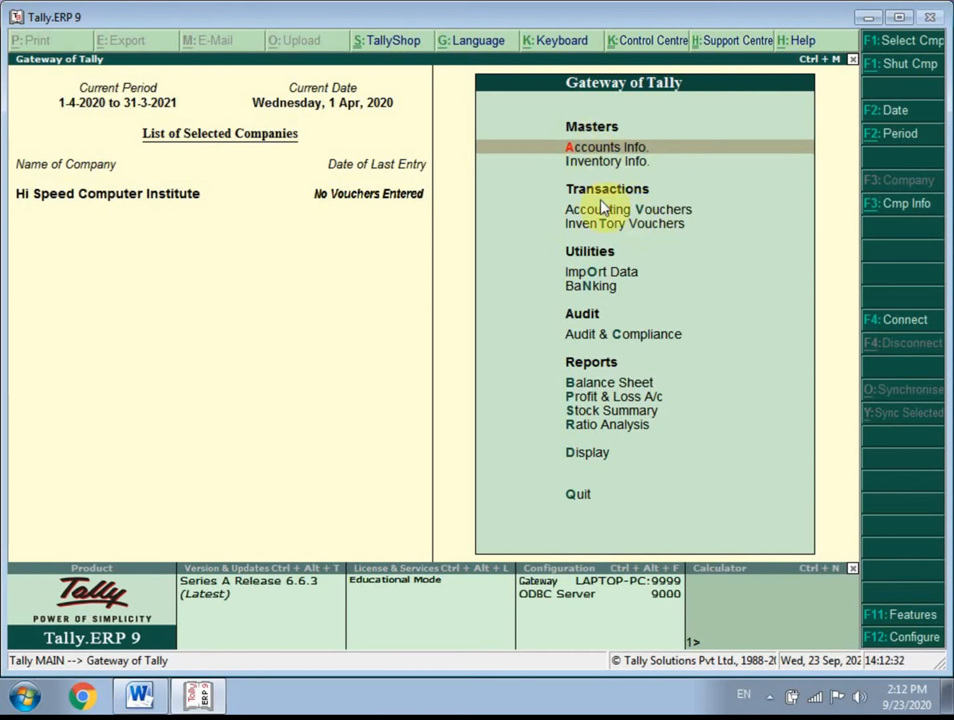
- Start creating a single account group and name it Local Sundry Creditors
click(602, 150)
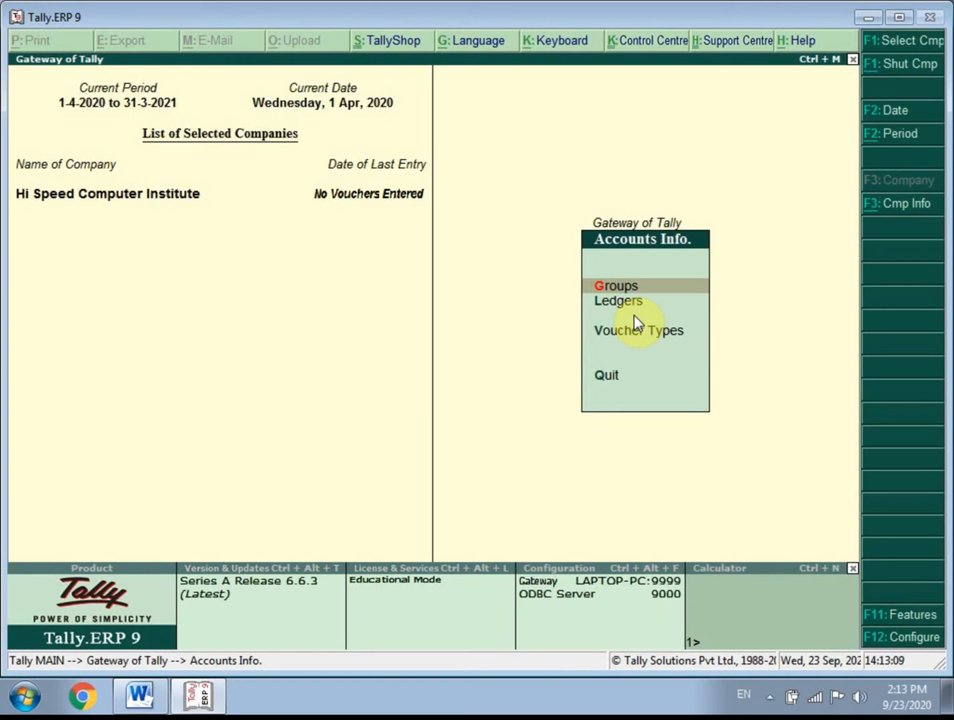
key(Return)
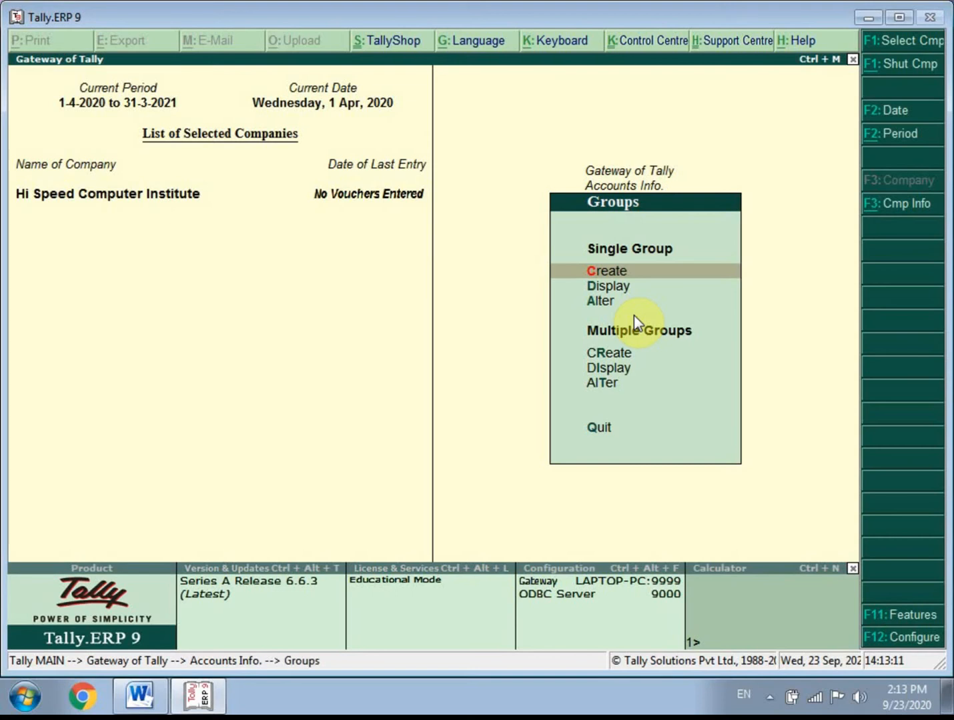
key(Return)
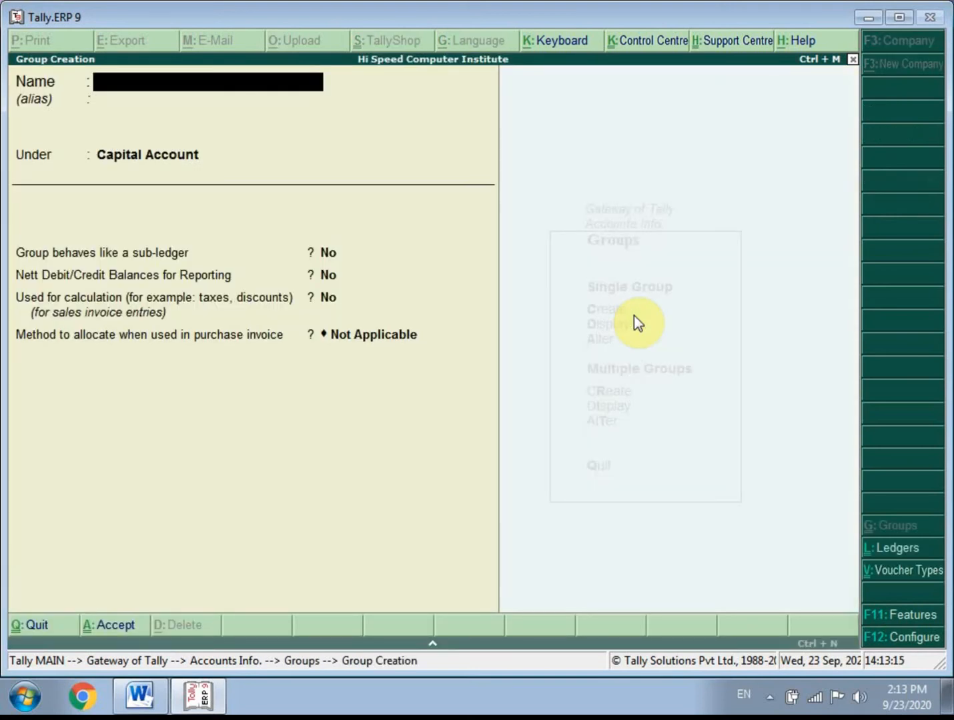
text(Local Sund)
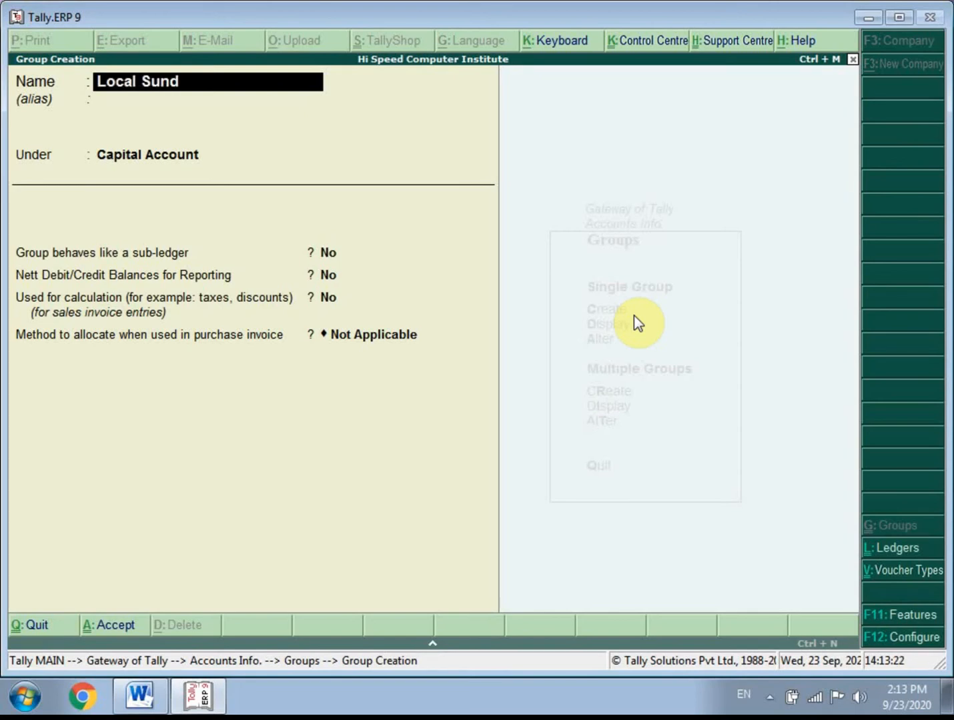
text(ry Creditors)
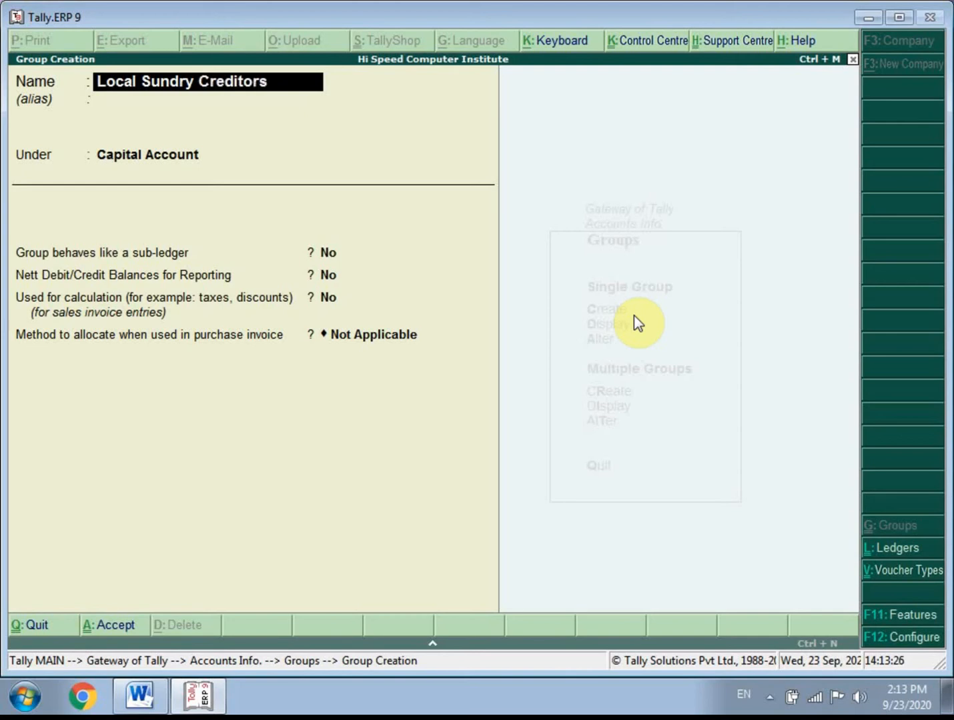
- Leave the alias empty and place the Local Sundry Creditors group under Sundry Creditors
key(Return)
key(Return)
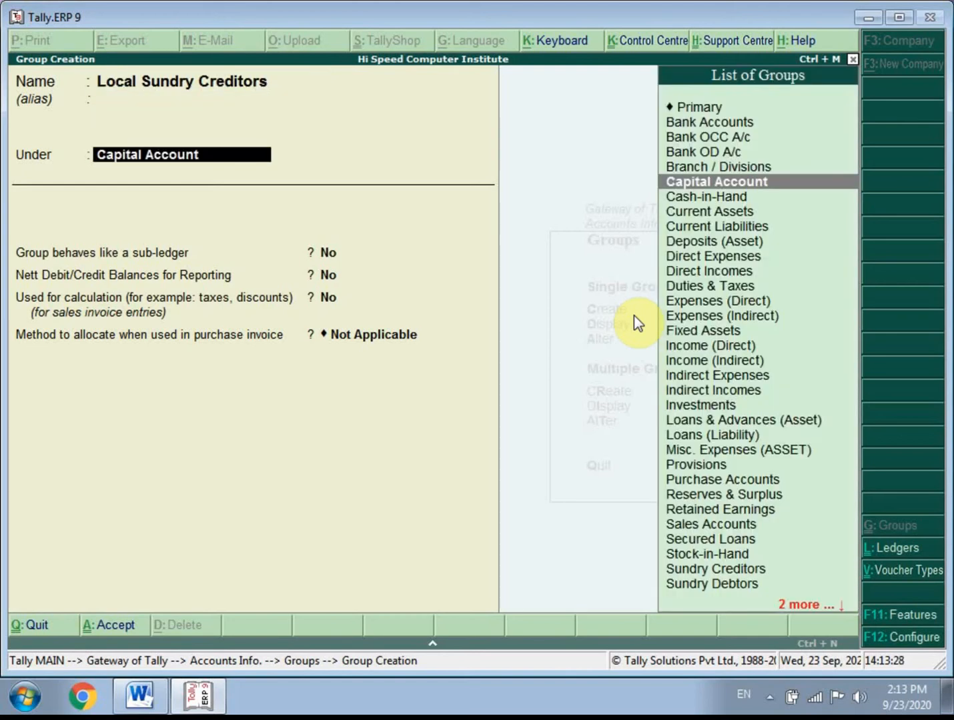
key(Down)
key(Down)
key(Down)
key(Down)
key(Down)
key(Down)
key(Down)
key(Down)
key(Down)
key(Down)
key(Down)
key(Down)
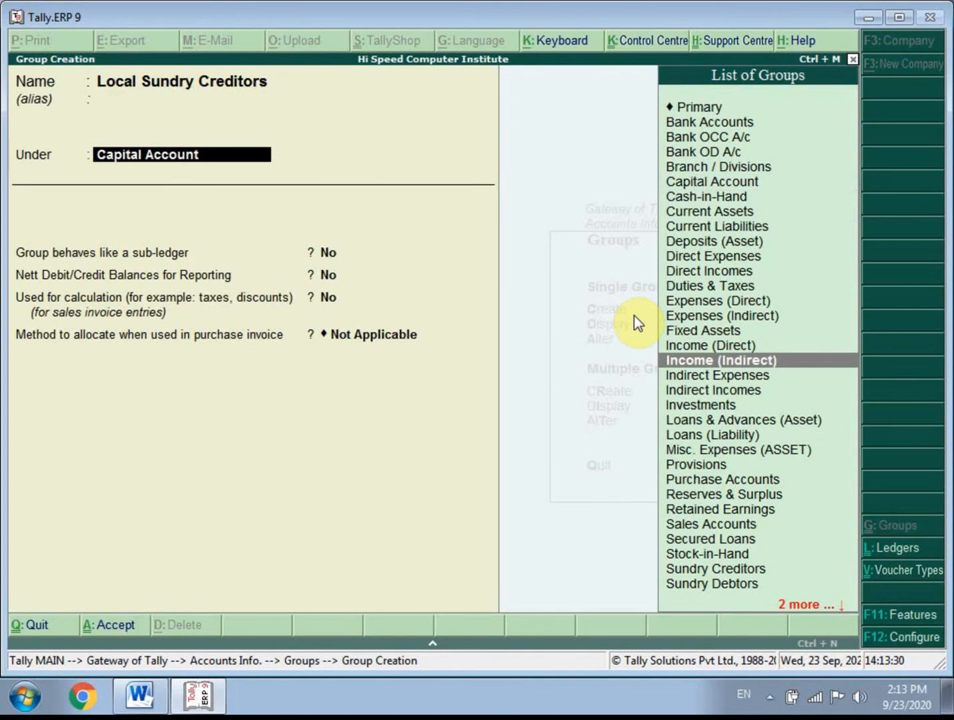
key(Down)
key(Down)
key(Down)
key(Down)
key(Down)
key(Down)
key(Down)
key(Down)
key(Down)
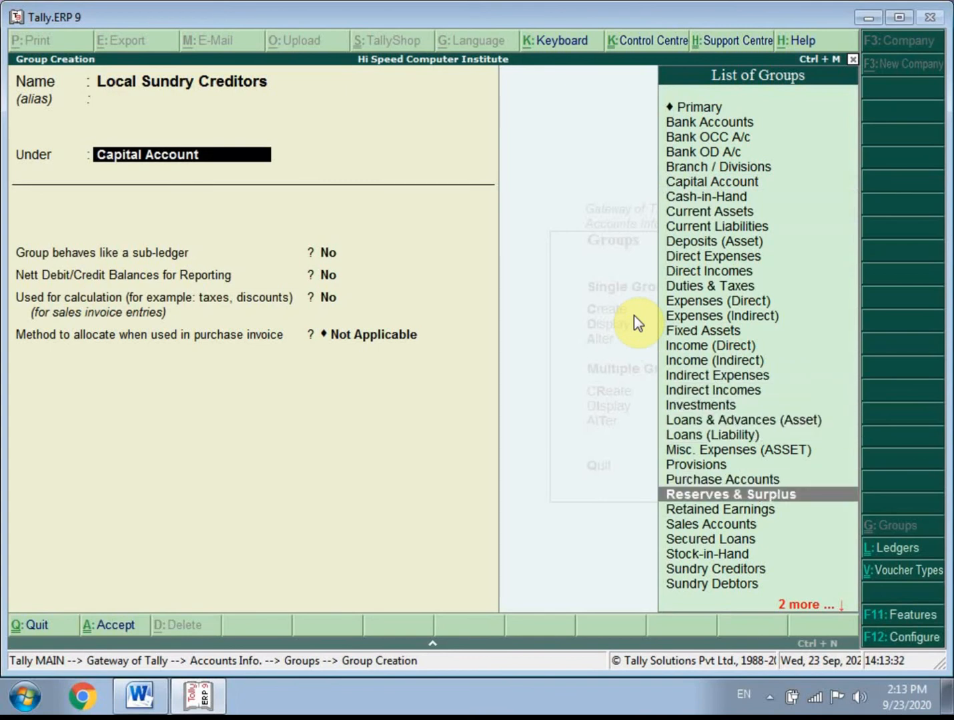
key(Down)
key(Down)
key(Down)
key(Down)
key(Down)
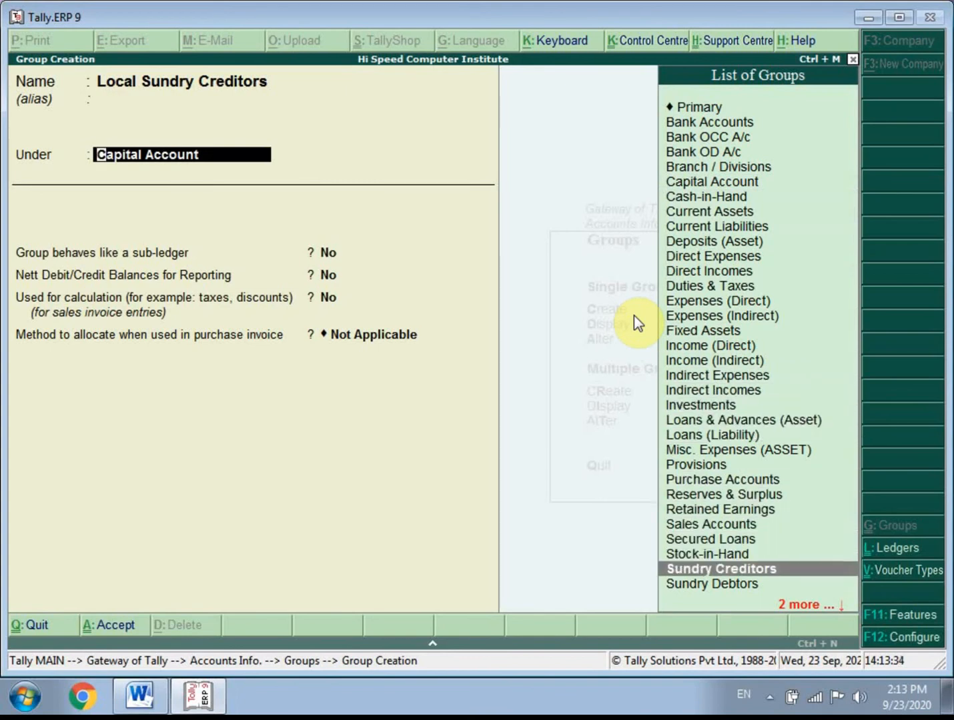
key(Return)
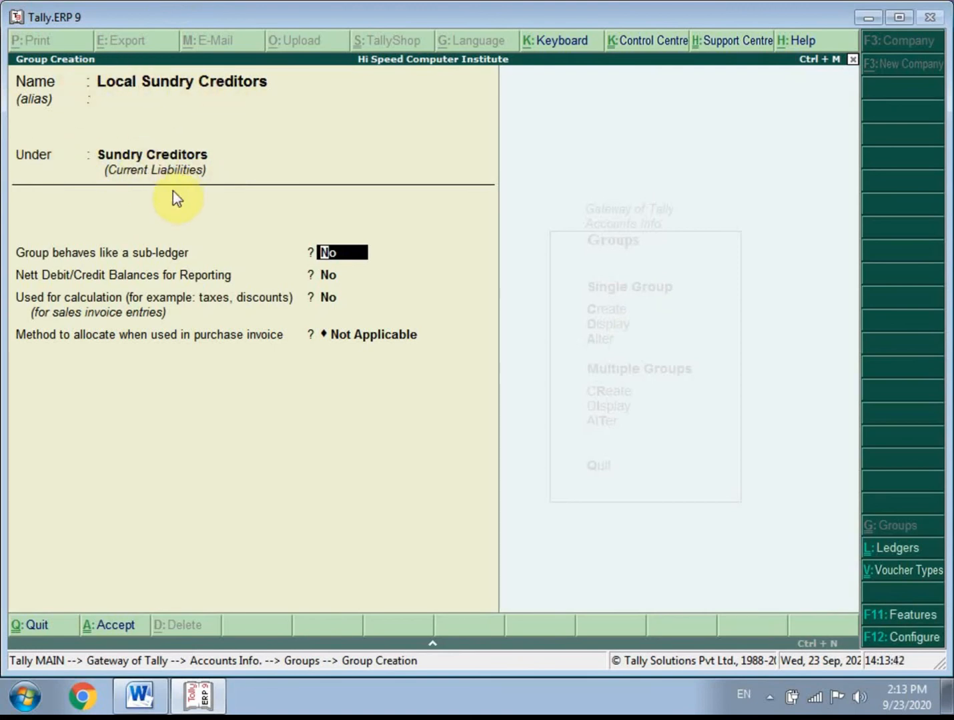
- Keep the default sub-ledger, balance, calculation and allocation options for Local Sundry Creditors and save the group
key(Return)
key(Return)
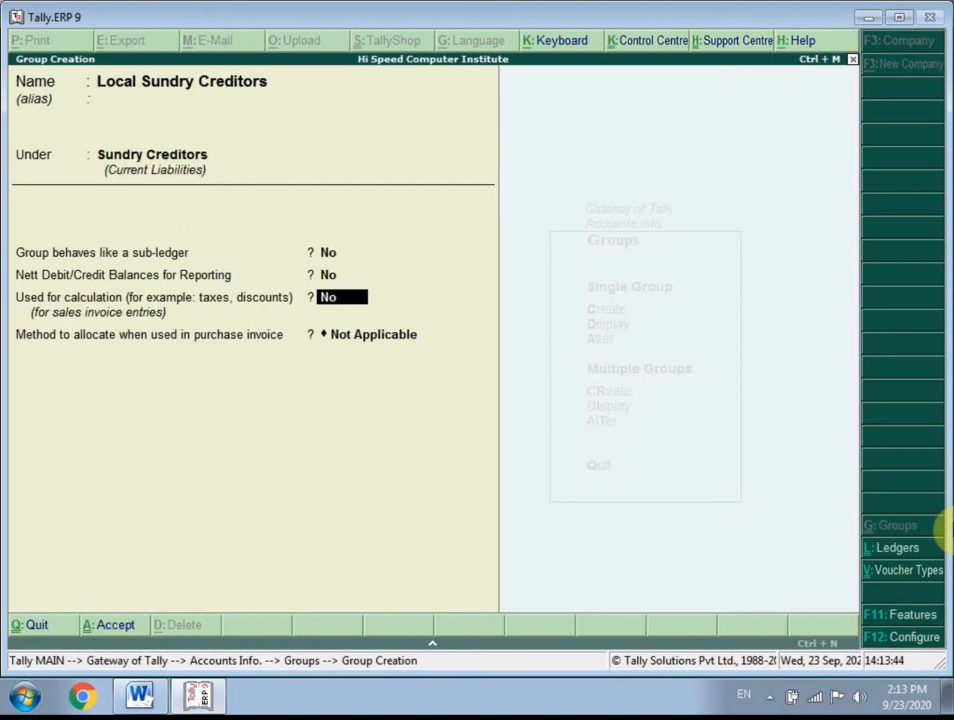
key(Return)
key(Return)
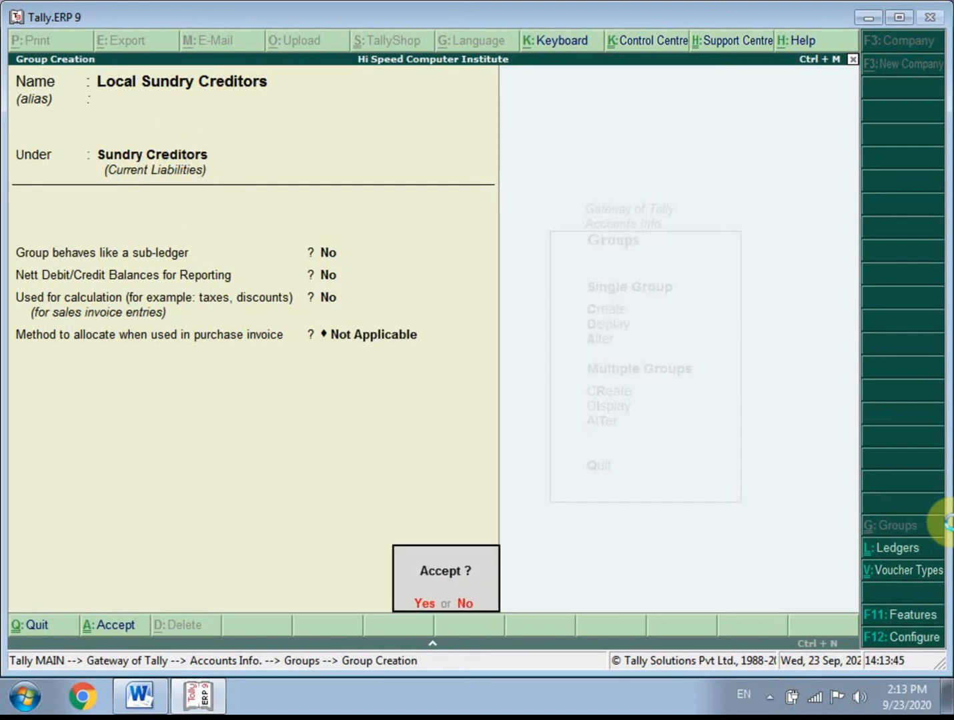
key(Return)
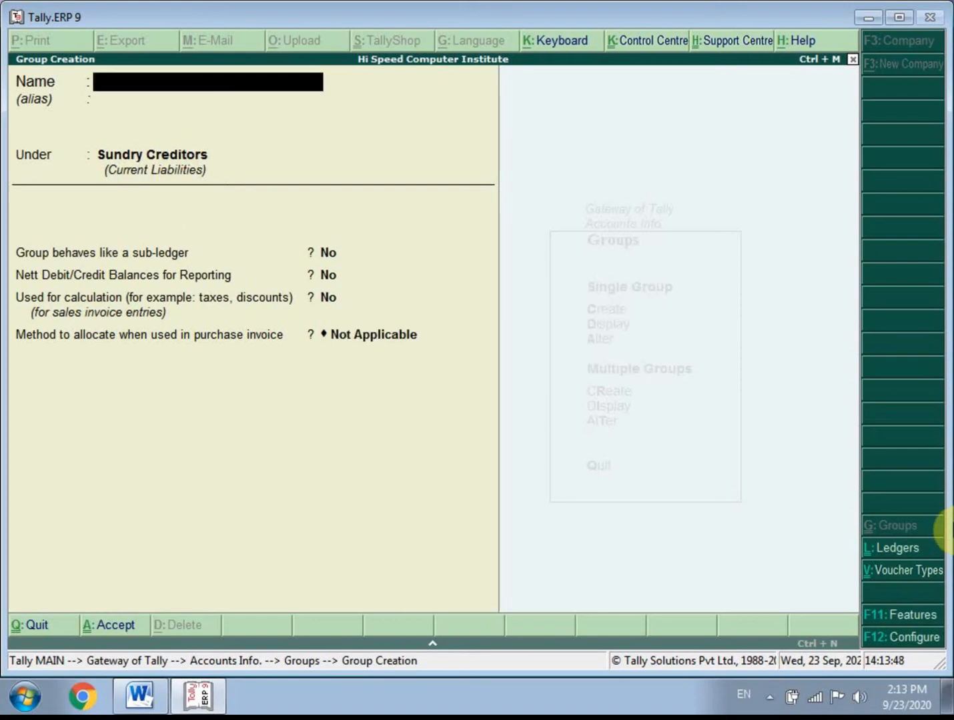
- Name the next new group Wholsale Sundry Crditors
text(Ho)
key(BackSpace)
key(BackSpace)
text(Whola)
key(BackSpace)
text(sale)
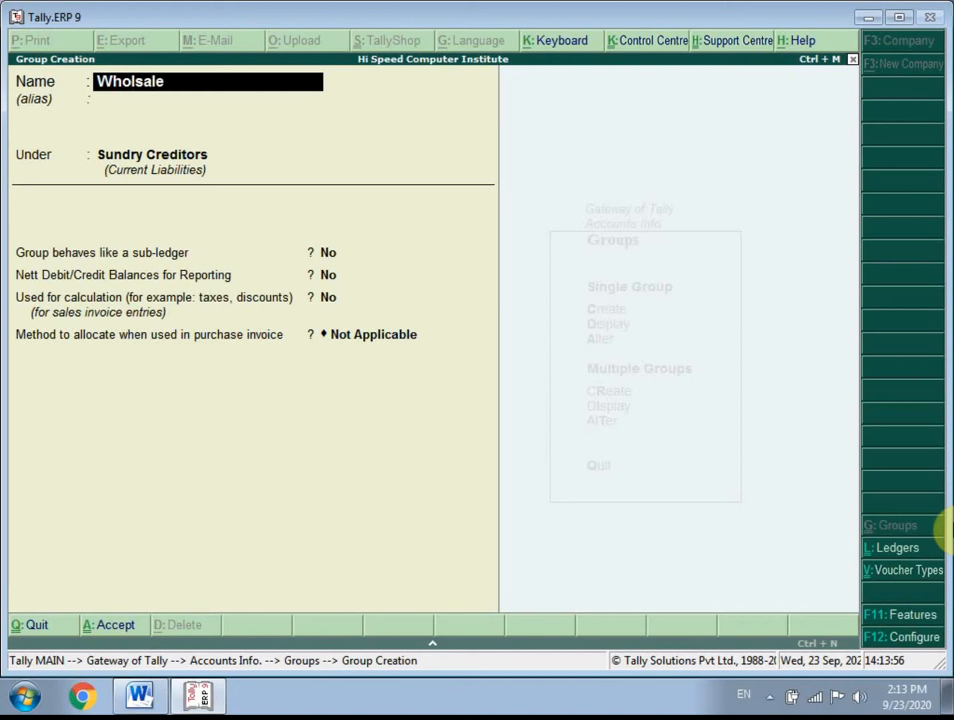
text( Sundry Crditors)
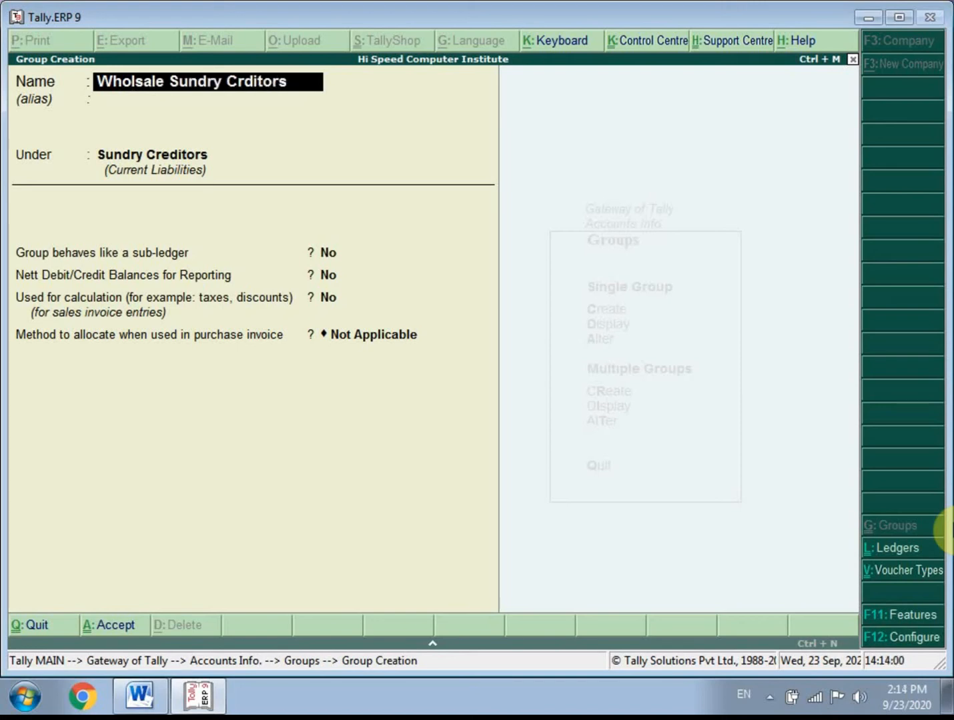
- Keep the Wholsale Sundry Crditors group under Sundry Creditors with the default options and save it
key(Return)
key(Return)
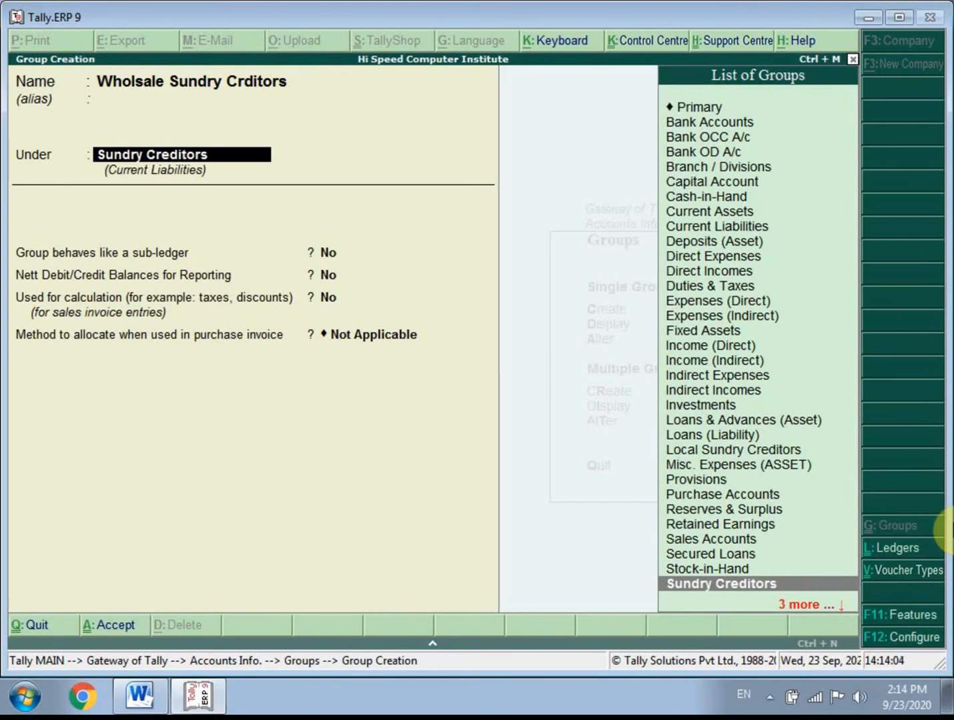
key(Return)
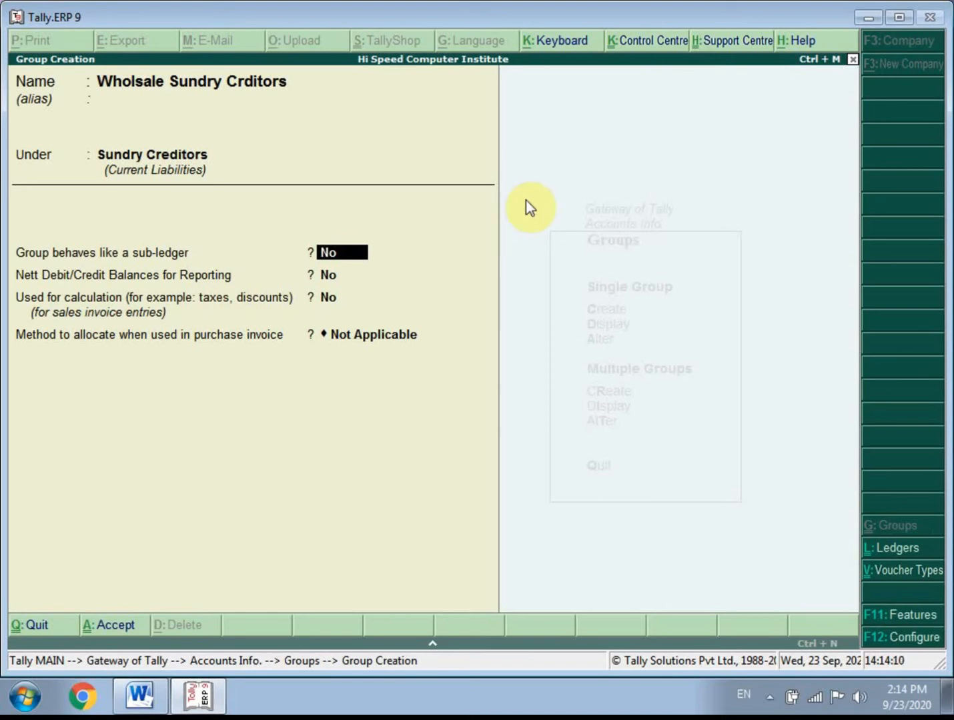
key(Return)
key(Return)
key(Return)
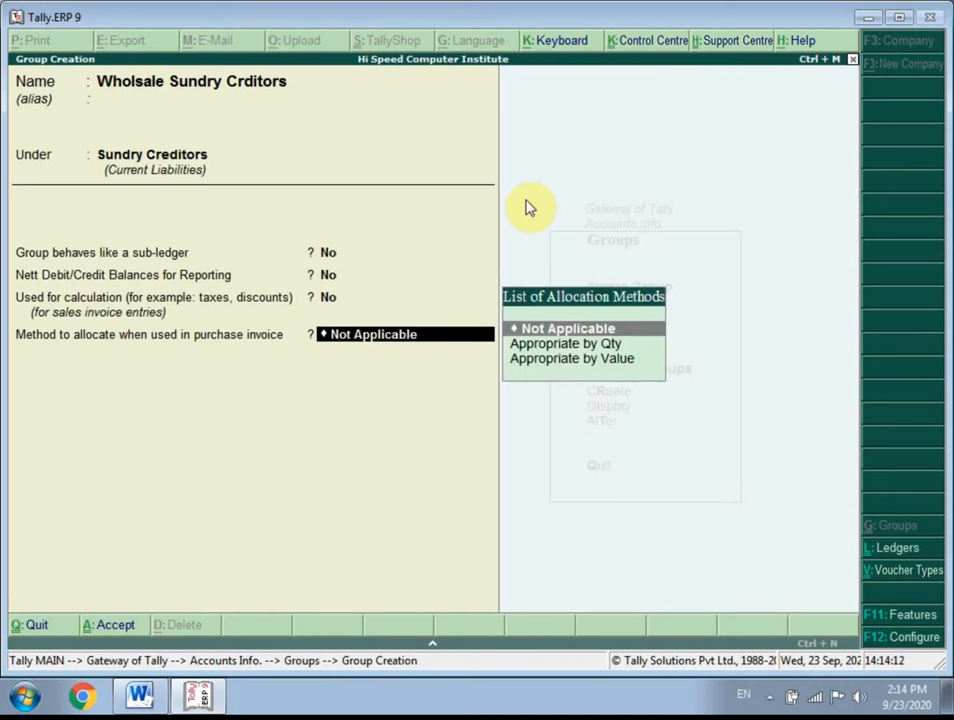
key(Return)
key(Return)
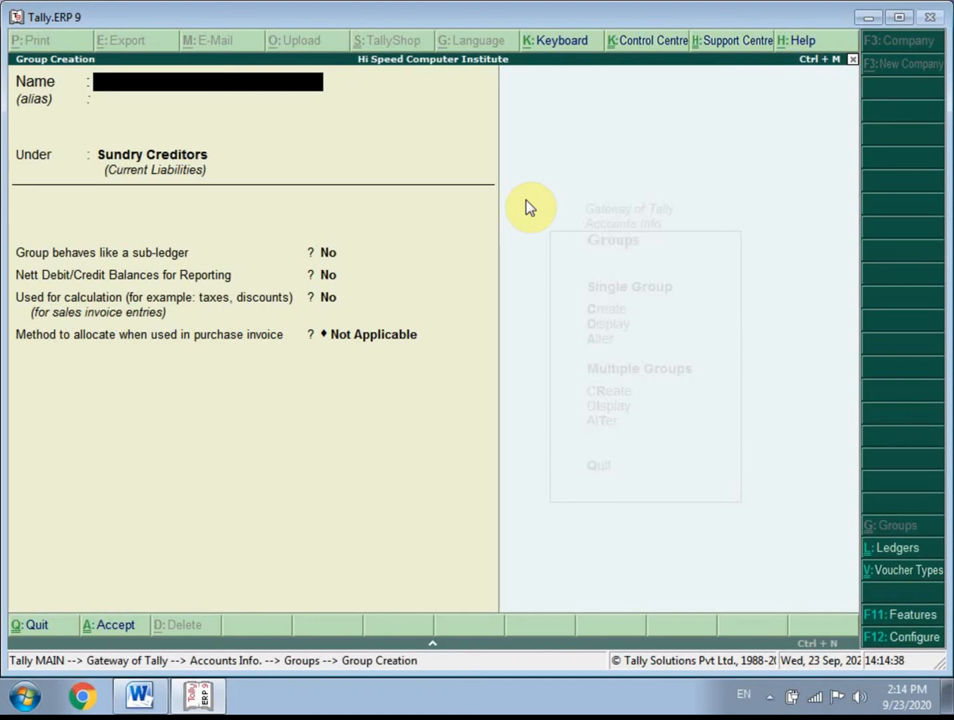
- Leave group creation and display multiple groups for All Items, checking the entries for the two new creditor groups
key(Escape)
key(Return)
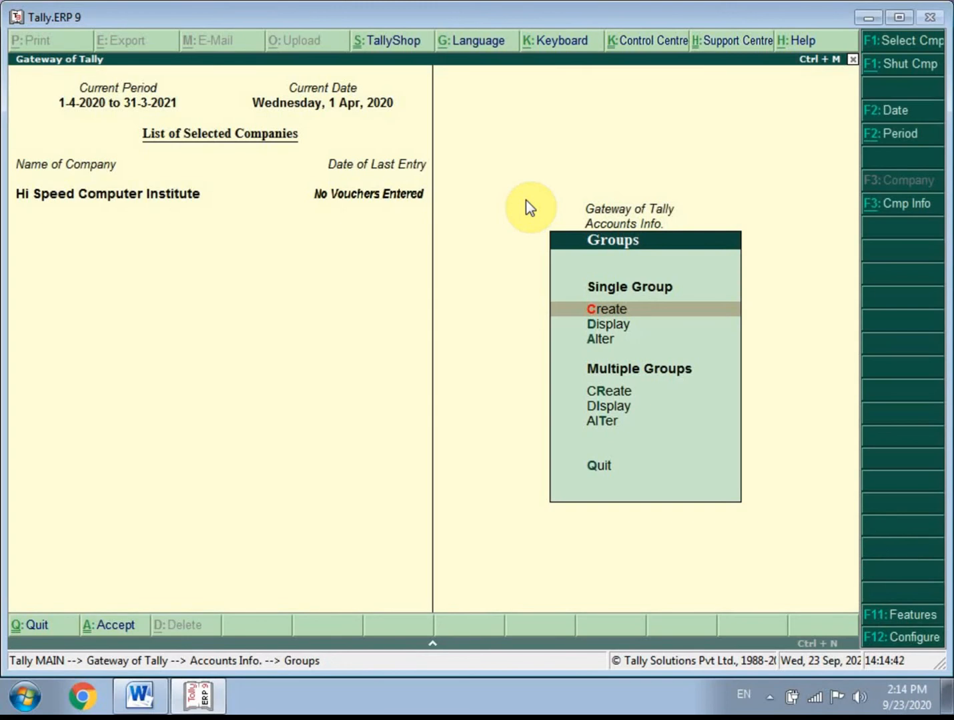
key(Down)
key(Down)
key(Down)
key(Down)
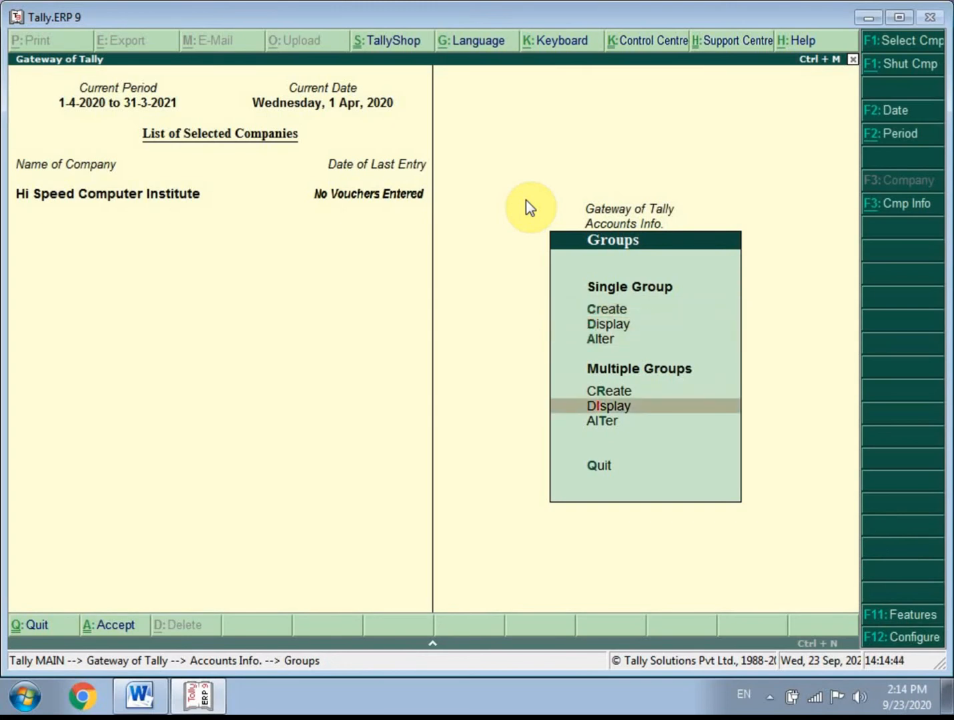
key(Return)
key(Return)
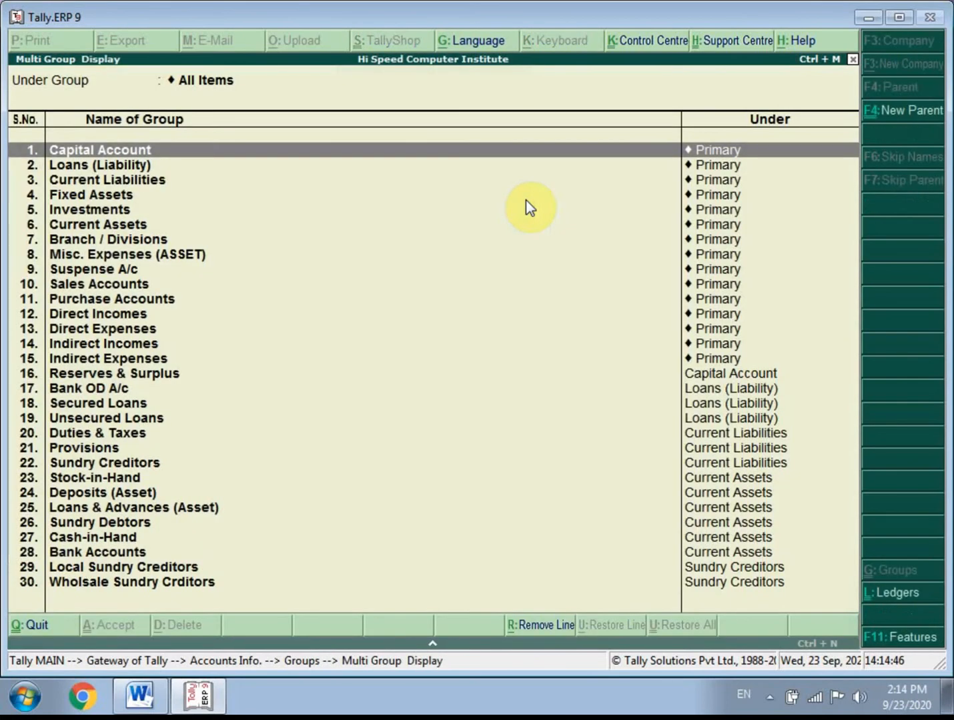
click(93, 556)
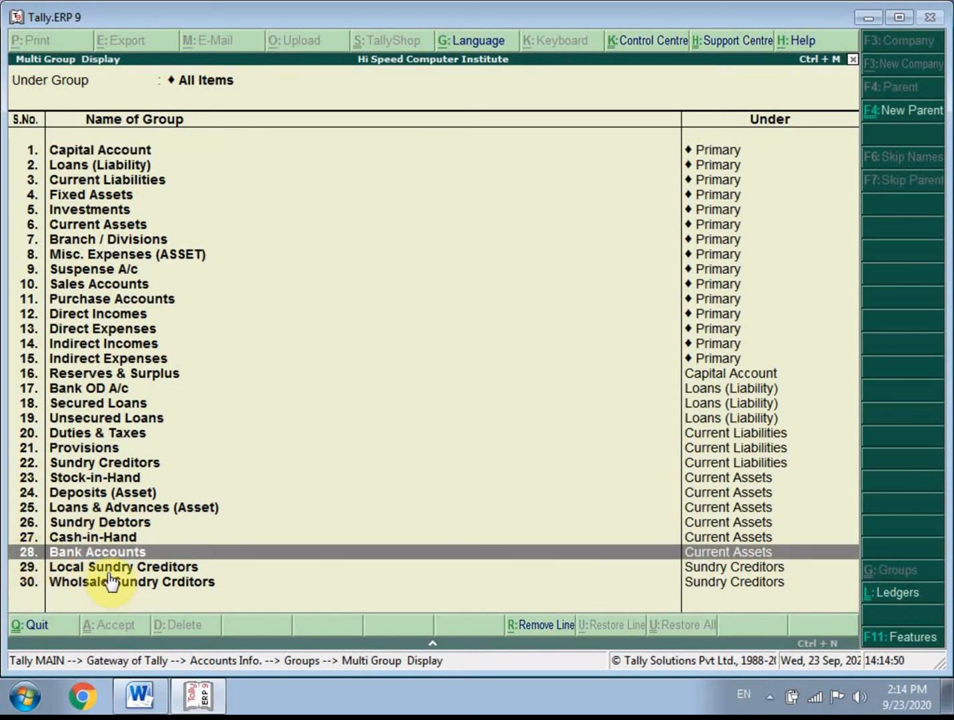
click(104, 568)
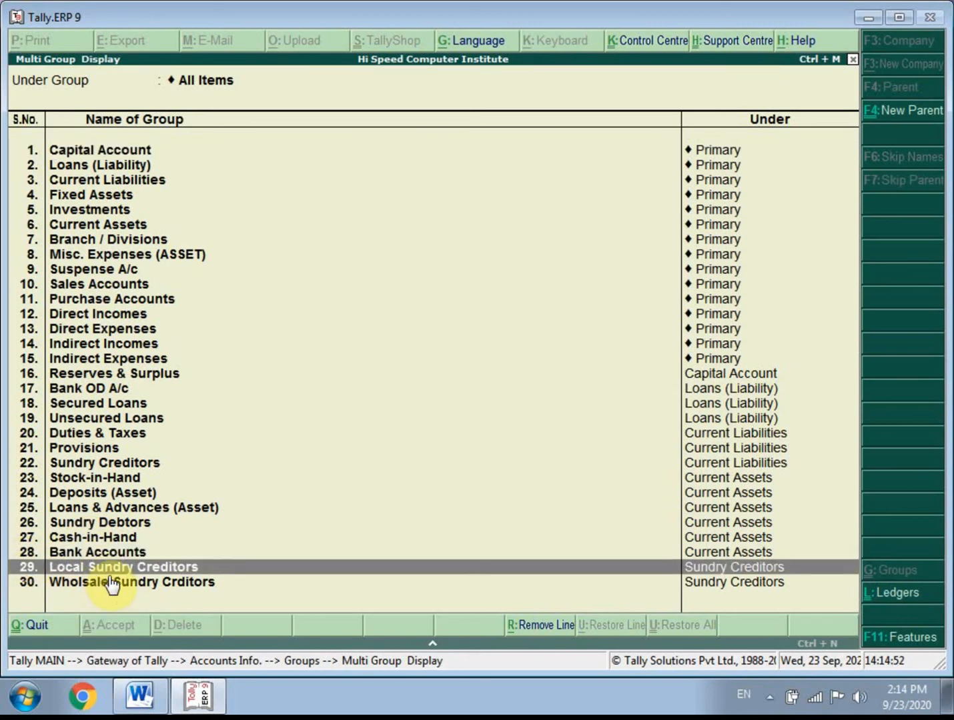
click(112, 585)
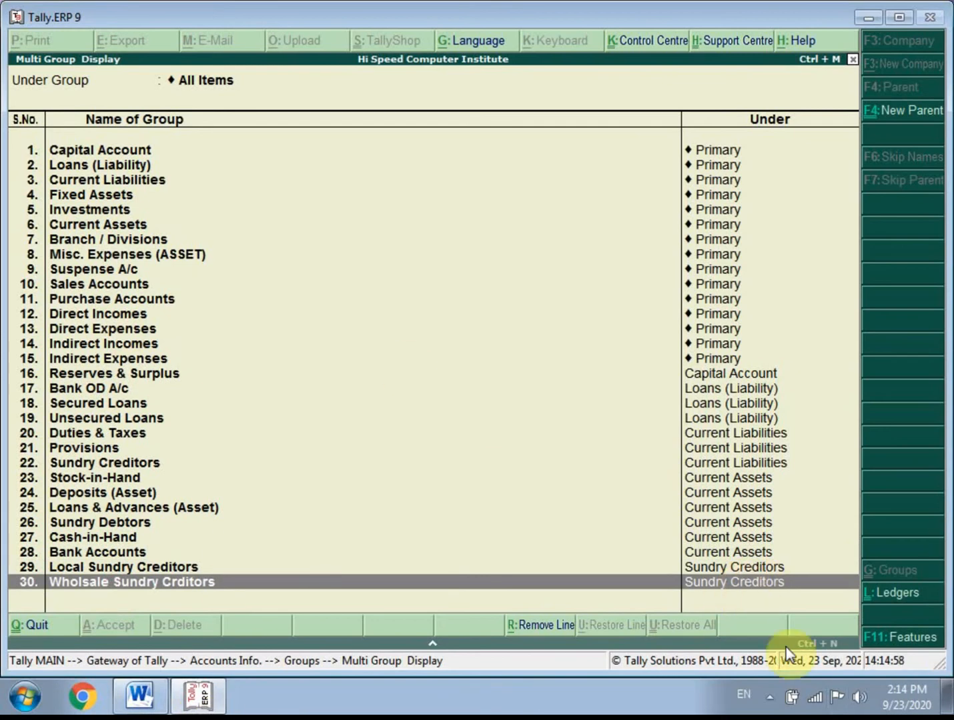
- Return to the Gateway of Tally and switch to the Word document with the purchase and sales ledger notes
key(Escape)
key(Escape)
key(Escape)
key(Escape)
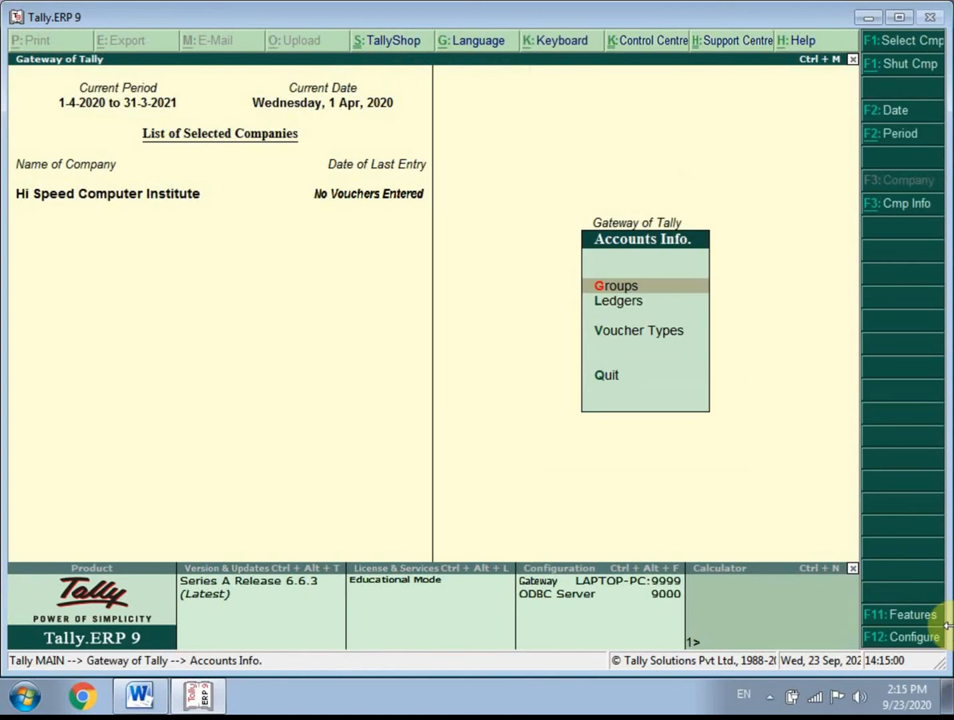
key(Escape)
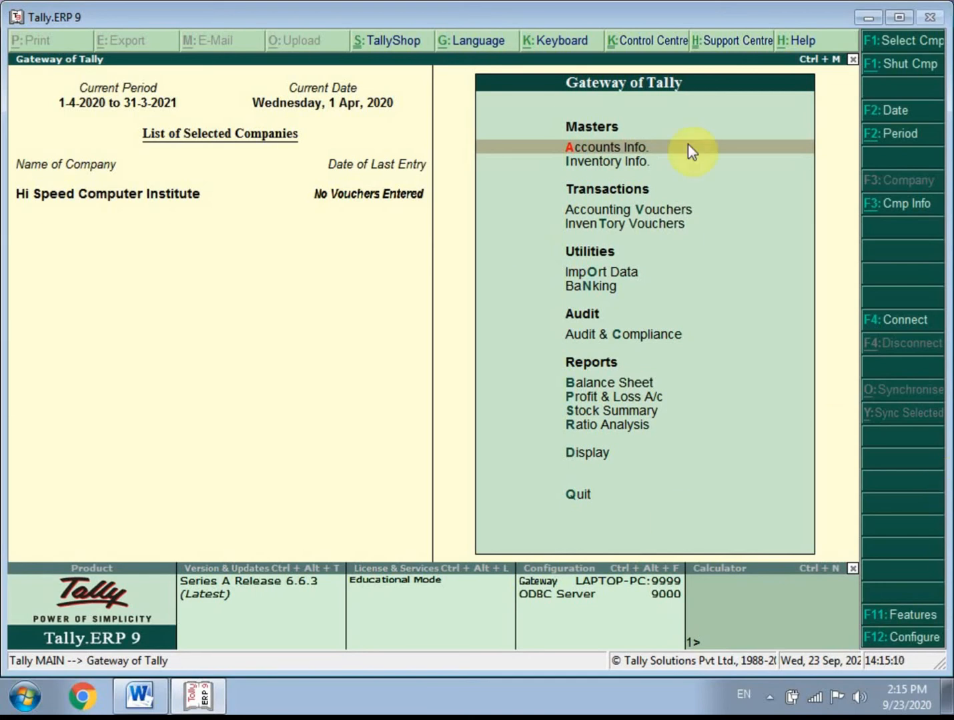
click(153, 708)
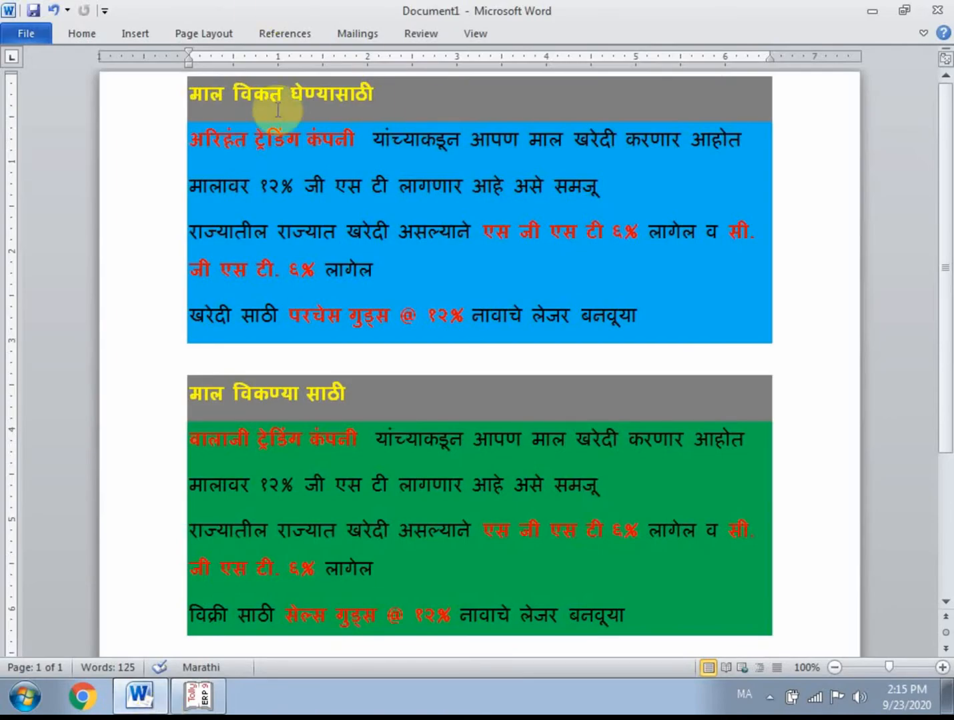
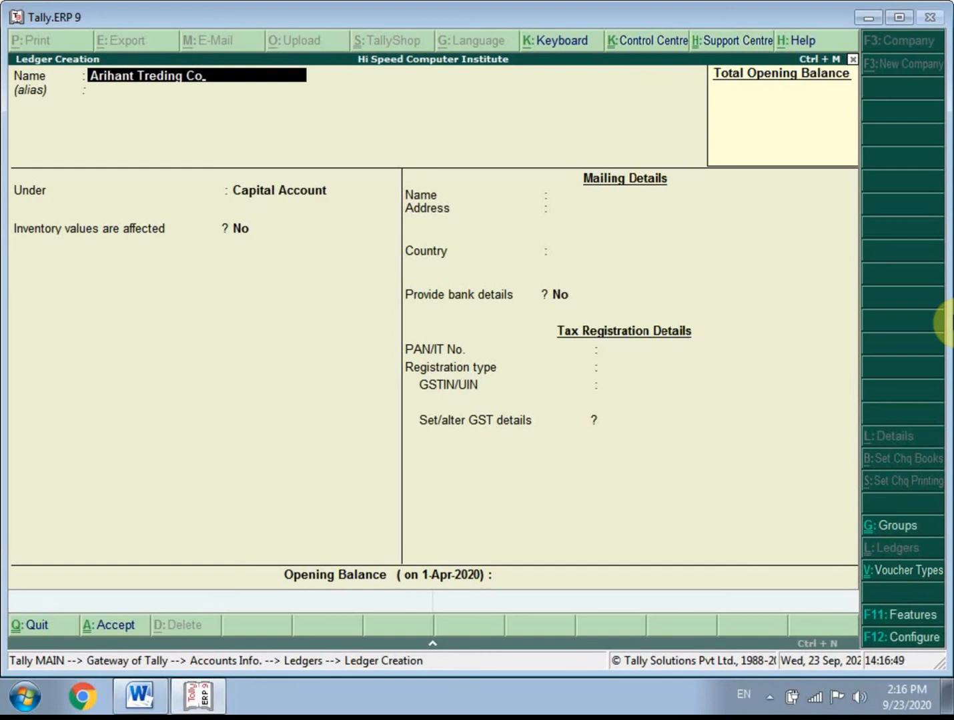
- Name the new ledger Arihant Treding Company
key(Return)
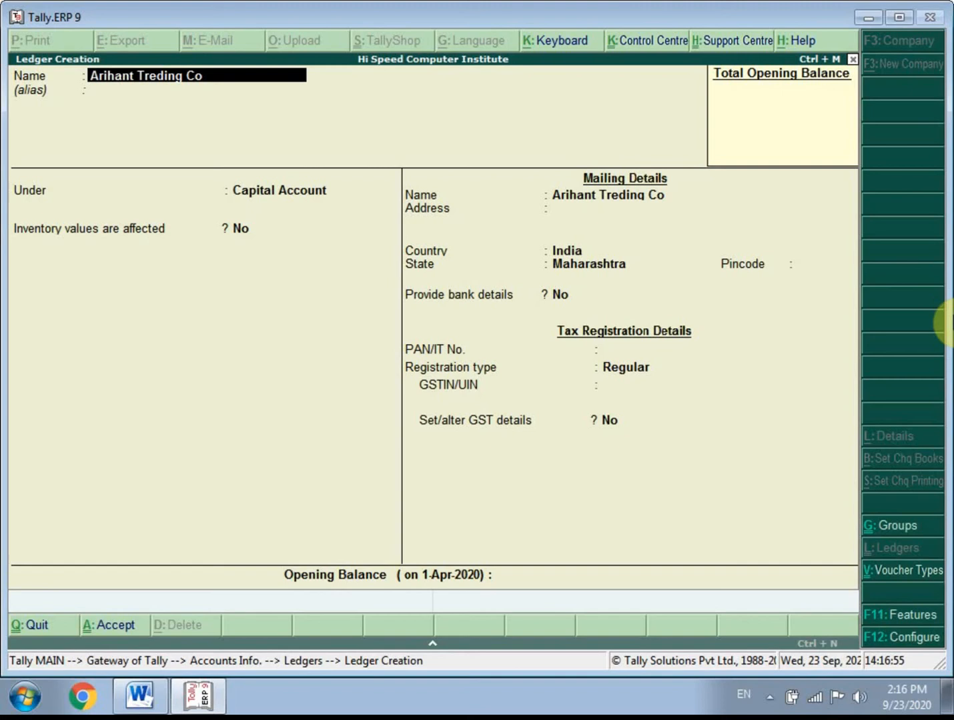
text(mpany)
key(Return)
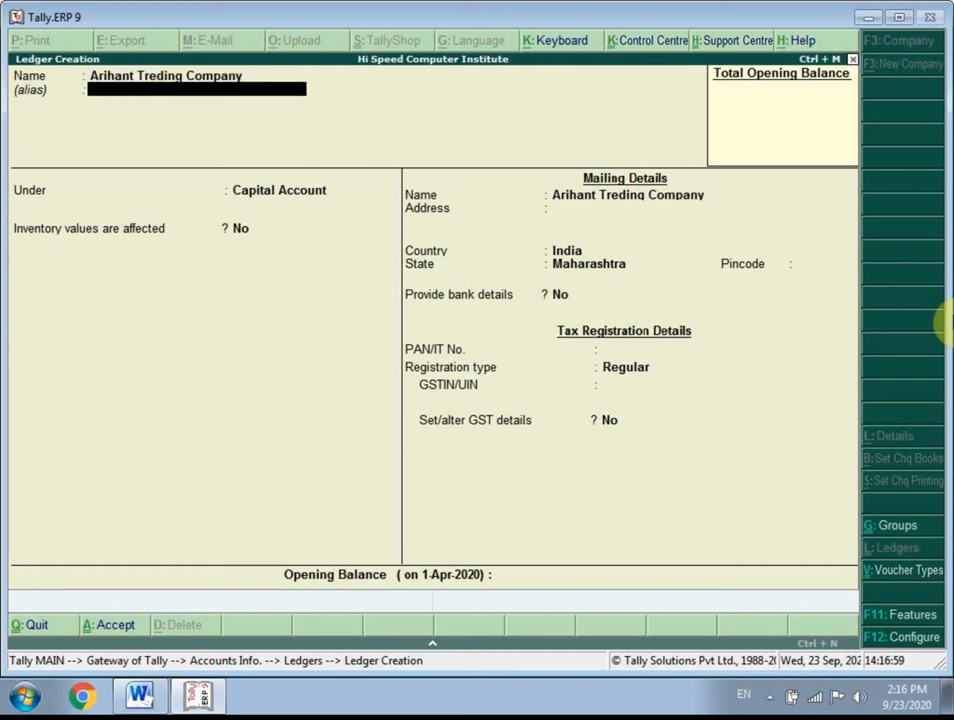
- Leave the alias empty and place the Arihant Treding Company ledger under Sundry Creditors
key(Return)
text(Su)
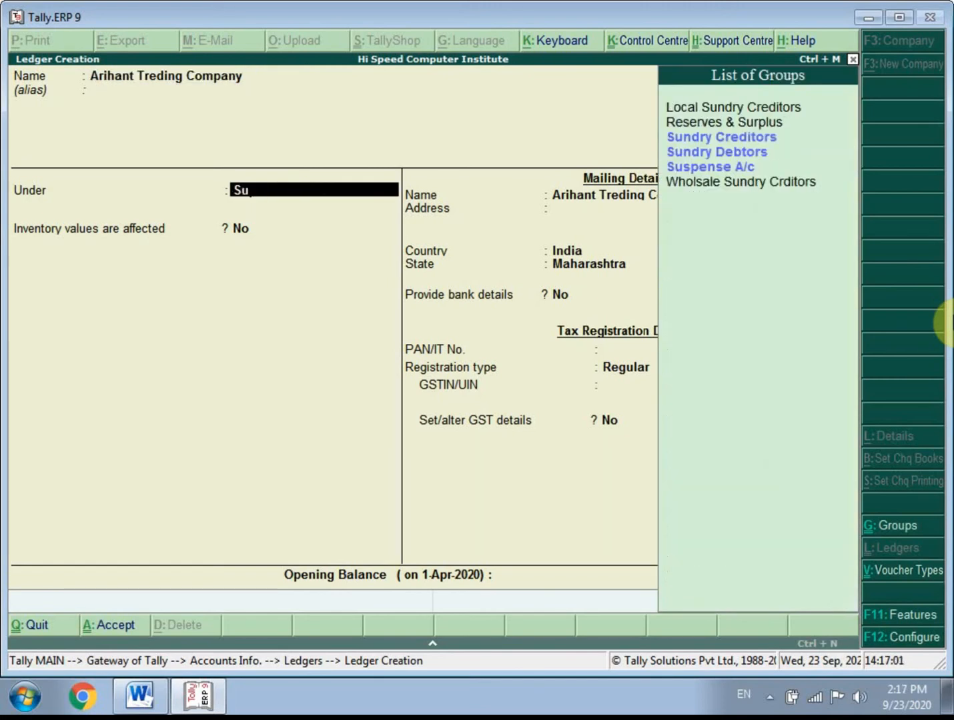
key(Down)
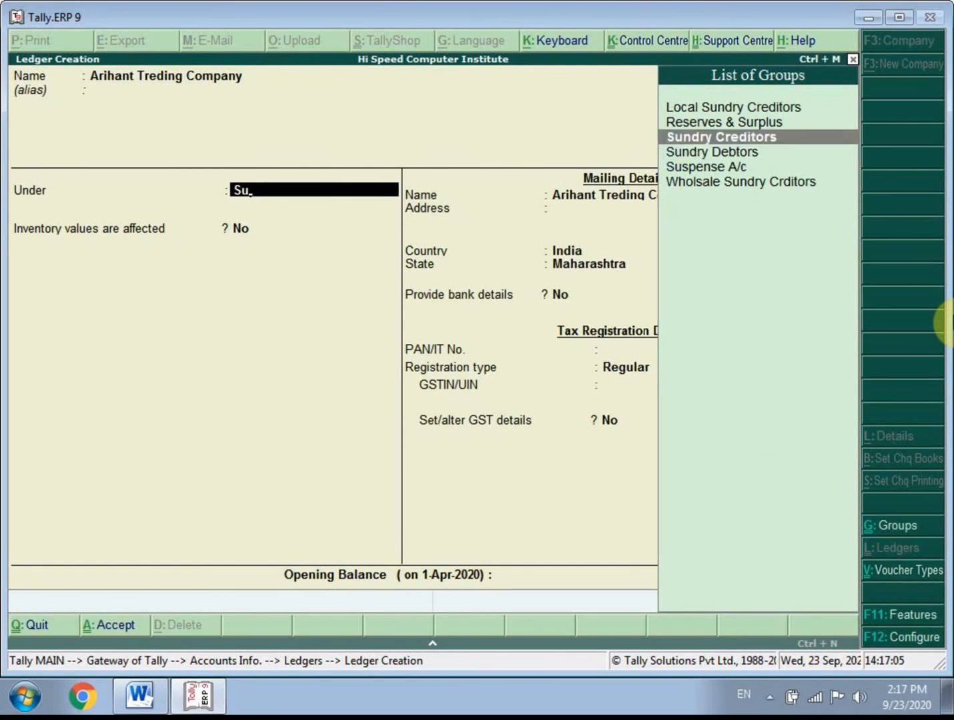
key(Down)
key(Down)
key(Down)
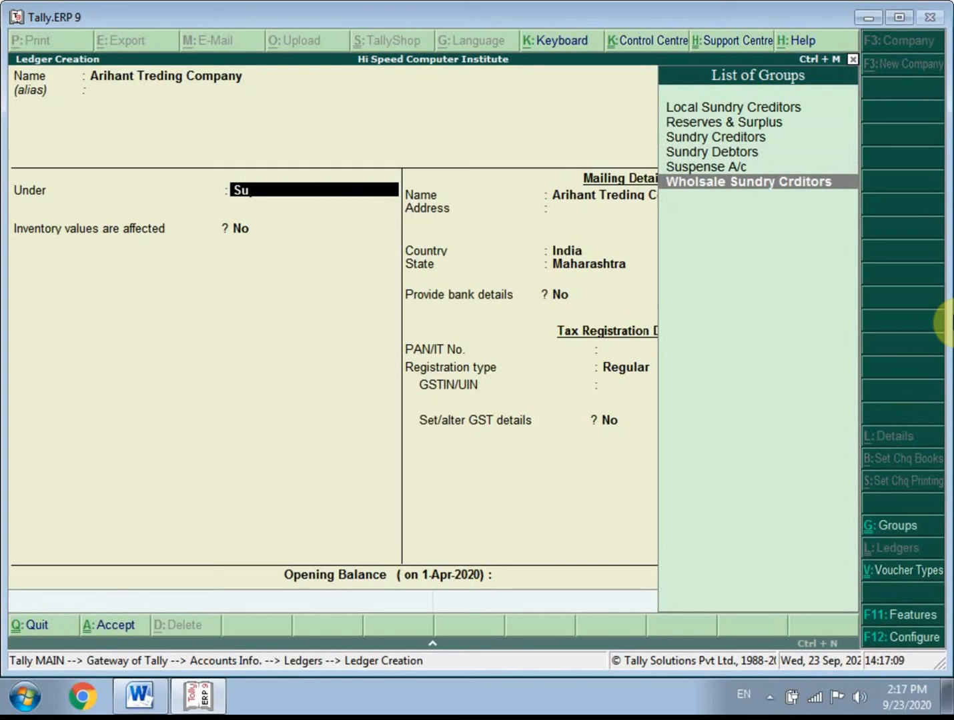
key(Up)
key(Up)
key(Up)
key(Up)
key(Up)
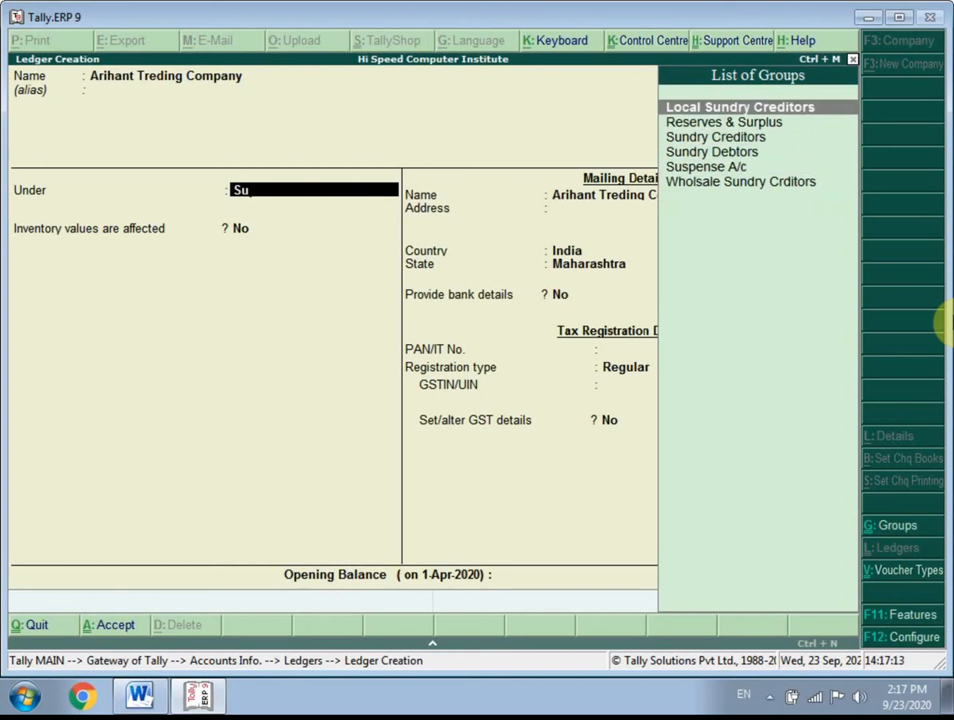
key(Down)
key(Down)
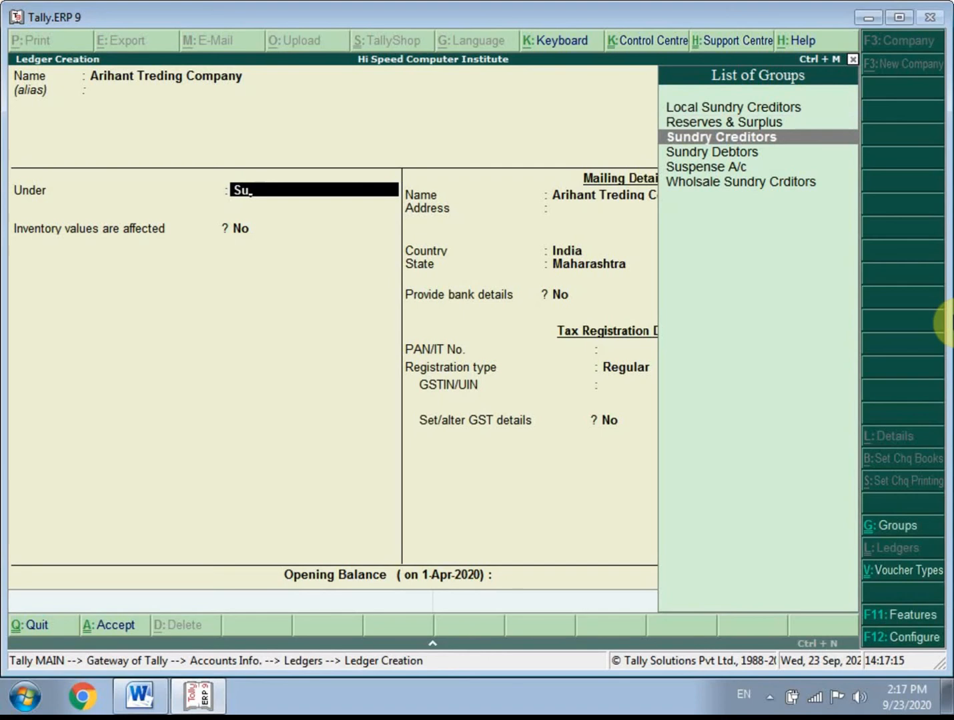
key(Return)
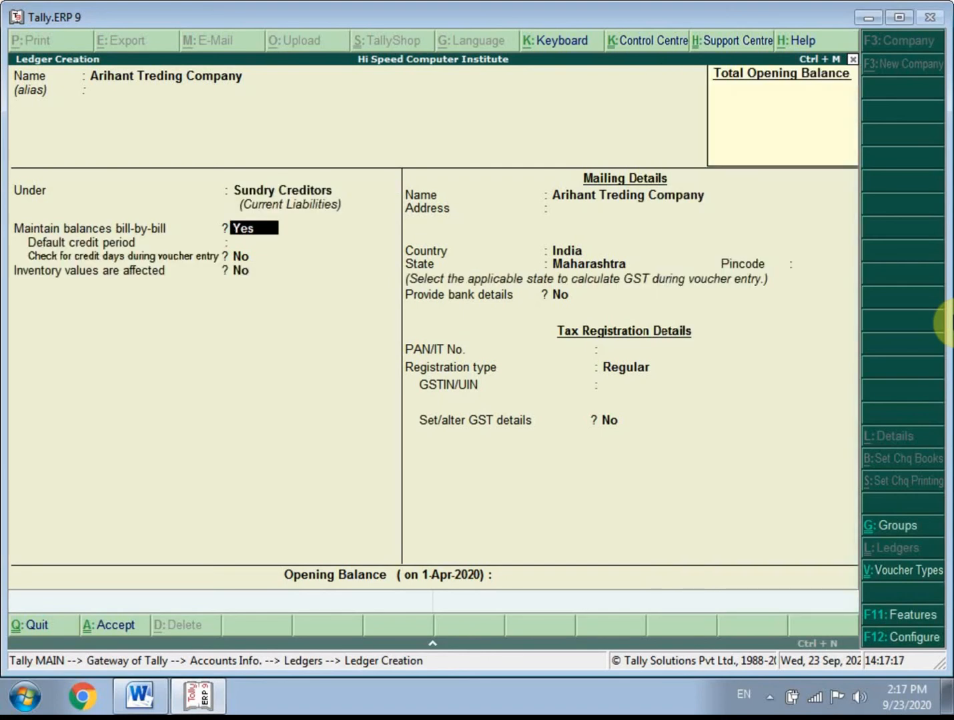
- Keep bill-by-bill balances on, set a default credit period of 30 days and enable checking credit days during voucher entry
key(Return)
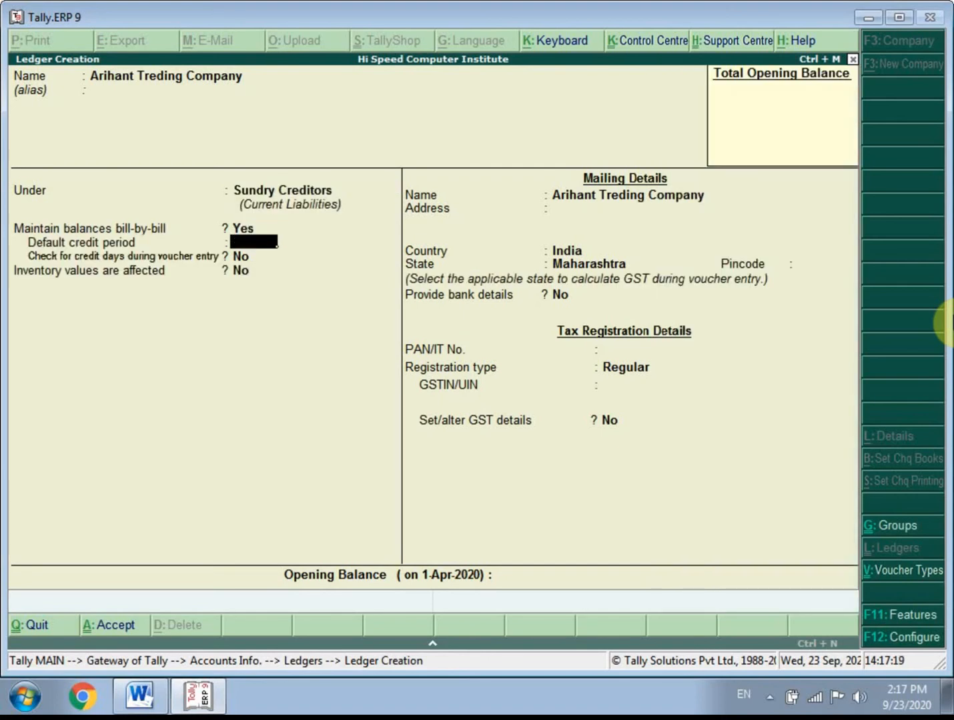
text(30)
key(Return)
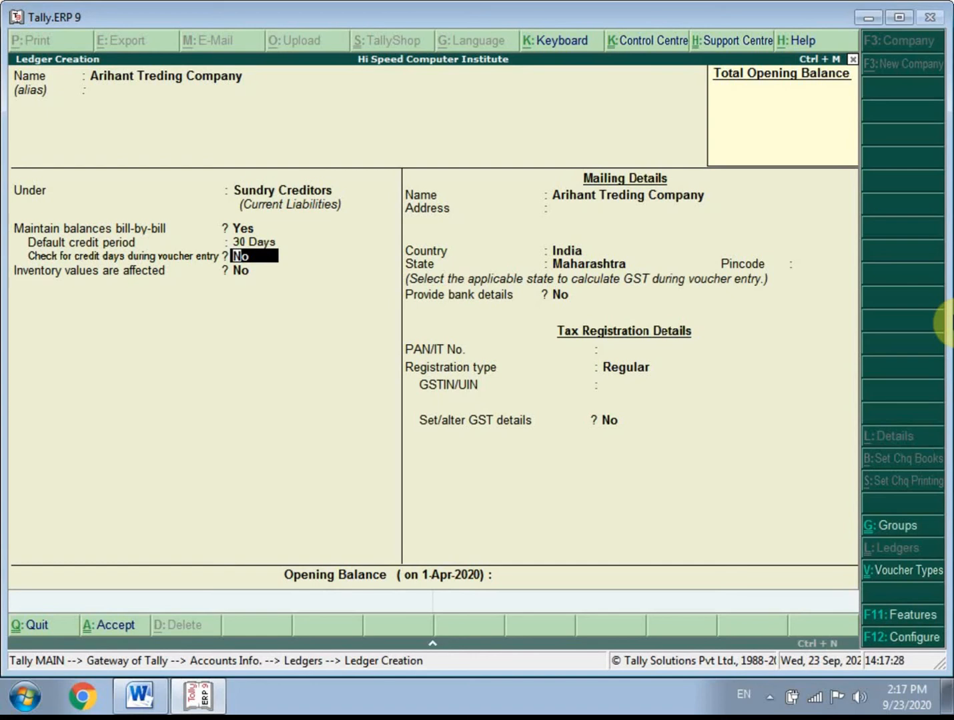
key(y)
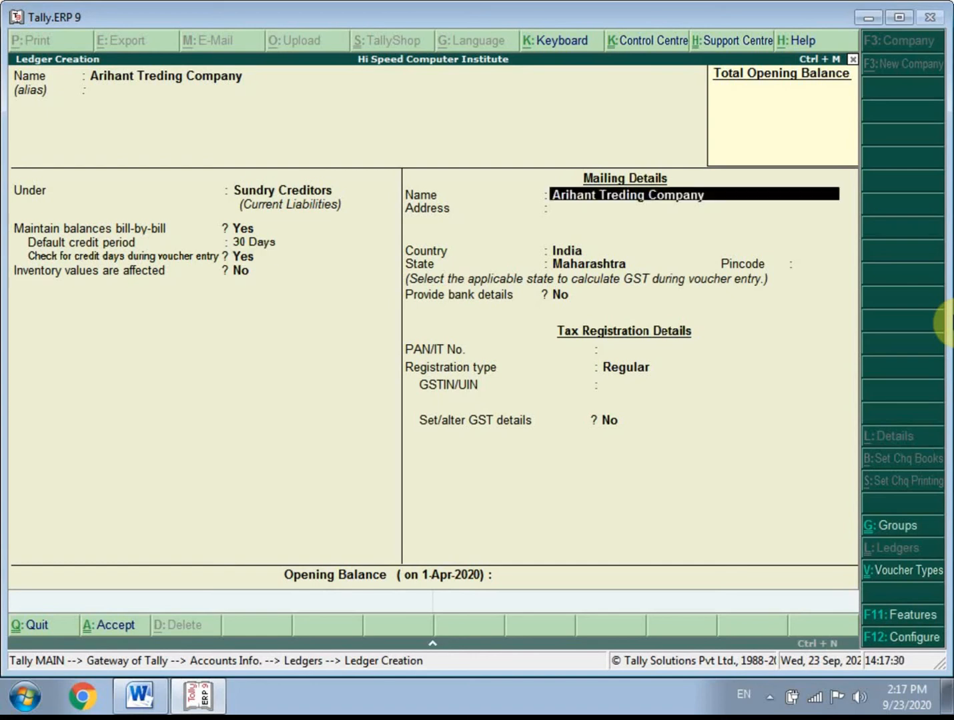
- Fill in the supplier's mailing address and pincode, keeping the mailing name, India as country and Maharashtra as state
key(Return)
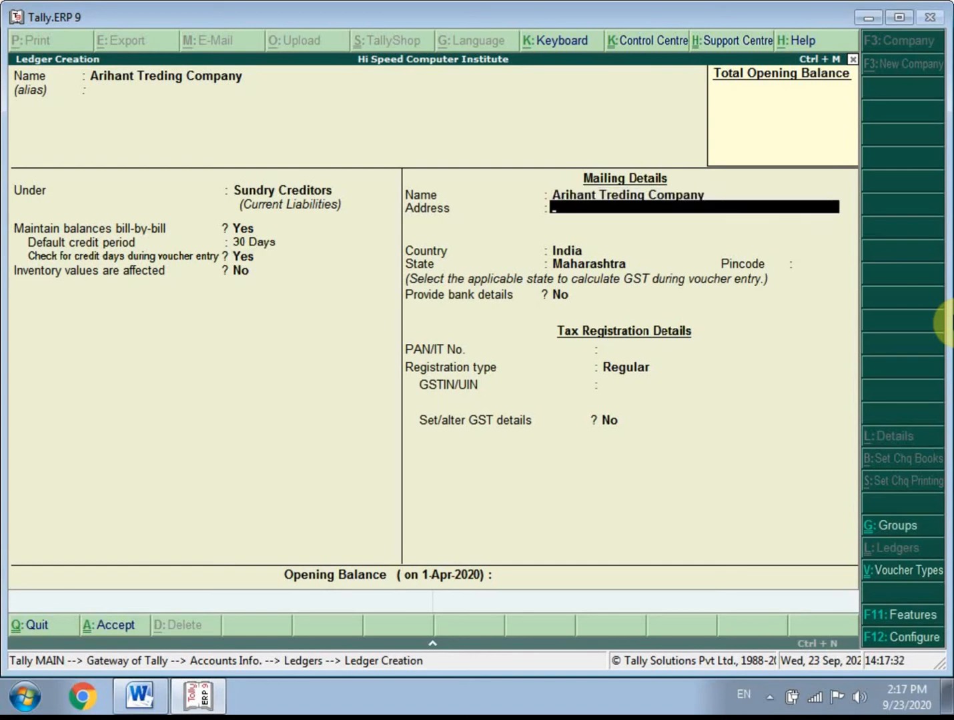
text(Manchar Pune)
key(Return)
key(Return)
key(Return)
key(Return)
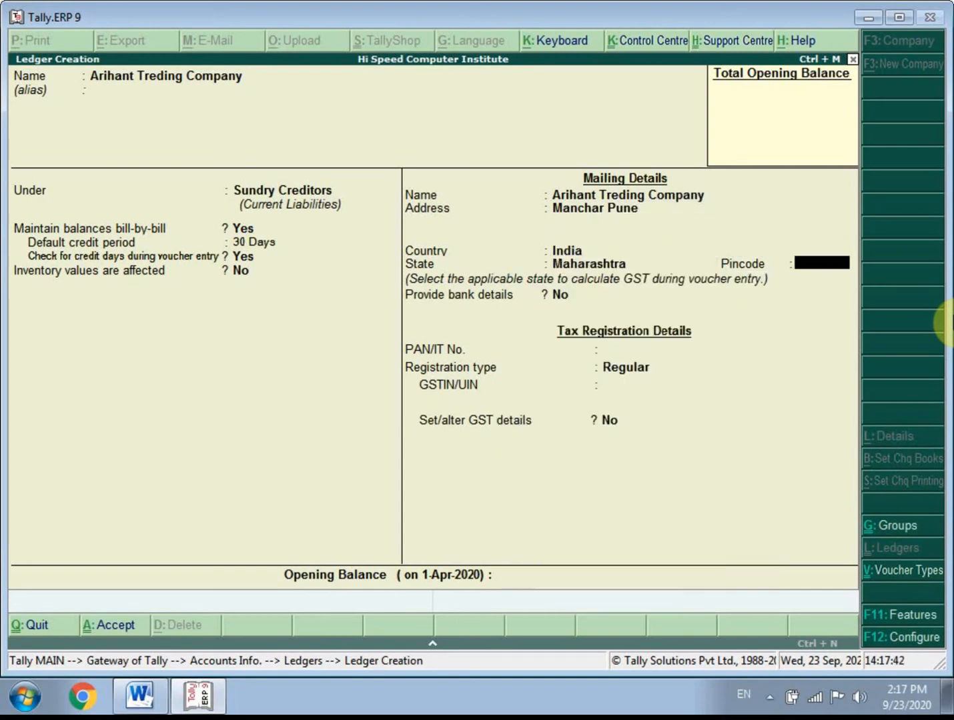
text(410502)
key(Return)
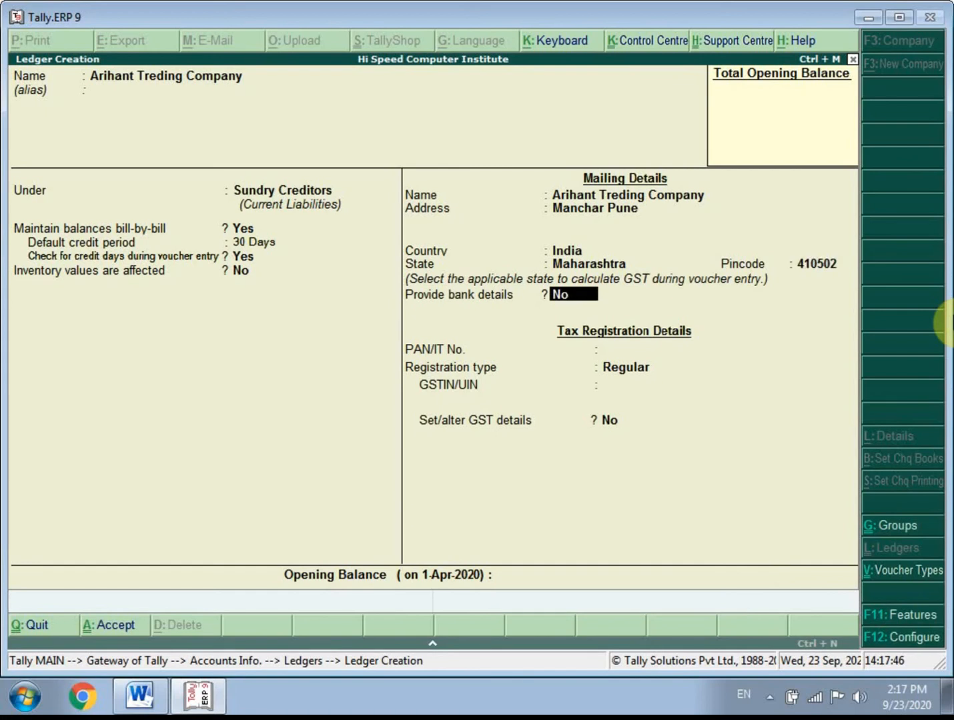
- Leave bank details off, enter the supplier's PAN/IT number and keep Regular as the registration type
key(Return)
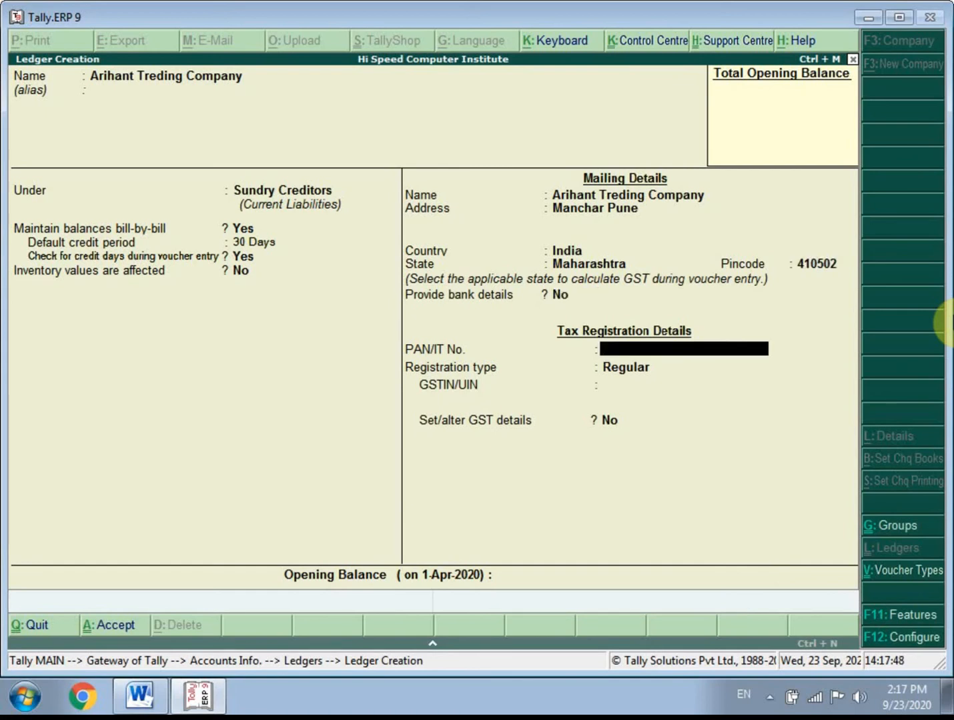
text(AAAAAAA)
key(Return)
key(Return)
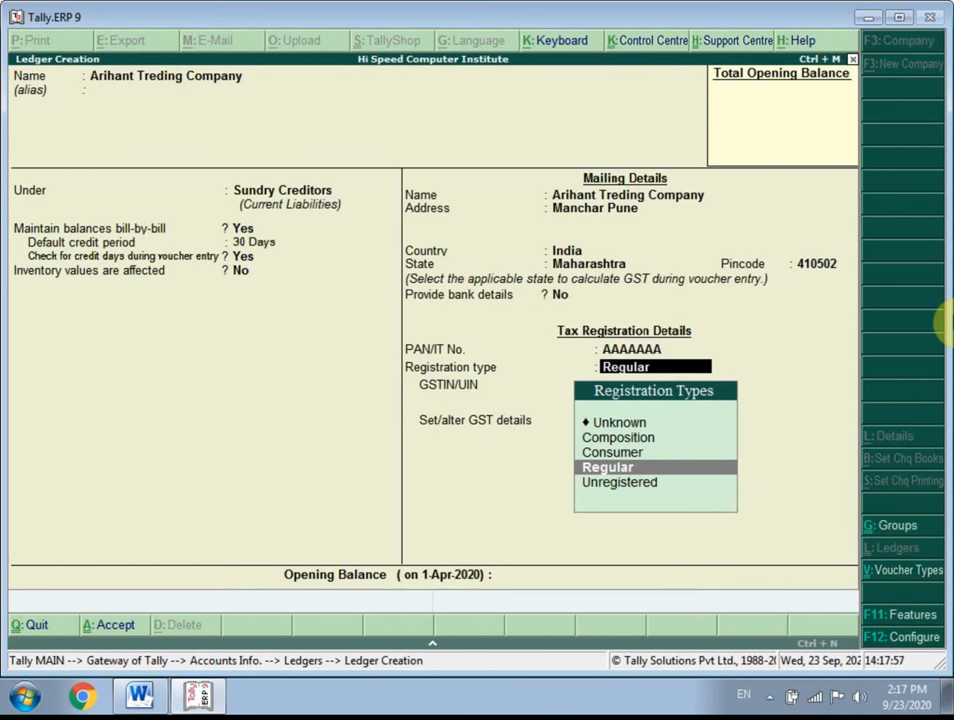
key(Down)
key(Up)
key(Up)
key(Up)
key(Down)
key(Down)
key(Return)
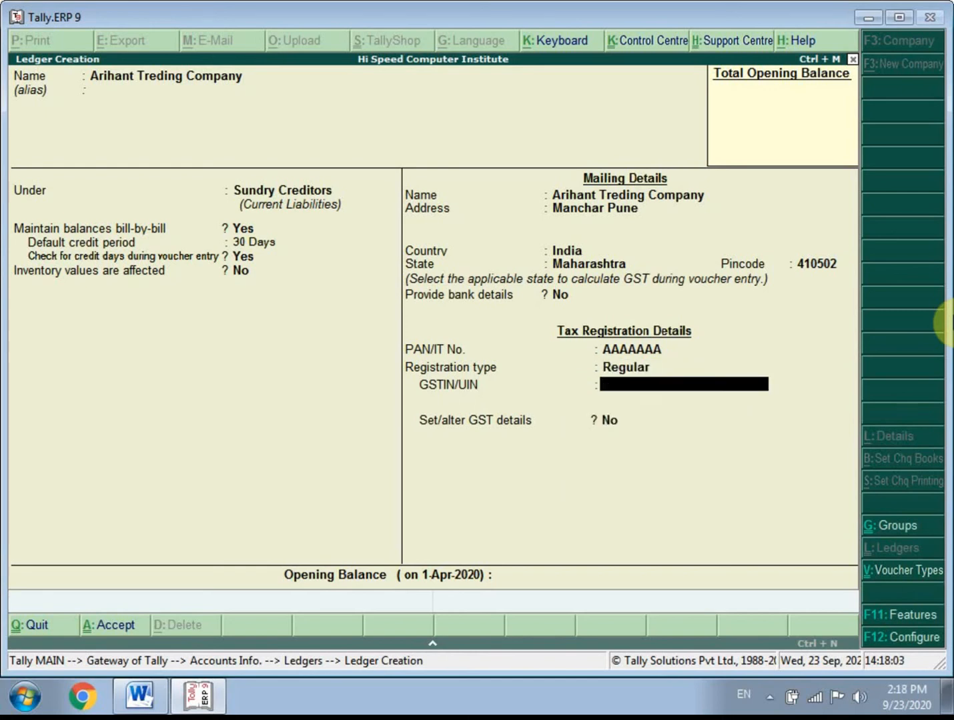
- Enter the supplier's GSTIN/UIN, leave Set/alter GST details at No and save the ledger
text(27)
key(Return)
key(Return)
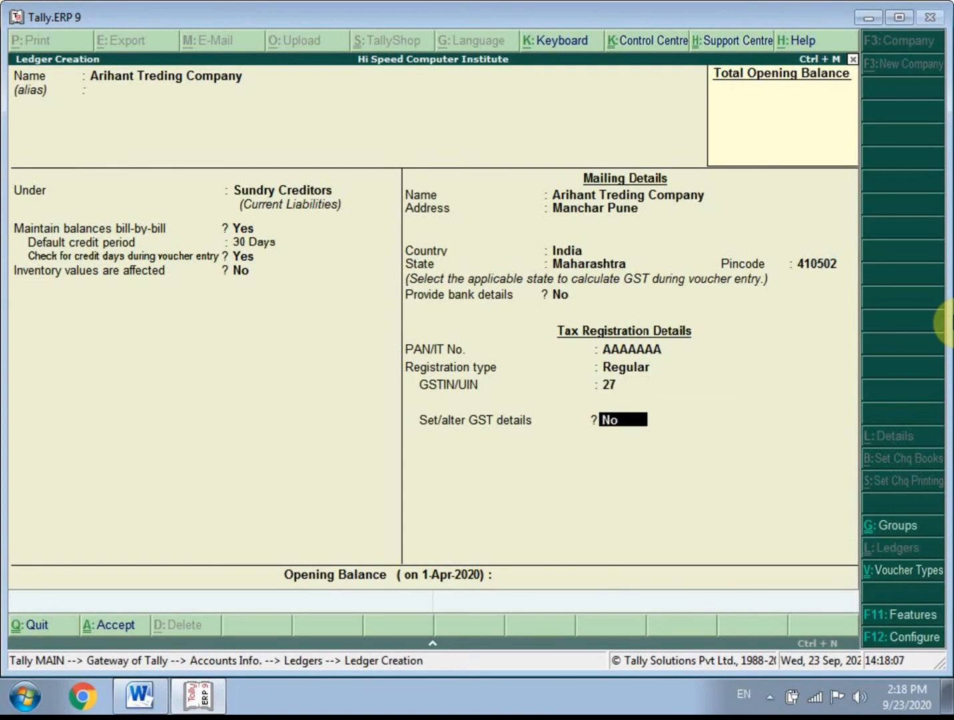
key(Return)
key(Return)
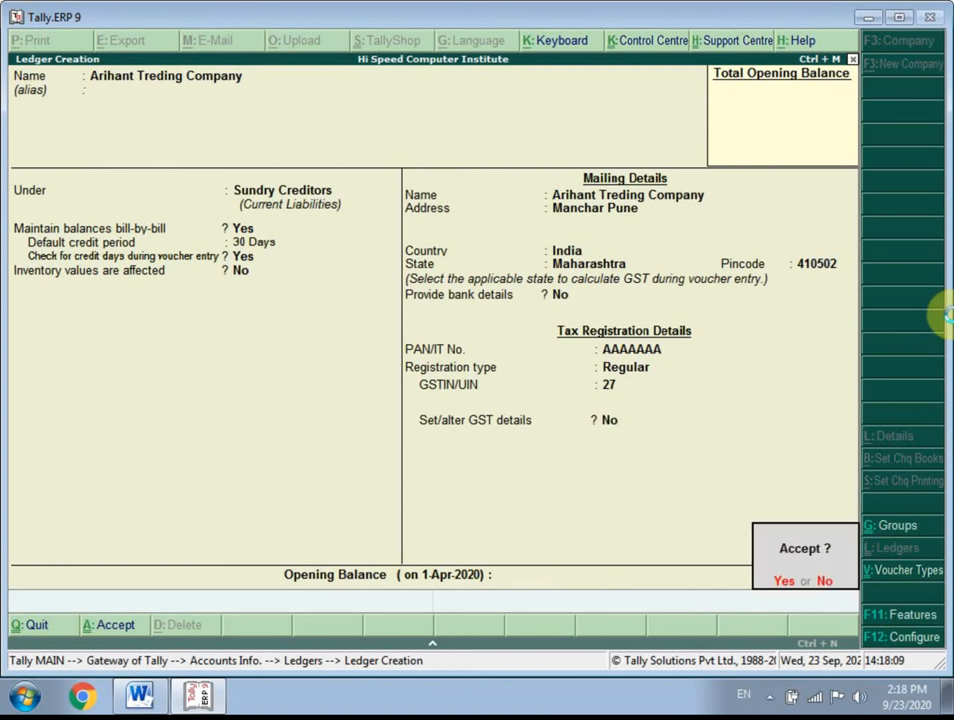
key(Return)
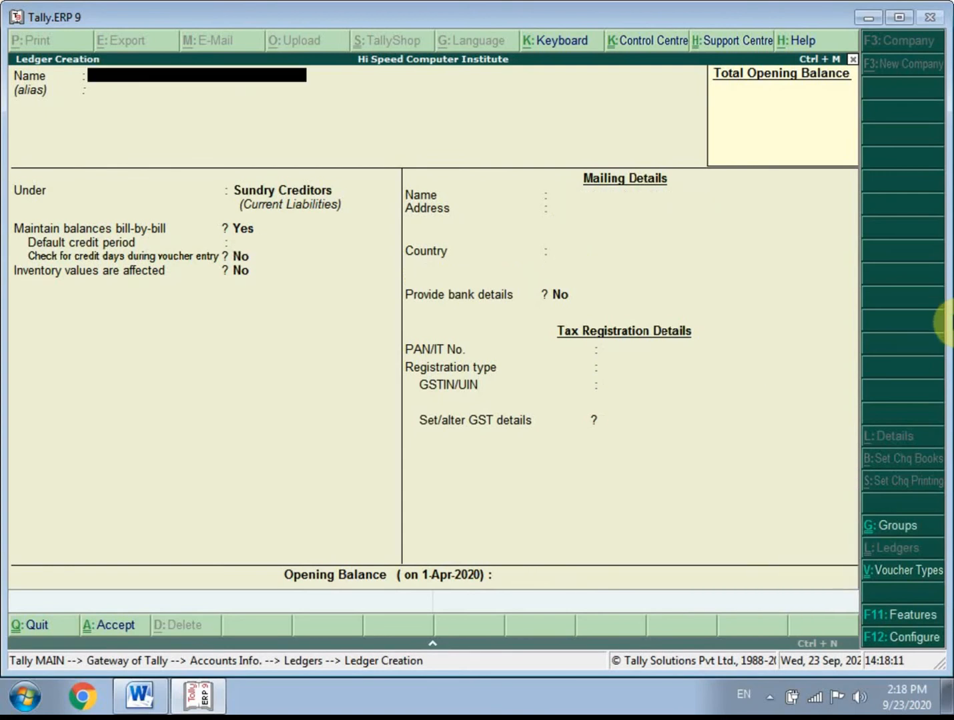
- Switch to the Word notes, highlight the SGST 6% text in the purchase section and return to Tally.ERP 9
click(140, 696)
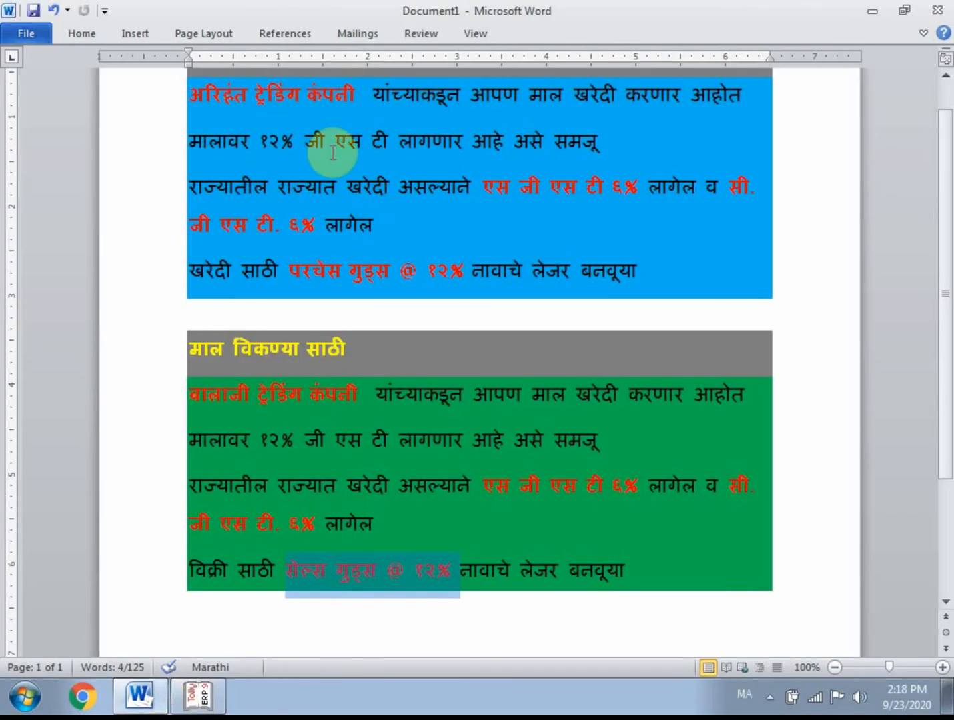
drag(484, 194, 636, 182)
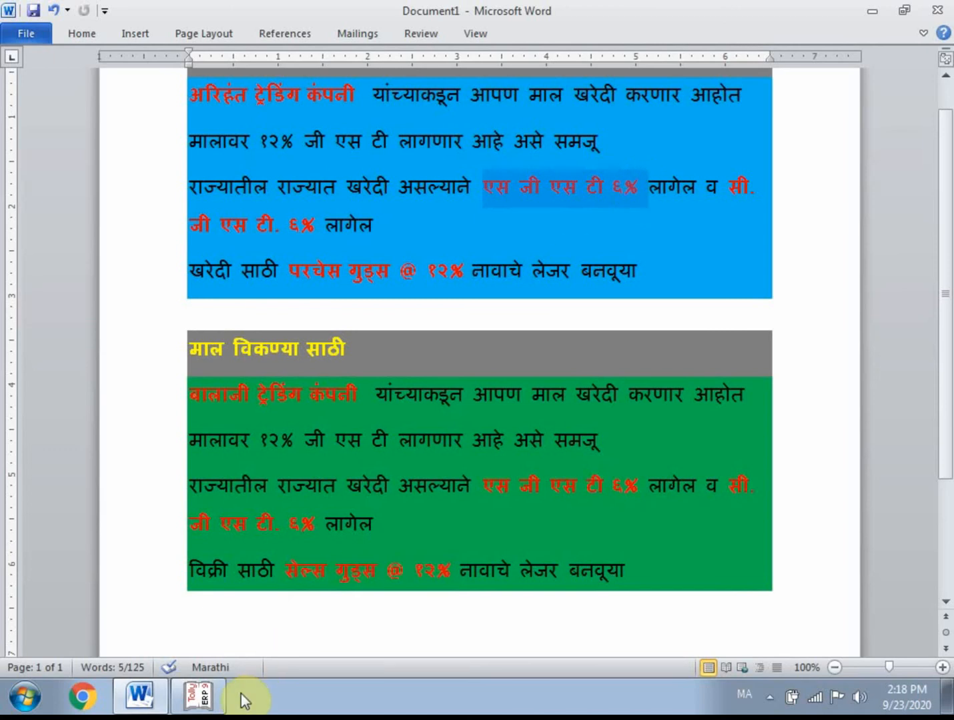
click(223, 706)
- Name the next new ledger State GST6% without an alias
text(S)
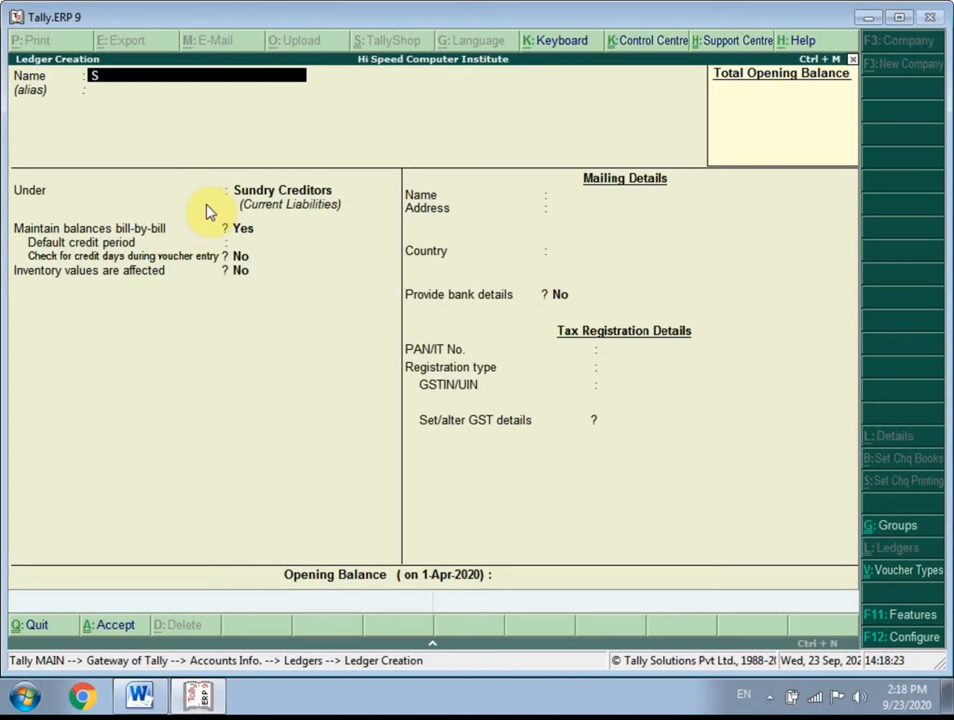
text(tate GST6%)
key(Return)
key(Return)
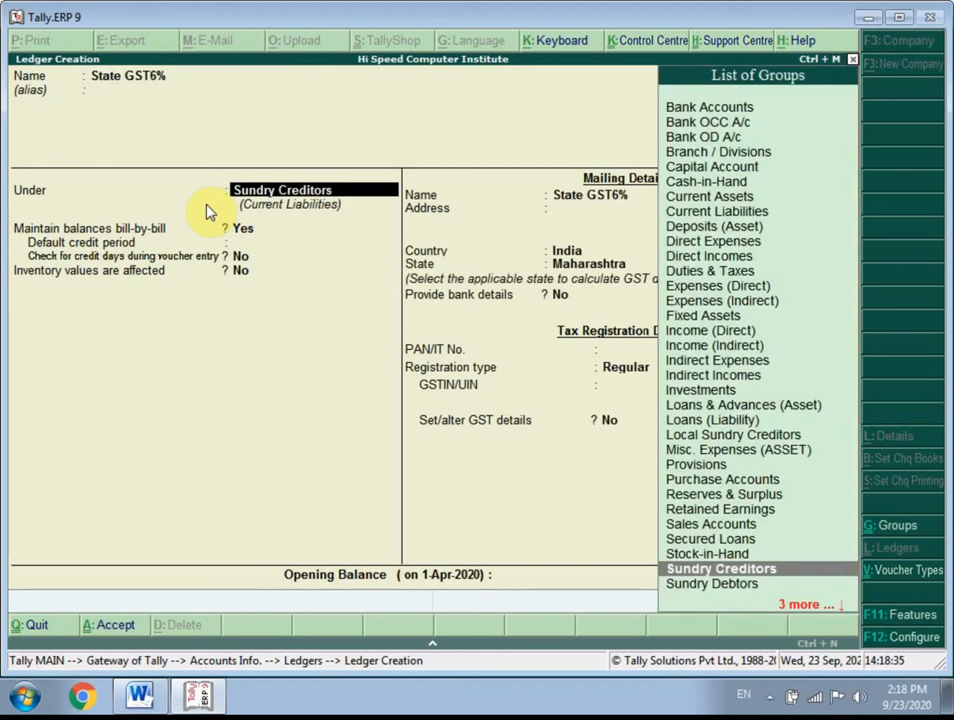
- Place the State GST6% ledger under Duties & Taxes
key(Up)
key(Up)
key(Up)
key(Up)
key(Up)
key(Up)
key(Up)
key(Up)
key(Up)
key(Up)
key(Up)
key(Up)
key(Up)
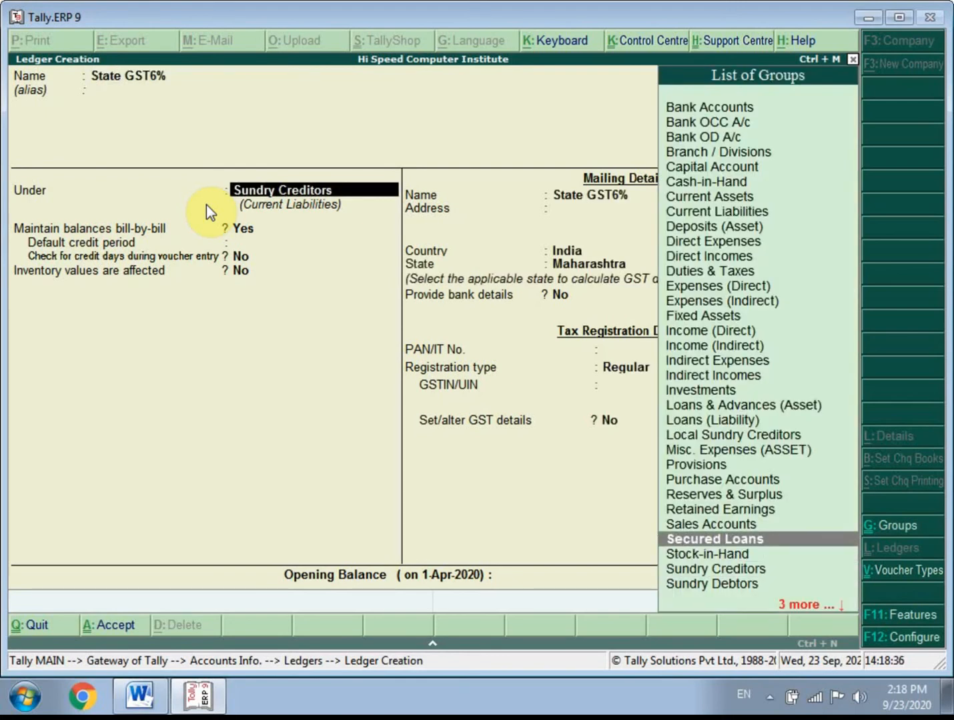
key(Up)
key(Up)
key(Up)
key(Up)
key(Up)
key(Up)
key(Up)
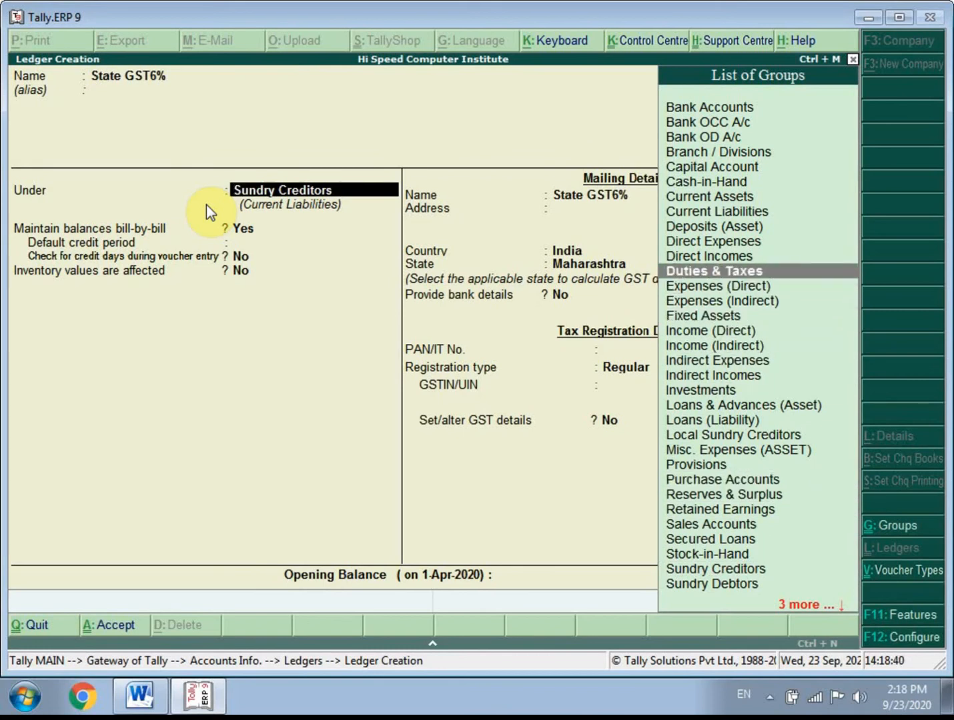
key(Return)
- Set the ledger's type of duty/tax to GST and its tax type to State Tax
key(Up)
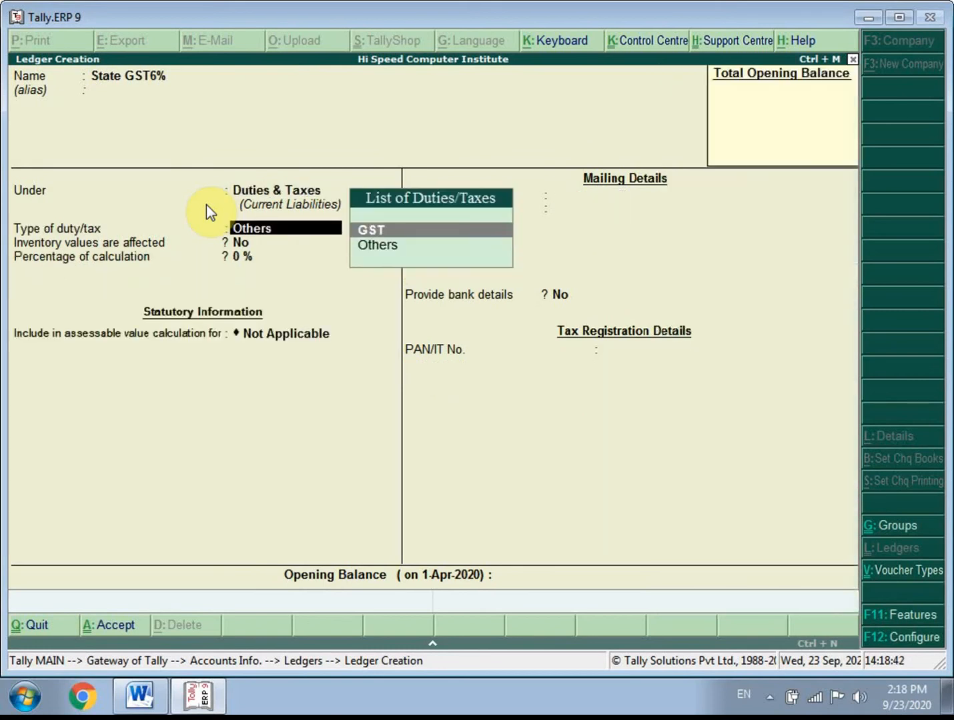
key(Return)
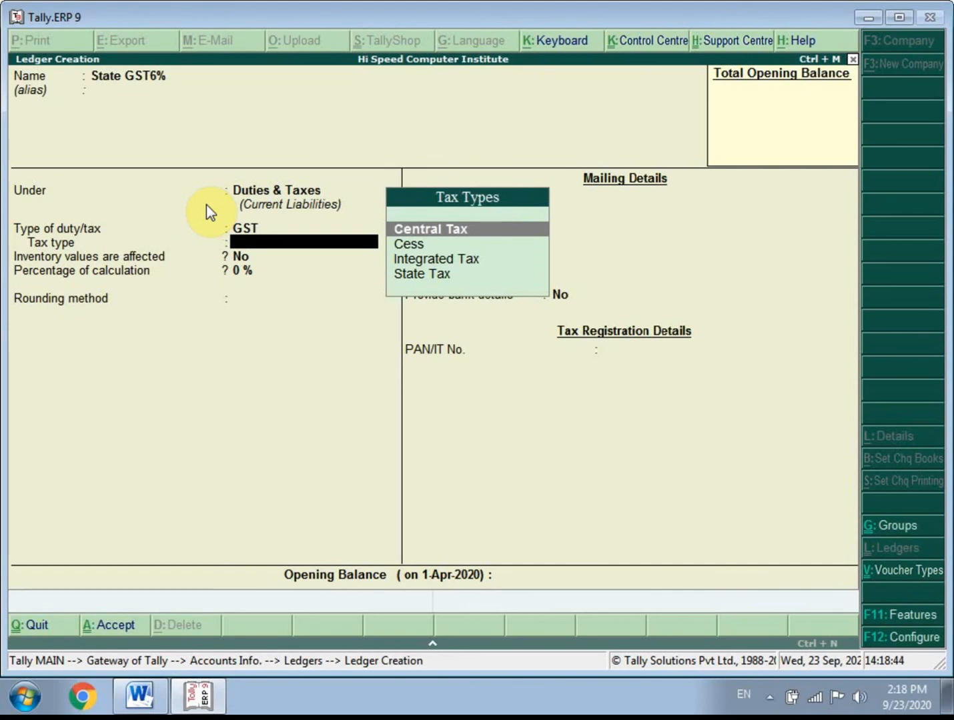
key(Down)
key(Down)
key(Down)
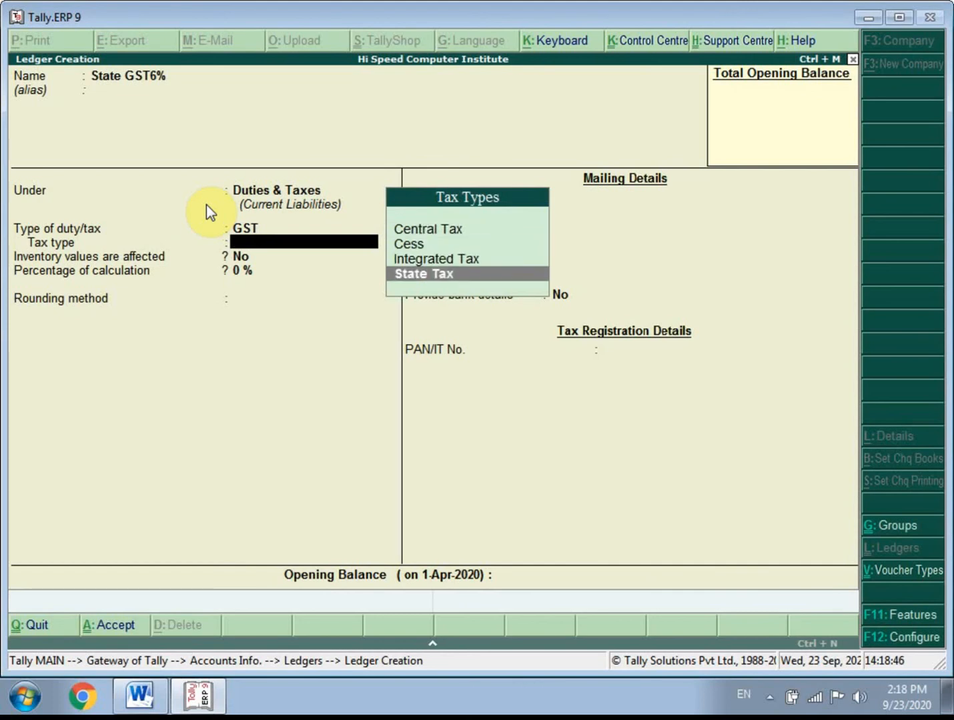
key(Return)
- Set the percentage of calculation to 6 %, keep the rounding and bank details defaults, and save the State GST6% ledger
text(6)
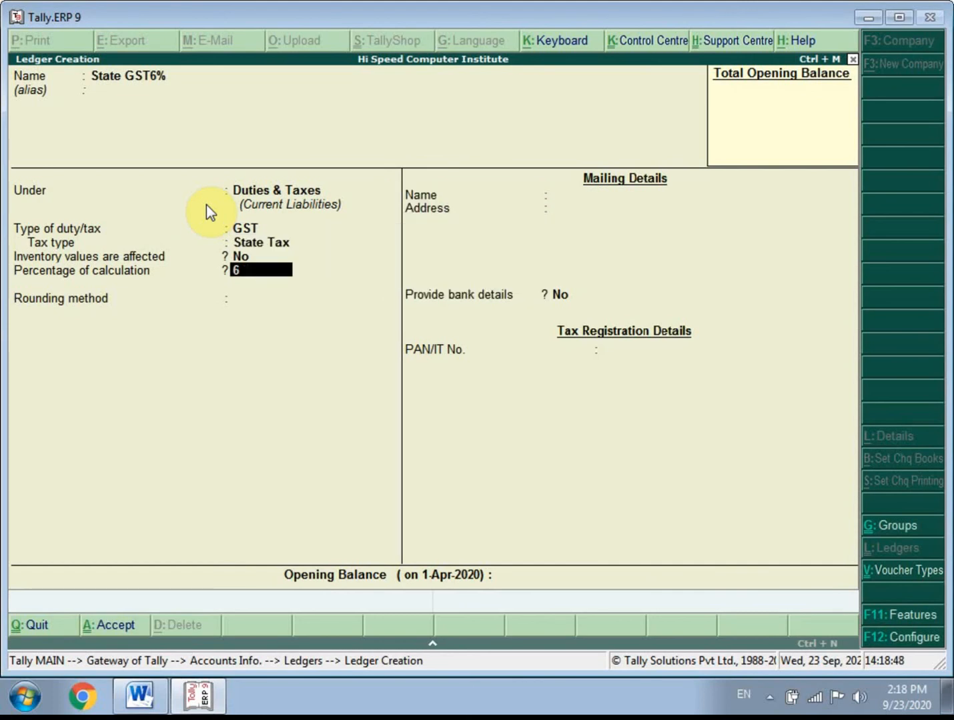
key(Return)
key(Return)
key(Return)
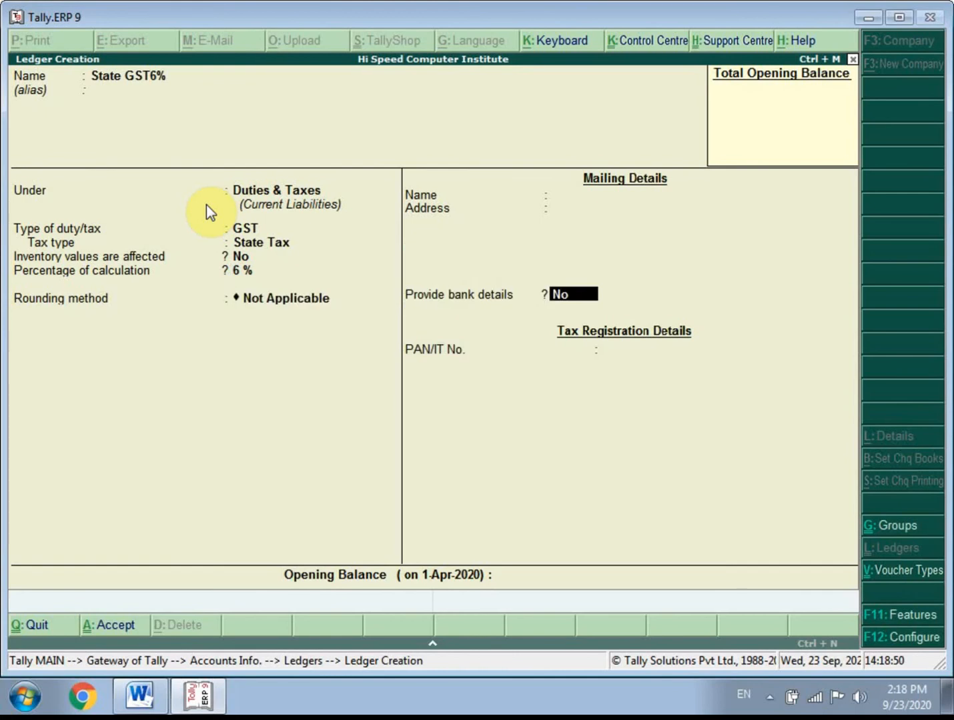
key(Return)
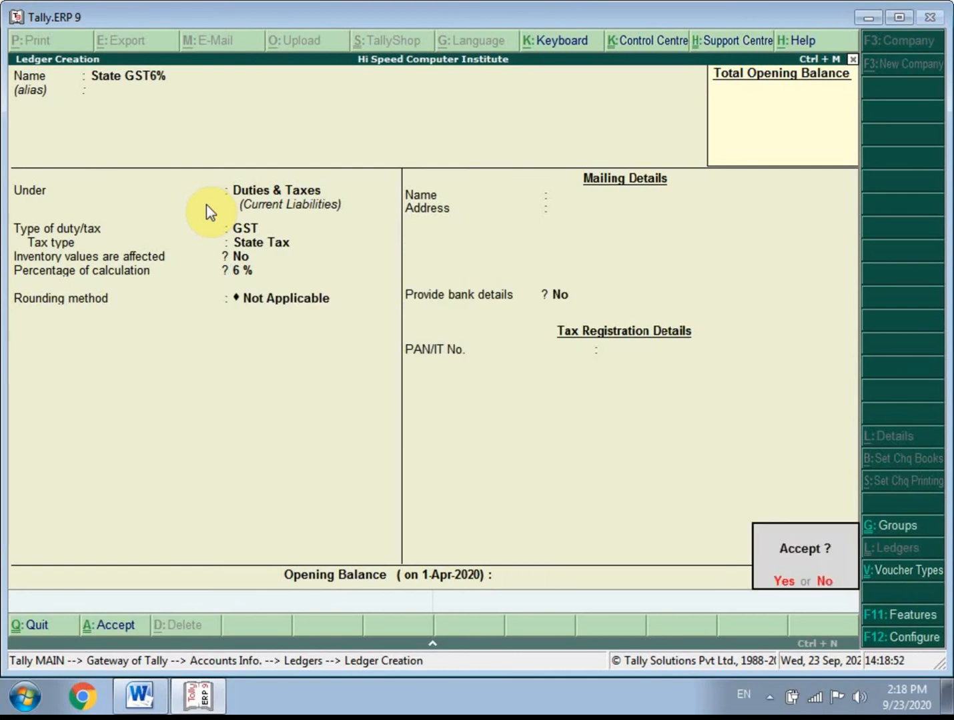
key(Return)
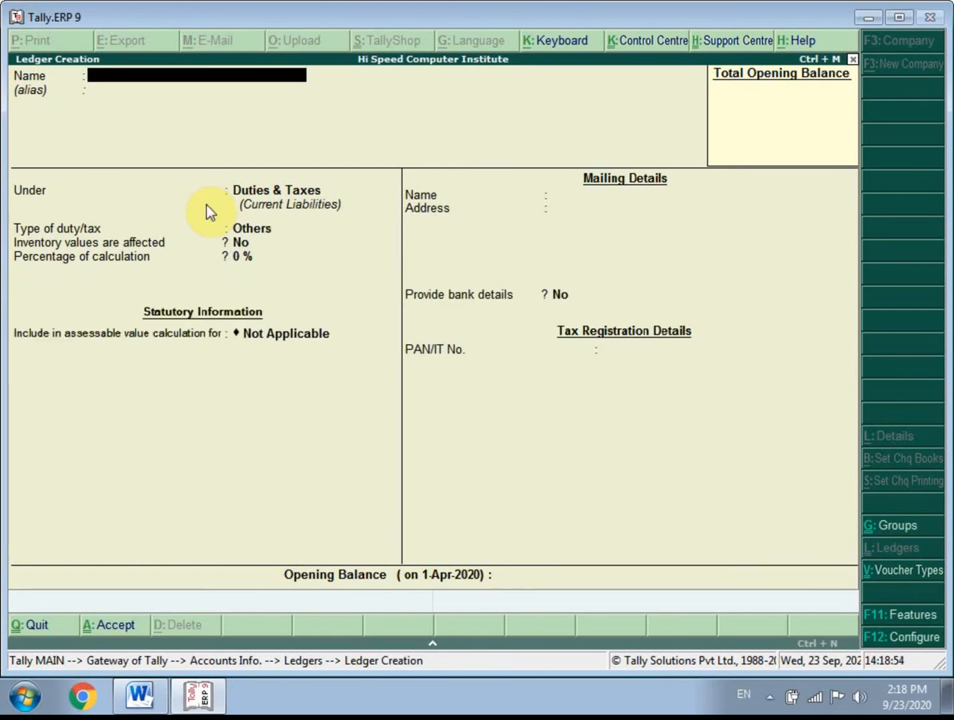
- Check the Word notes and name the next Tally.ERP 9 ledger Central GST6% without an alias
click(122, 700)
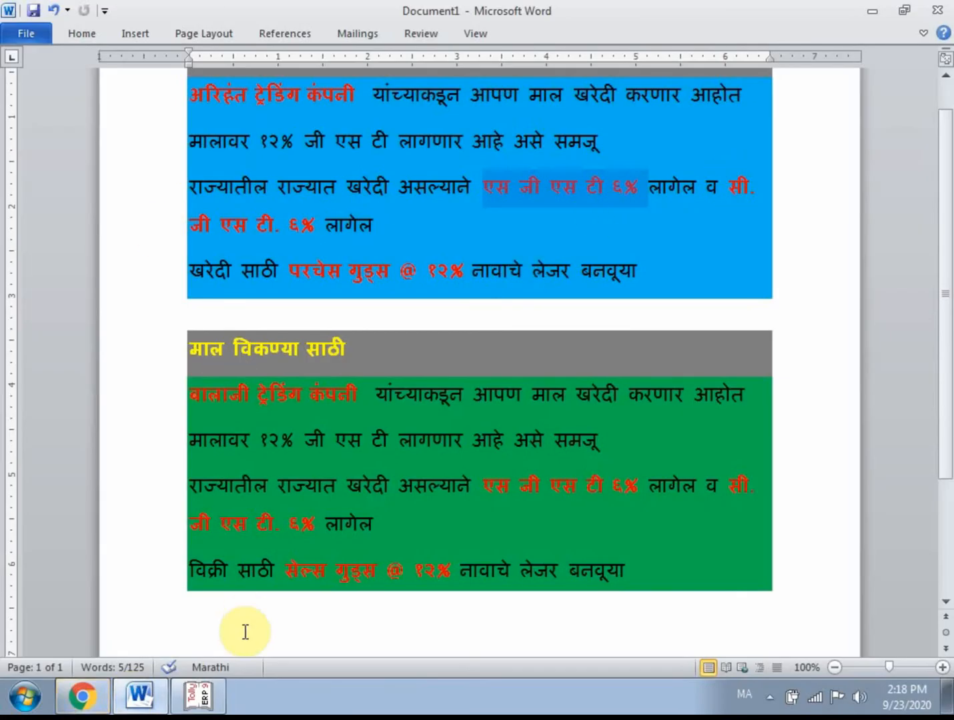
click(199, 697)
text(Central)
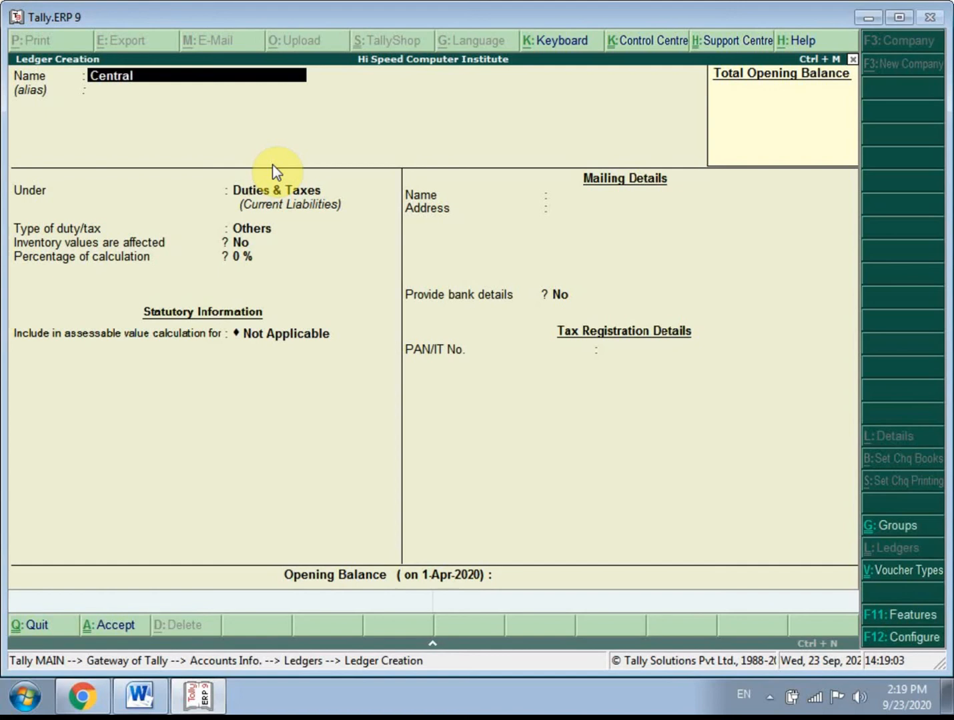
text( G)
text(T6%)
key(Left)
key(Left)
key(Left)
text(s)
key(BackSpace)
text(S)
key(Return)
key(Return)
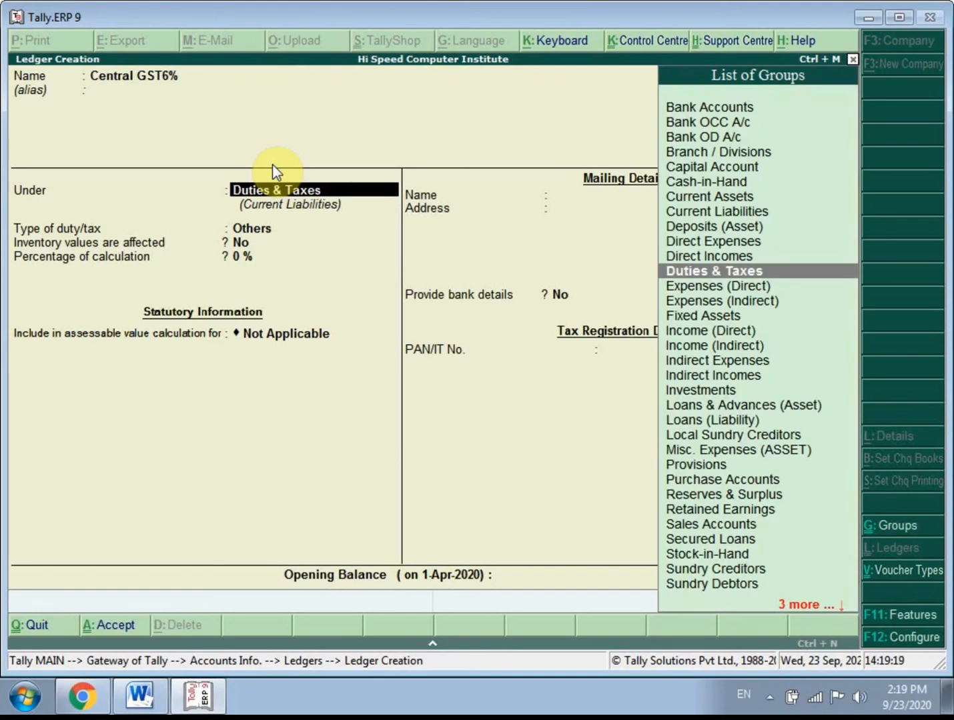
- Keep the ledger under Duties & Taxes, with GST as type of duty/tax and Central Tax as tax type
key(Return)
key(Up)
key(Return)
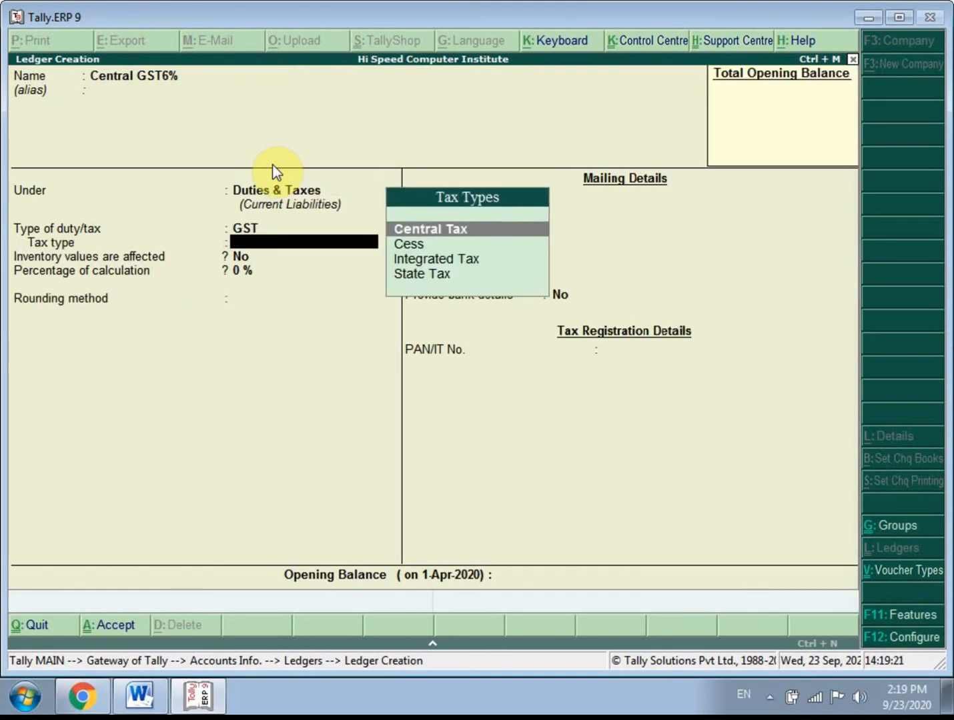
key(Return)
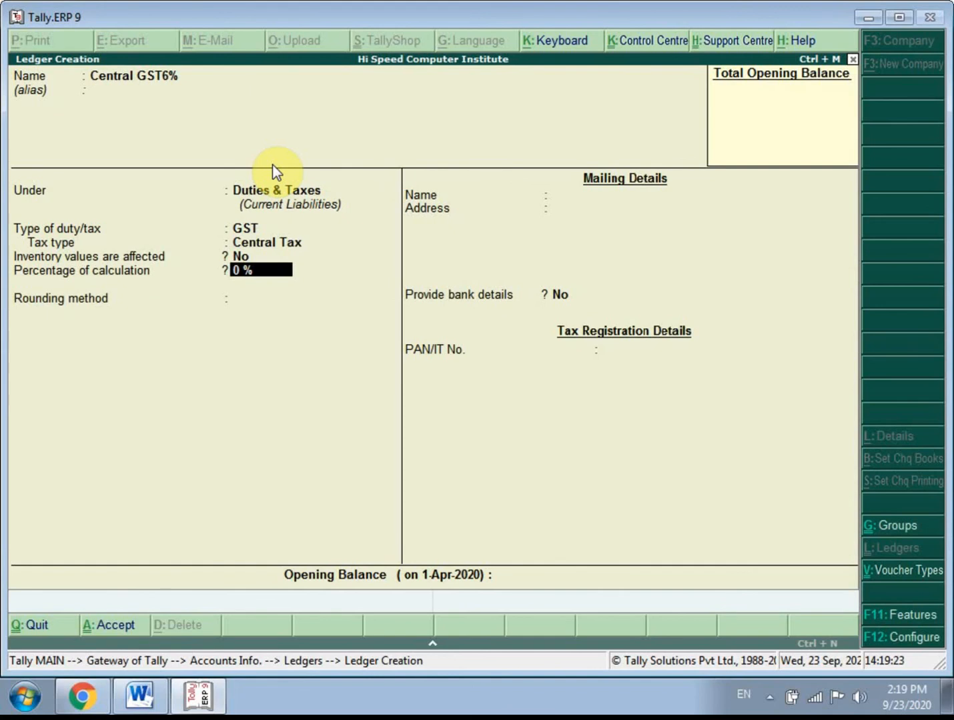
- Set the percentage of calculation to 6 %, keep the rounding method Not Applicable, and save the Central GST6% ledger
text(6)
key(Return)
key(Return)
key(Return)
key(Return)
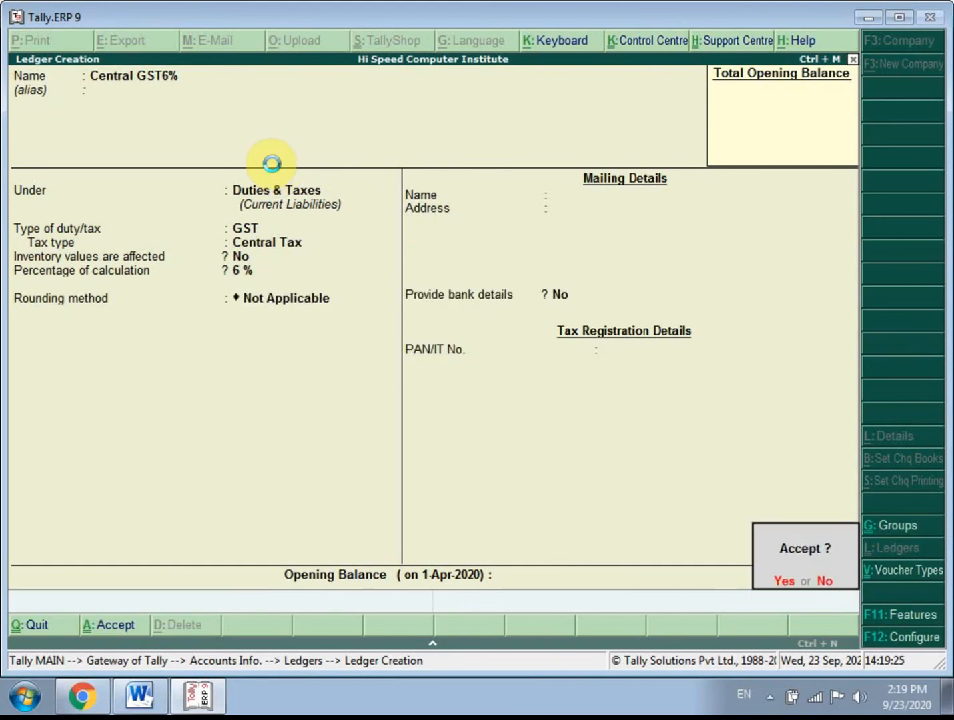
key(y)
- Highlight the purchase goods ledger name in the Word notes and return to Tally.ERP 9
click(140, 697)
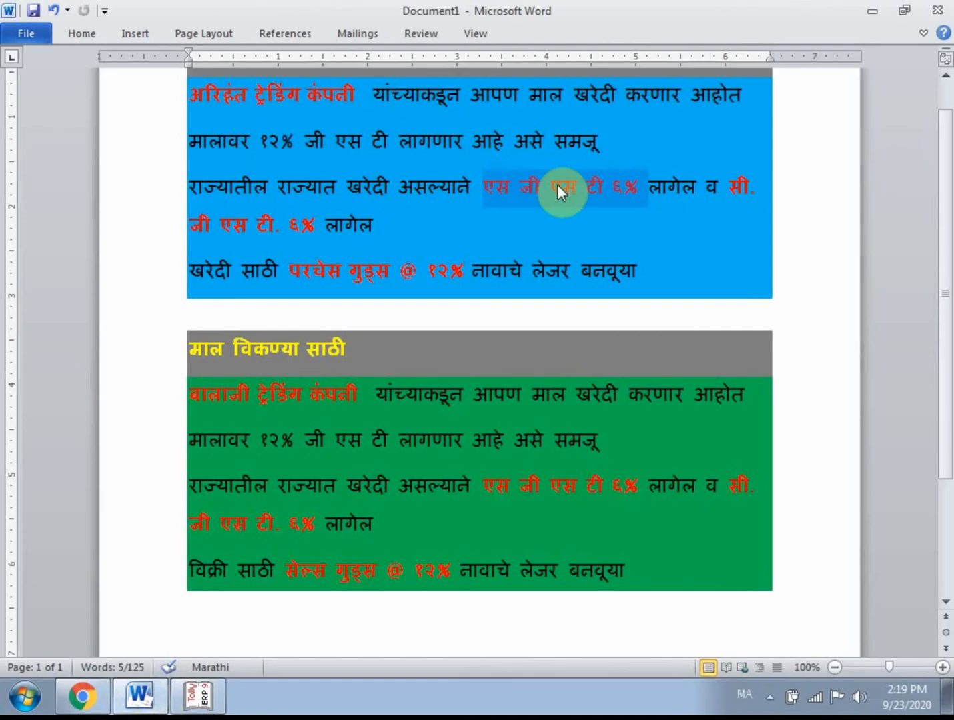
drag(289, 271, 471, 270)
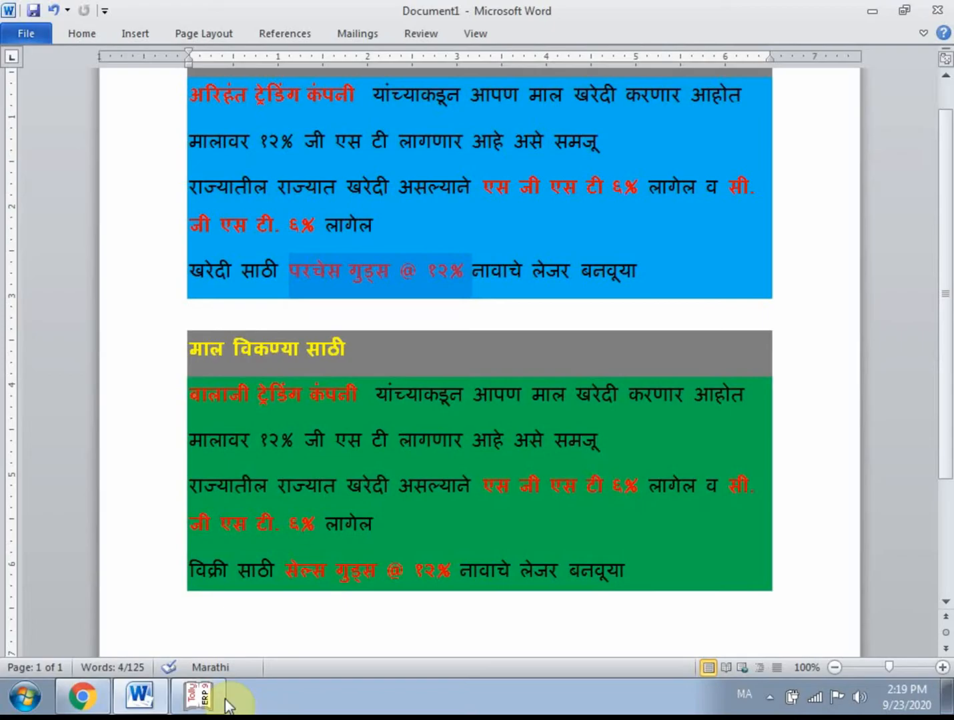
click(198, 696)
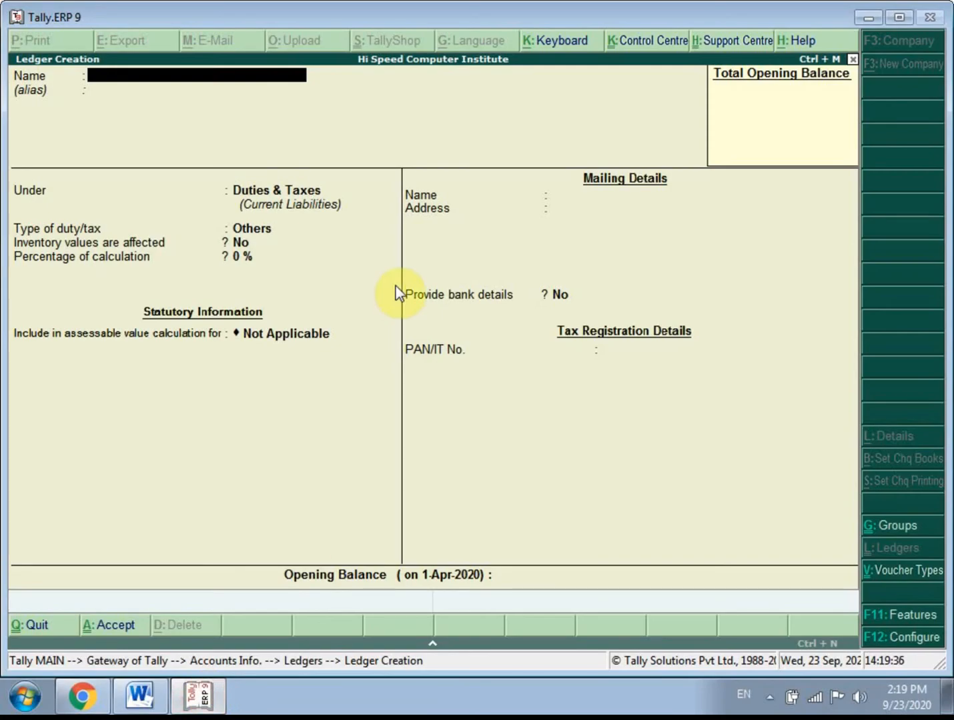
- Name the next new ledger Purchase Goods 6% without an alias
text(Purchase Gp)
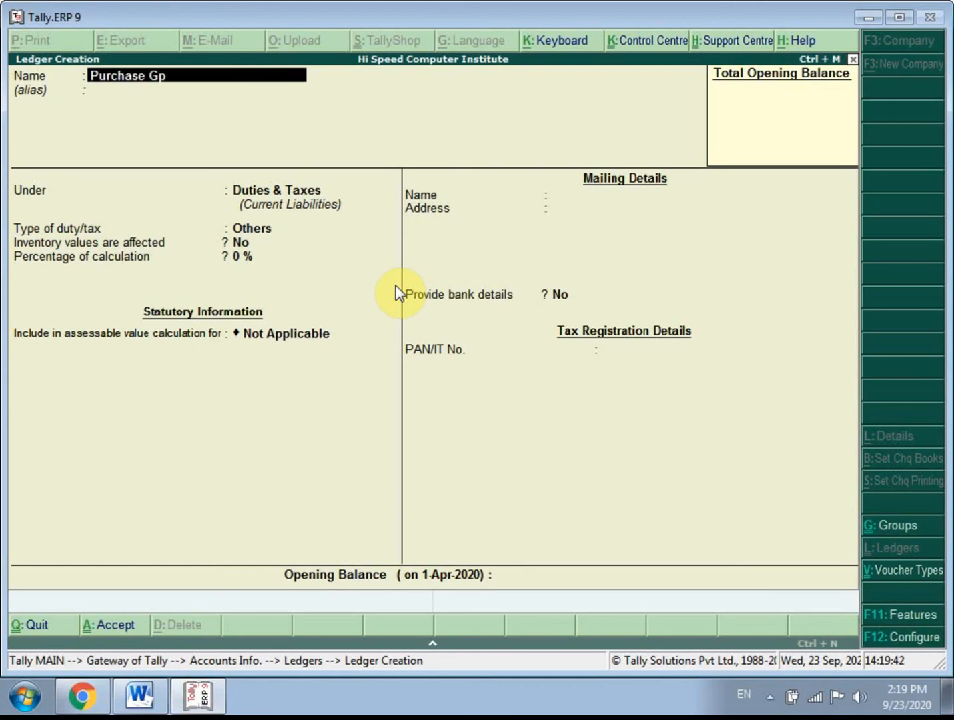
key(BackSpace)
text(oods 6%)
key(Return)
key(Return)
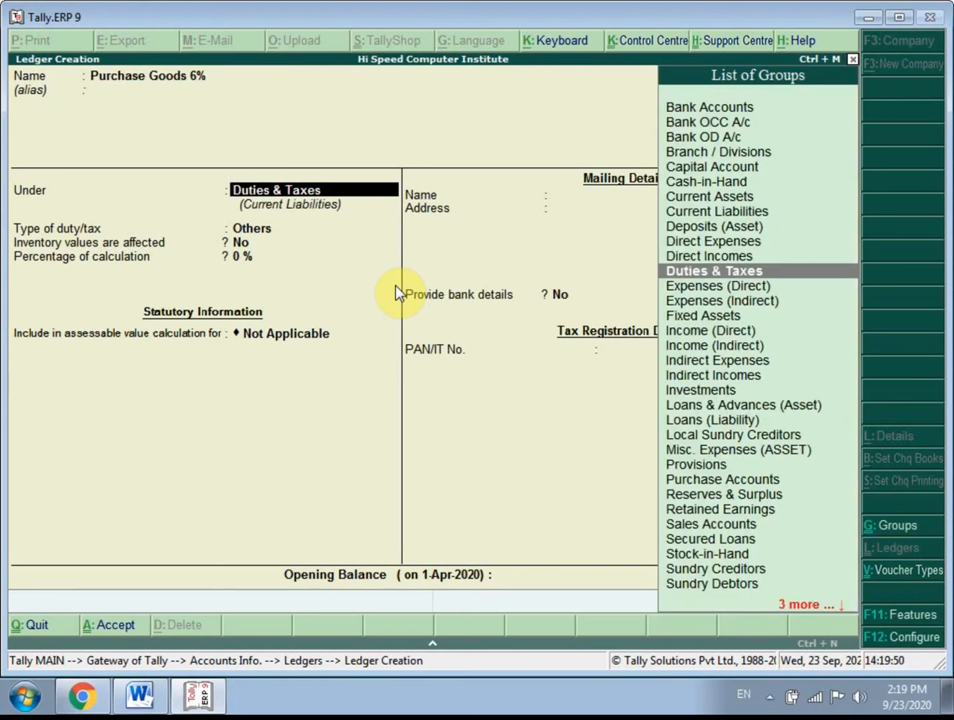
- Place the Purchase Goods 6% ledger under Purchase Accounts
key(Down)
key(Down)
key(Up)
key(Up)
key(Up)
key(Up)
key(Up)
key(Up)
key(Up)
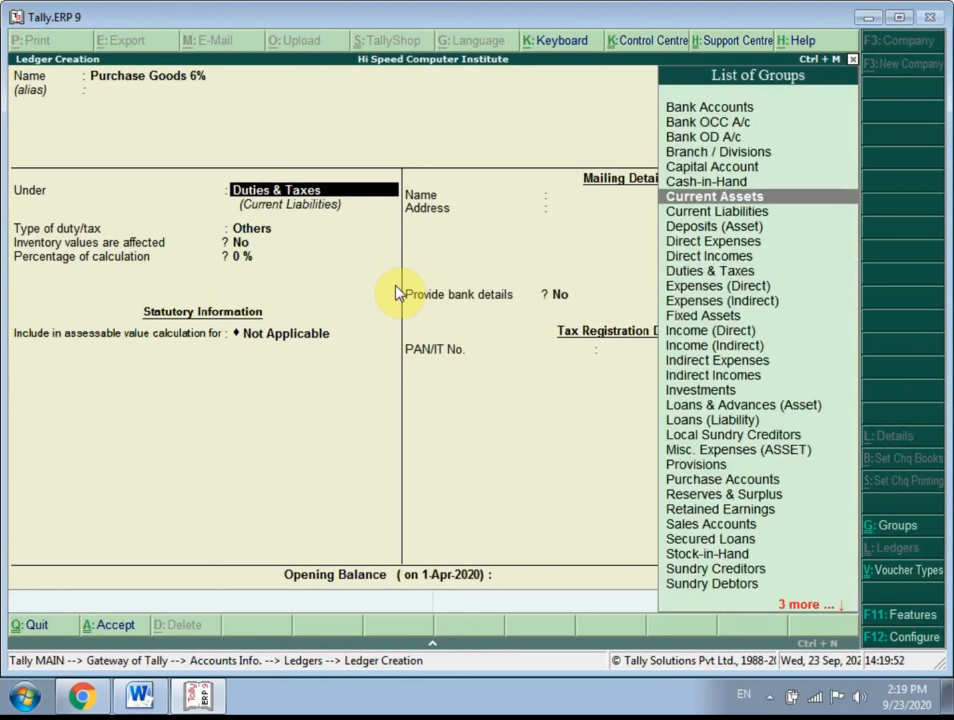
key(Up)
key(Up)
key(Up)
key(Up)
key(Up)
key(Up)
key(Down)
key(Down)
key(Down)
key(Down)
key(Down)
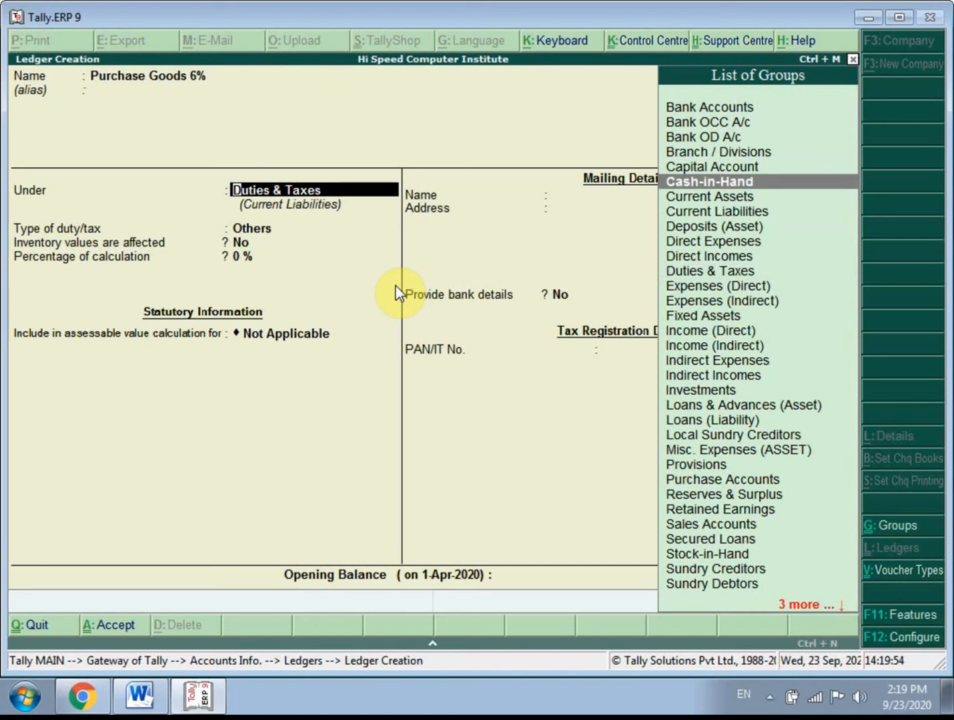
key(Down)
key(Down)
key(Down)
key(Down)
key(Down)
key(Down)
key(Down)
key(Down)
key(Down)
key(Down)
key(Down)
key(Down)
key(Down)
key(Down)
key(Down)
key(Down)
key(Down)
key(Down)
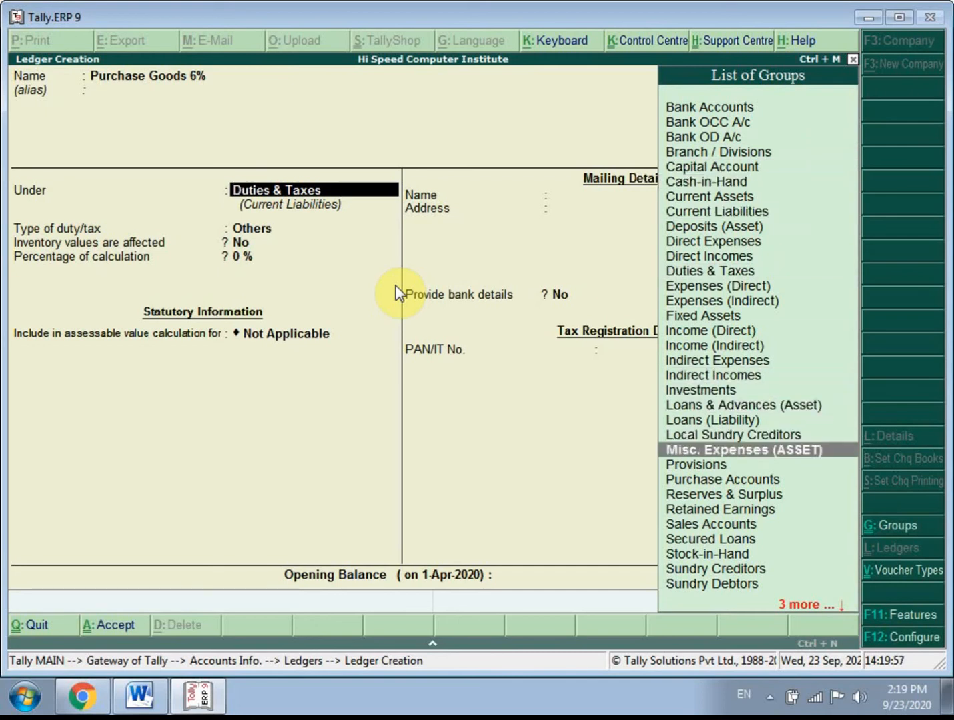
key(Down)
key(Down)
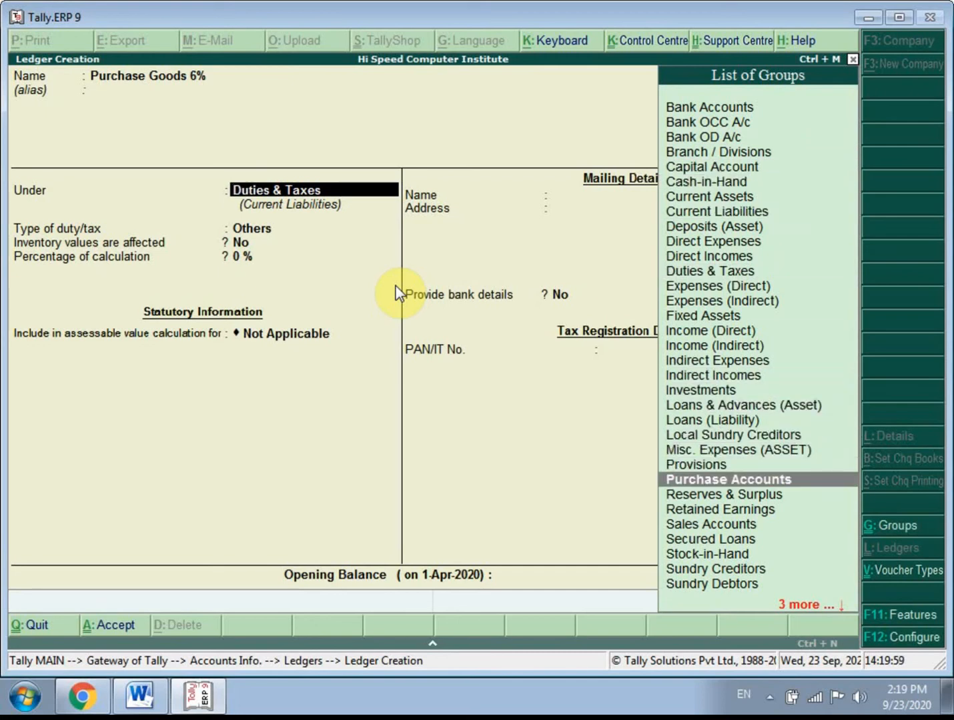
key(Return)
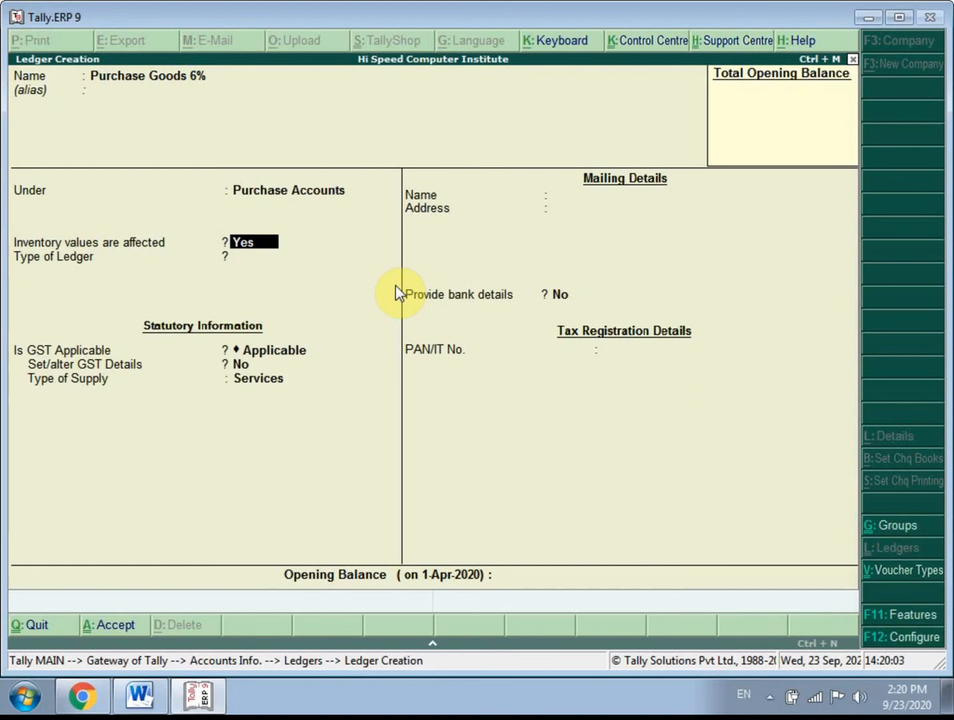
- Keep the inventory, ledger type and GST applicability defaults, and set Set/alter GST Details to Yes for the purchase ledger
key(Return)
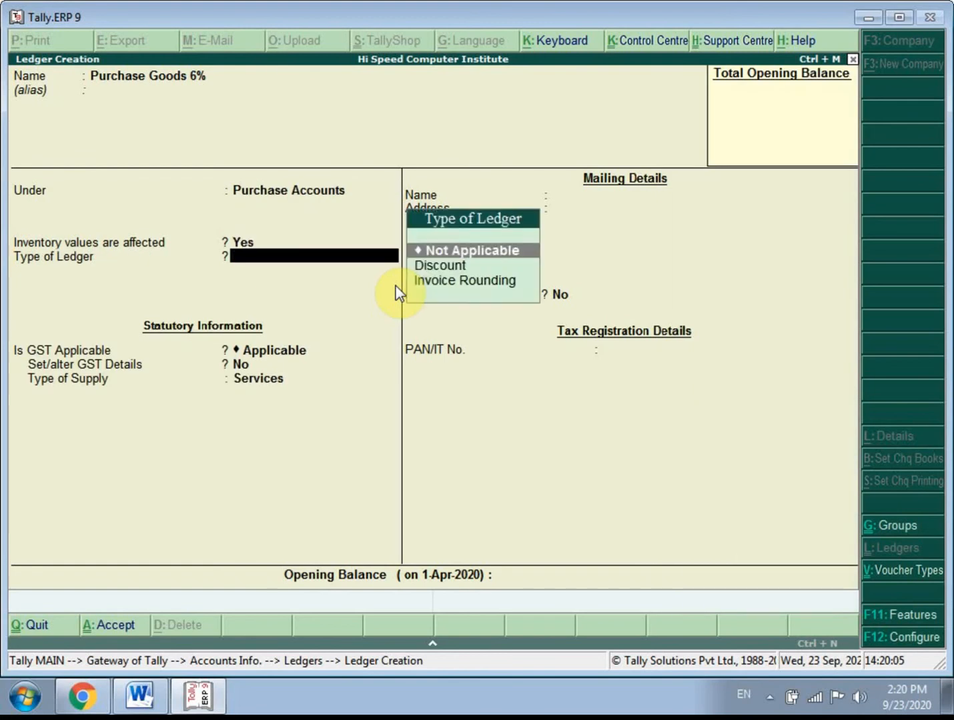
key(Return)
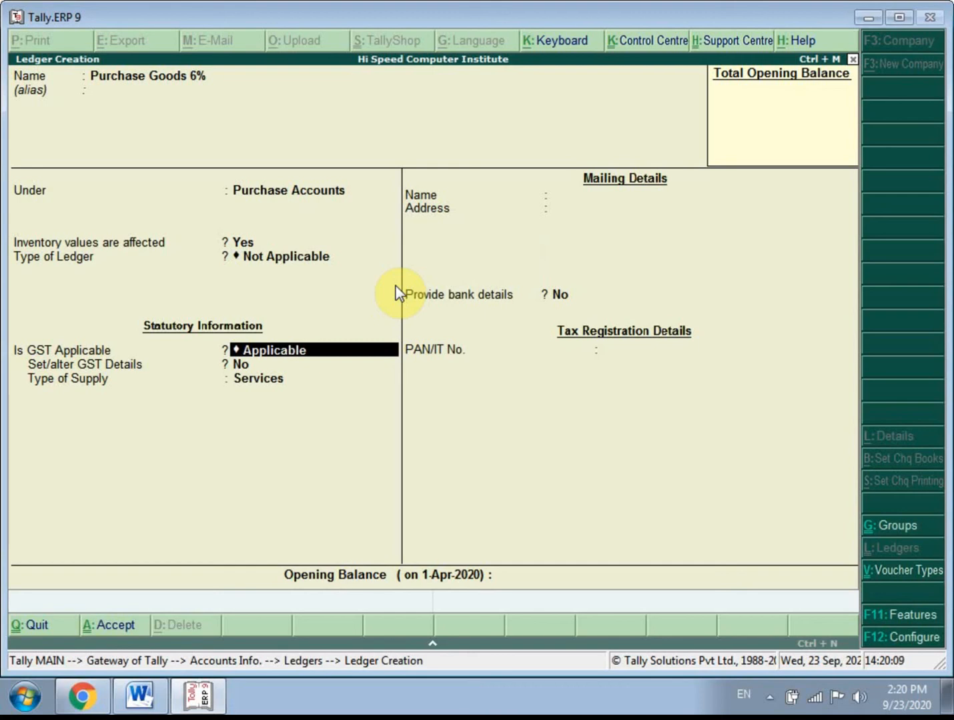
key(Return)
text(y)
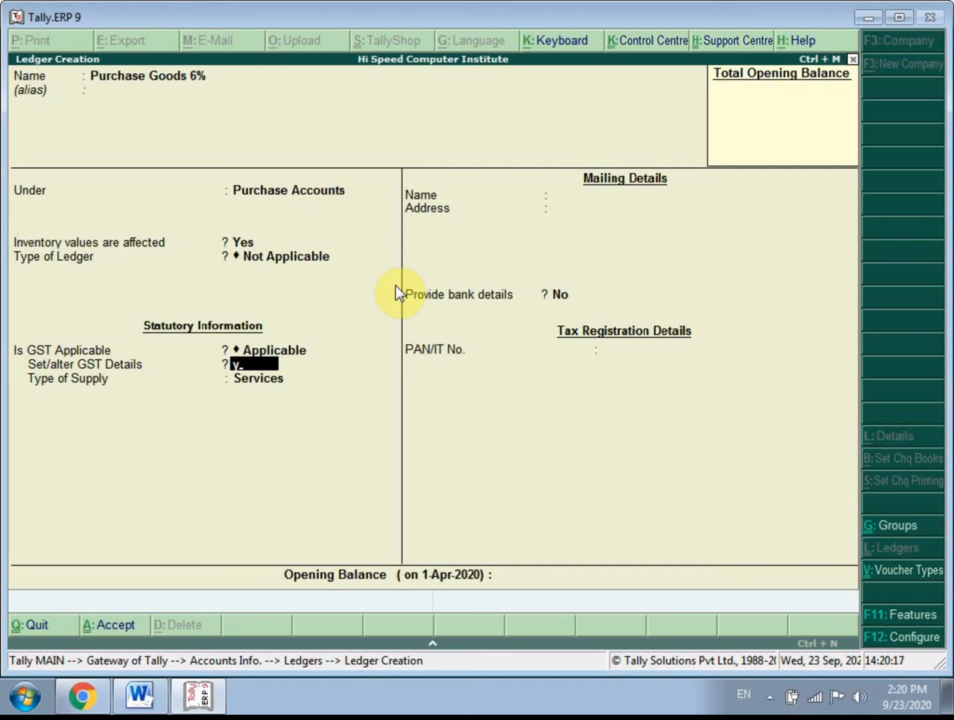
key(Return)
- Set the nature of transaction in the purchase ledger's GST details to Purchase Taxable
key(Down)
key(Down)
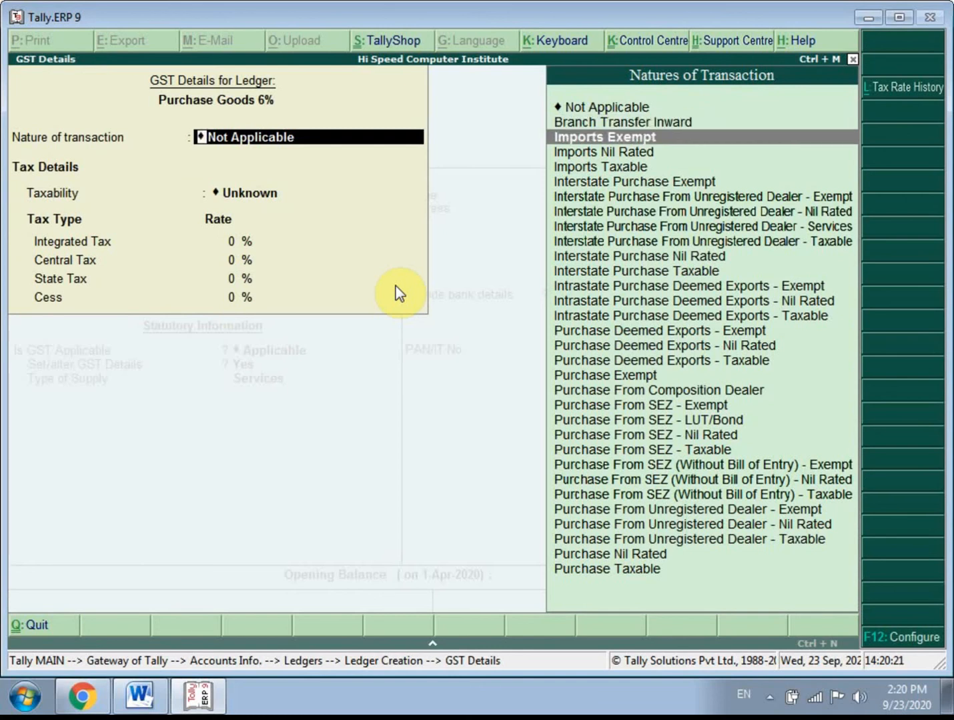
key(Down)
key(Down)
key(Up)
key(Up)
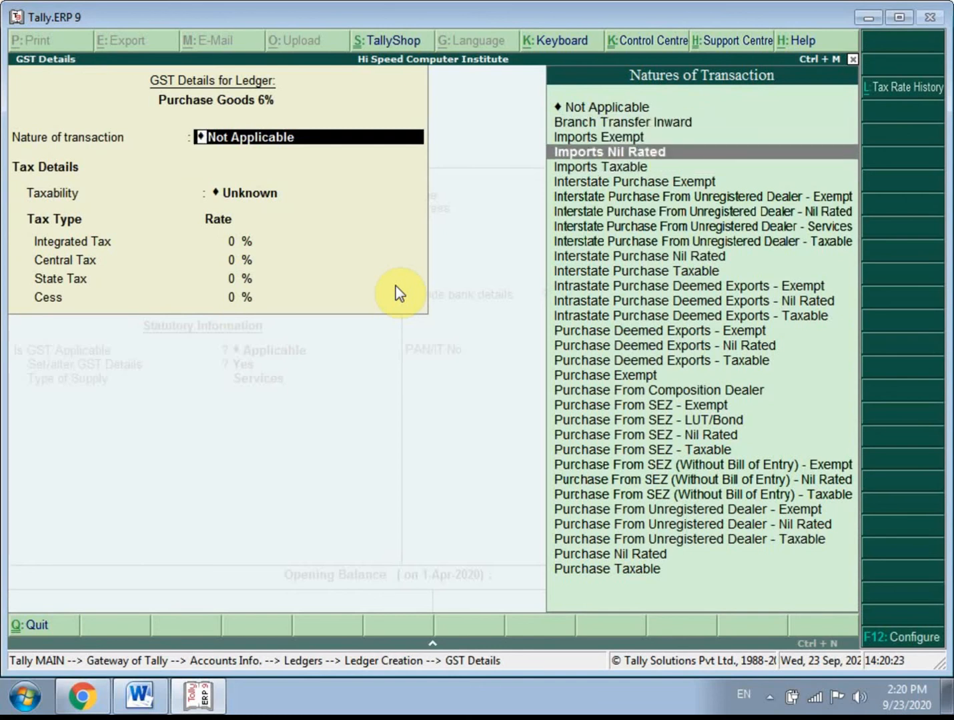
key(Down)
key(Up)
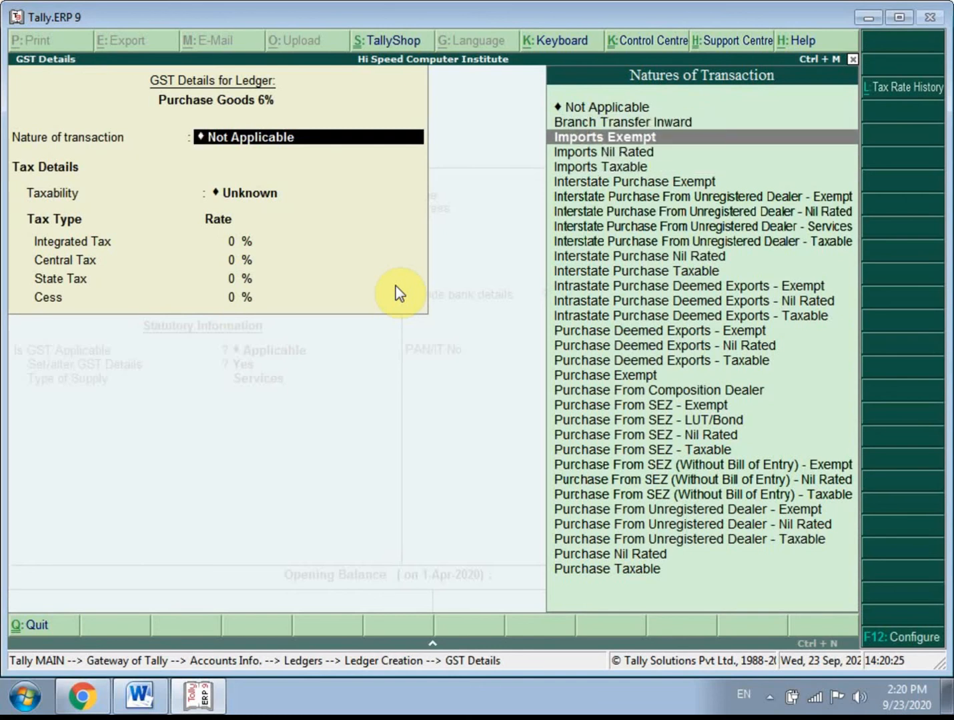
key(Down)
key(Down)
key(Down)
key(Down)
key(Down)
key(Down)
key(Down)
key(Down)
key(Down)
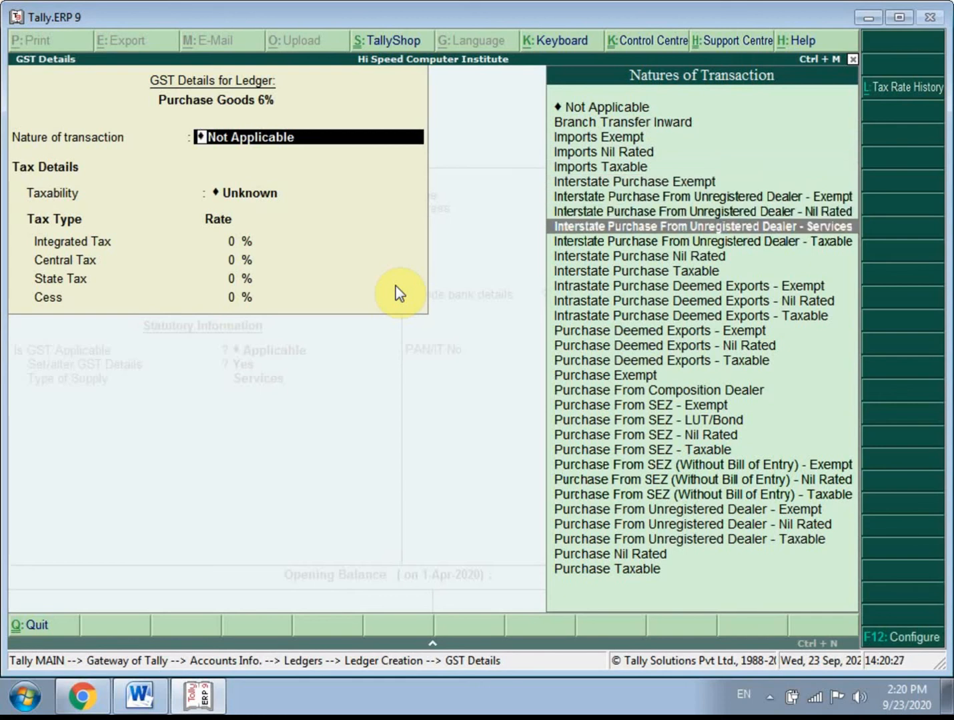
key(Down)
key(Down)
key(Down)
key(Down)
key(Down)
key(Down)
key(Down)
key(Down)
key(Down)
key(Down)
key(Down)
key(Down)
key(Down)
key(Down)
key(Down)
key(Down)
key(Down)
key(Down)
key(Down)
key(Down)
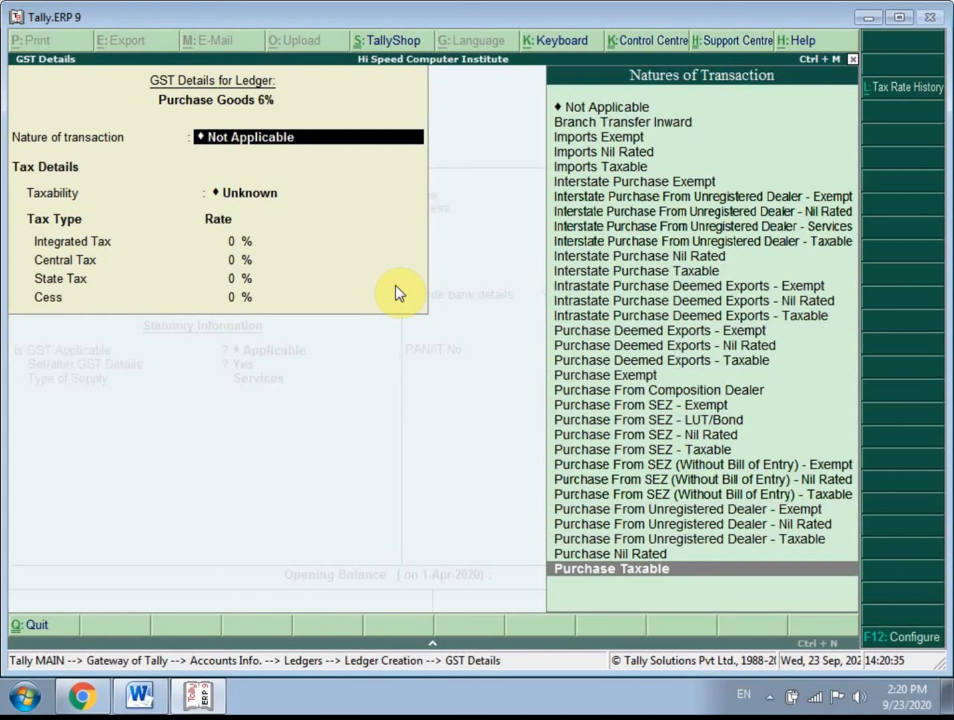
key(Up)
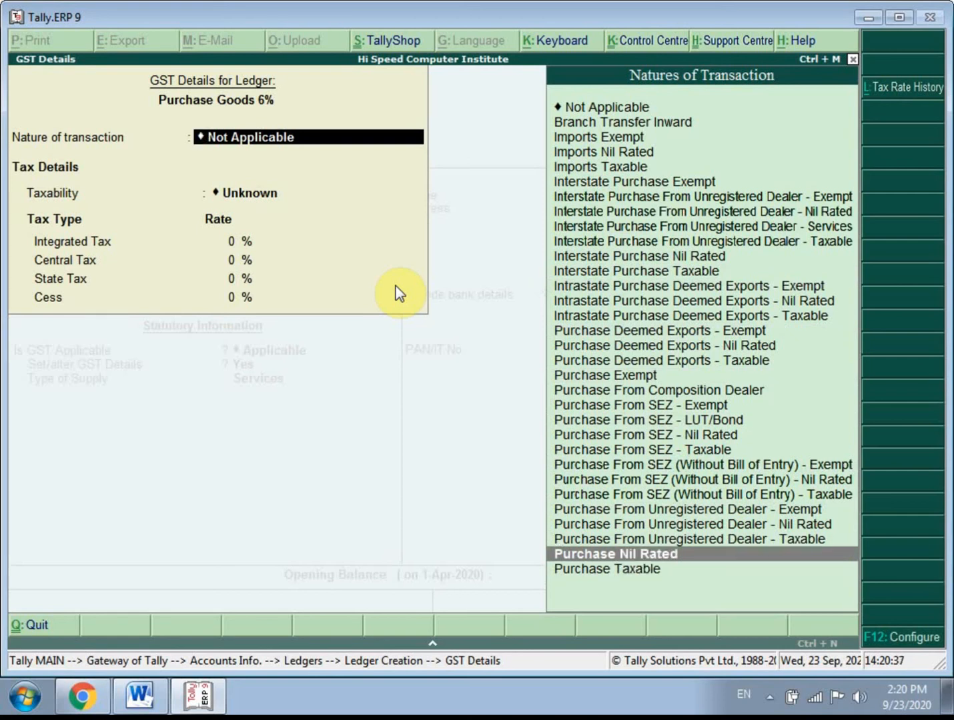
key(Up)
key(Up)
key(Up)
key(Up)
key(Up)
key(Up)
key(Up)
key(Up)
key(Up)
key(Up)
key(Up)
key(Up)
key(Up)
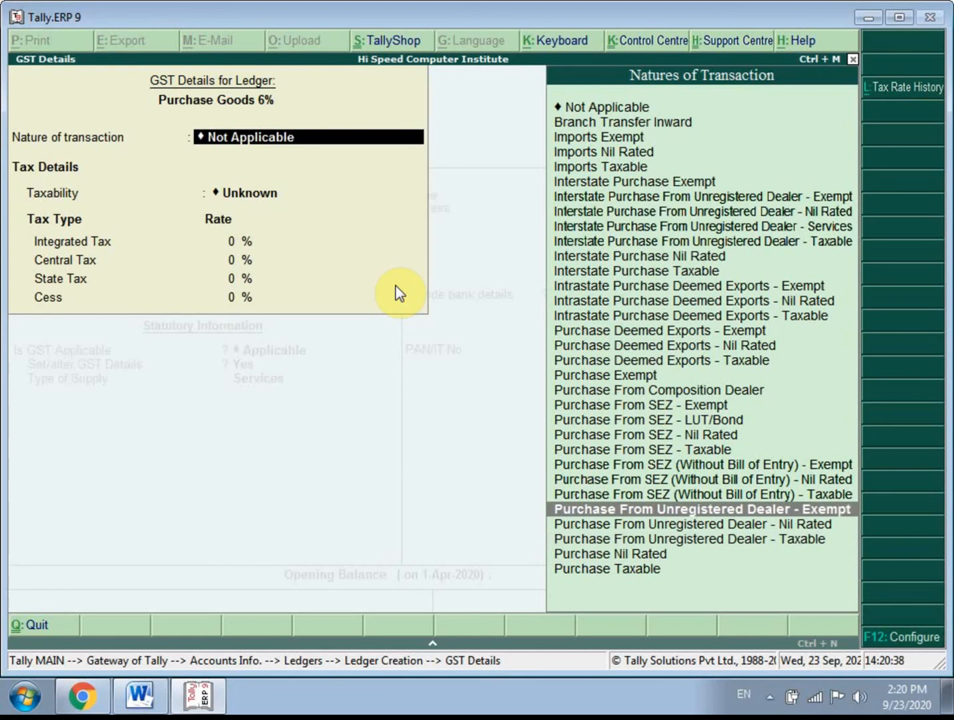
key(Down)
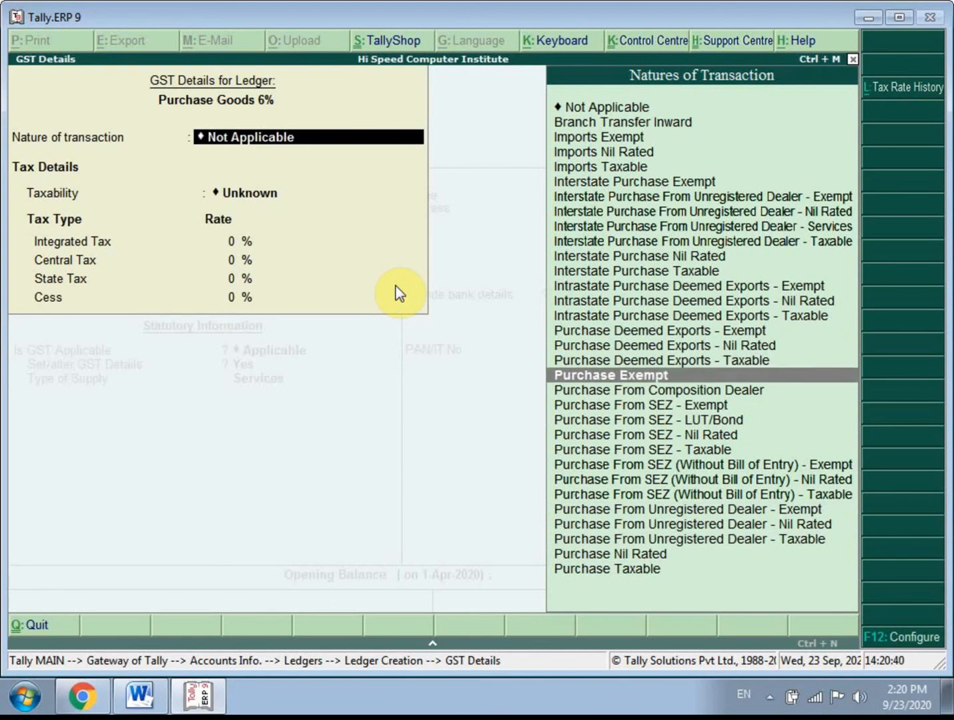
key(Down)
key(Down)
key(Down)
key(Down)
key(Down)
key(Down)
key(Down)
key(Down)
key(Down)
key(Down)
key(Down)
key(Down)
key(Down)
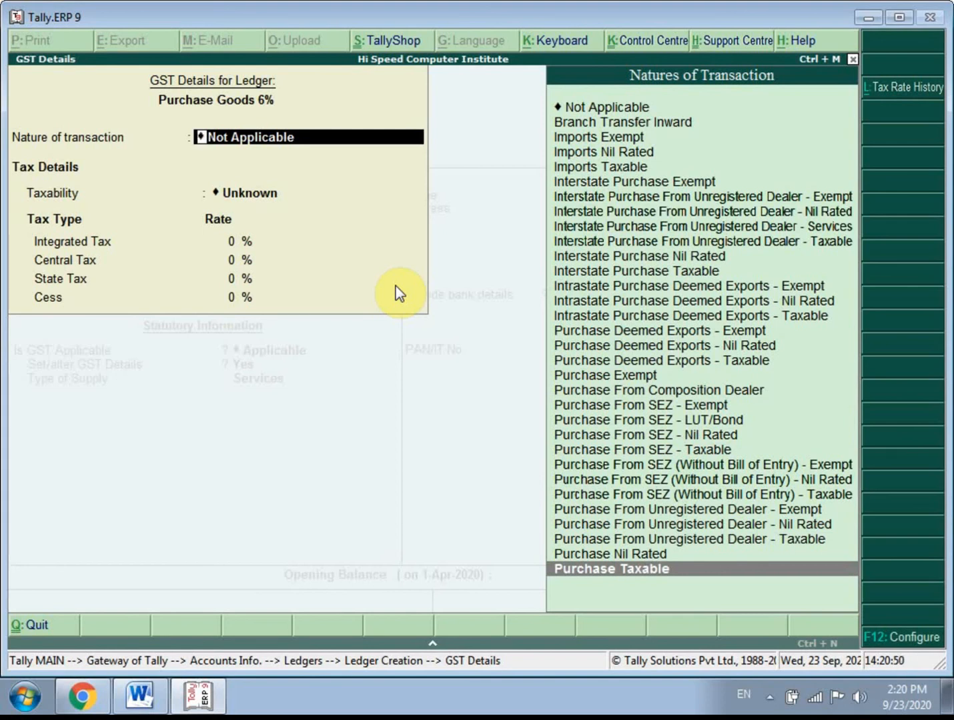
key(Return)
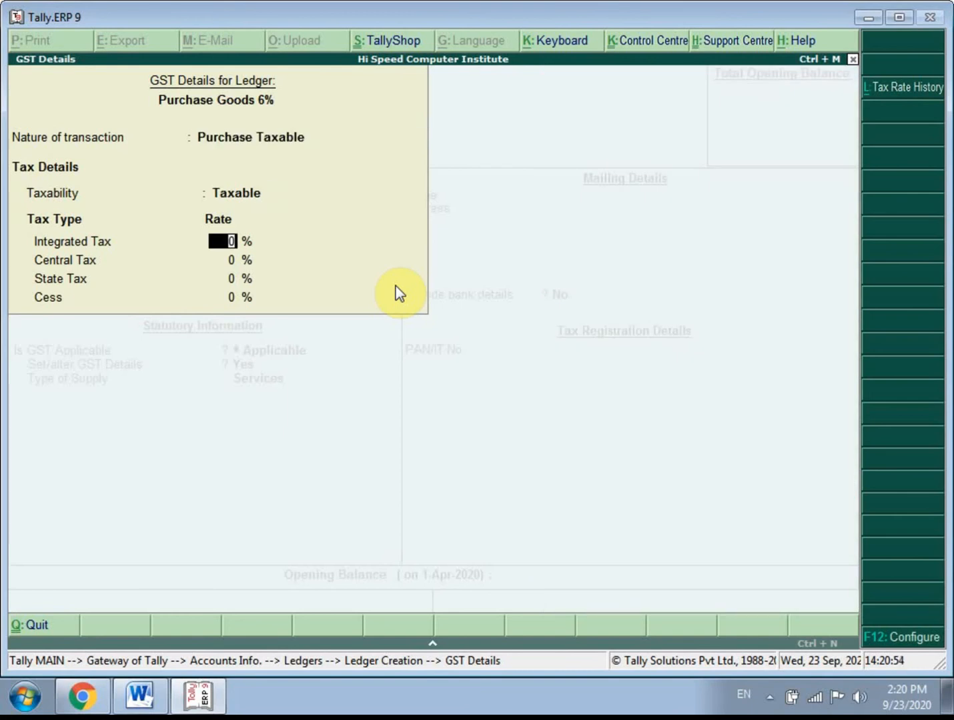
- Set the Integrated Tax rate to 12 % and configure Show all GST tax types to No
text(12)
key(Return)
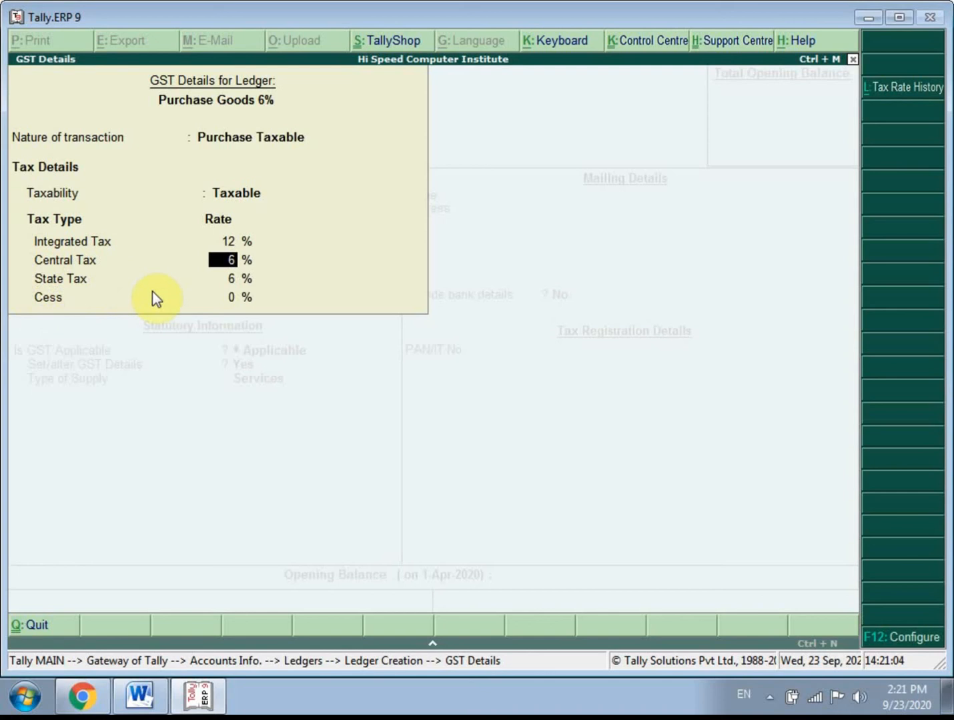
click(935, 642)
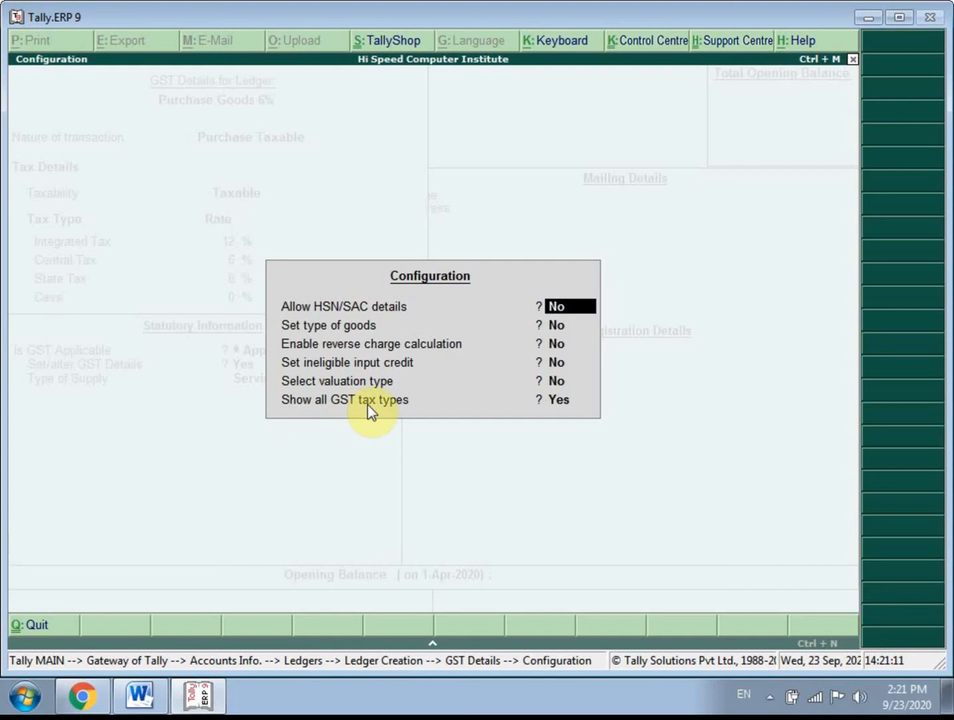
click(556, 400)
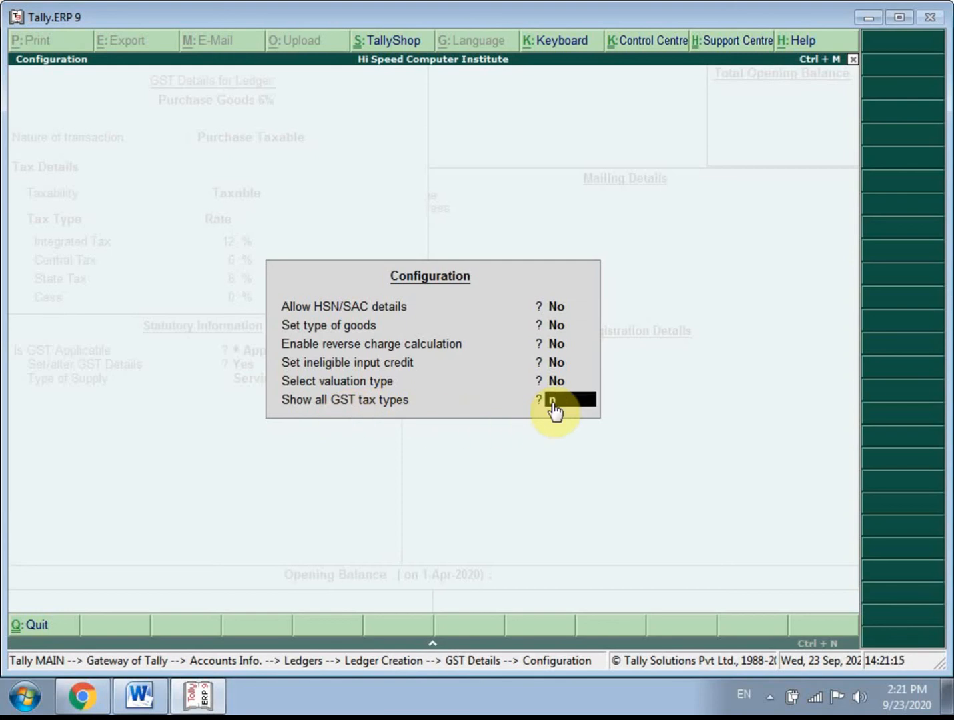
text(n)
key(Return)
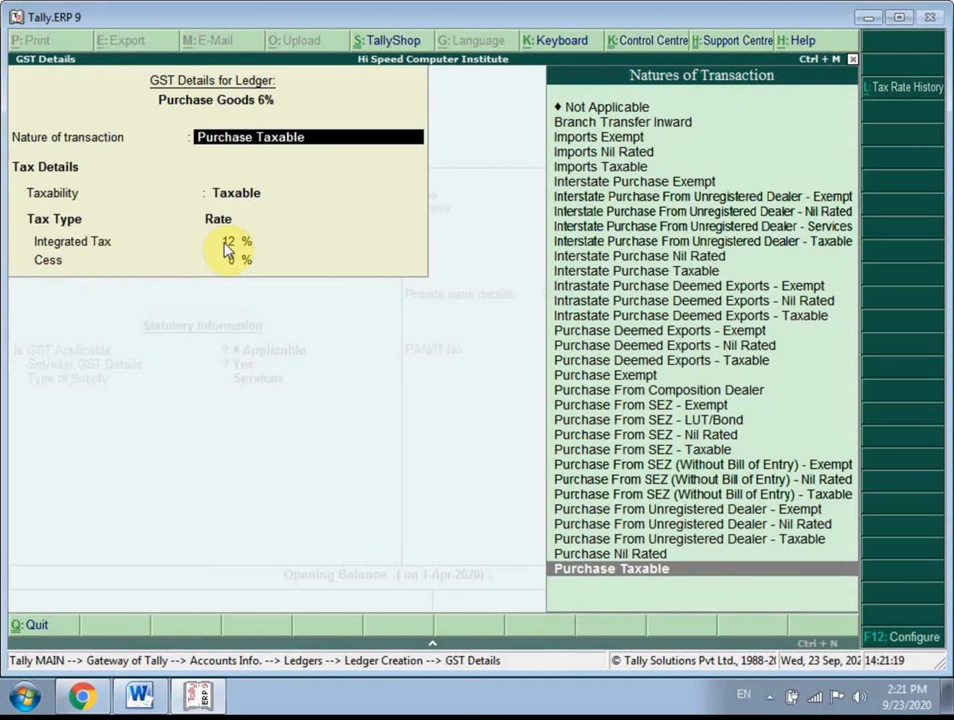
- Accept the GST details, set the Type of Supply to Goods, and save the Purchase Goods 6% ledger
key(Return)
key(Return)
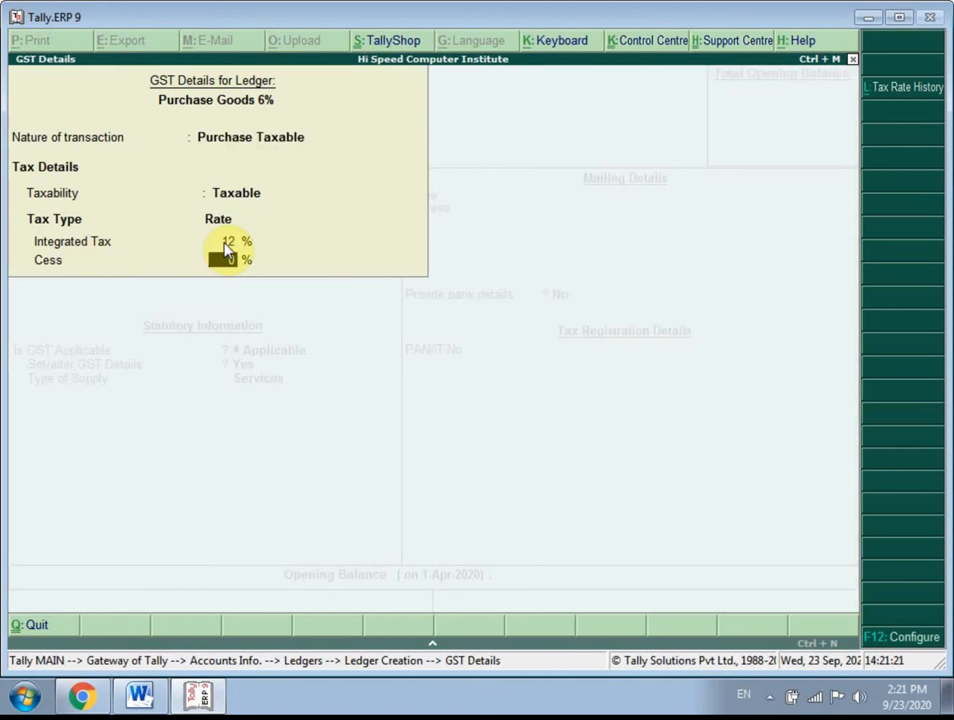
key(Return)
key(Up)
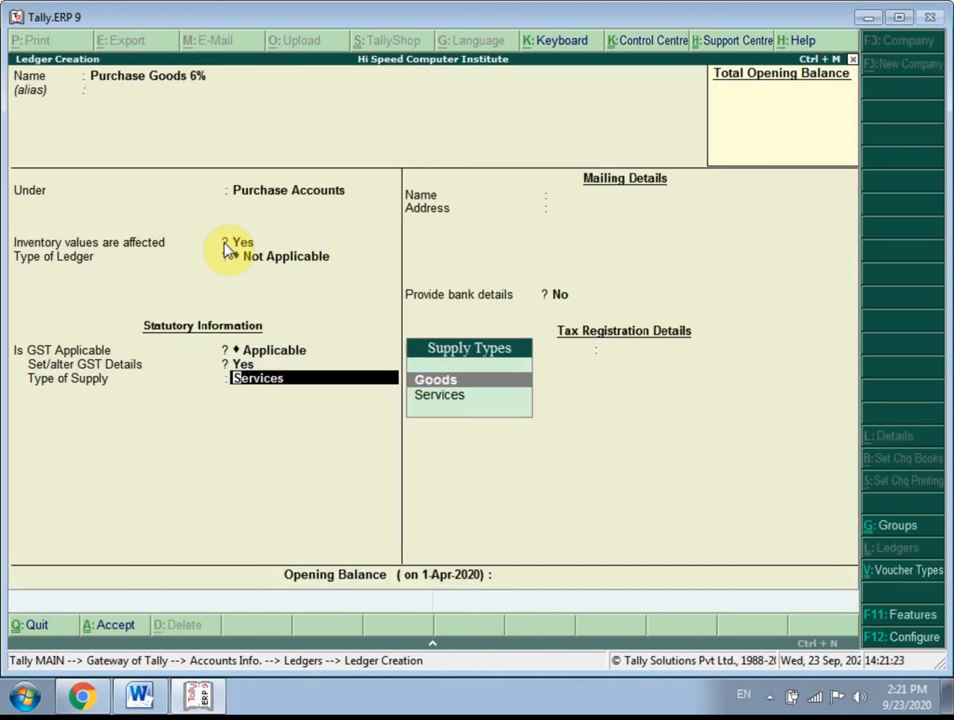
key(Return)
key(Return)
key(Return)
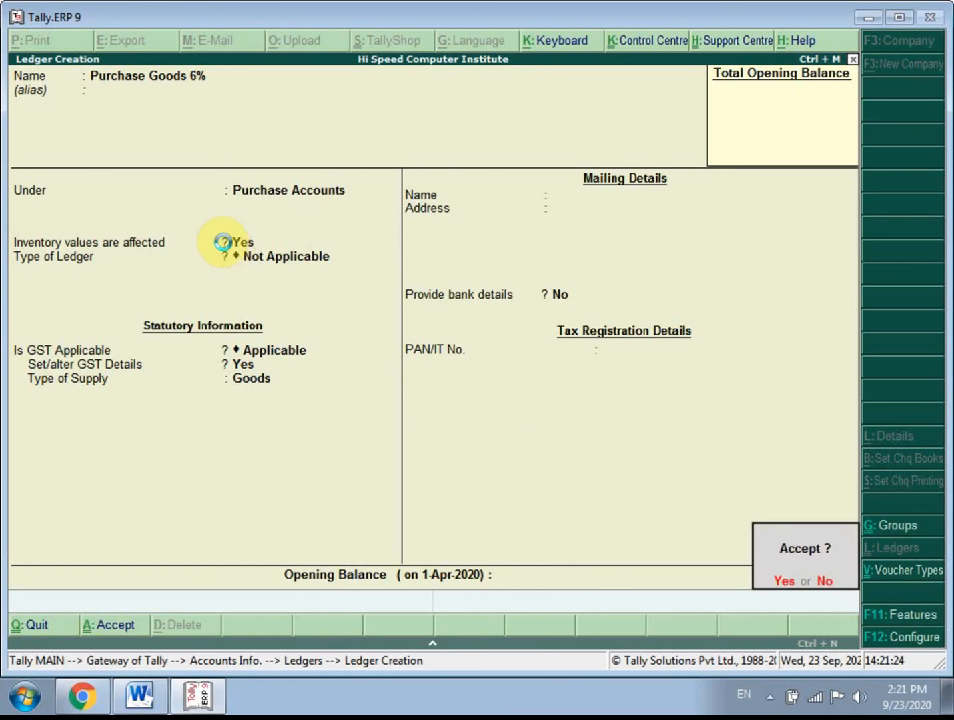
key(Return)
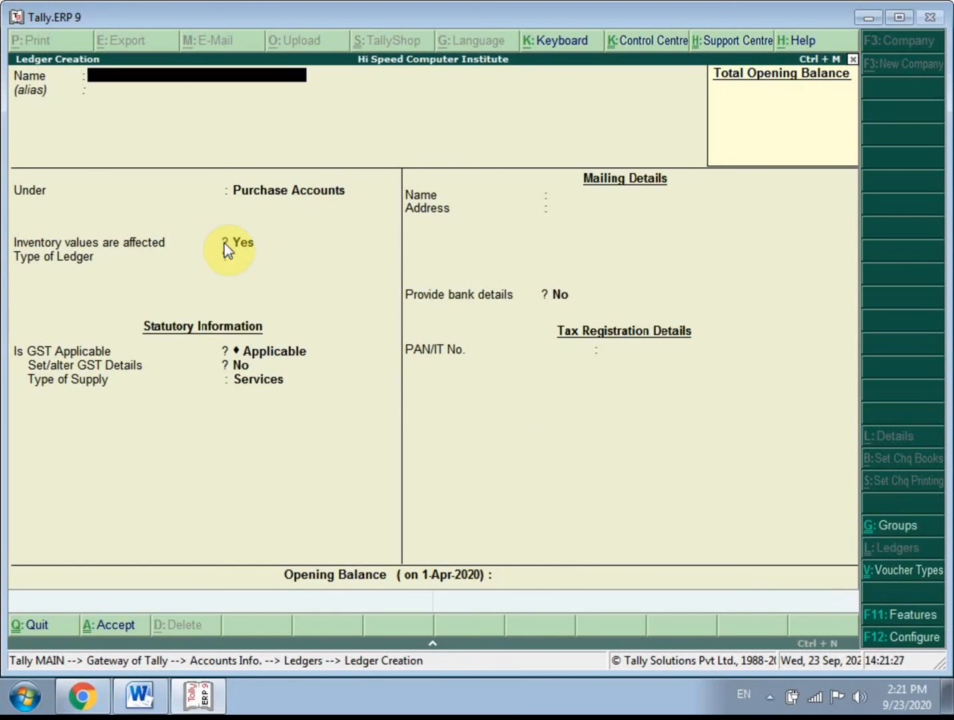
- Check the buyer in the Word notes' sales section and name the new Tally ledger Balaji Tredin Company, without an alias
click(82, 697)
click(139, 696)
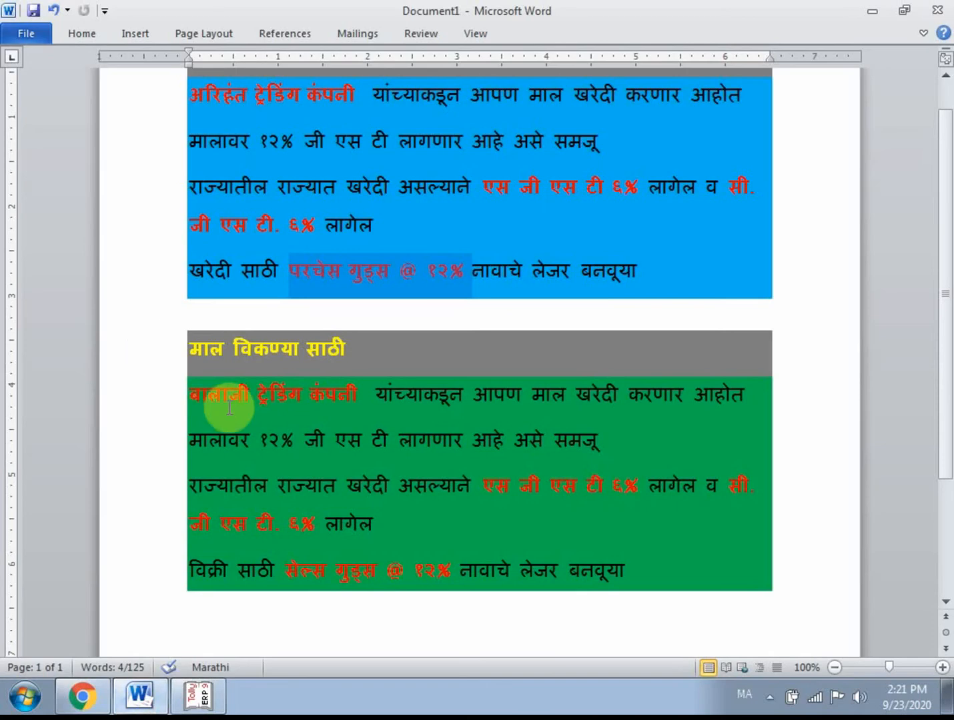
click(359, 398)
drag(359, 398, 188, 404)
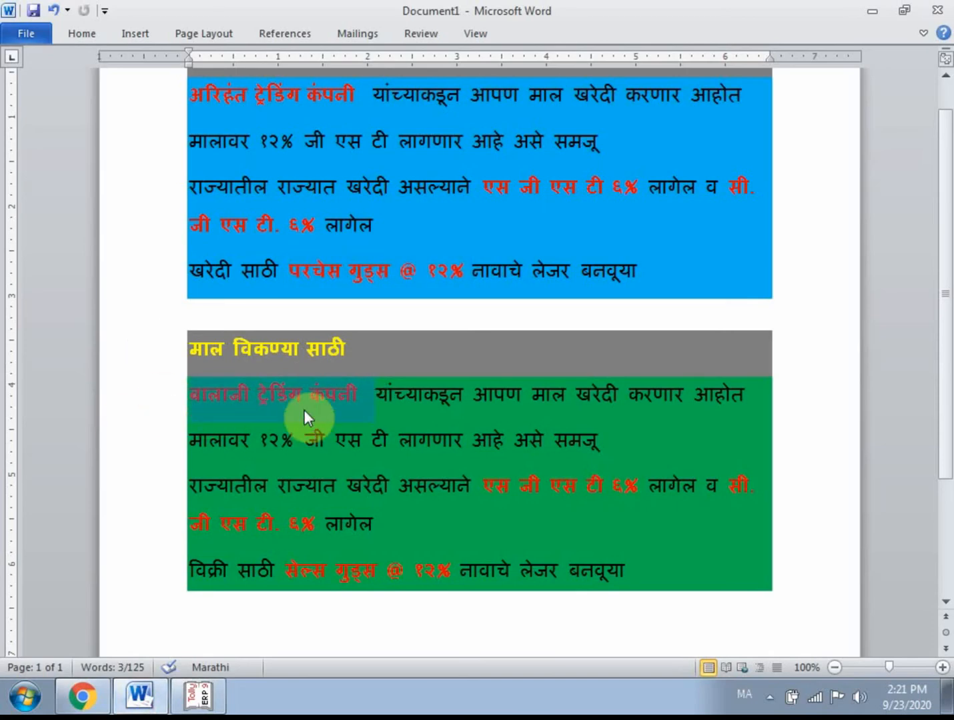
click(199, 697)
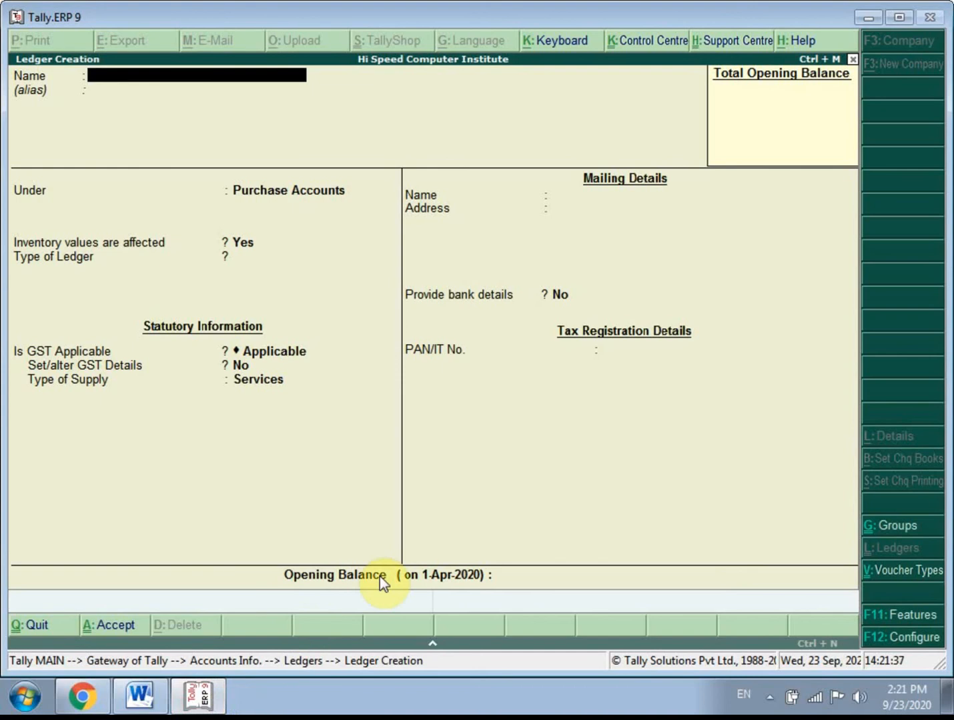
text(Balaji Tredin Compa)
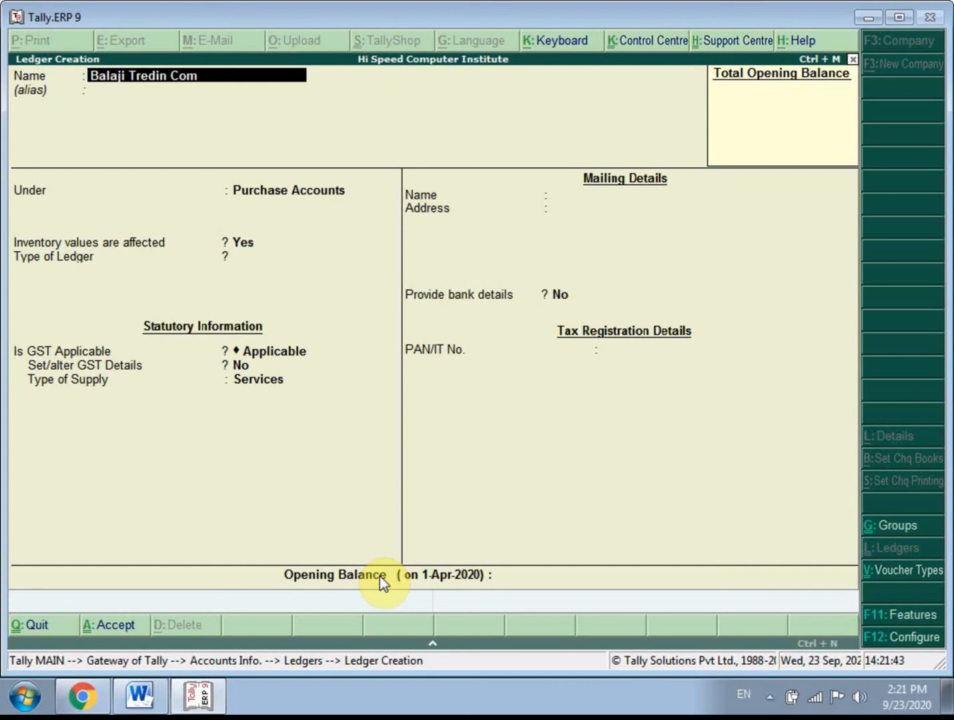
key(Return)
key(Return)
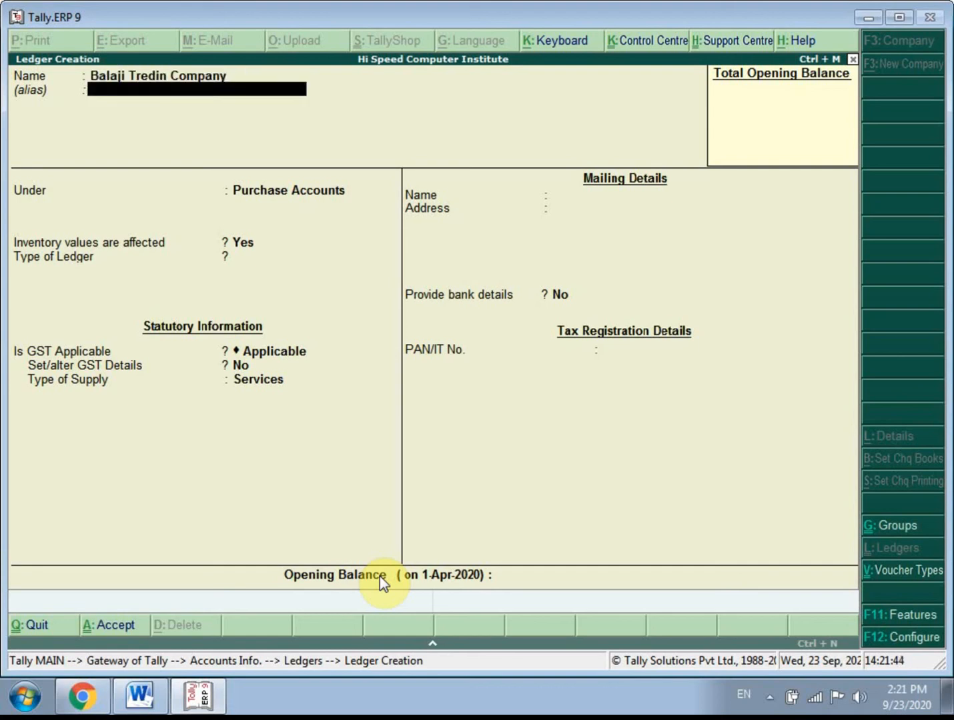
- Place the Balaji Tredin Company ledger under Sundry Debtors
key(Down)
key(Down)
key(Down)
key(Down)
key(Down)
key(Down)
key(Down)
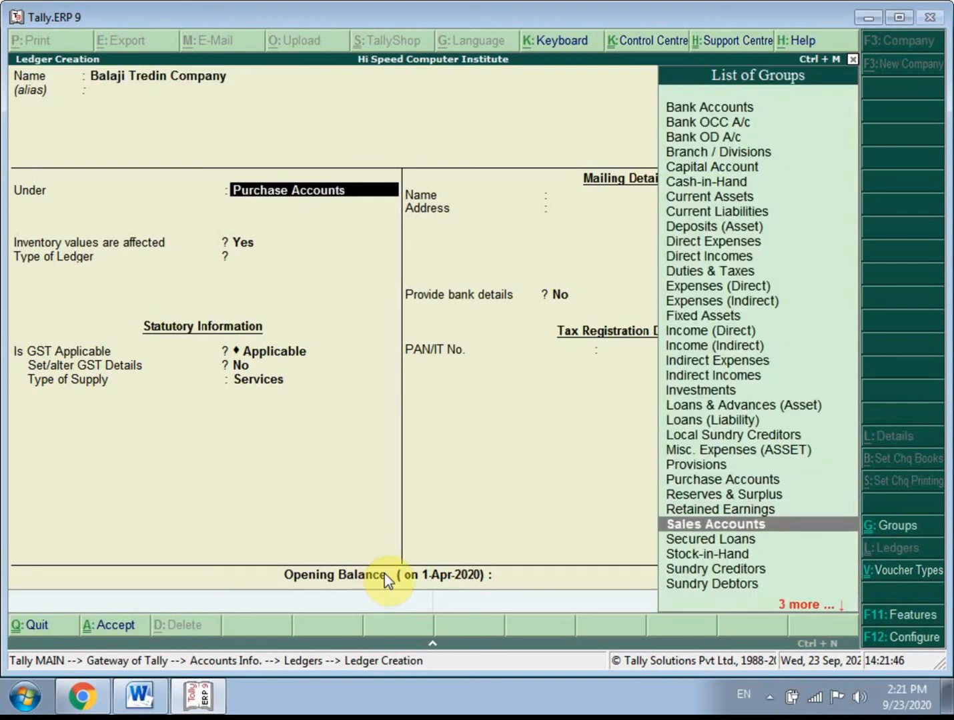
key(Return)
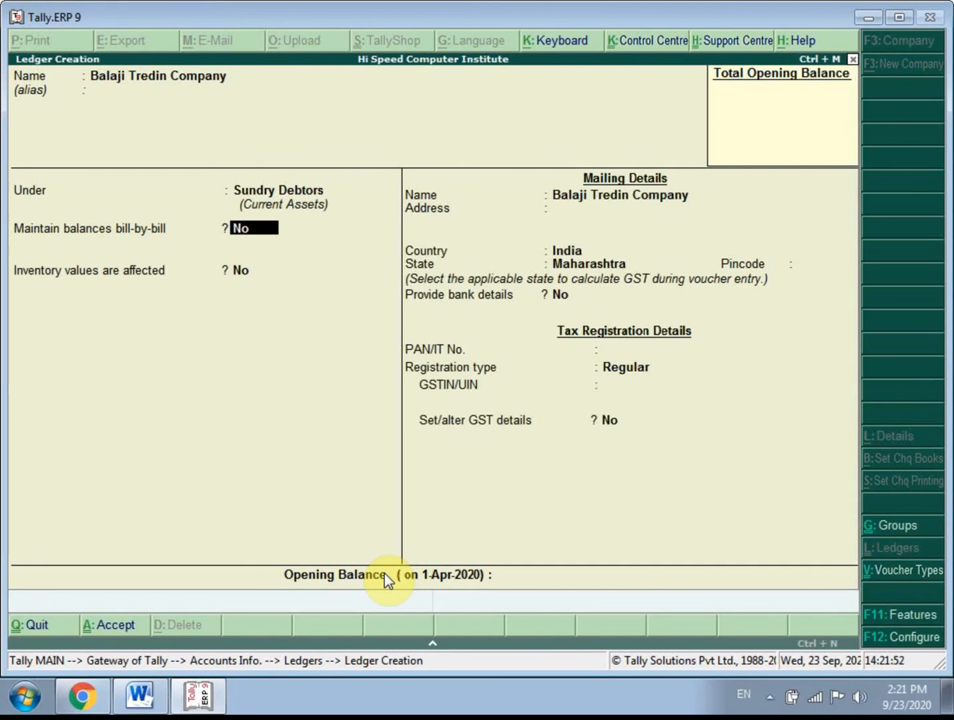
- Set Maintain balances bill-by-bill to Yes with a 15-day default credit period, keeping the credit check, inventory and mailing name defaults
text(y)
key(Return)
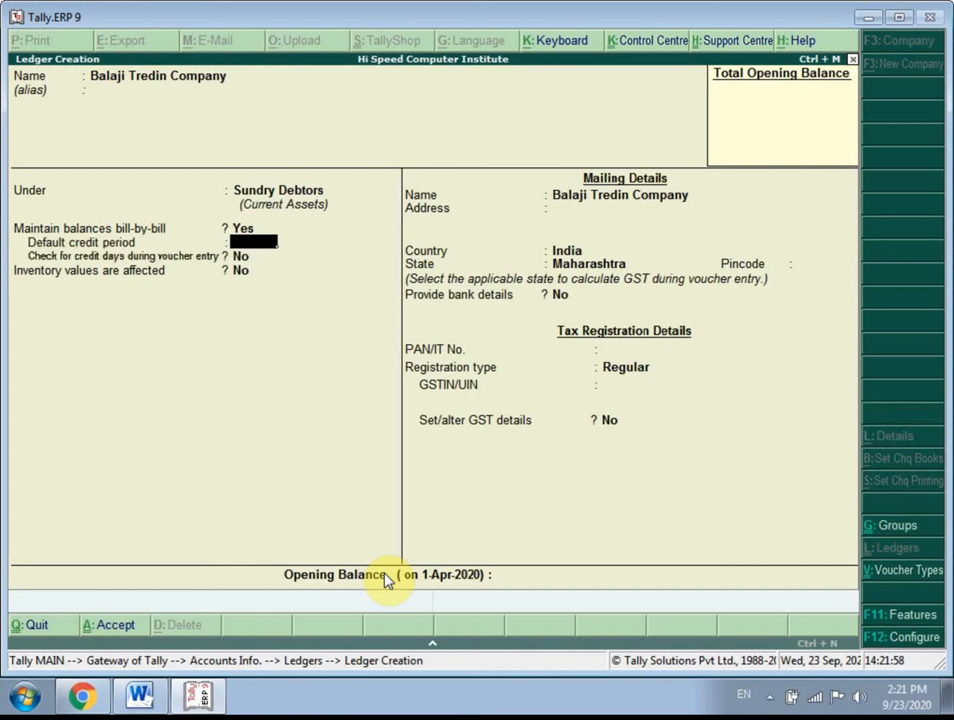
text(15)
key(Return)
- Enter the customer's town as the mailing address, keeping India, Maharashtra and no bank details
key(Return)
key(Return)
key(Return)
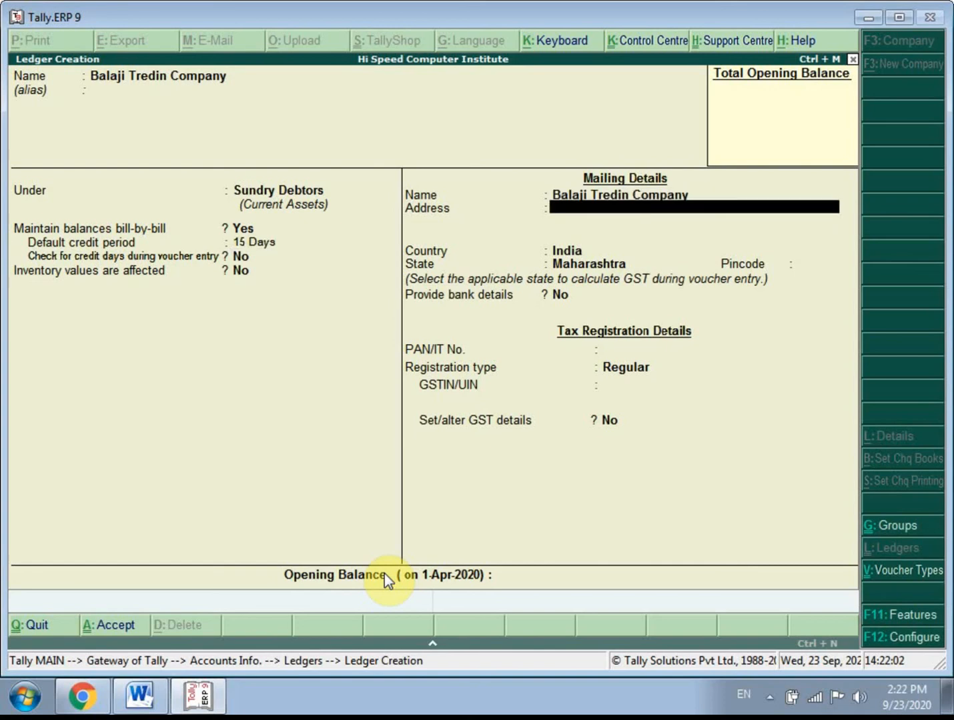
key(Up)
text(Junnar)
key(Return)
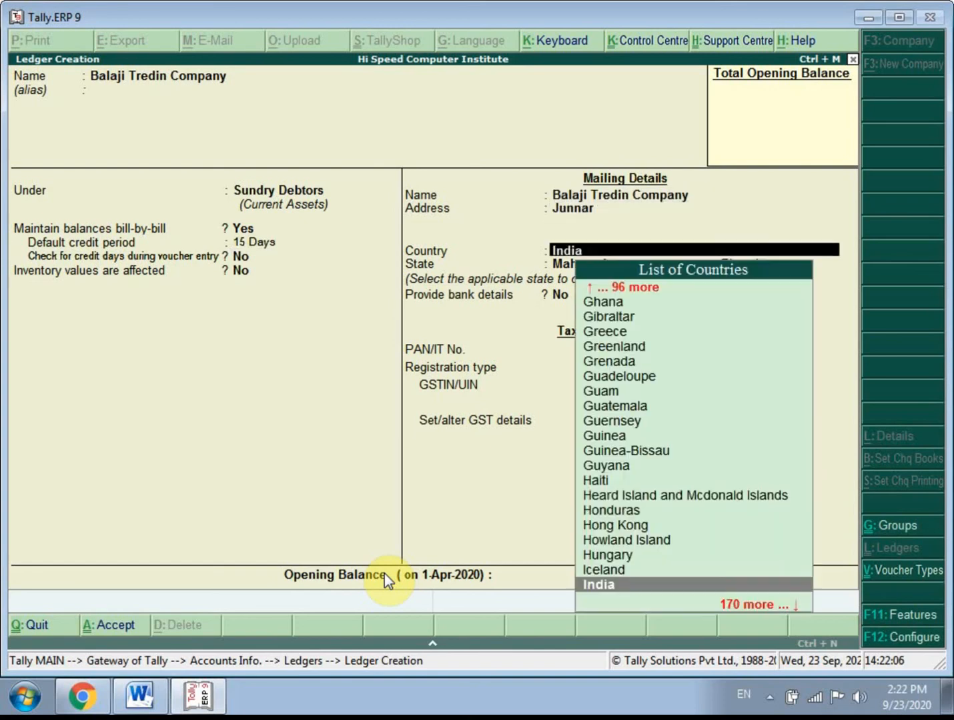
key(Return)
key(Return)
key(Return)
key(Return)
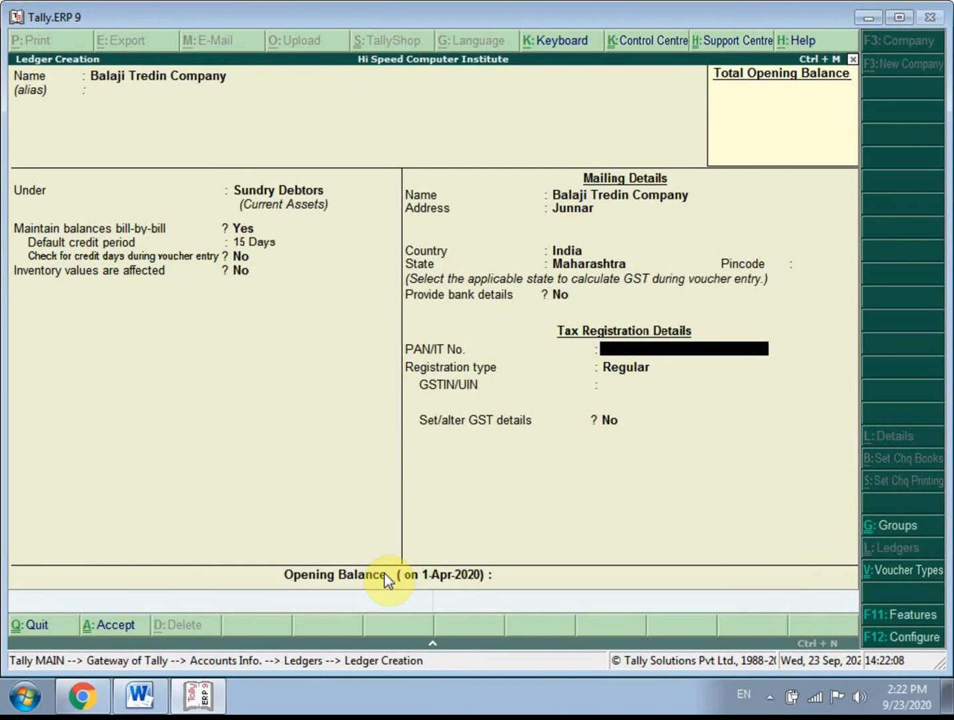
- Keep the Regular registration type, enter state code 27 as the GSTIN/UIN, and save the customer ledger
key(Return)
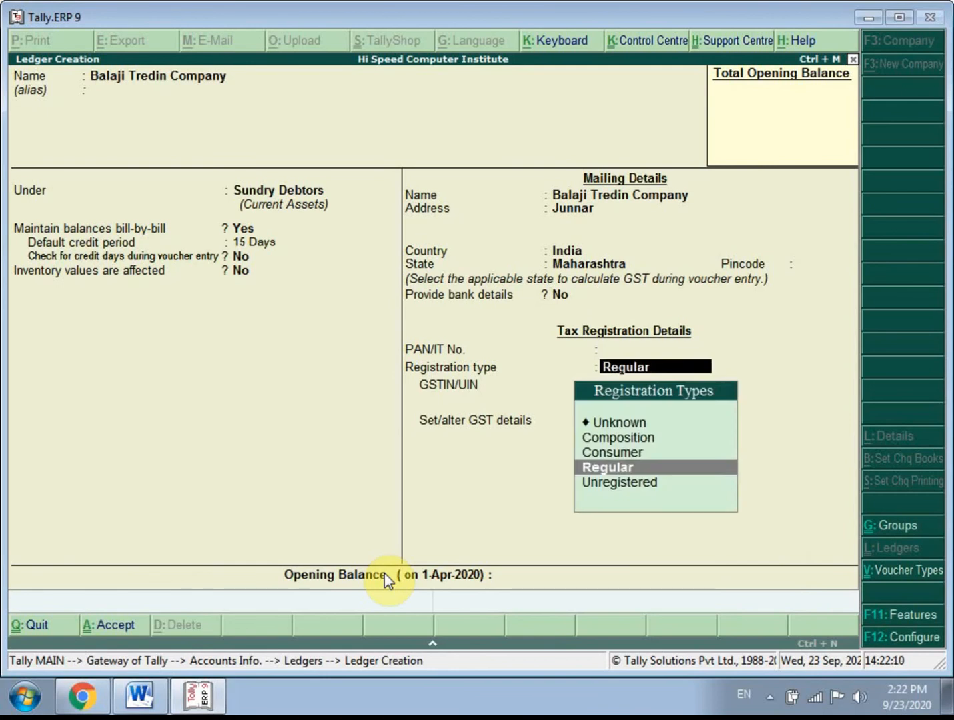
key(Return)
text(2)
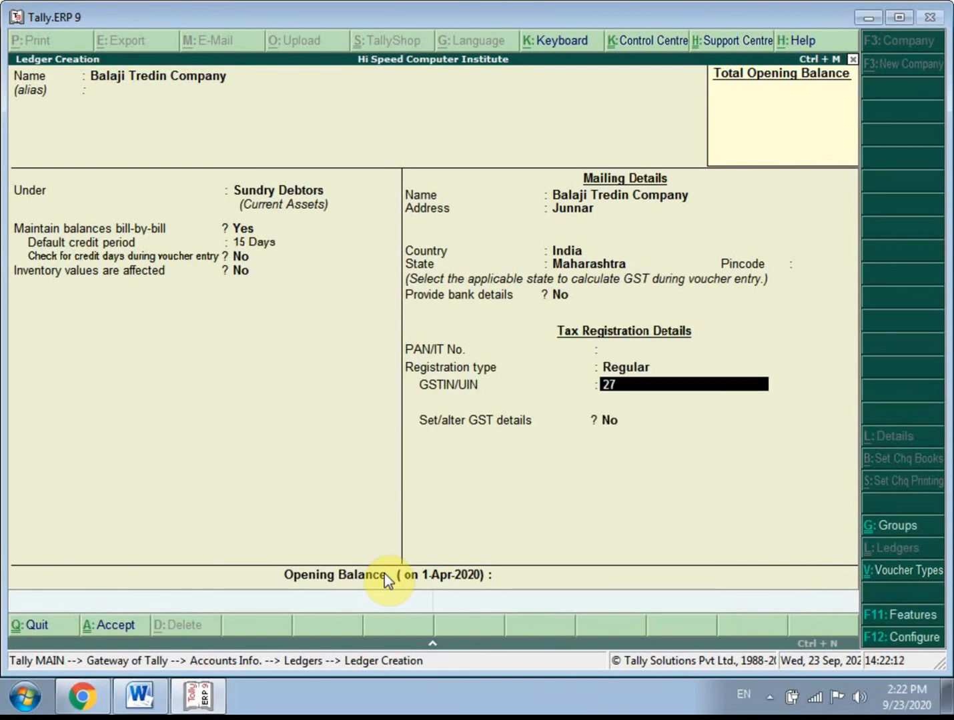
text(7)
key(Return)
key(Return)
key(Return)
key(Return)
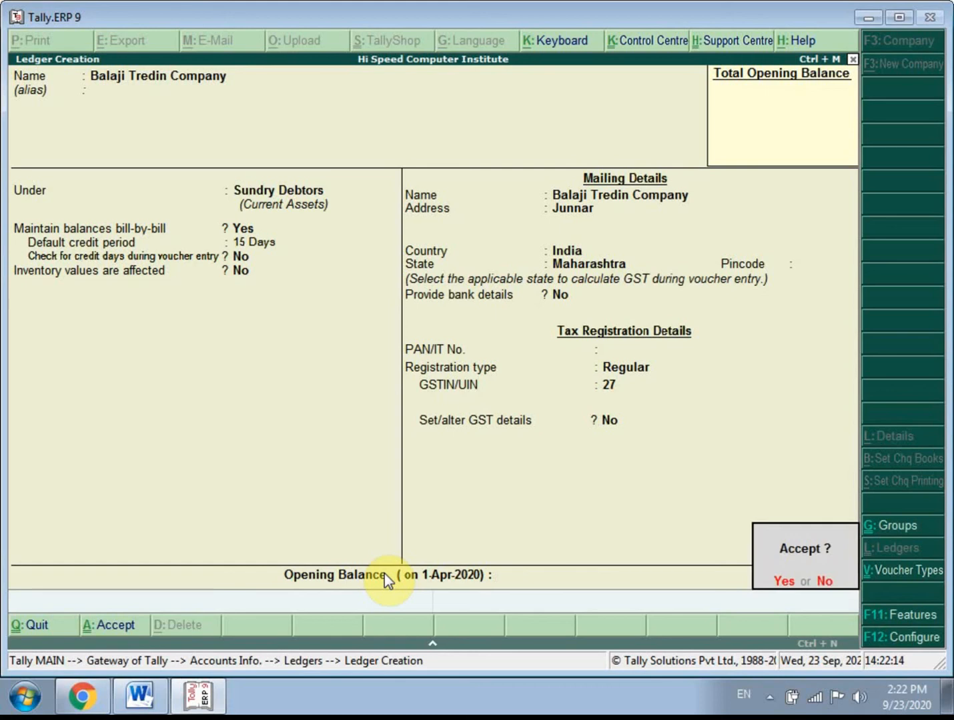
key(Return)
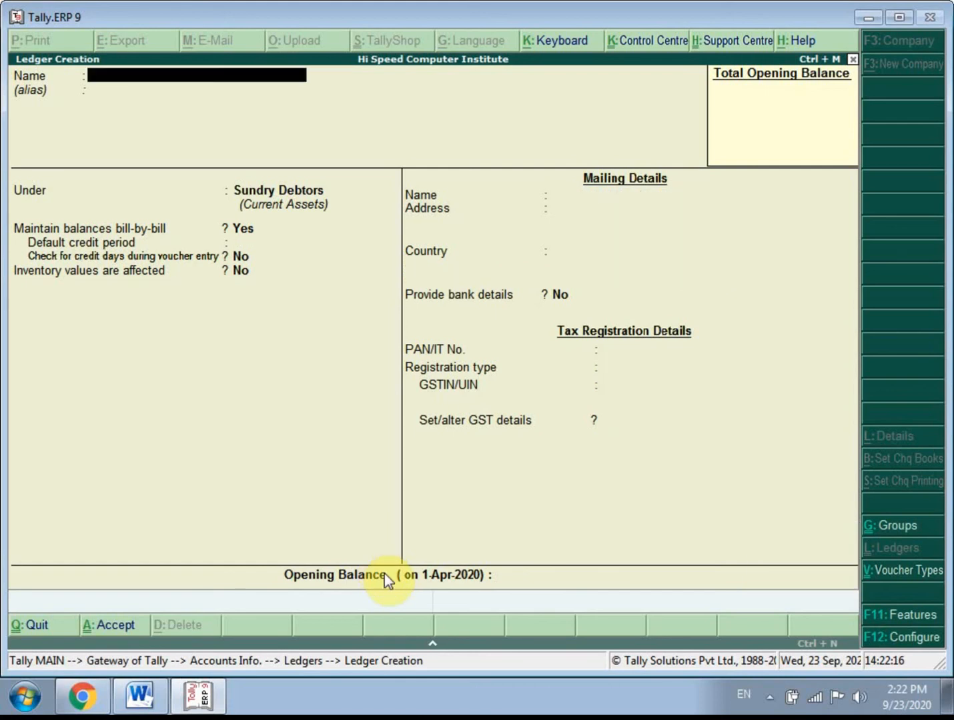
- Check the sales ledger name in the Word notes and name the new Tally ledger Sale Goods 12%, without an alias
click(140, 696)
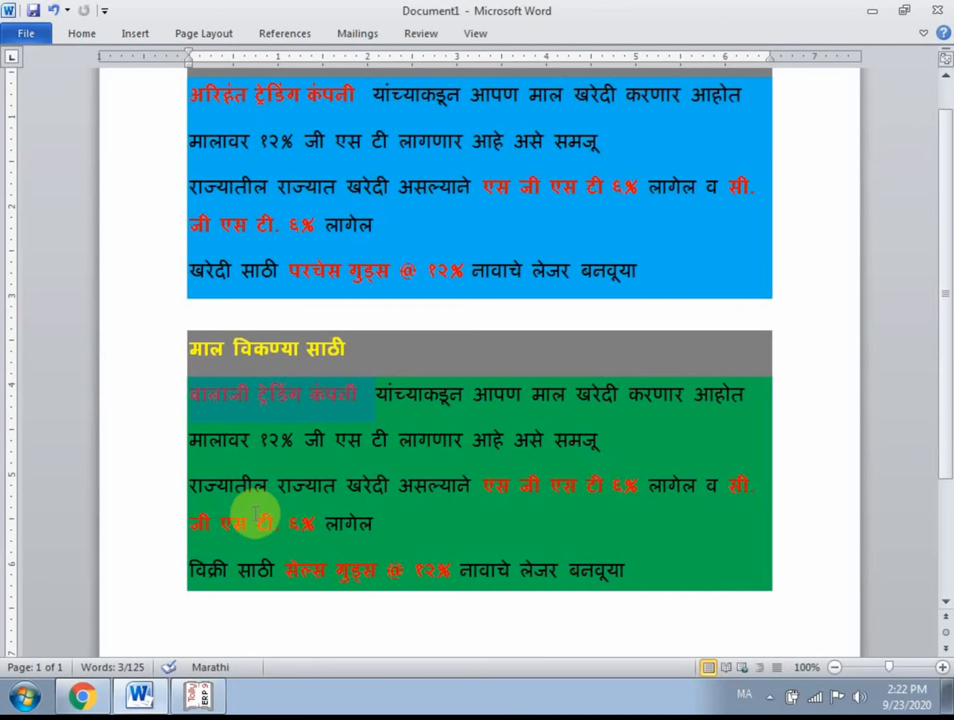
drag(285, 570, 458, 559)
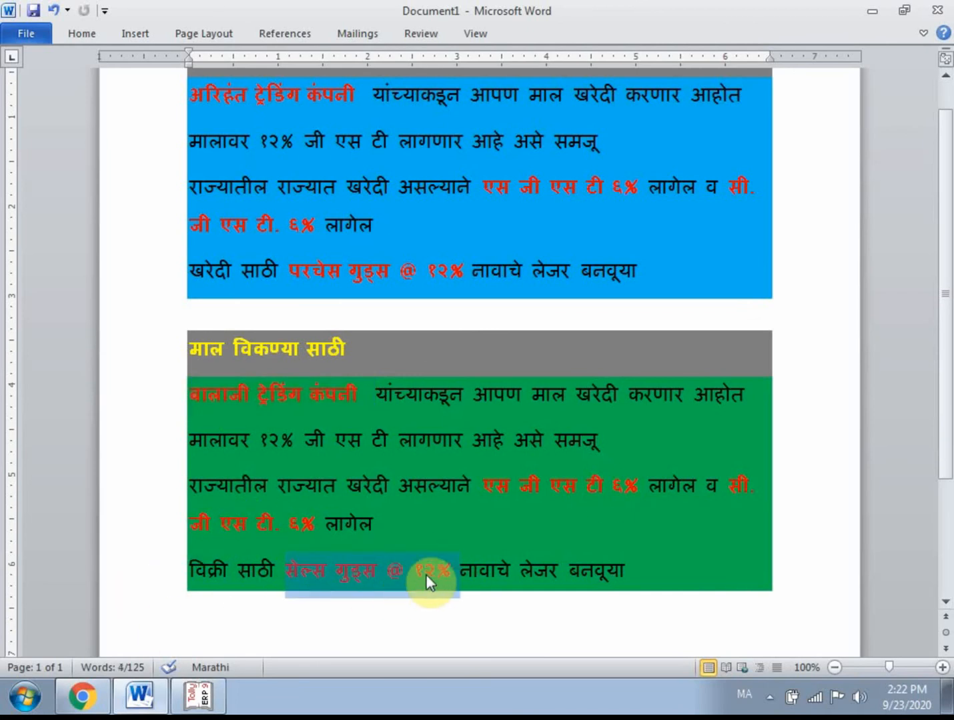
click(195, 695)
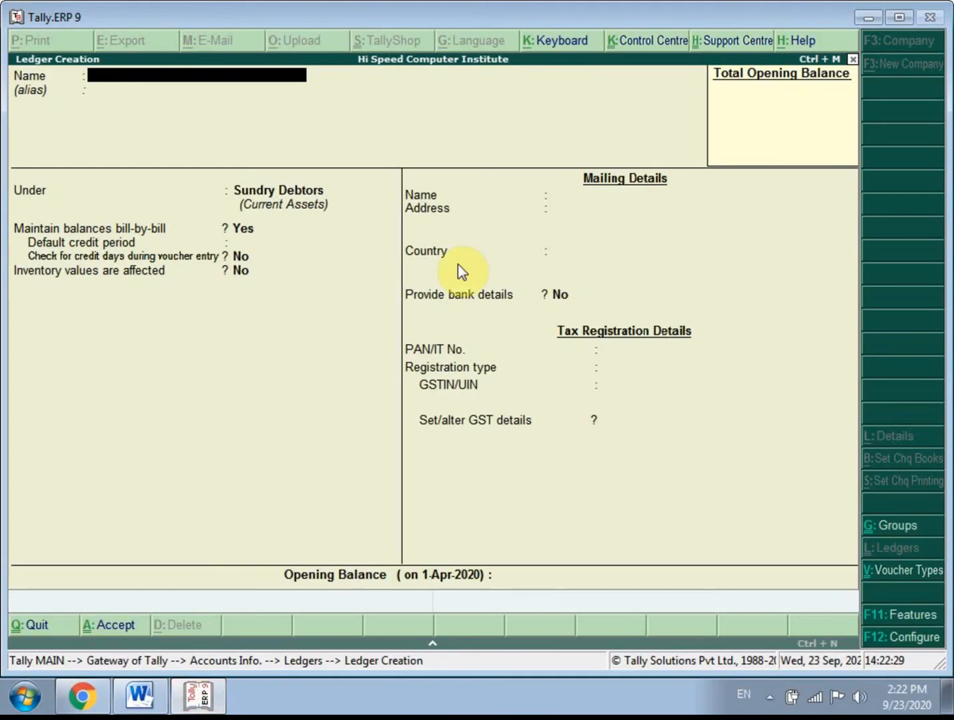
text(Sale Goods@)
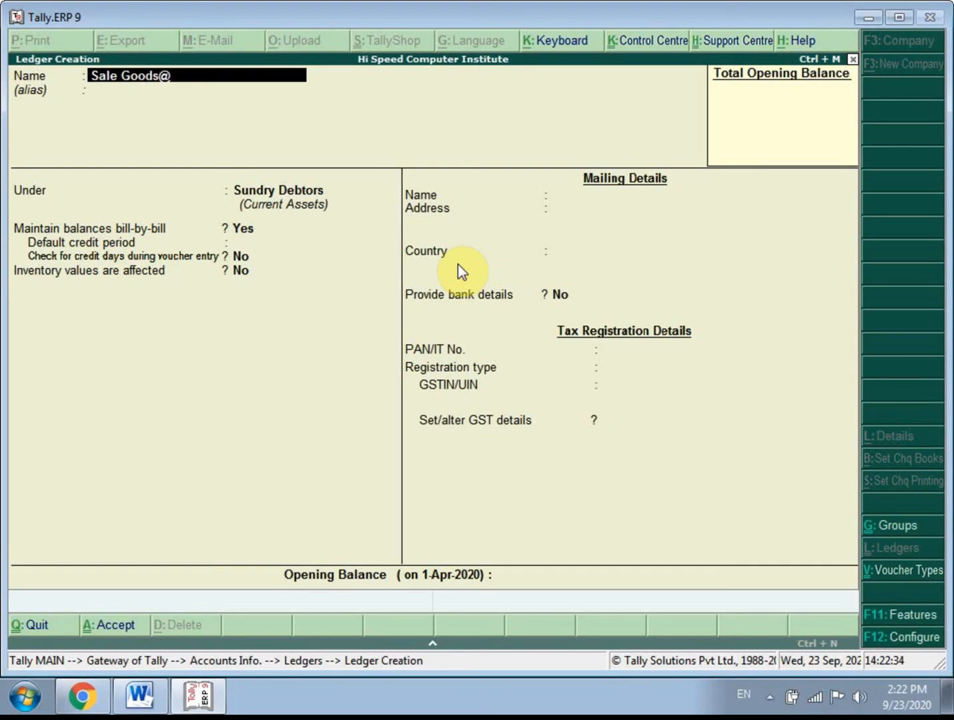
key(BackSpace)
text(12%)
key(Return)
key(Return)
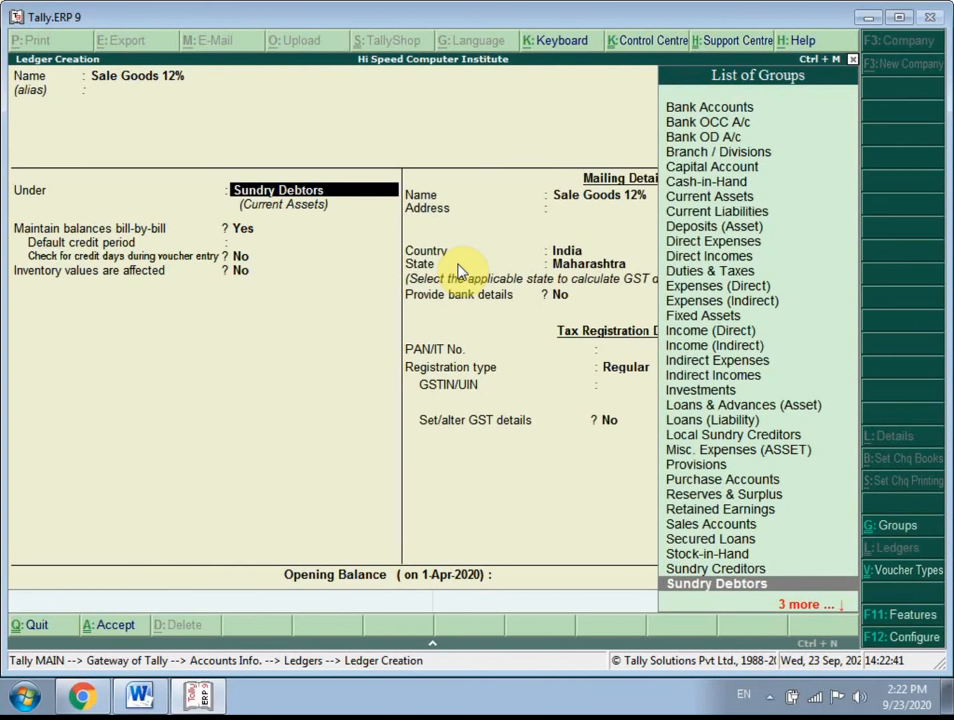
- Place the Sale Goods 12% ledger under Sales Accounts
key(Up)
key(Up)
key(Up)
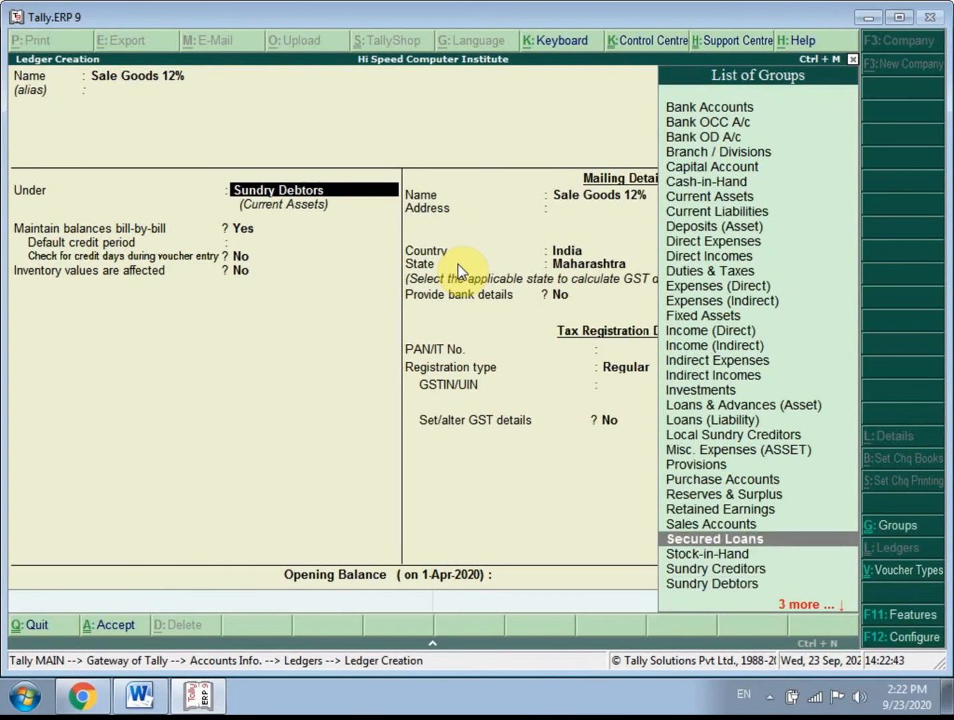
key(Up)
key(Return)
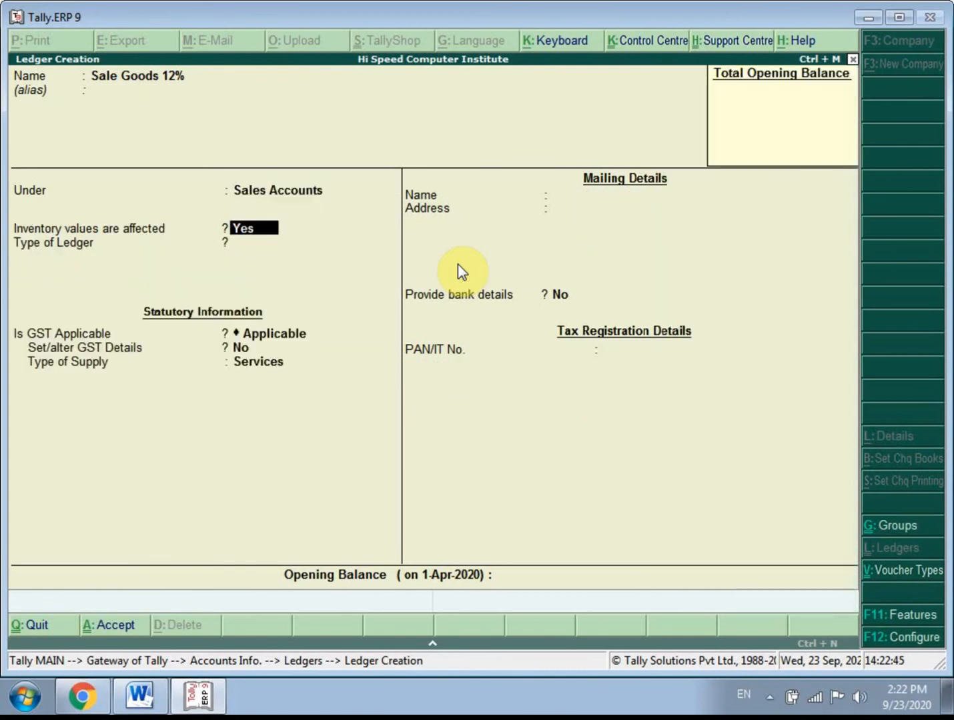
- Keep the inventory, ledger type and GST applicability defaults, and set Set/alter GST Details to Yes for the sales ledger
key(Return)
key(Return)
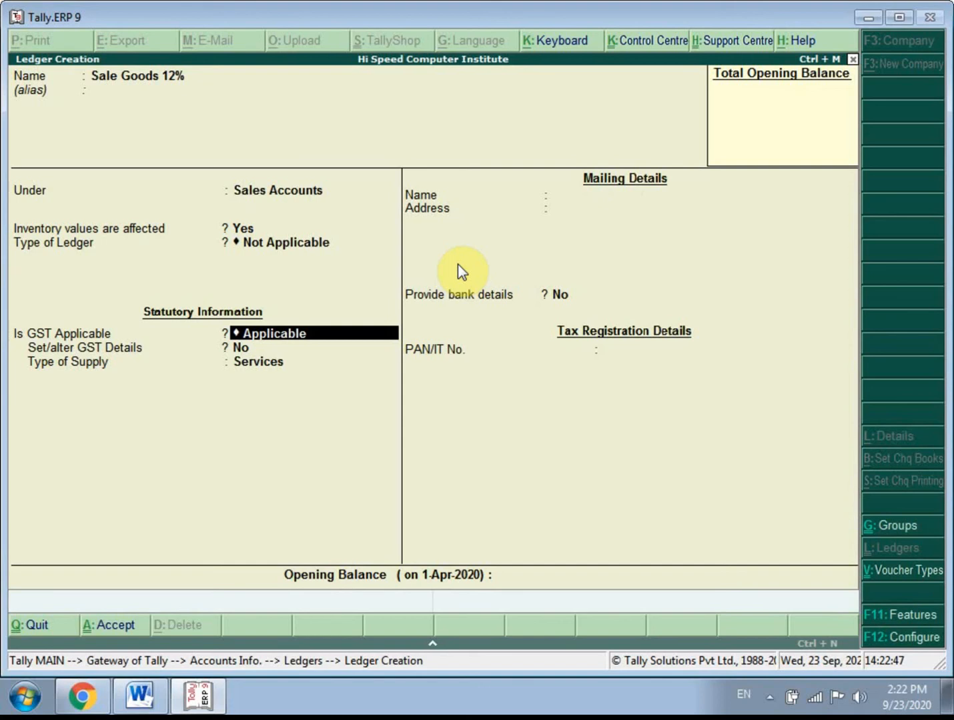
key(Return)
key(BackSpace)
text(y)
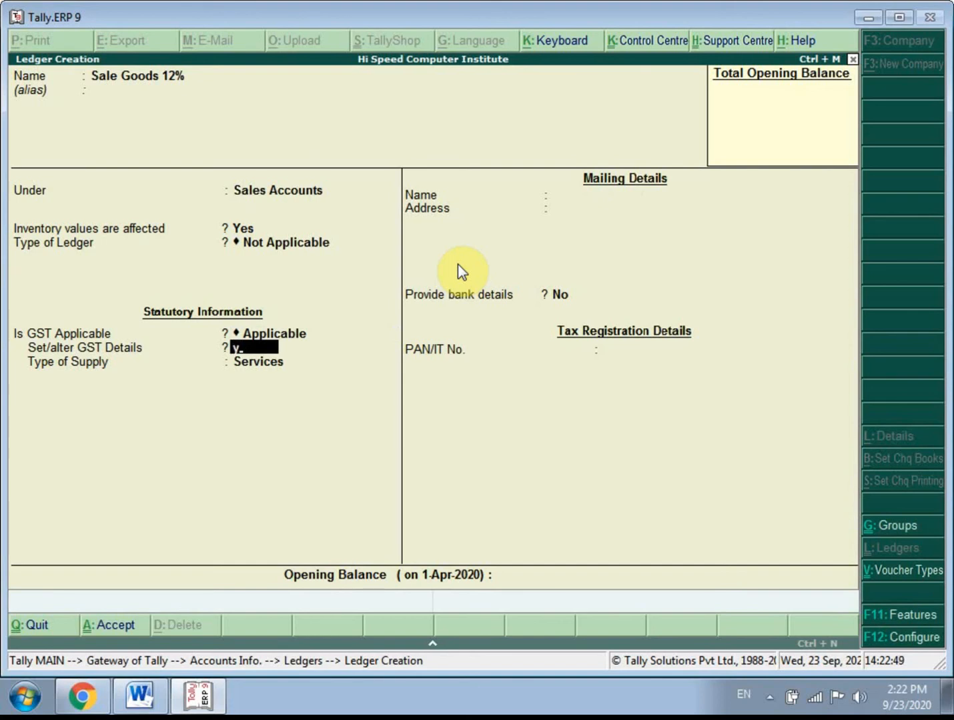
key(Return)
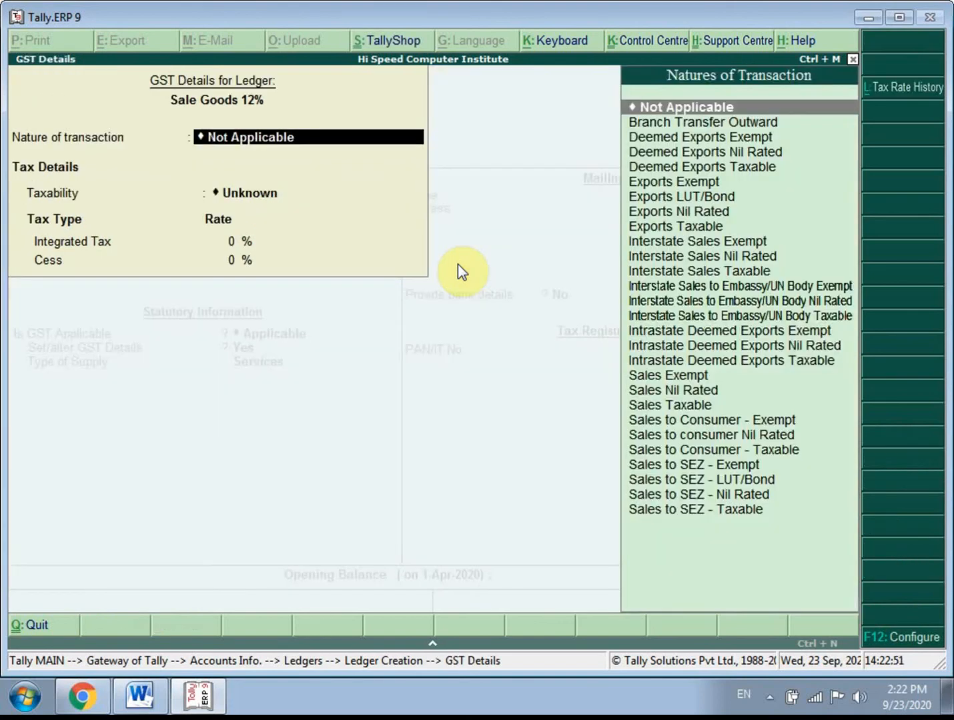
- Set the nature of transaction for the Sale Goods 12% ledger to Sales Taxable
key(Down)
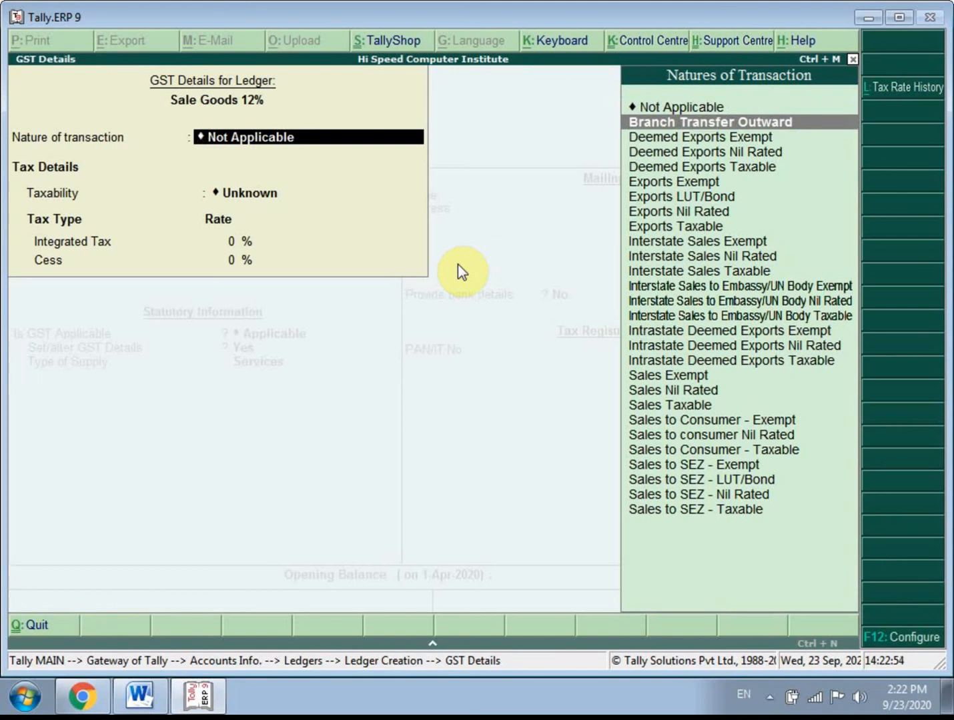
key(Down)
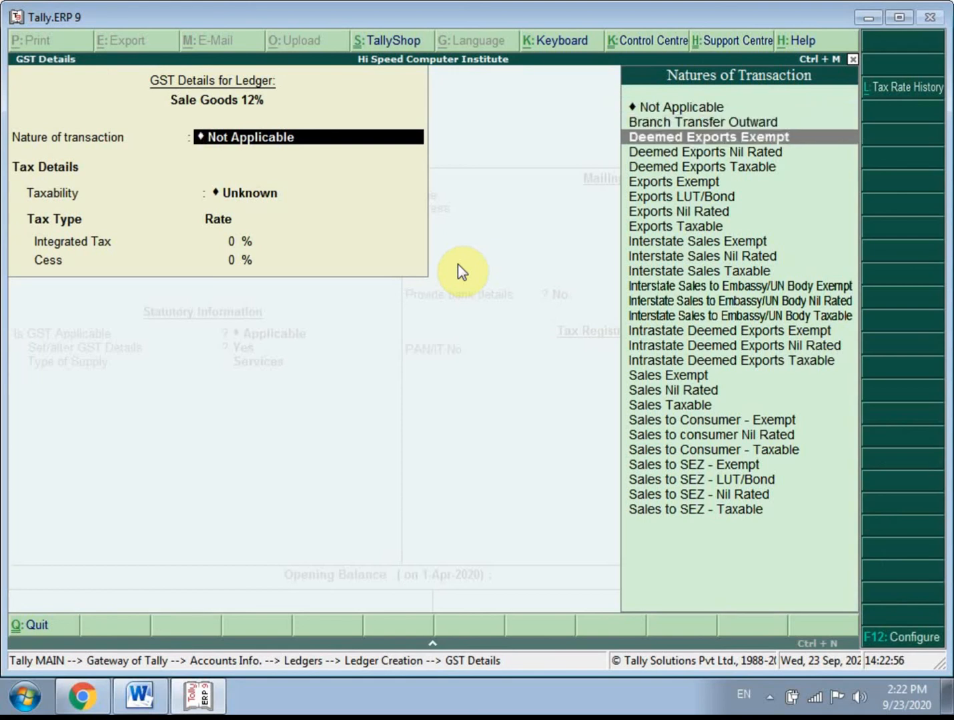
key(Down)
key(Down)
key(Down)
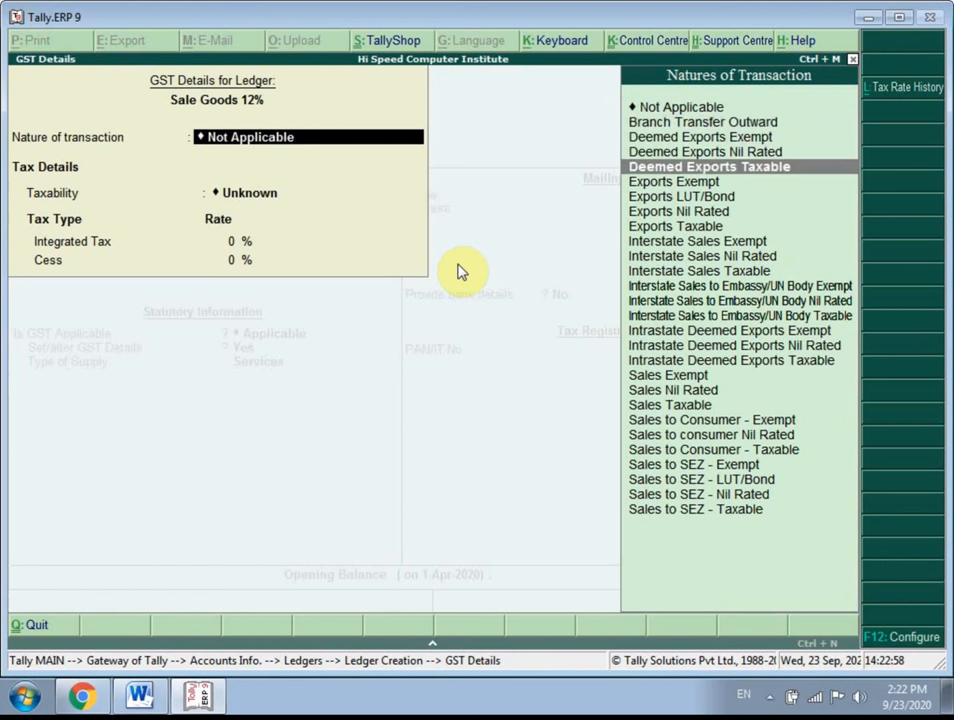
key(Down)
key(Down)
key(Down)
key(Down)
key(Down)
key(Down)
key(Down)
key(Down)
key(Down)
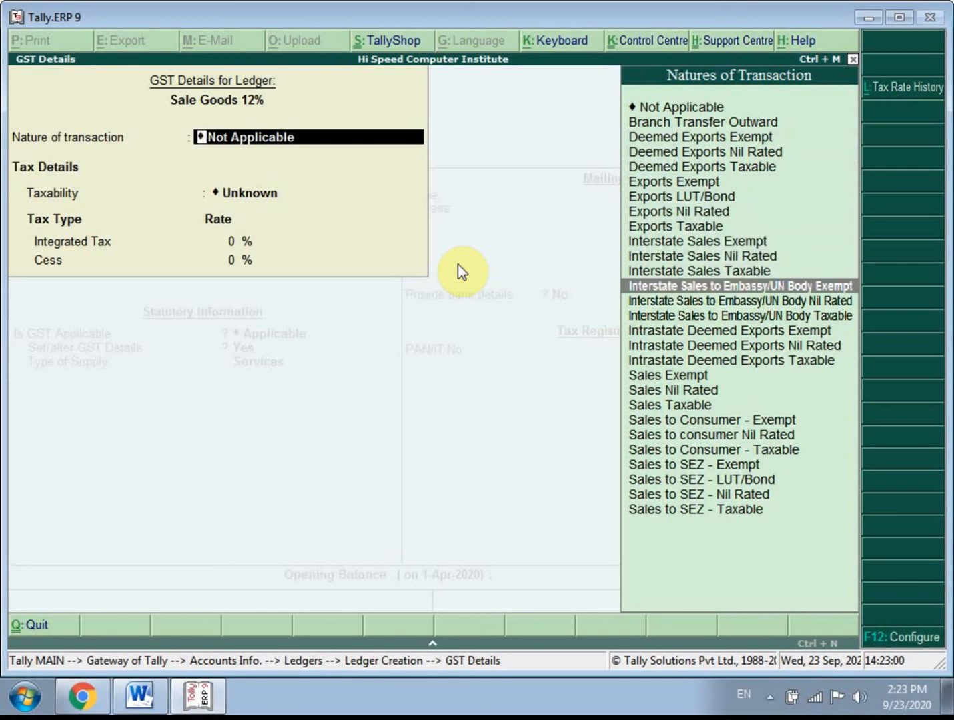
key(Down)
key(Down)
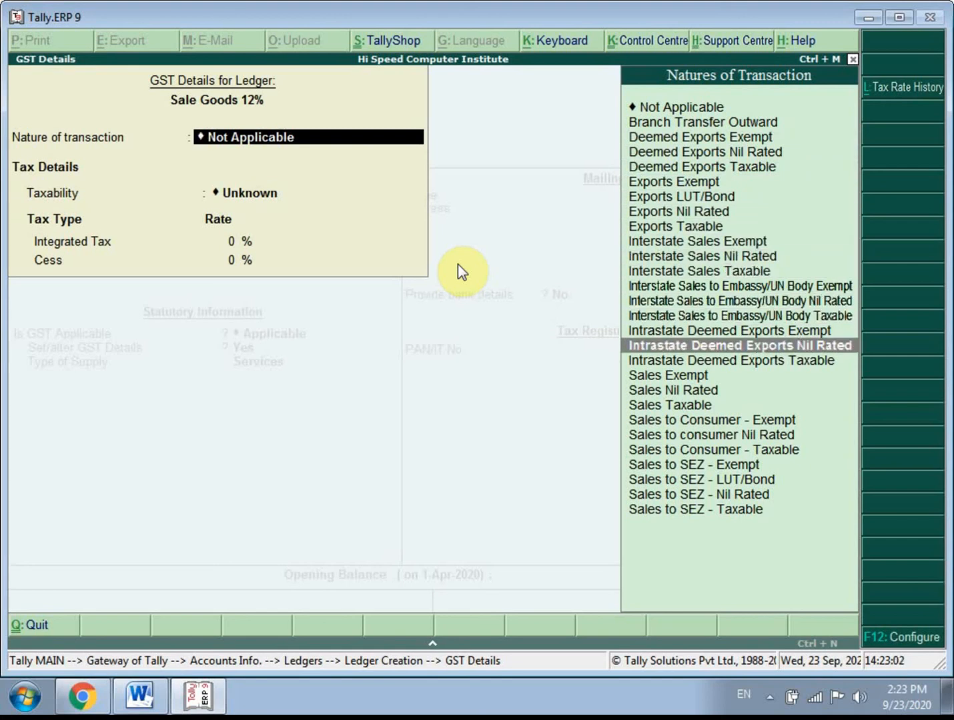
key(Down)
key(Down)
key(Down)
key(Down)
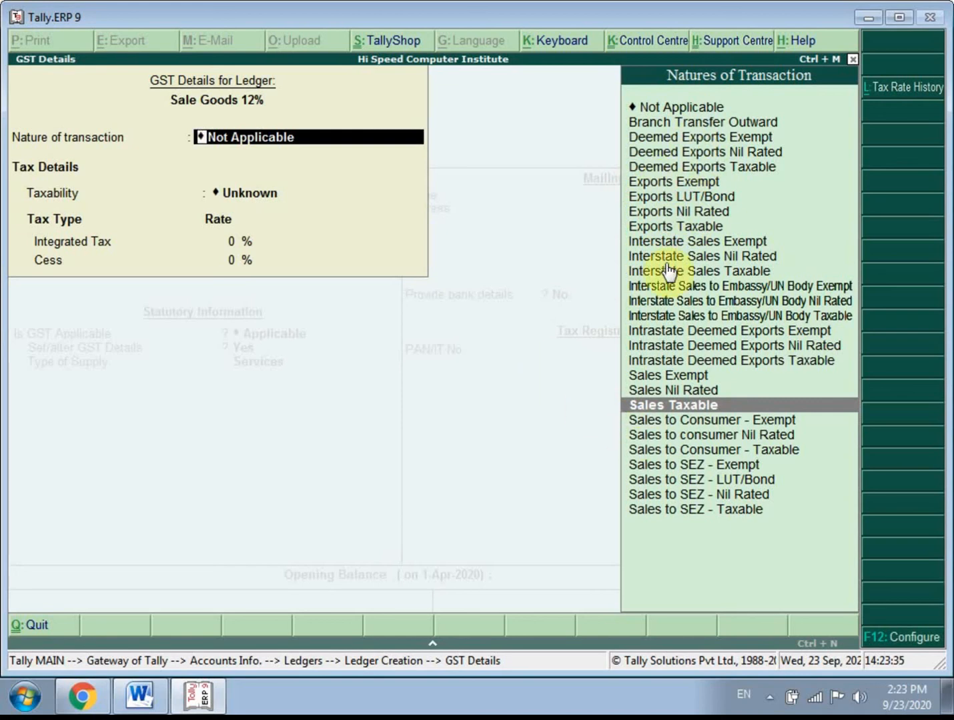
click(690, 378)
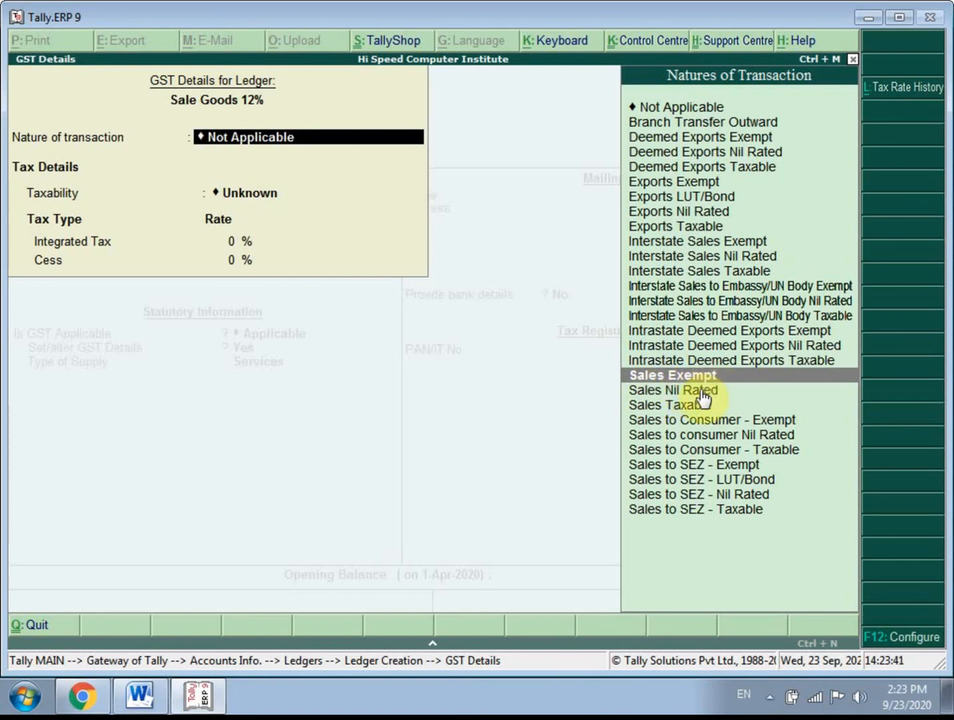
click(695, 392)
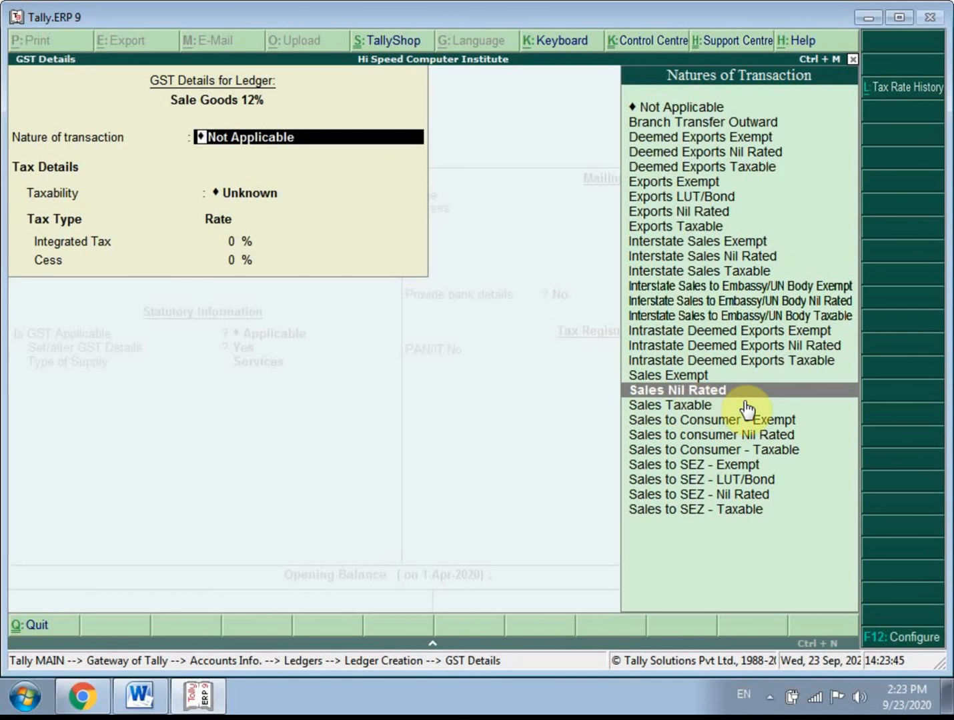
click(677, 408)
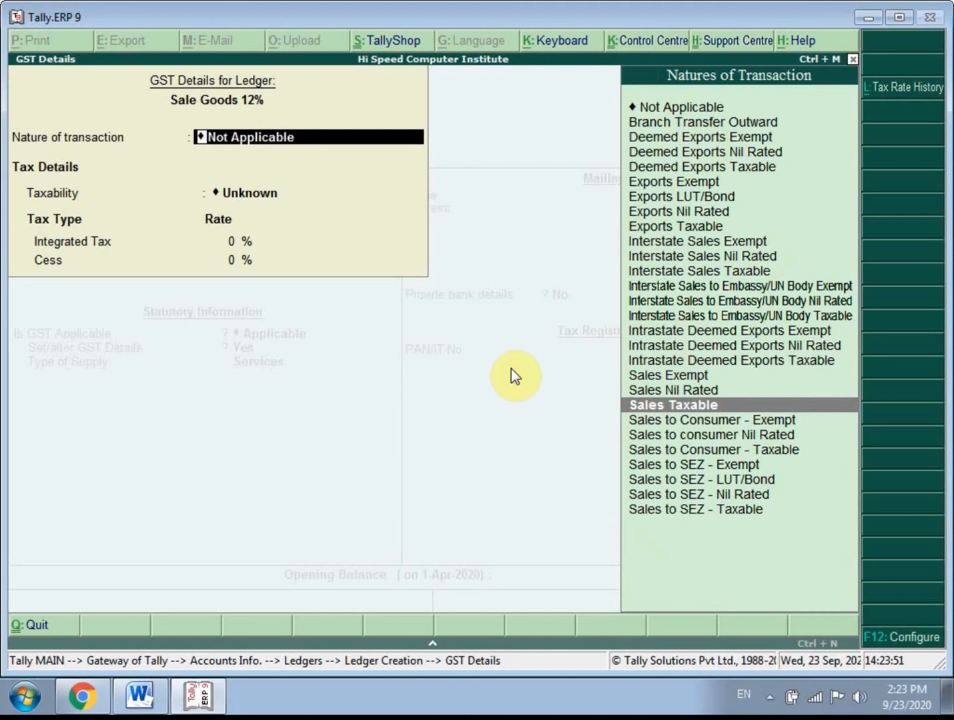
key(Return)
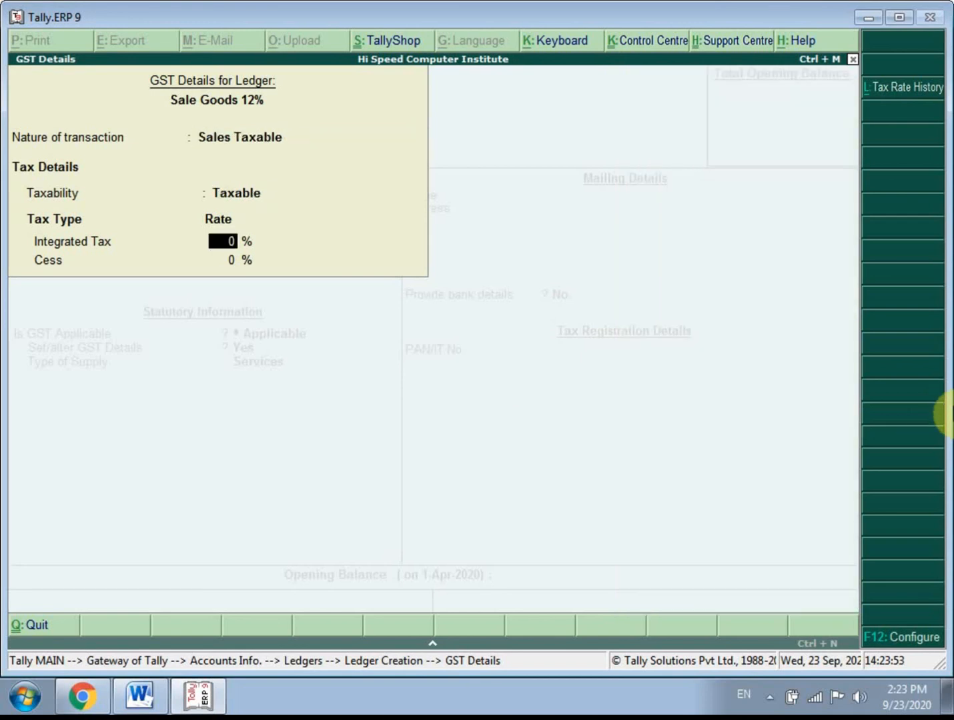
- Set the Integrated Tax rate to 12% and keep Cess at 0% in the sales ledger's GST details
text(12)
key(Return)
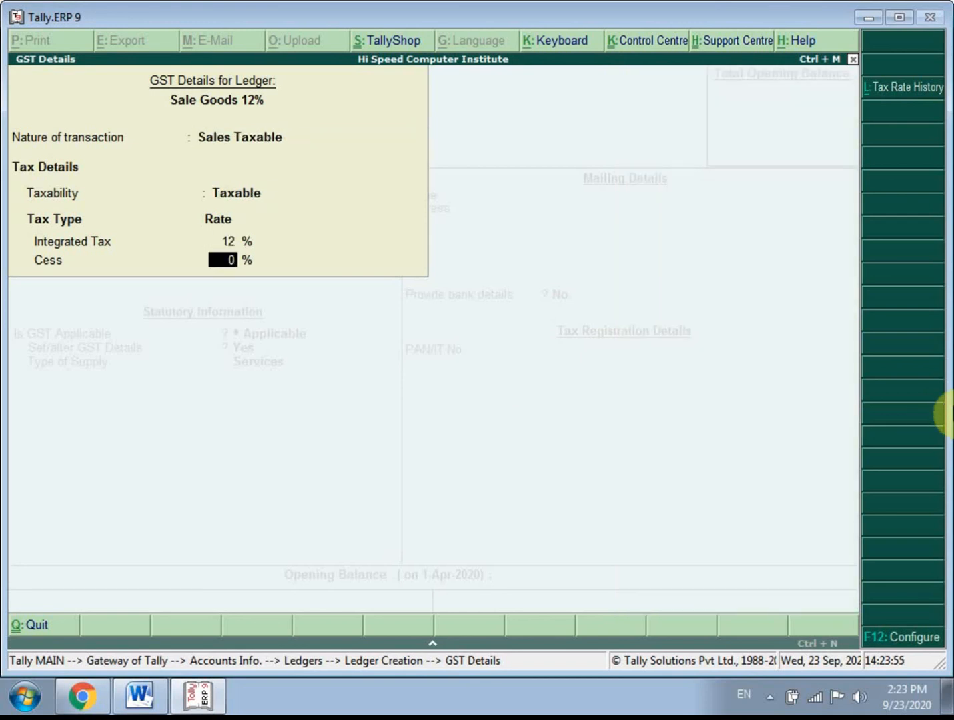
key(Return)
- Set the sales ledger's type of supply to Goods, keep its remaining defaults and save it
key(Up)
key(Return)
key(Return)
key(Return)
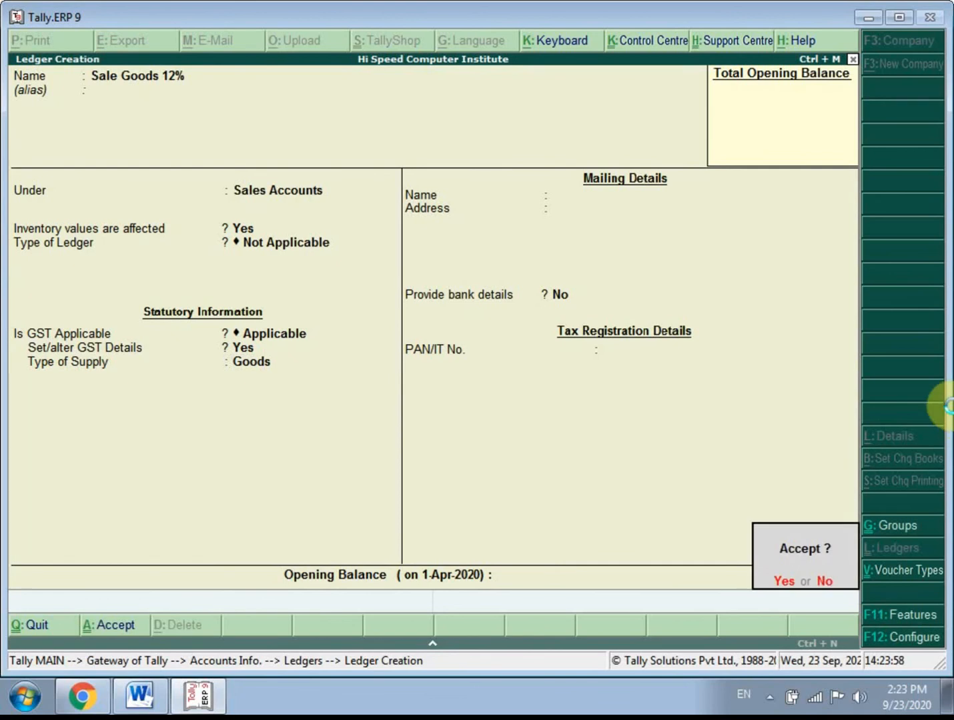
key(Return)
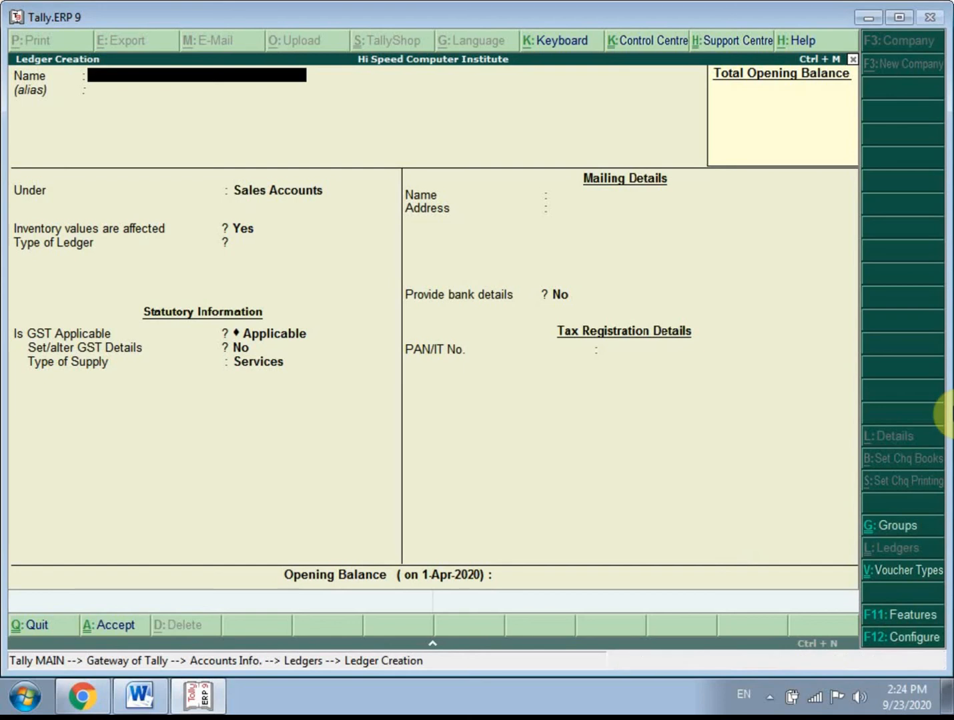
- Name the new ledger Furniture, without an alias
text(F)
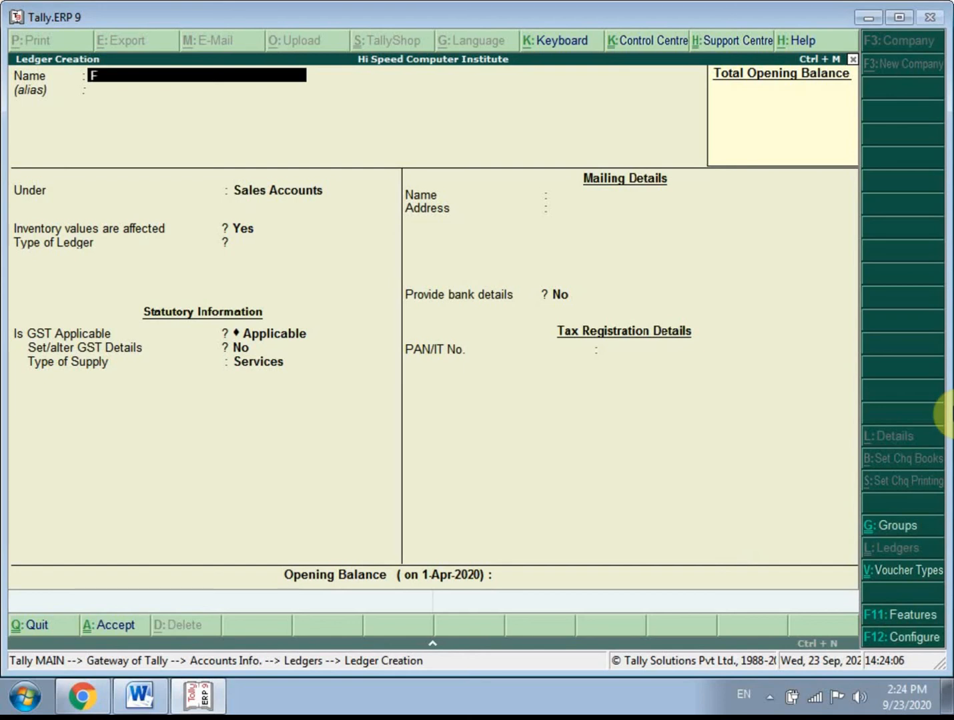
text(urniture a/c)
key(Return)
key(BackSpace)
key(Return)
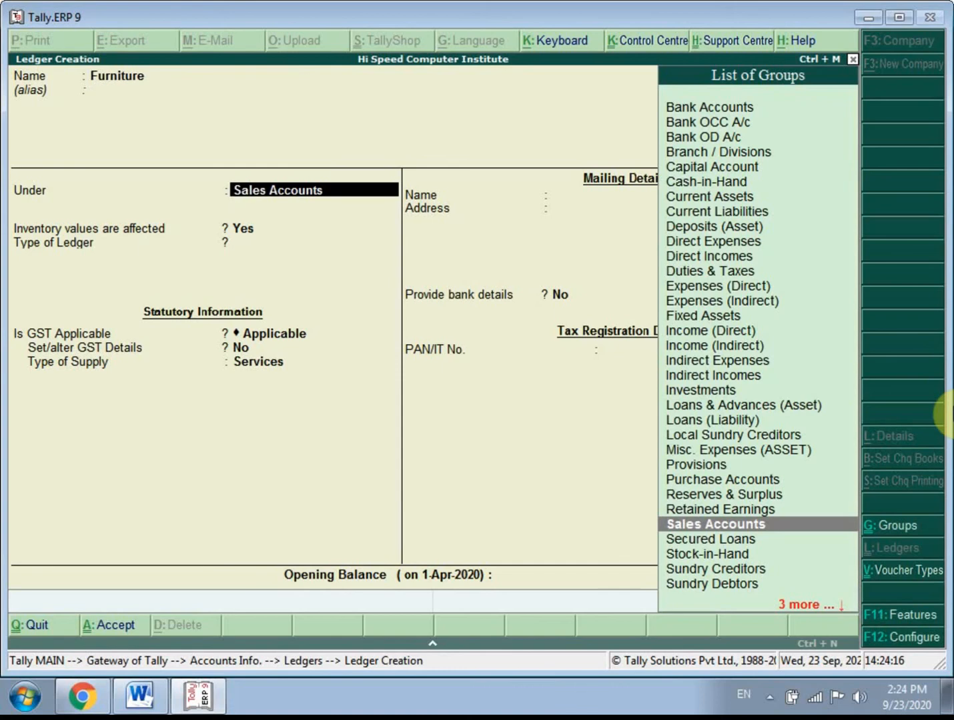
- Place the Furniture ledger under Fixed Assets and keep inventory values unaffected
text(f)
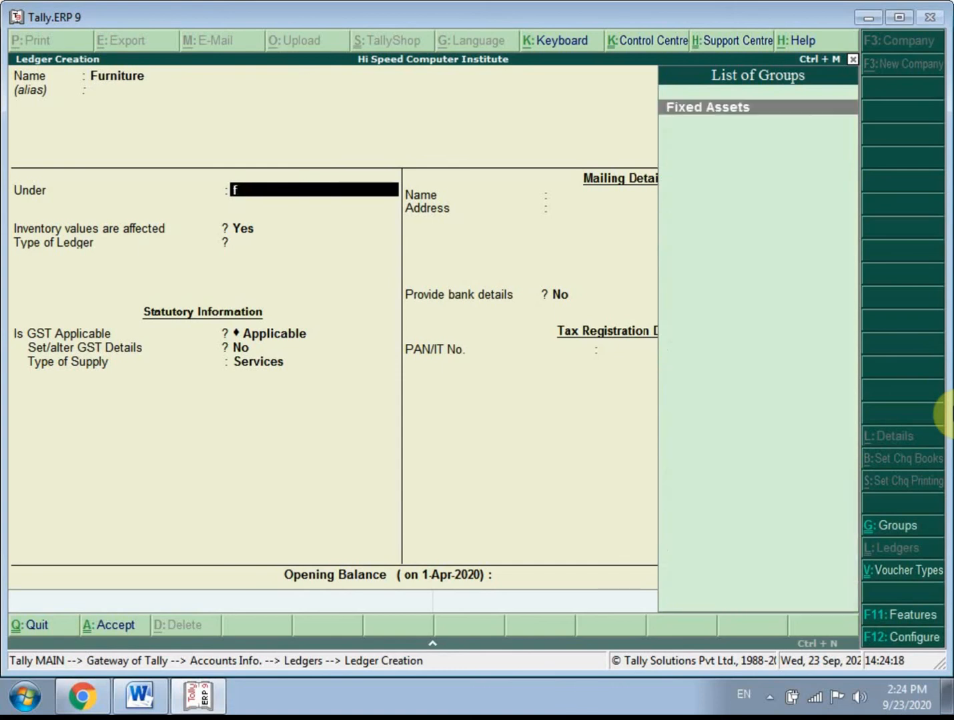
key(Return)
key(Return)
key(Return)
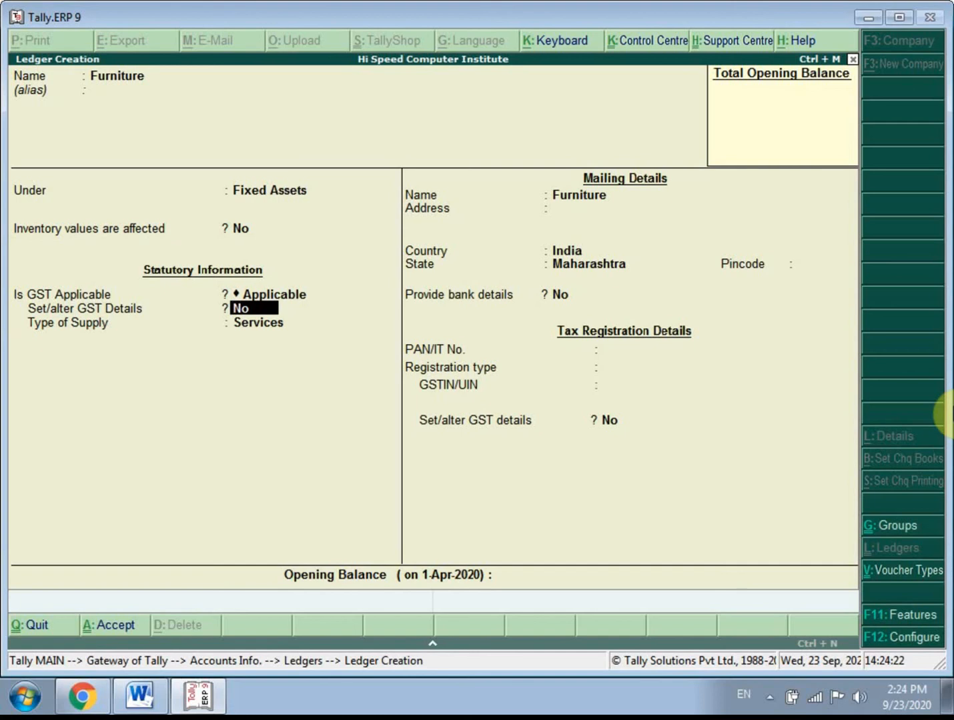
- Set Is GST Applicable to Undefined and the type of supply to Goods for the Furniture ledger
key(BackSpace)
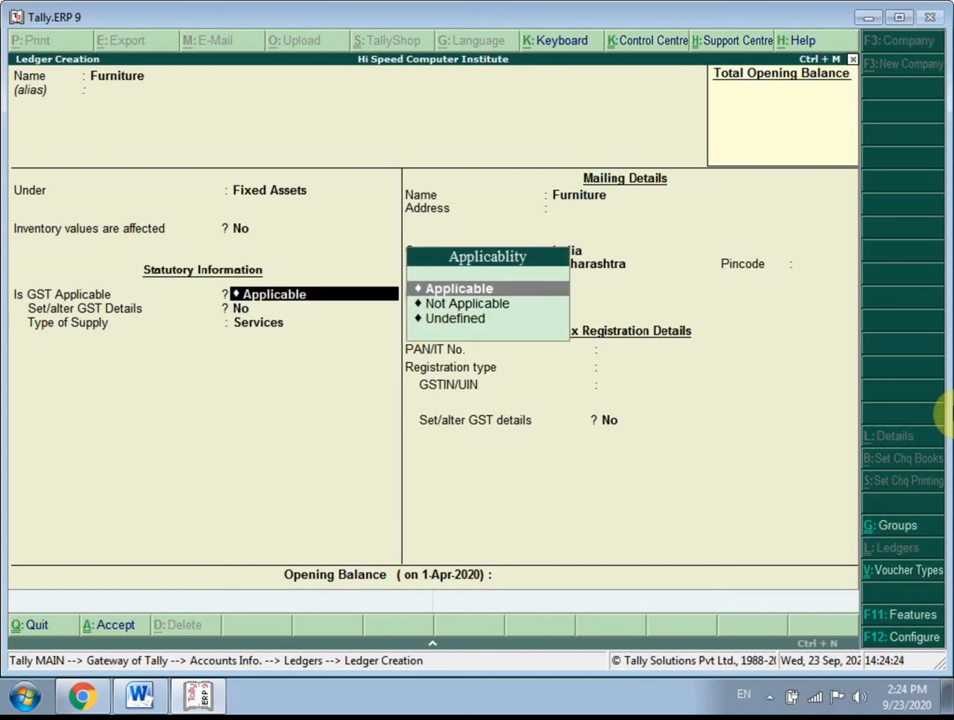
key(Down)
key(Down)
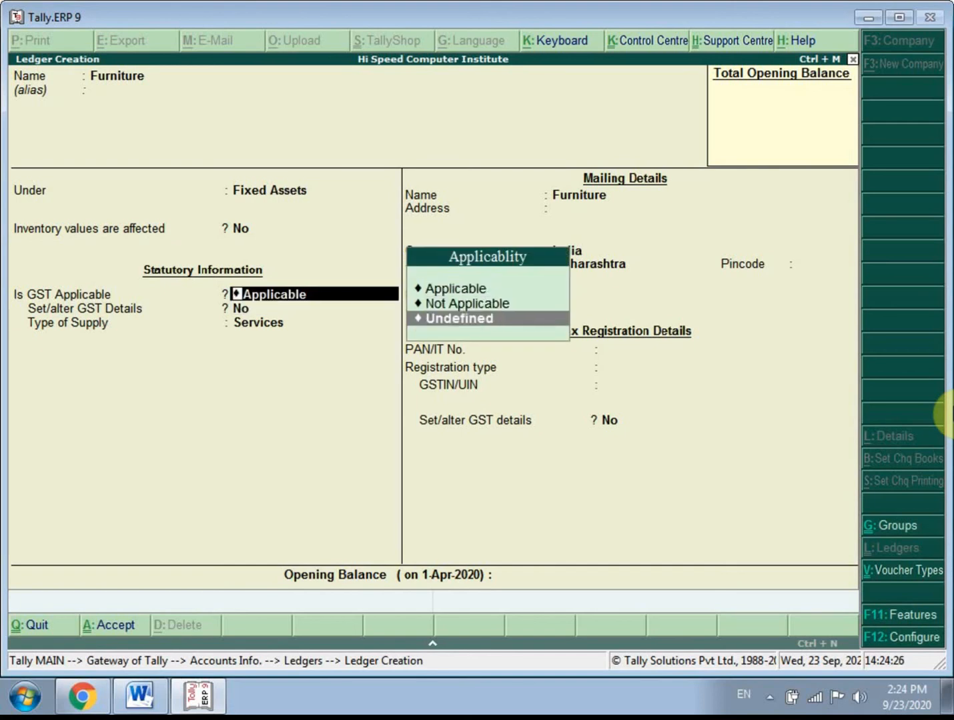
key(Return)
key(Up)
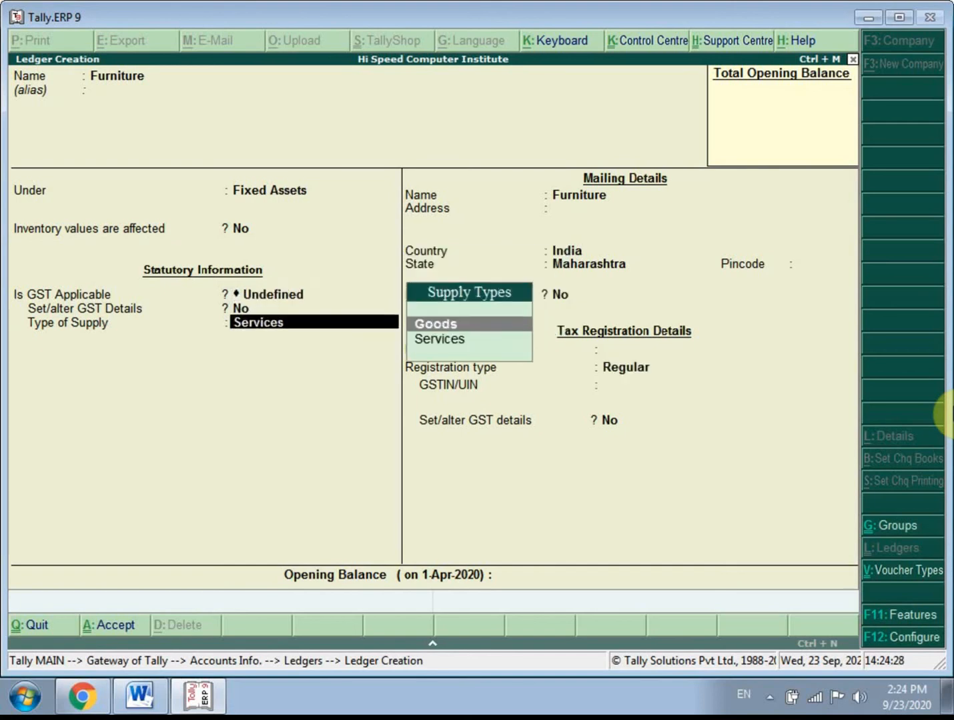
key(Return)
- Keep the Furniture ledger's mailing, bank and tax registration defaults, leave GSTIN/UIN and opening balance blank, and save it
key(Return)
key(Return)
key(Return)
key(Return)
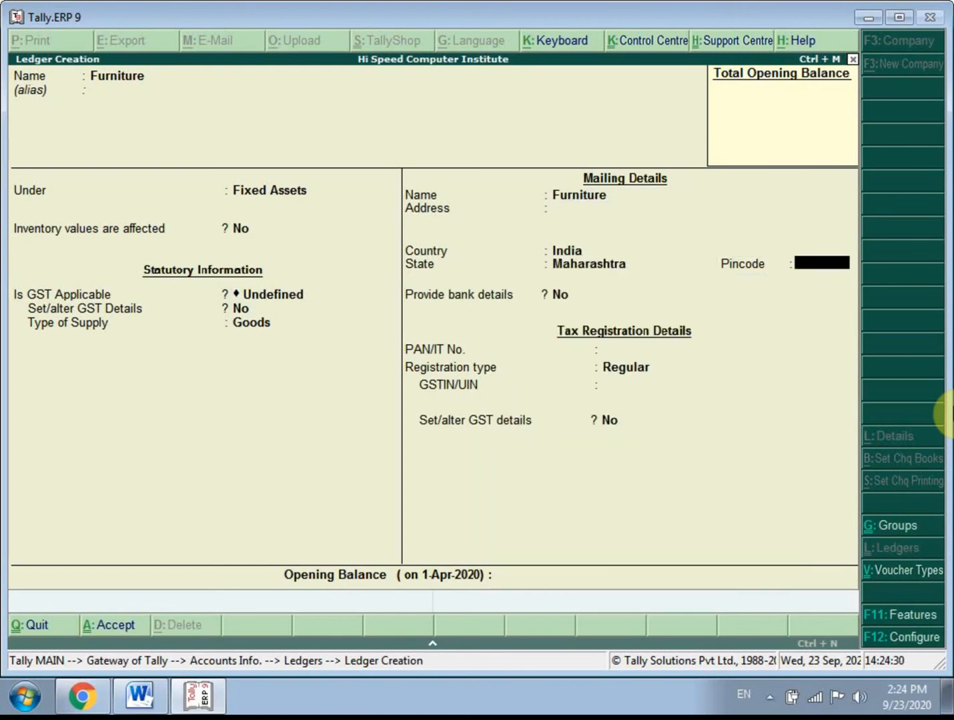
key(Return)
key(Return)
key(Return)
key(Return)
key(Return)
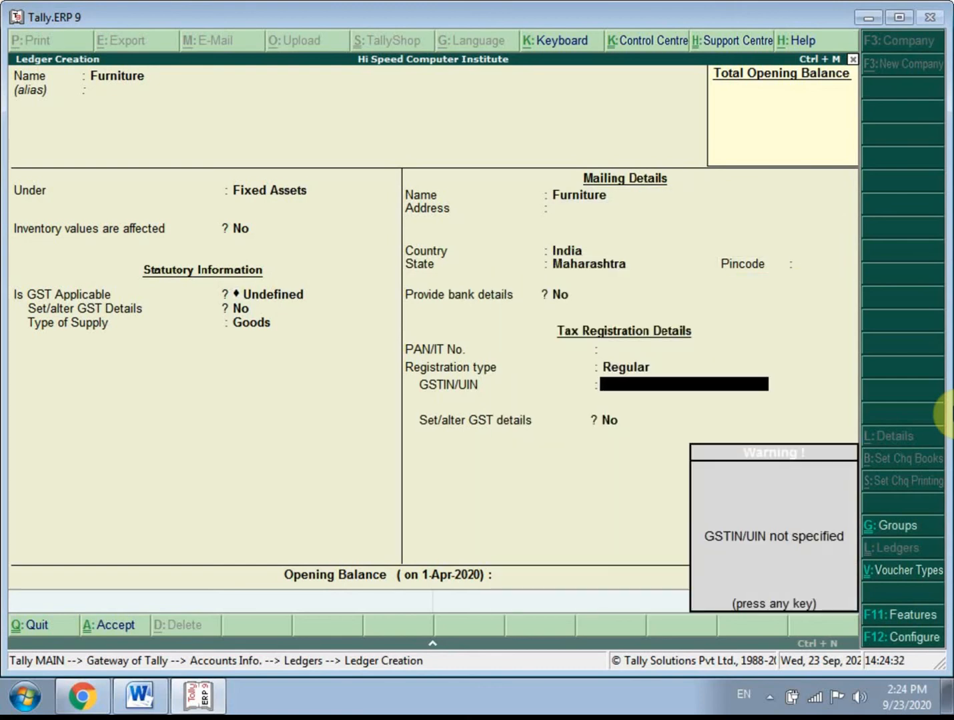
key(Return)
key(Return)
key(Return)
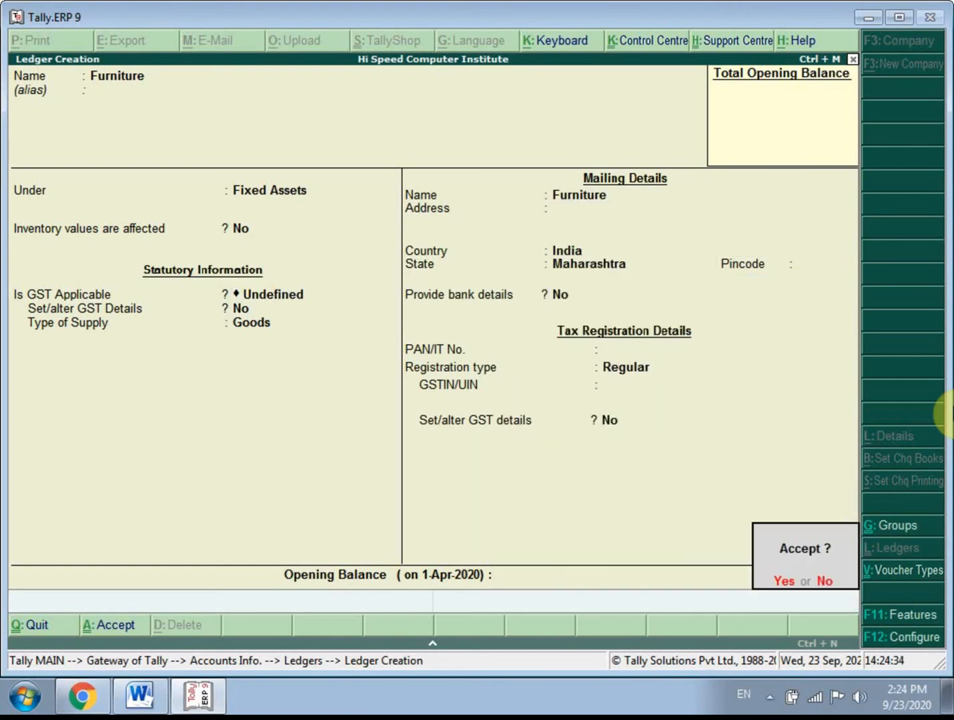
key(Return)
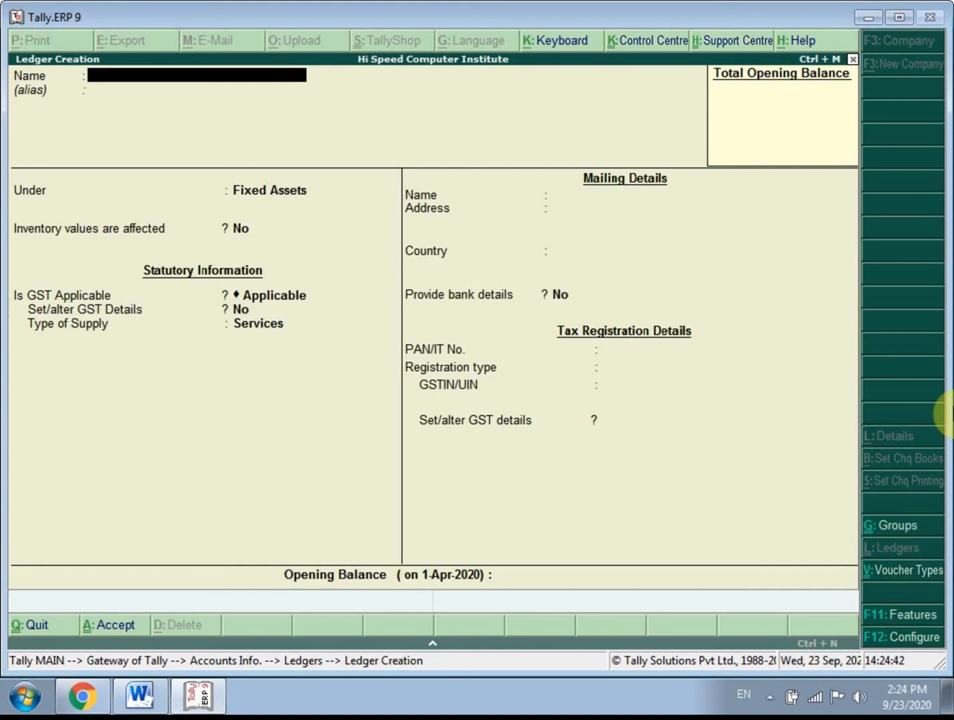
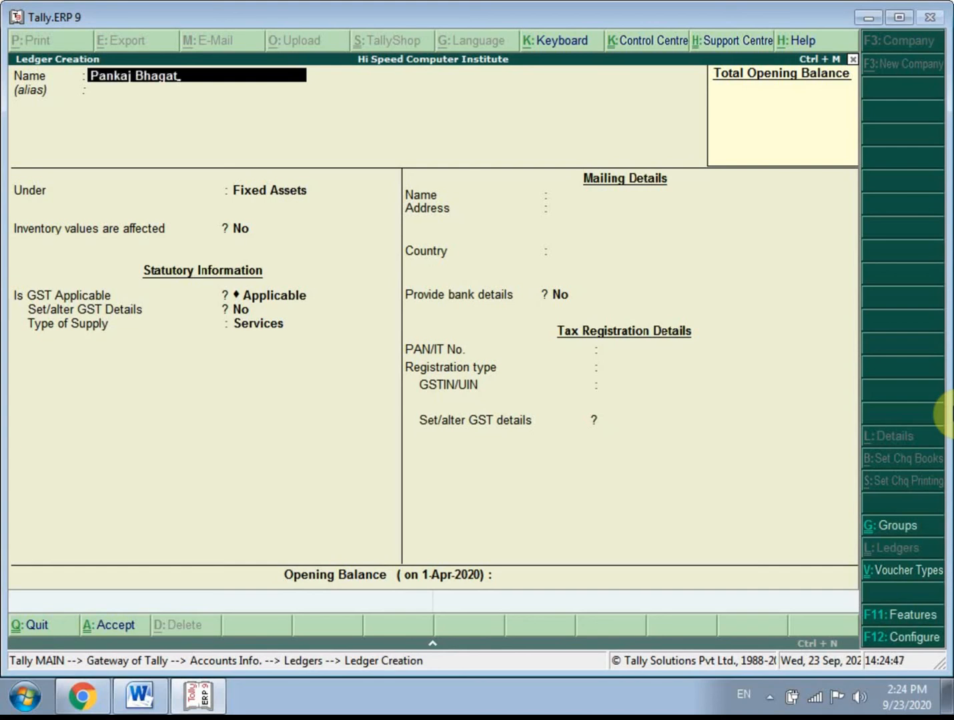
- Name the new capital ledger with the person's full name, without an alias
key(Return)
key(Return)
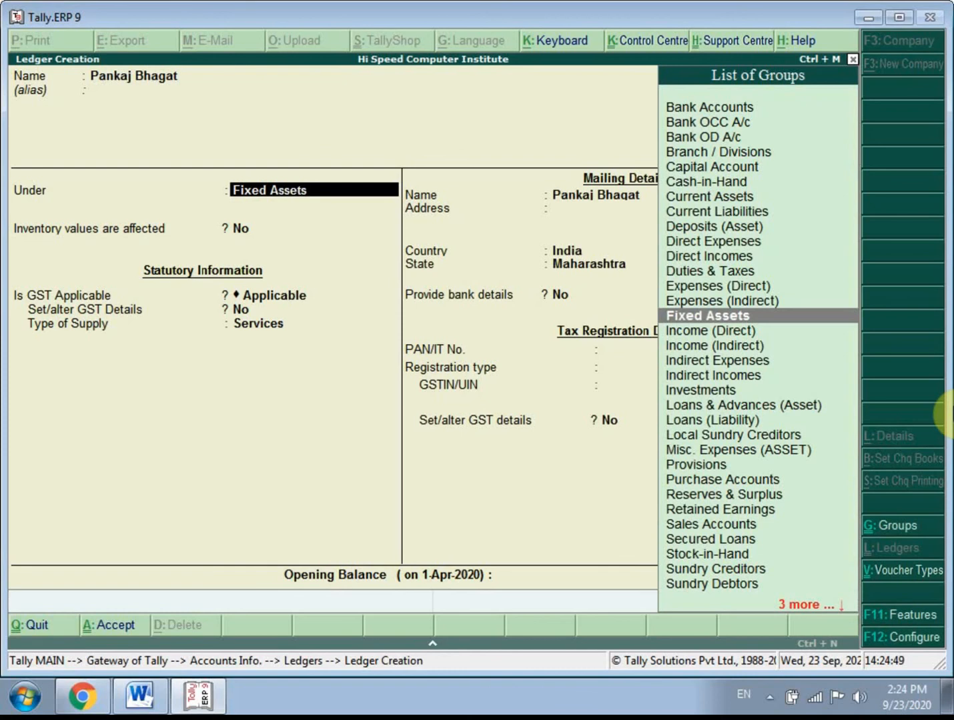
- Place the person's ledger under Capital Account
key(Up)
key(Up)
key(Up)
key(Up)
key(Up)
key(Up)
key(Up)
key(Up)
key(Up)
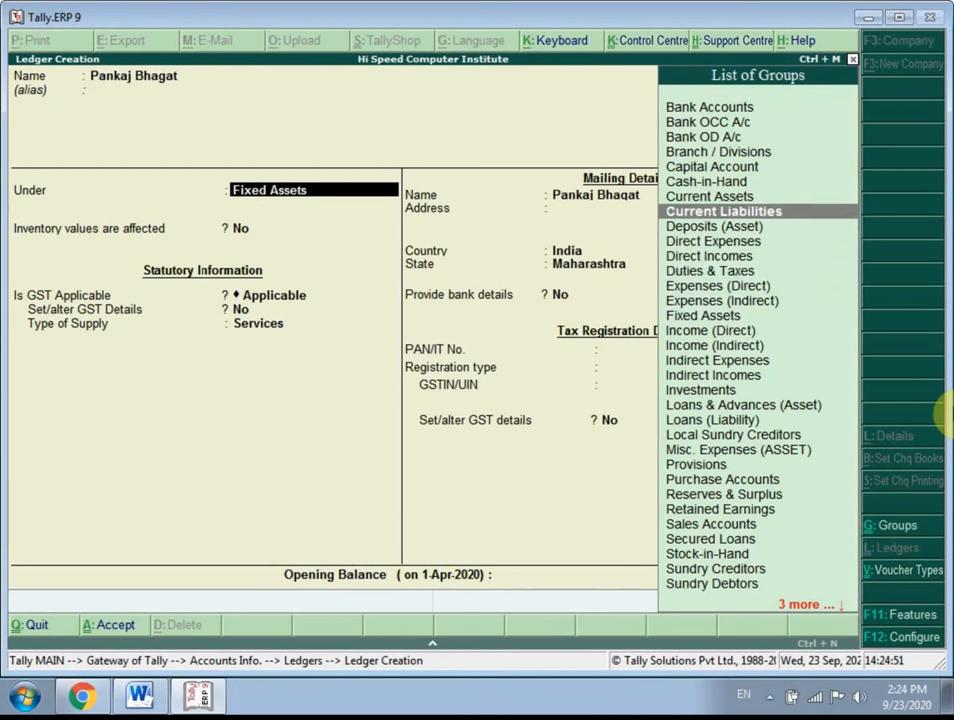
key(Up)
key(Return)
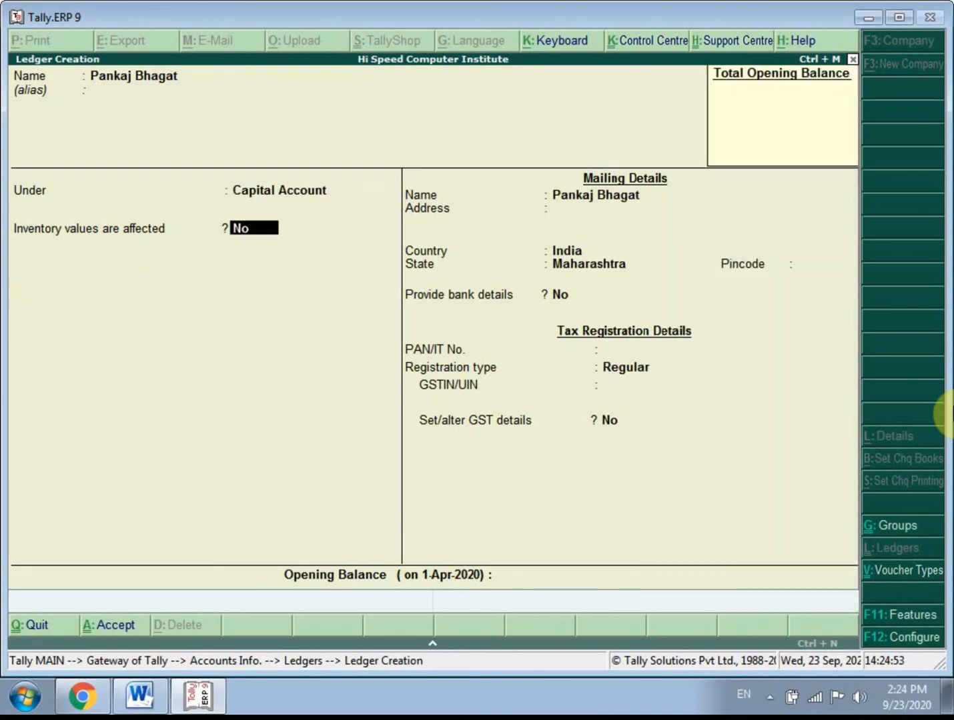
- Keep the capital ledger's inventory, mailing, bank and tax registration defaults, leave the opening balance blank, and save it
key(Return)
key(Return)
key(Return)
key(Return)
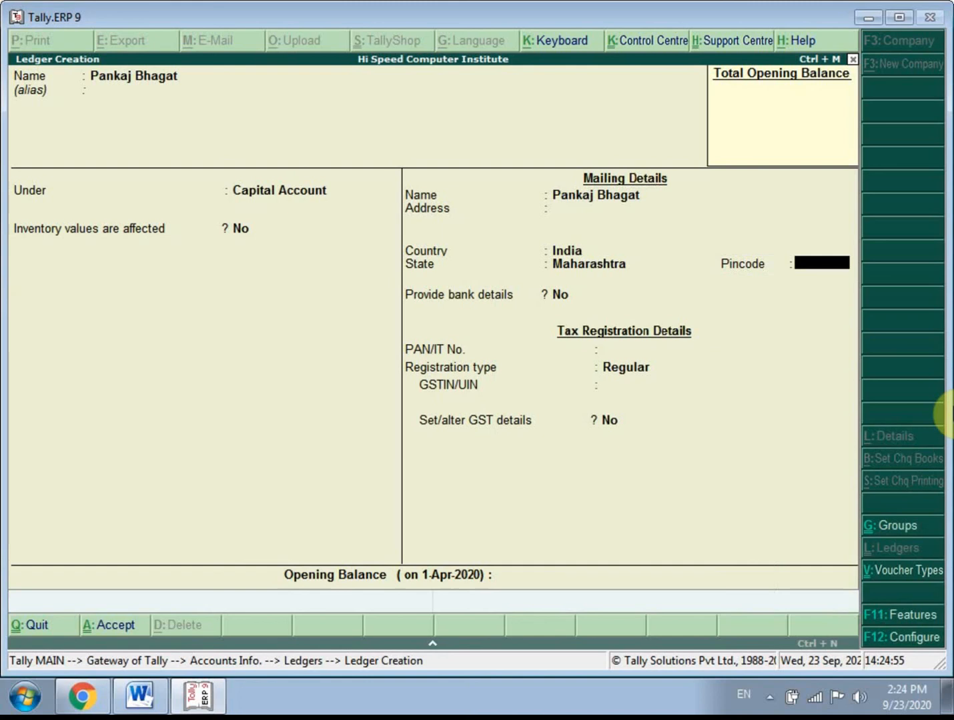
key(Return)
key(Return)
key(Return)
key(Return)
key(Return)
key(Return)
key(Return)
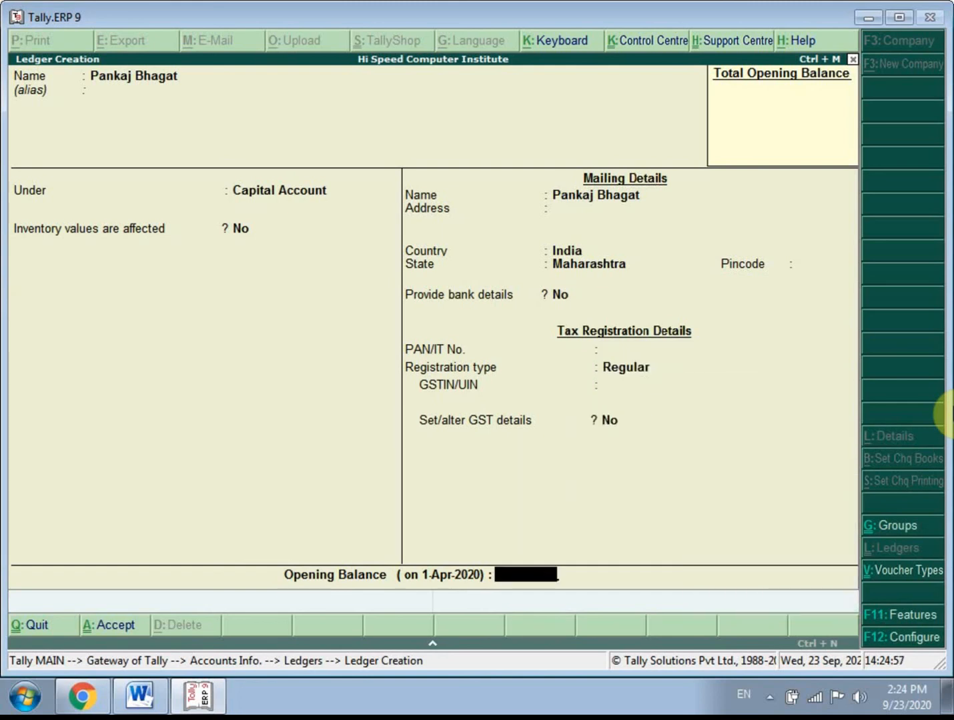
key(Return)
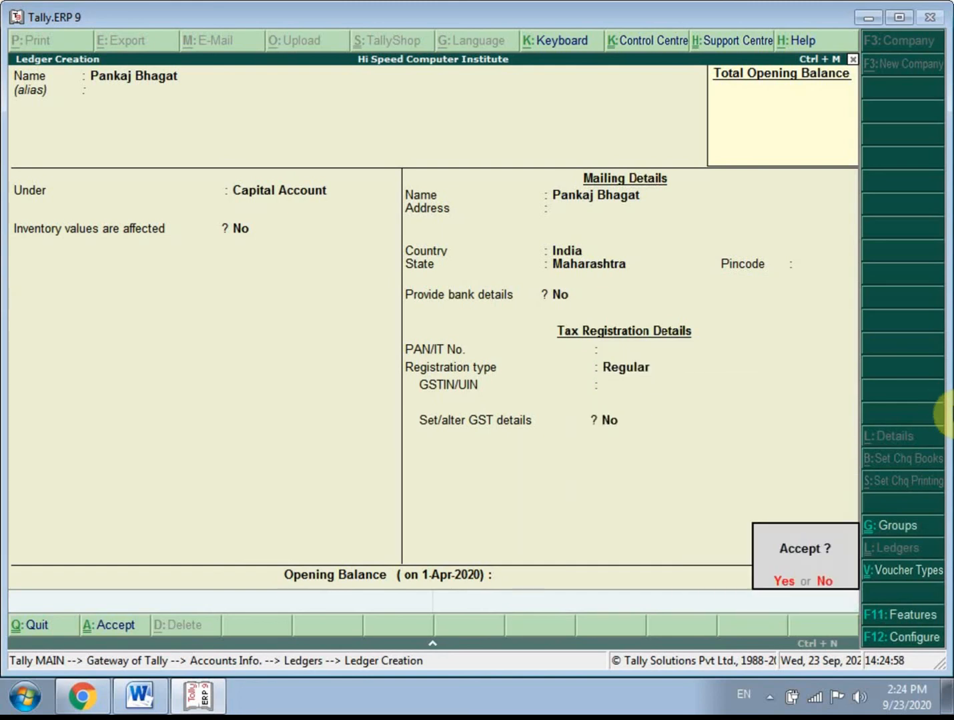
key(Return)
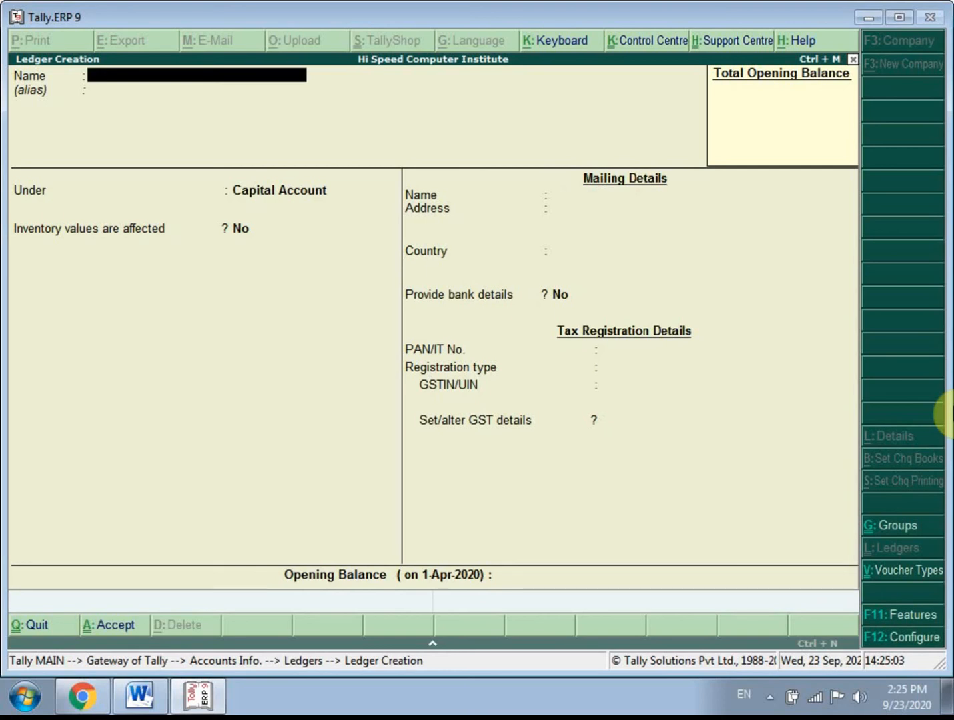
- Name the new ledger Computers A/c, without an alias
text(Computers A/c)
key(Return)
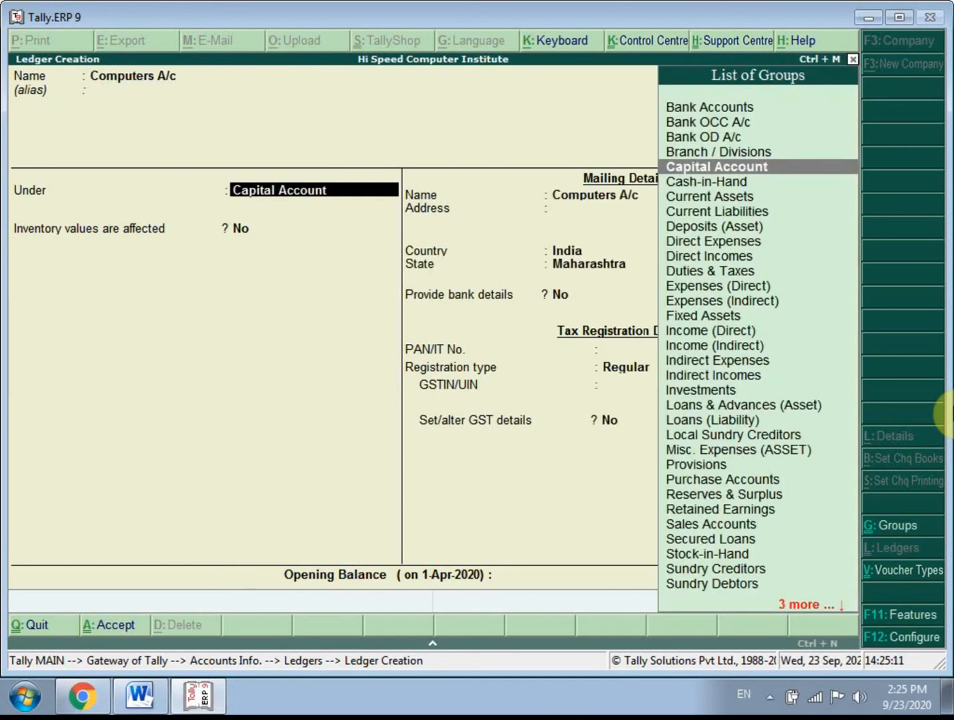
- Place the Computers A/c ledger under the Fixed Assets group
key(Down)
key(Down)
key(Down)
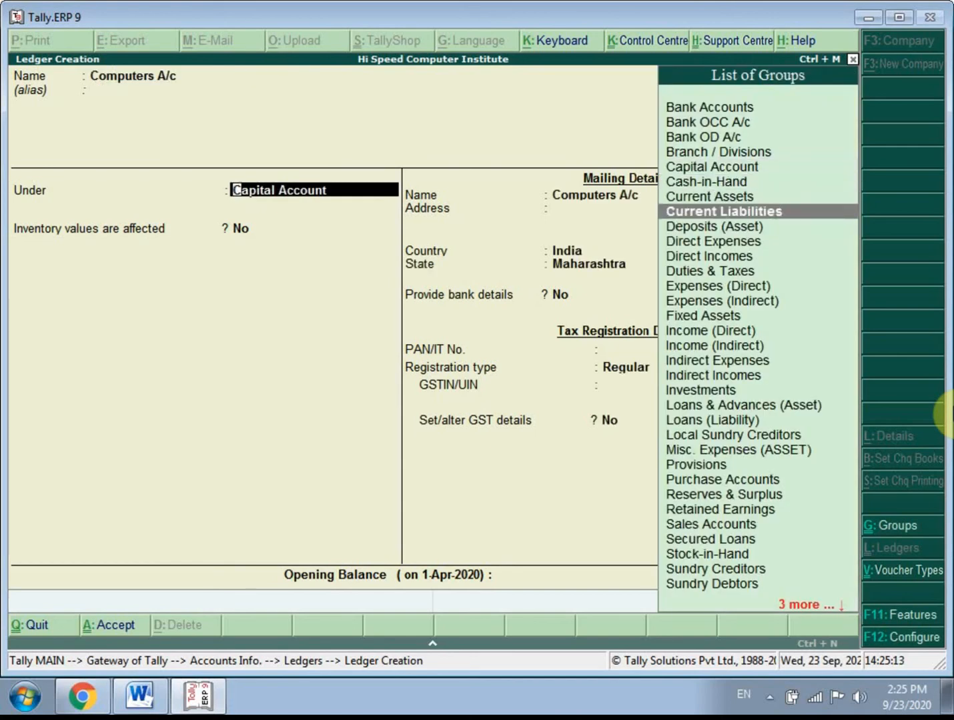
key(Down)
key(Down)
key(Down)
key(Down)
key(Down)
key(Down)
key(Down)
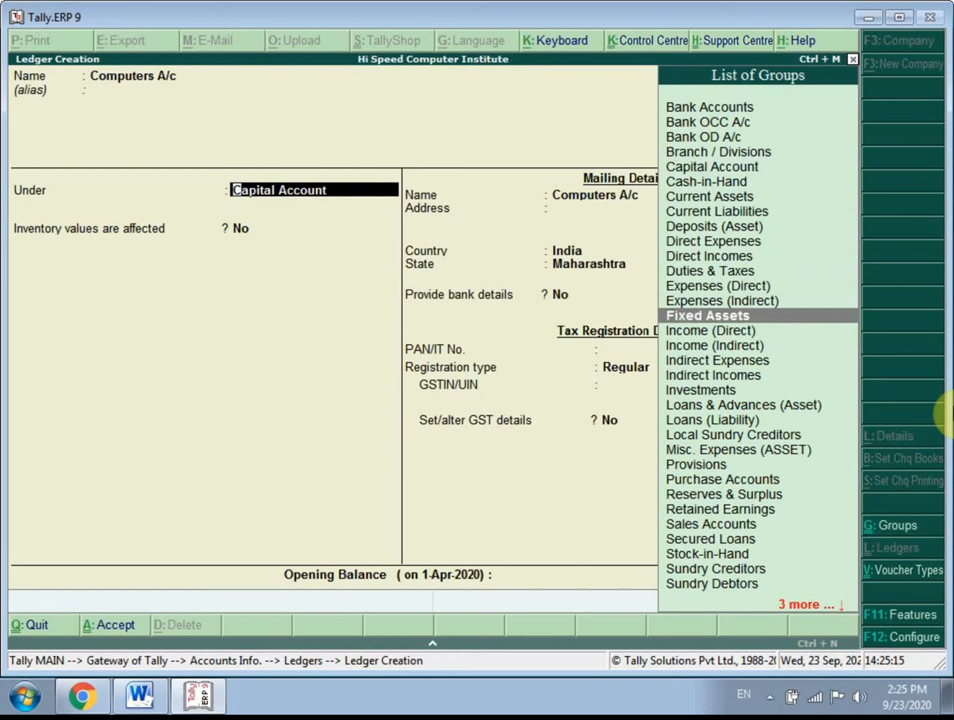
key(Return)
key(Return)
key(Return)
key(Return)
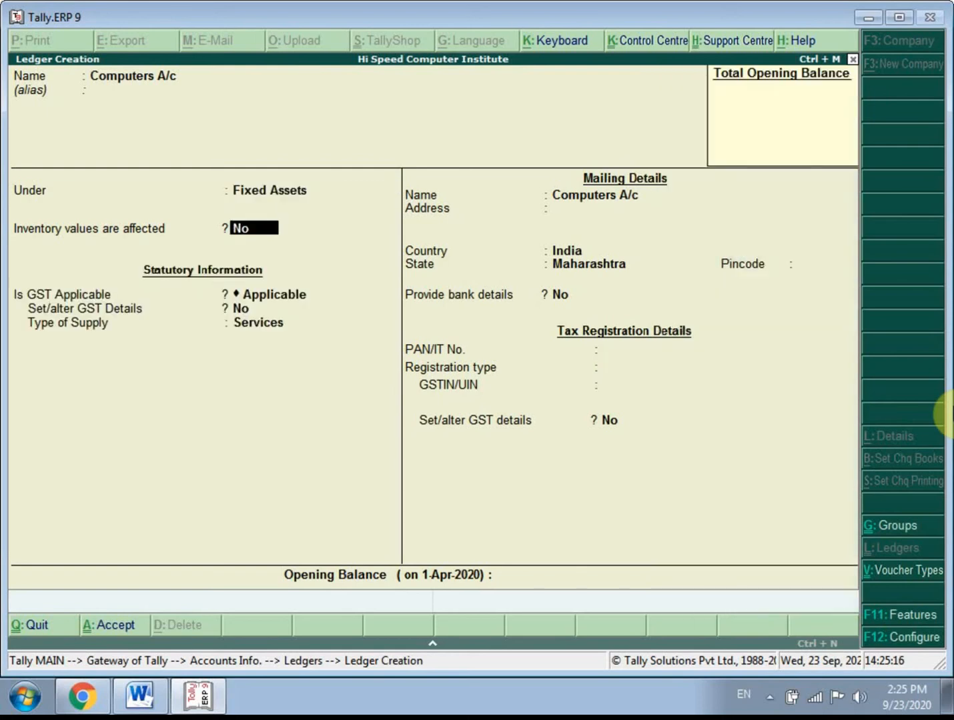
- Set the Computers A/c type of supply to Goods, keep the other defaults with a blank opening balance, and save the ledger
key(Return)
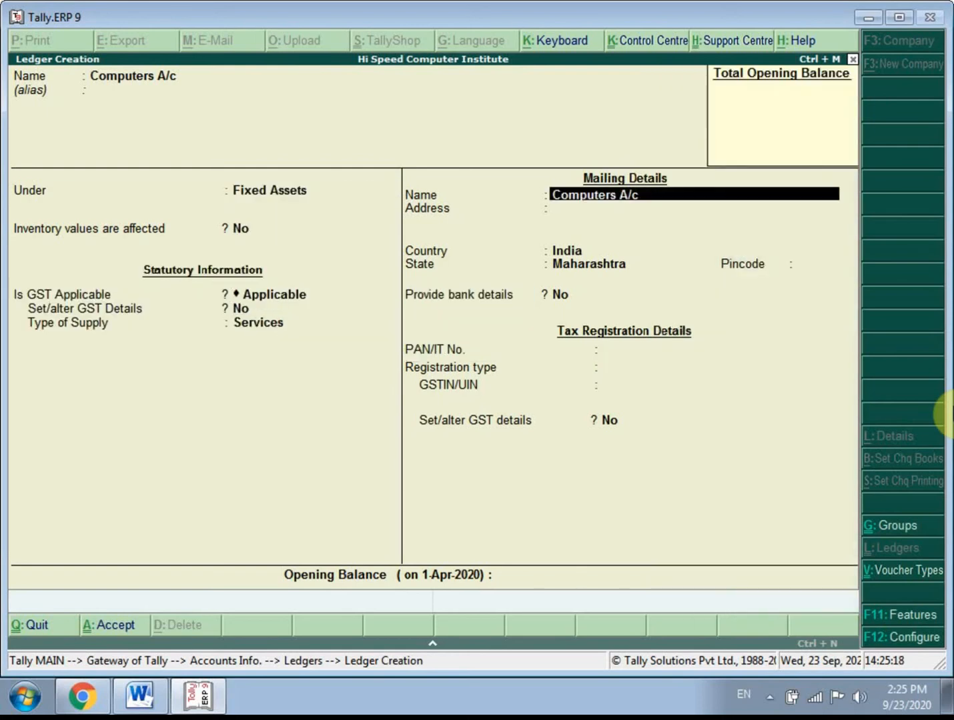
key(BackSpace)
key(Up)
key(Return)
key(Return)
key(Return)
key(Return)
key(Return)
key(Return)
key(Return)
key(Return)
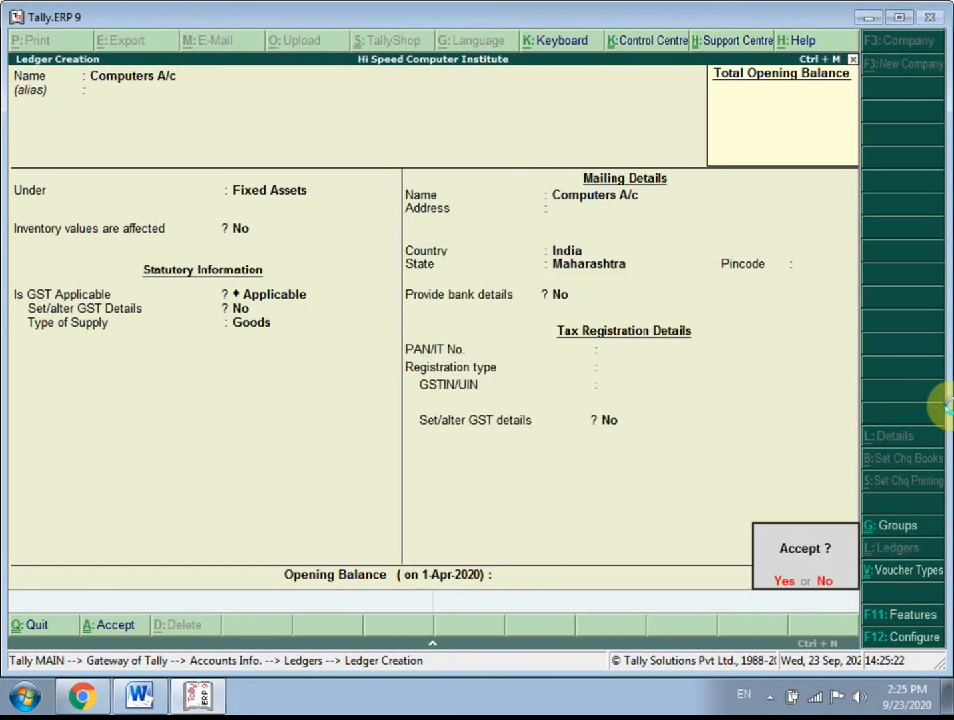
key(Return)
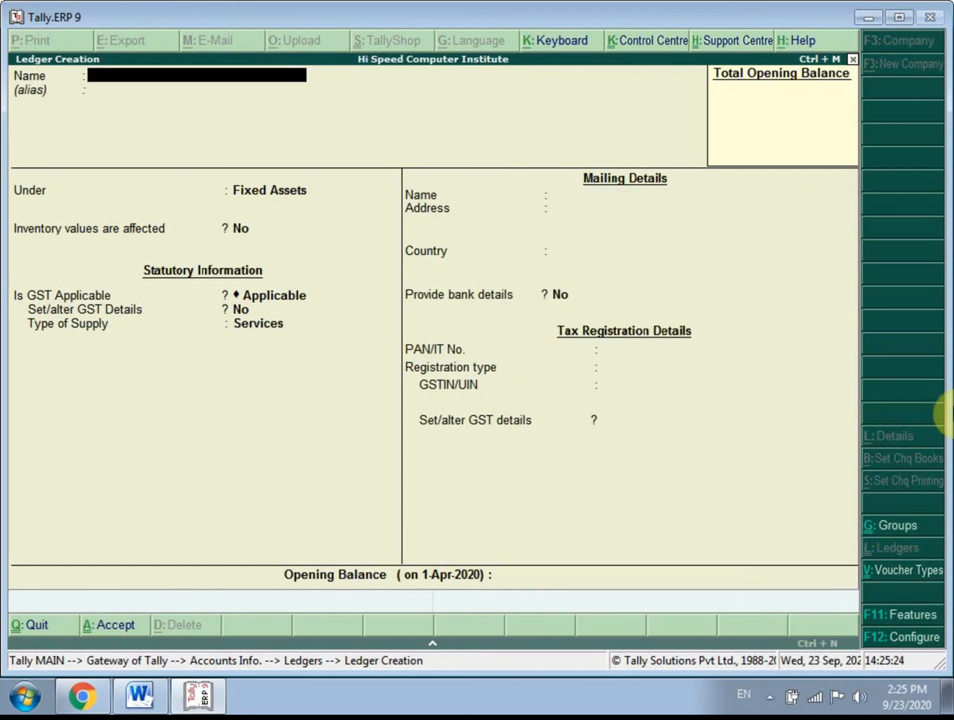
- Name the new ledger Adv Charges, without an alias
text(Adv Charges)
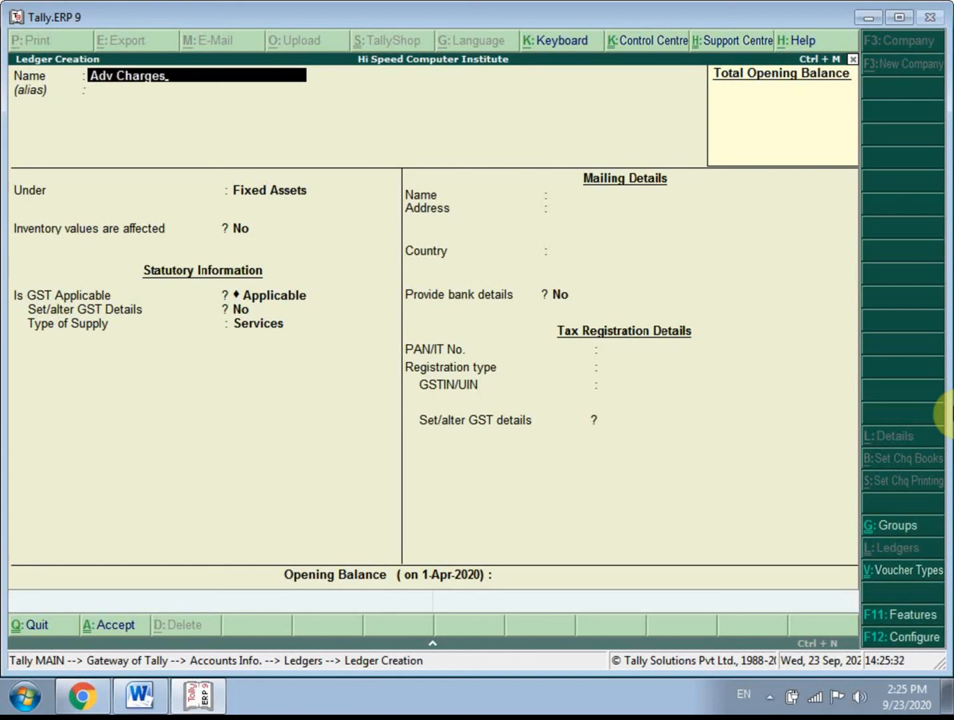
key(Return)
key(Return)
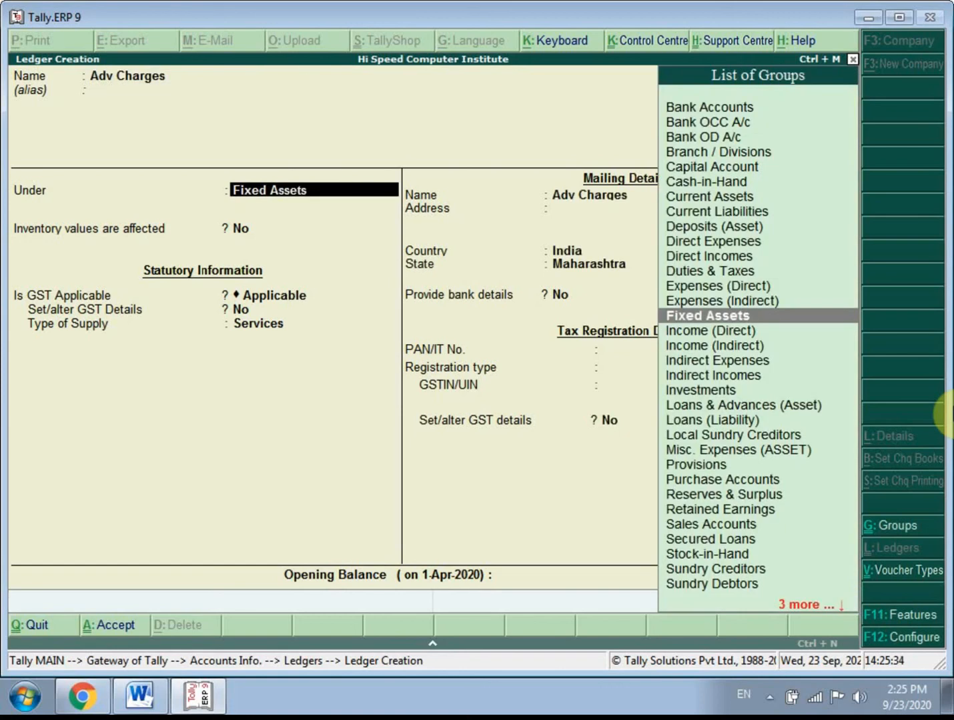
- Place the Adv Charges ledger under the Indirect Expenses group
key(Down)
key(Down)
key(Down)
key(Down)
key(Down)
key(Down)
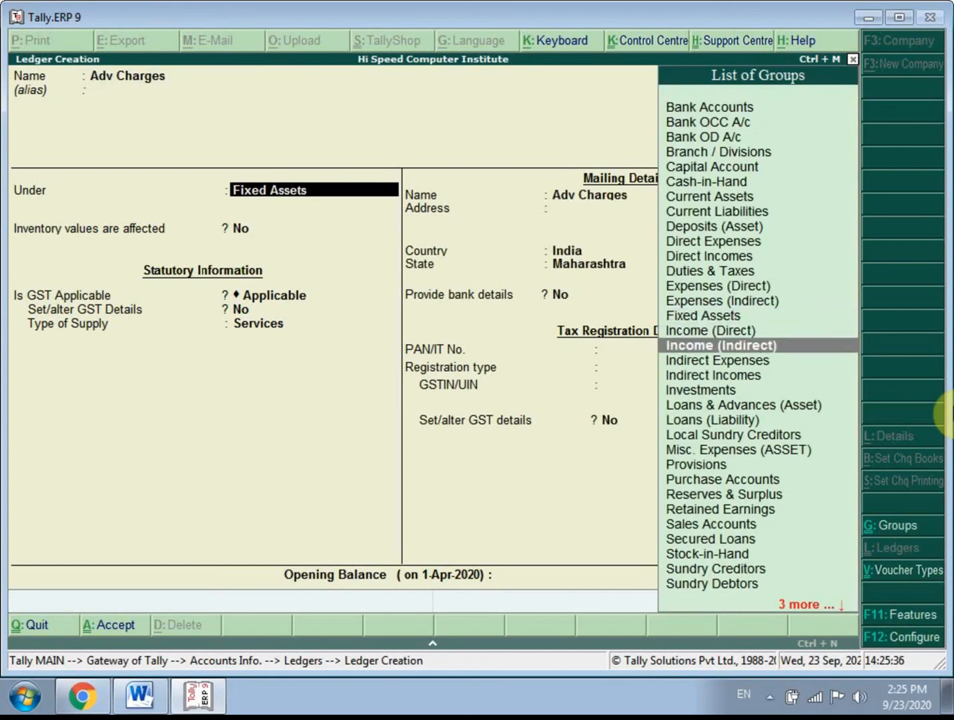
key(Up)
key(Up)
key(Up)
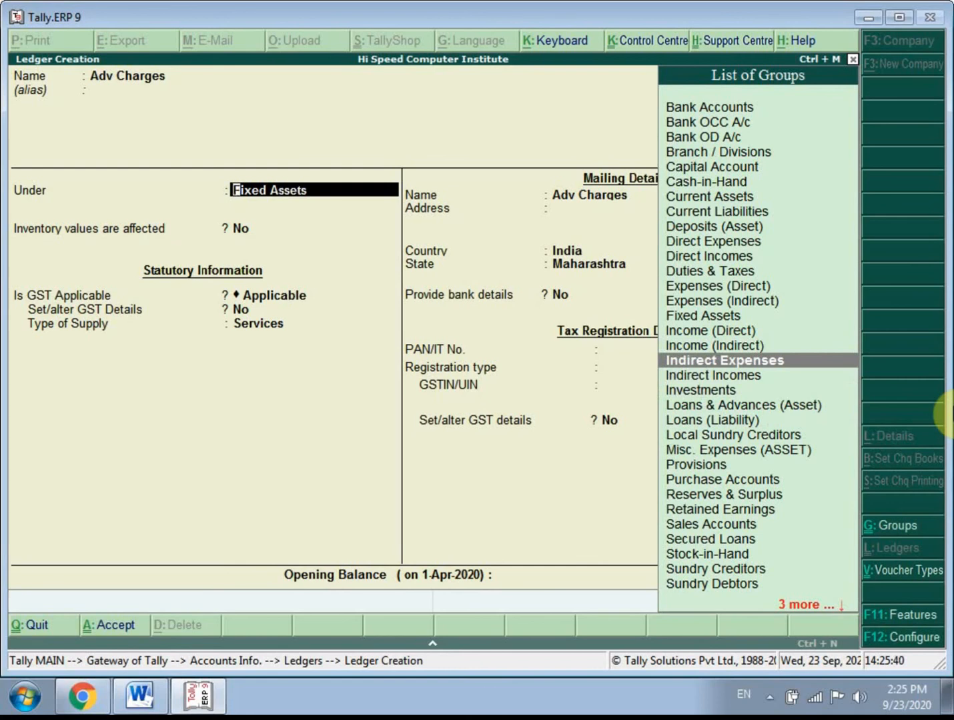
key(Return)
key(Return)
key(Return)
key(Return)
key(Return)
key(Return)
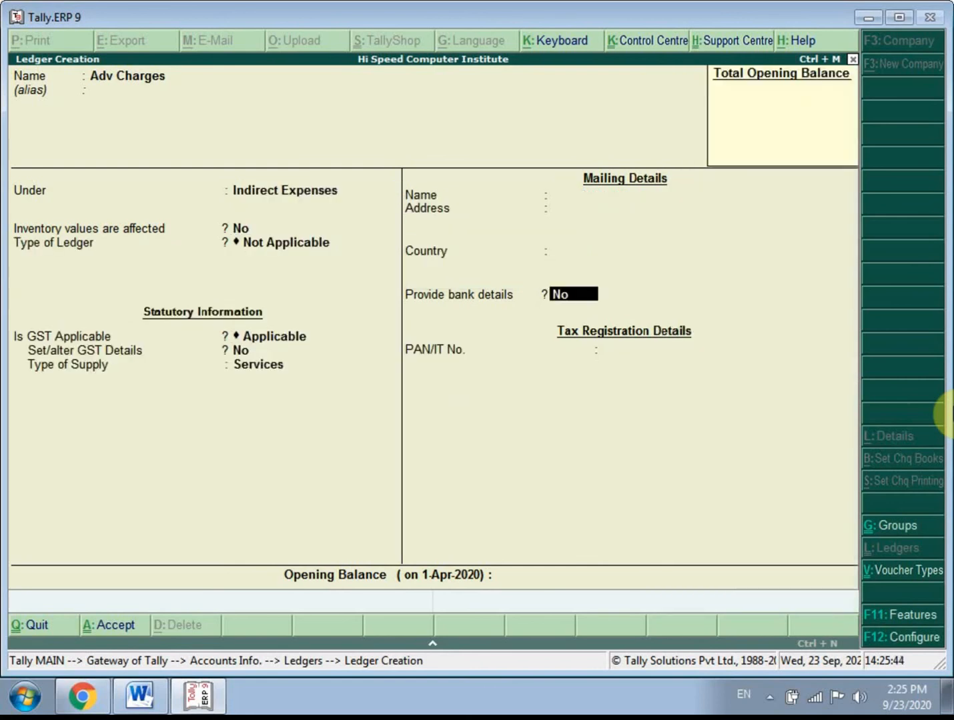
- Keep the Adv Charges inventory, GST, Services supply and bank defaults, leave the opening balance blank, and save the ledger
key(Return)
key(Return)
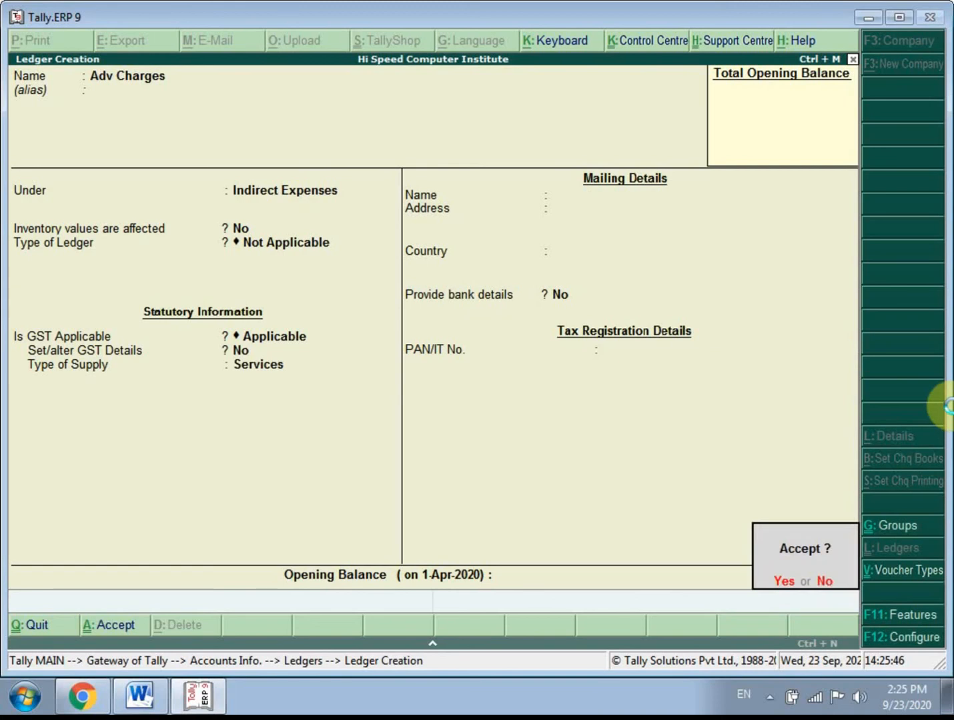
key(Return)
- Name the new ledger Electricity Bill, without an alias
text(E)
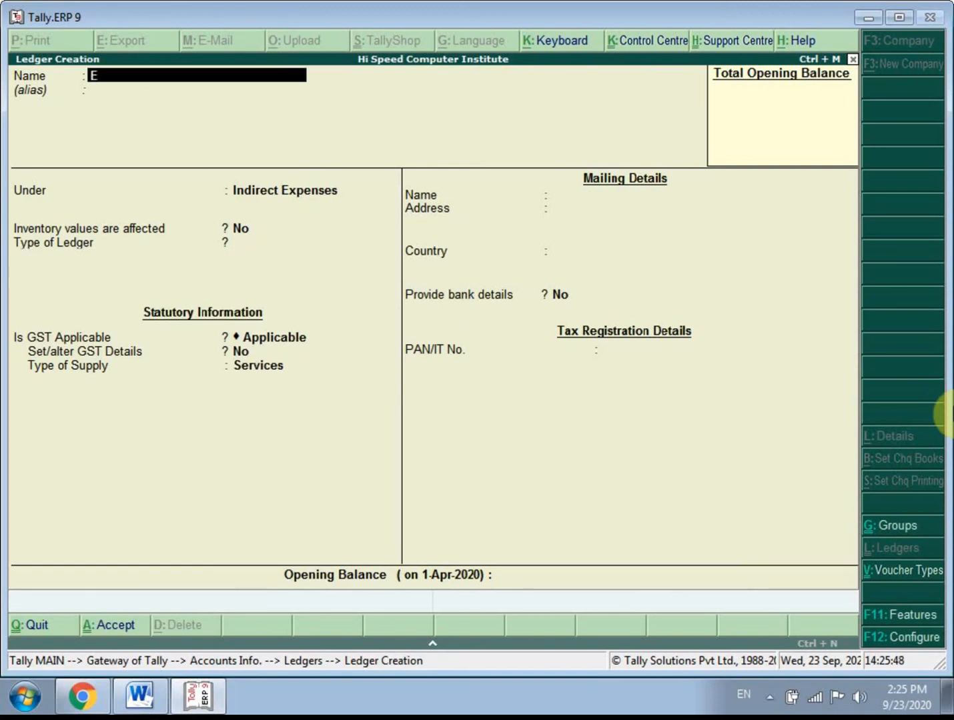
text(lectricity Bill)
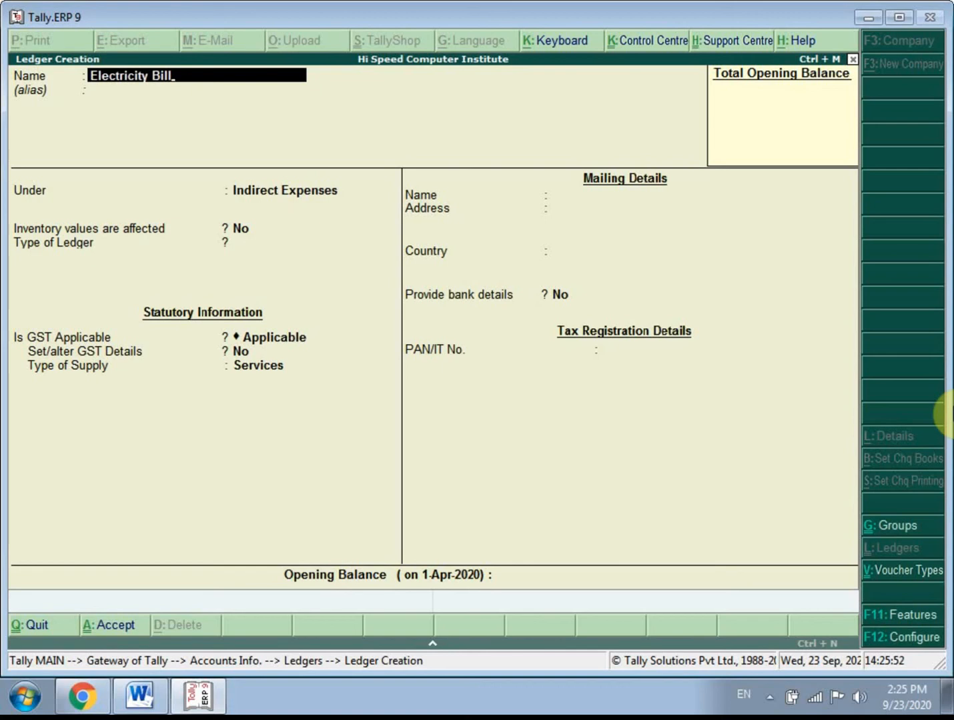
key(Return)
key(Return)
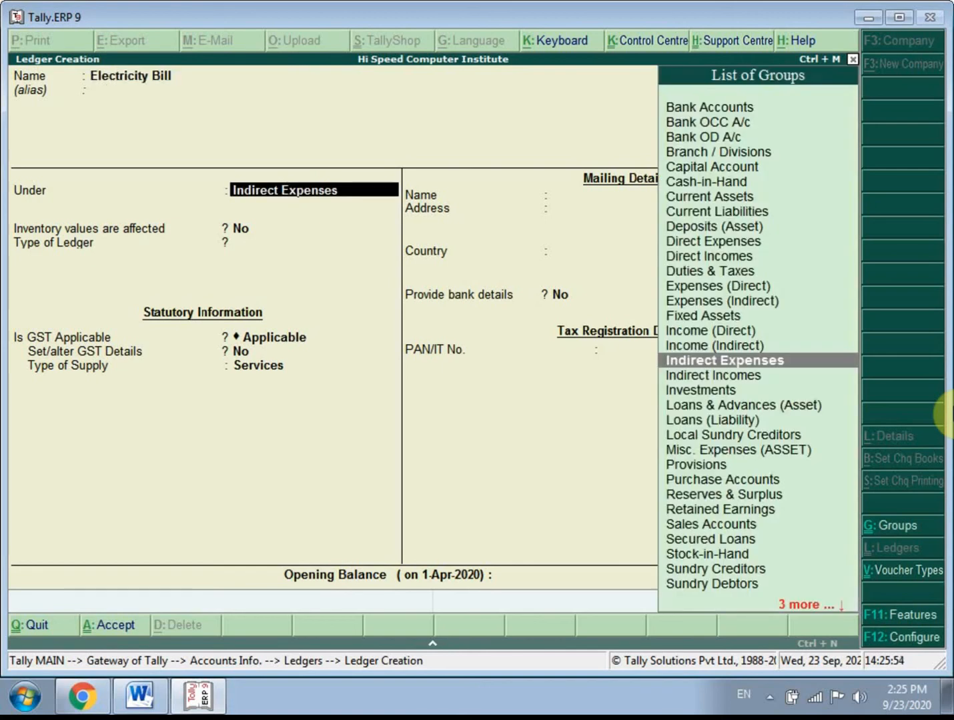
- Place the Electricity Bill ledger under the Direct Expenses group
key(Up)
key(Down)
key(Down)
key(Up)
key(Up)
key(Up)
key(Up)
key(Up)
key(Up)
key(Up)
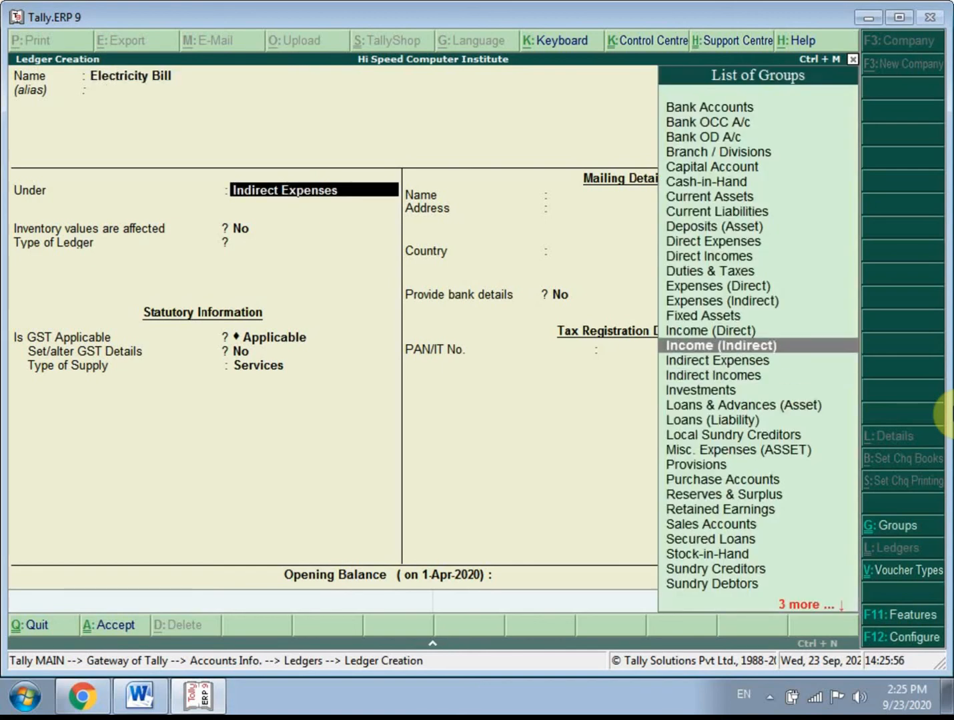
key(Up)
key(Up)
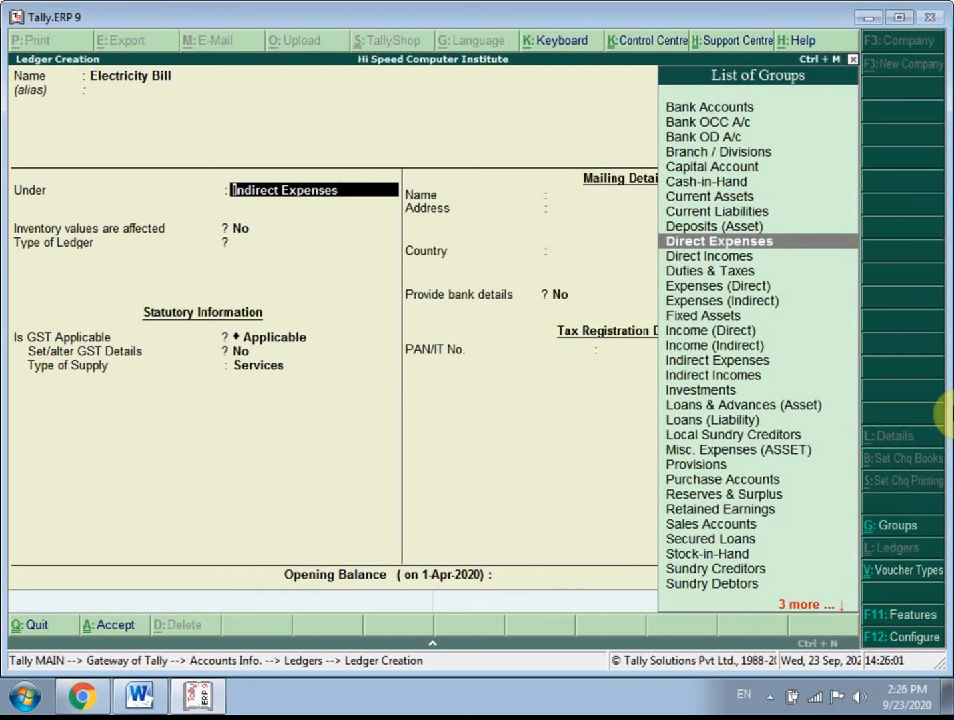
key(Return)
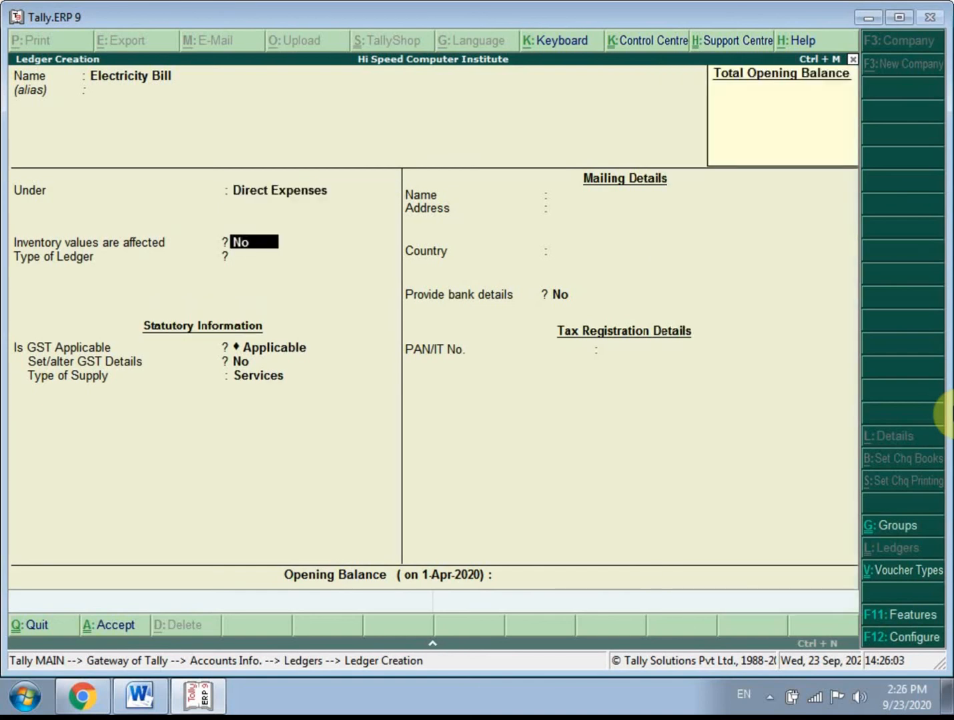
- Keep the Electricity Bill inventory, GST, Services supply and bank defaults, leave the opening balance blank, and save the ledger
key(Return)
key(Return)
key(Return)
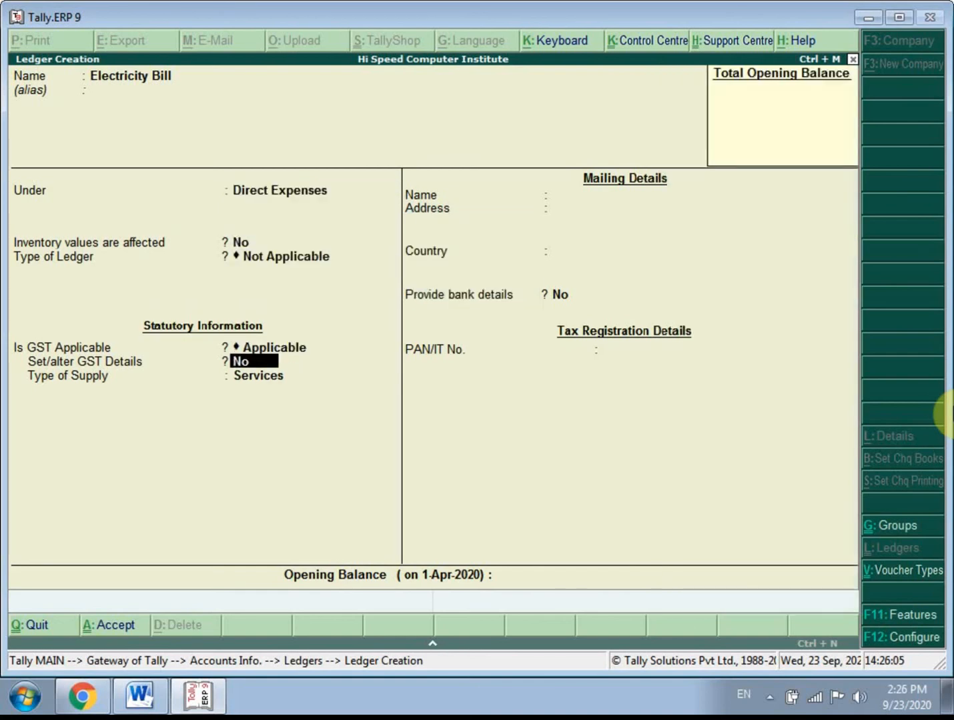
key(Return)
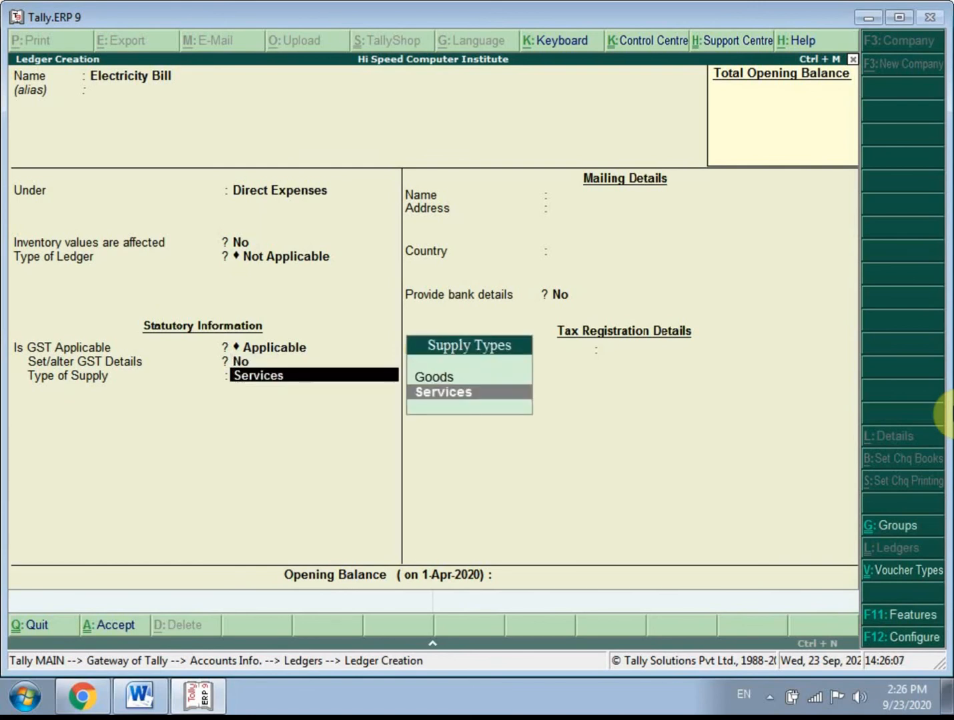
key(Return)
key(Return)
key(Return)
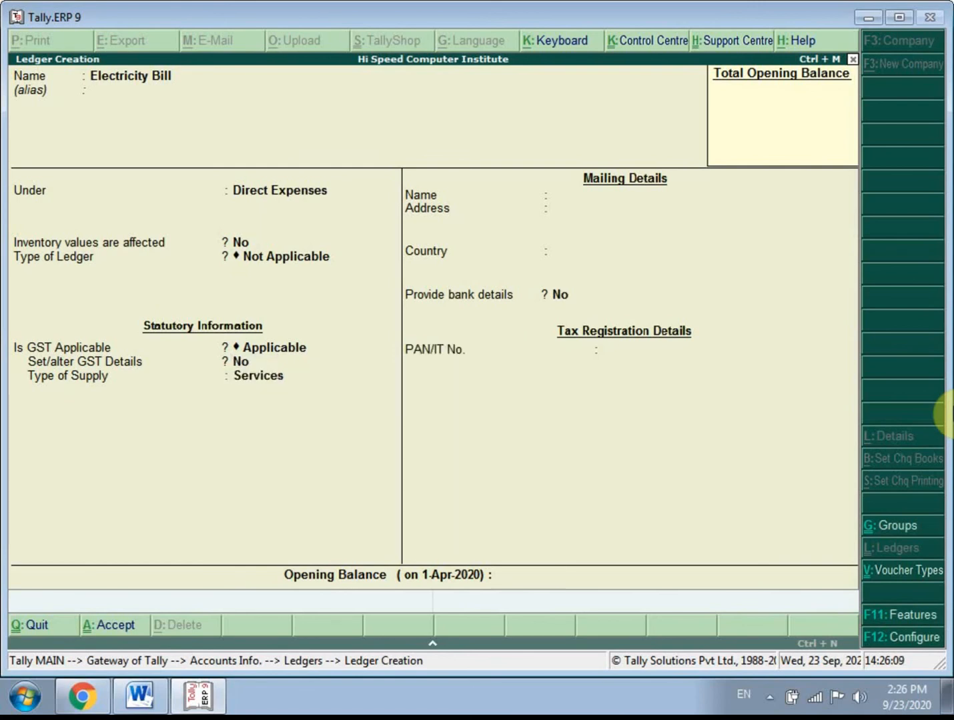
key(Return)
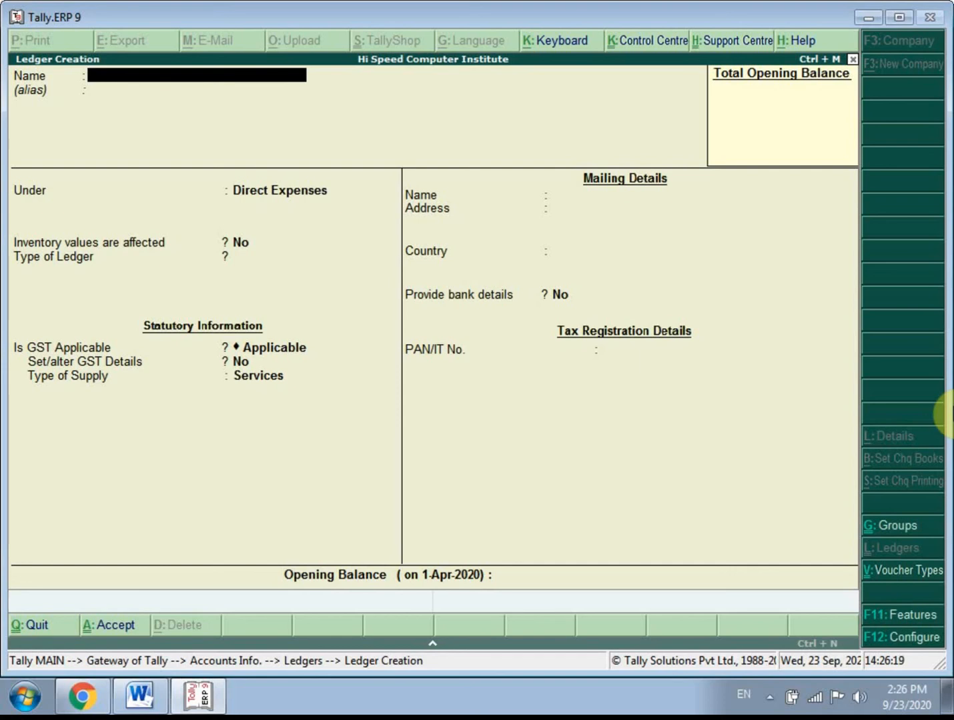
- Name the new ledger Salary A/c, without an alias
text(Salary a/c)
key(Return)
key(Return)
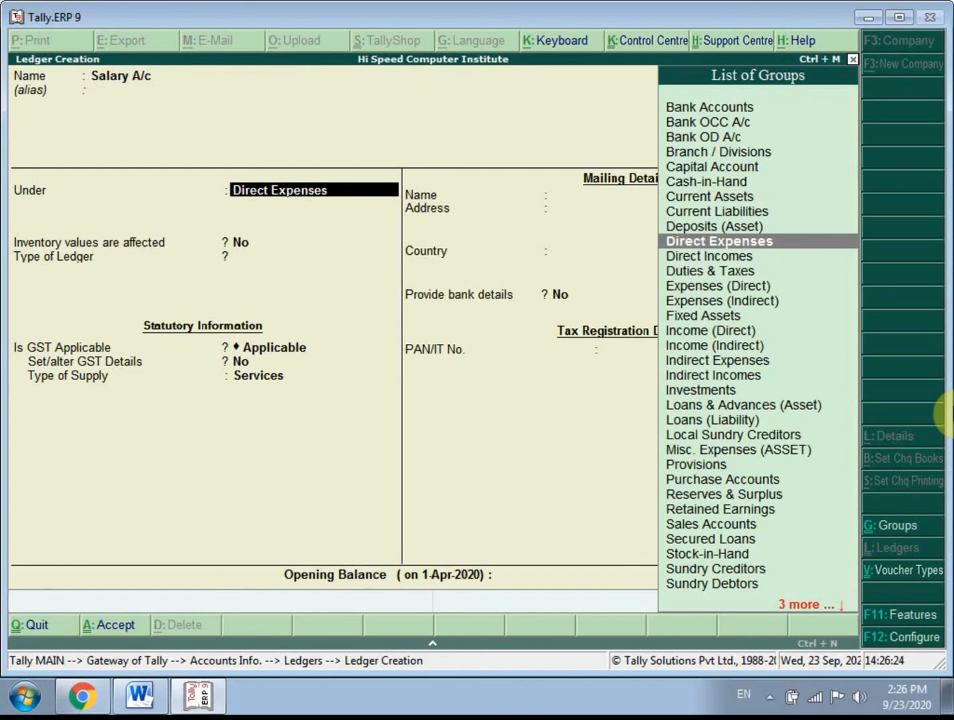
- Place the Salary A/c ledger under the Indirect Expenses group
key(Down)
key(Down)
key(Down)
key(Down)
key(Down)
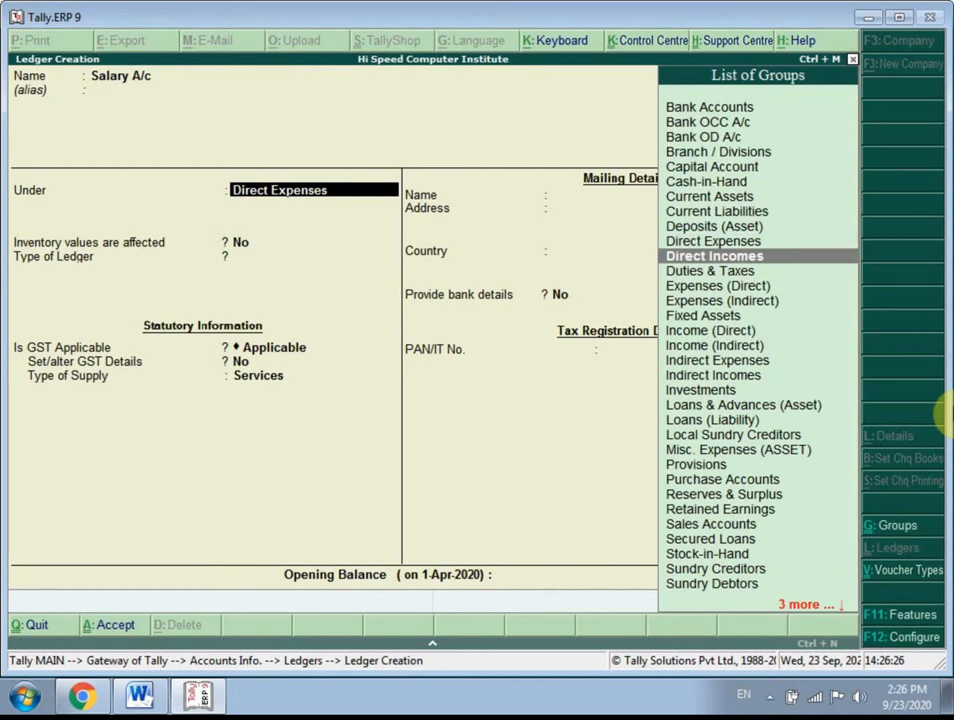
key(Down)
key(Down)
key(Down)
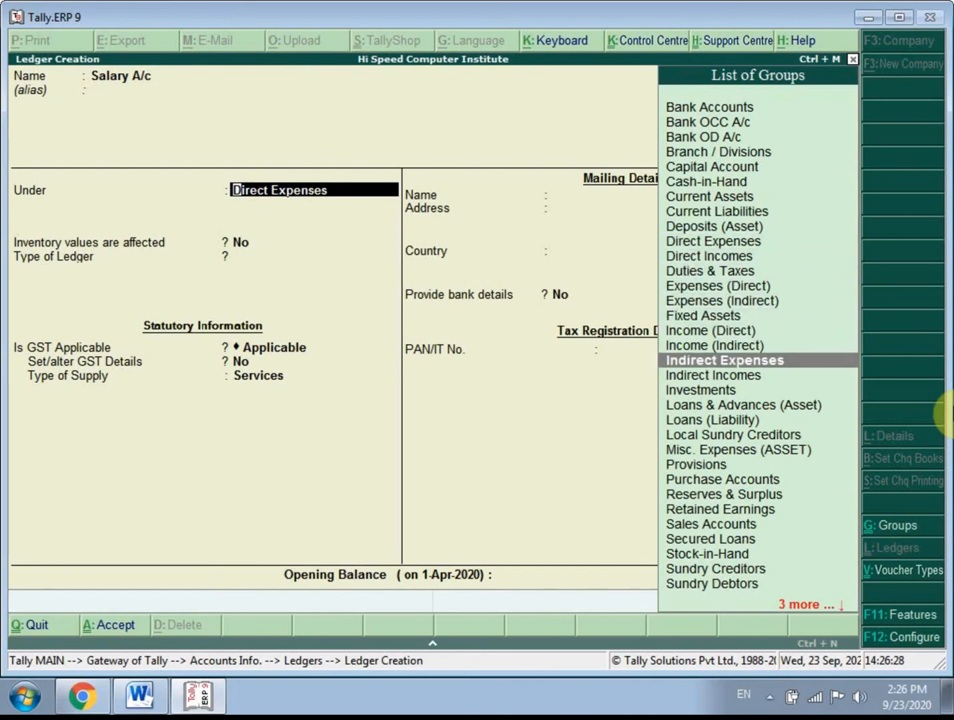
key(Return)
- Keep the Salary A/c inventory, GST, Services supply and bank defaults, leave the opening balance blank, and save the ledger
key(Return)
key(Return)
key(Return)
key(Return)
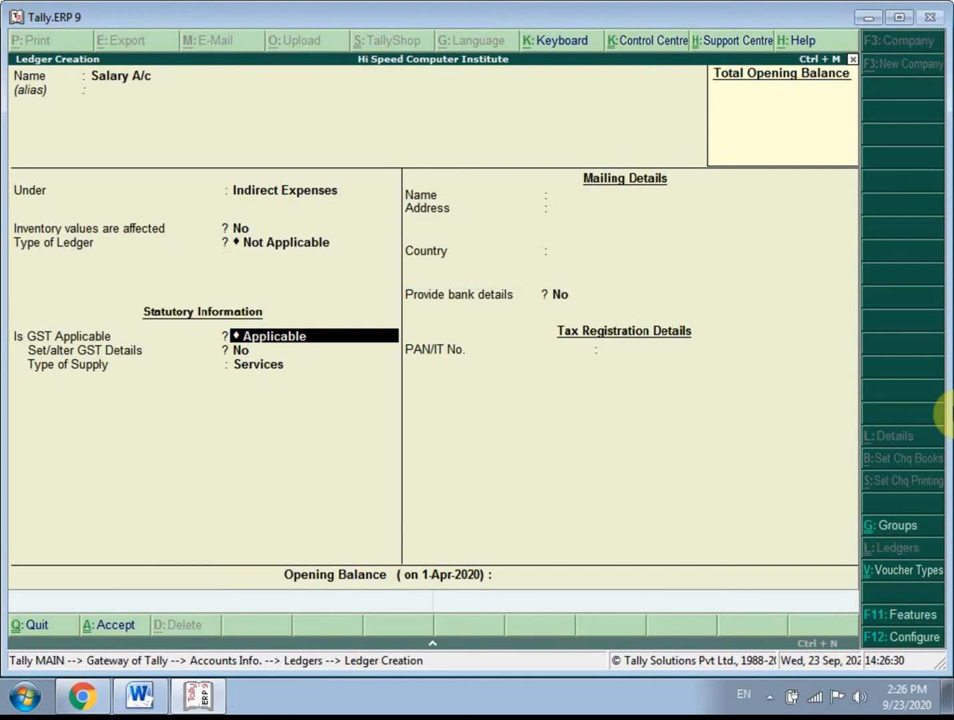
key(Return)
key(Return)
key(Return)
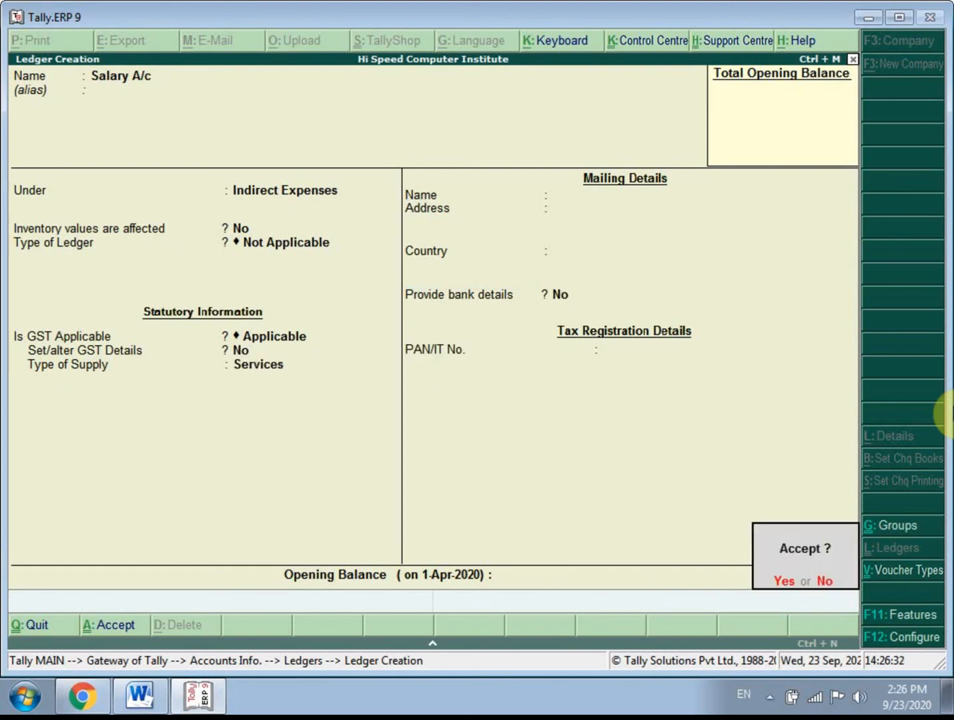
- Name the new ledger Wages A/c, without an alias
key(Return)
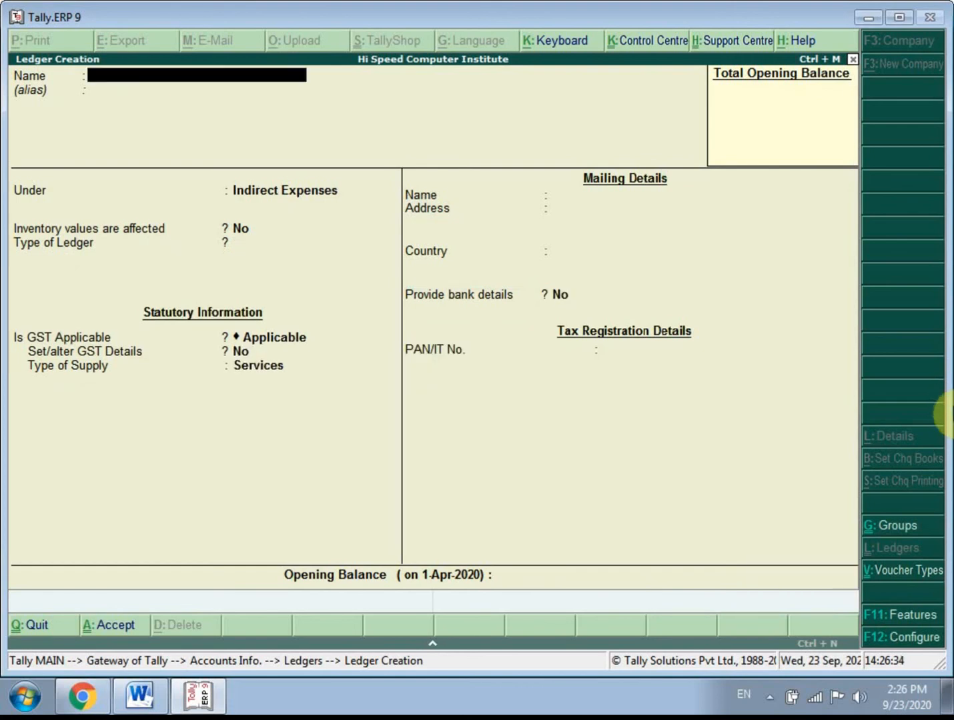
text(Wages a/c)
key(Return)
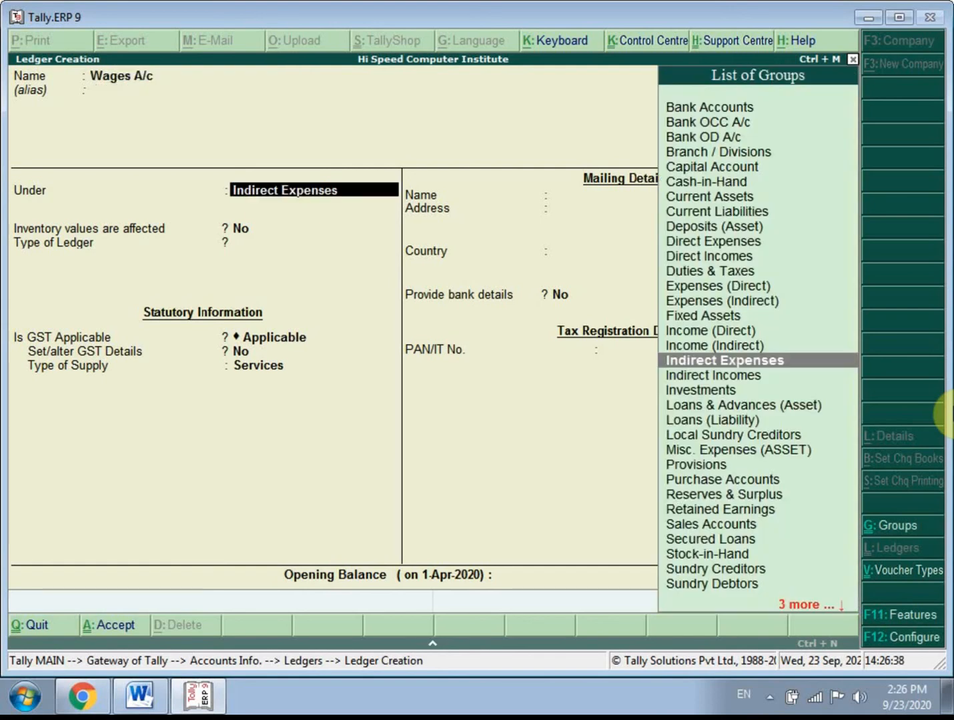
- Place the Wages A/c ledger under the Direct Expenses group
key(Up)
key(Up)
key(Up)
key(Up)
key(Up)
key(Up)
key(Up)
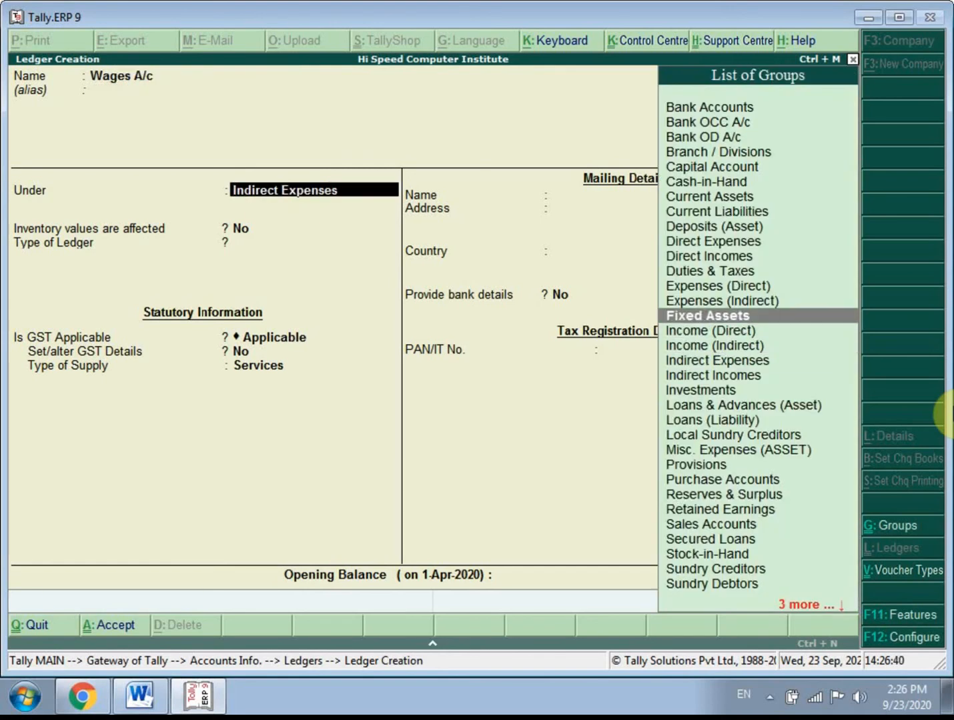
key(Up)
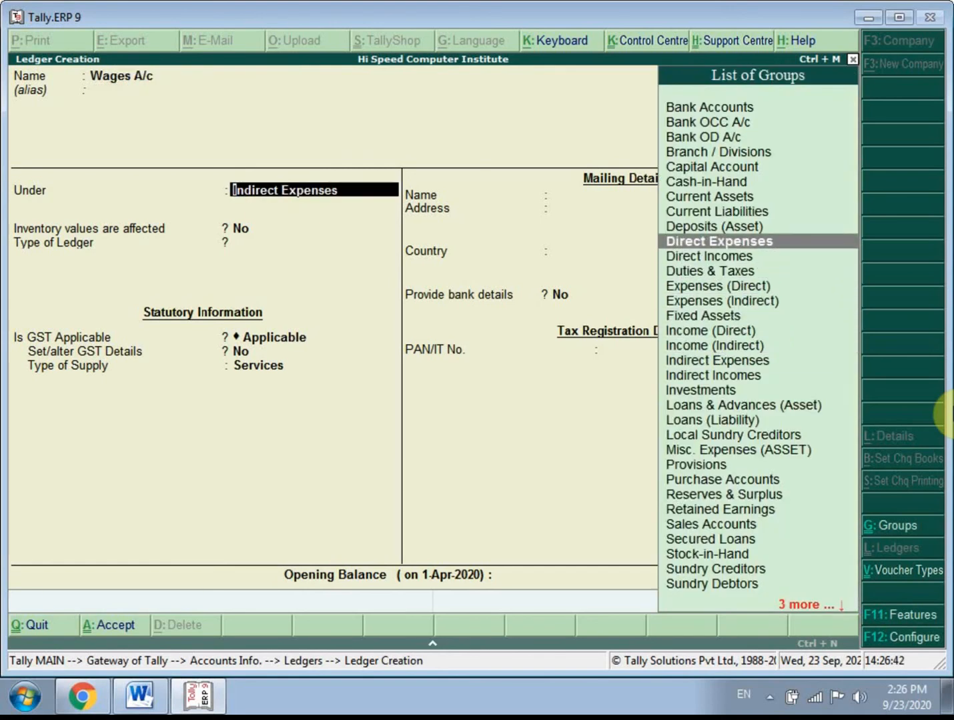
key(Return)
- Keep the Wages A/c inventory, GST, Services supply and bank defaults, leave the opening balance blank, and save the ledger
key(Return)
key(Return)
key(Return)
key(Return)
key(Return)
key(Return)
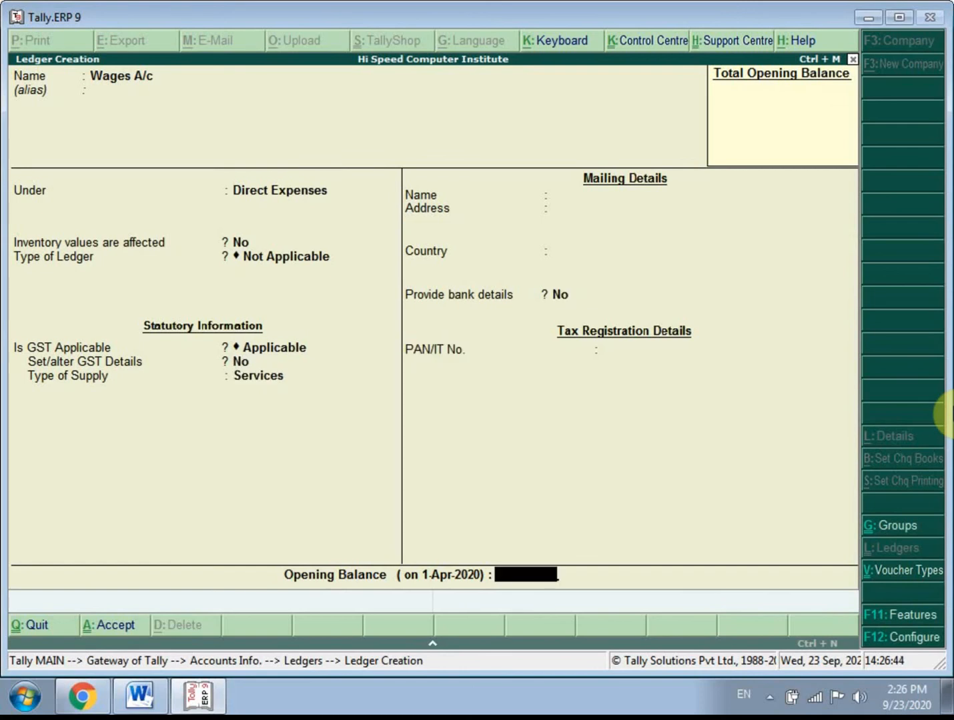
key(Return)
key(Return)
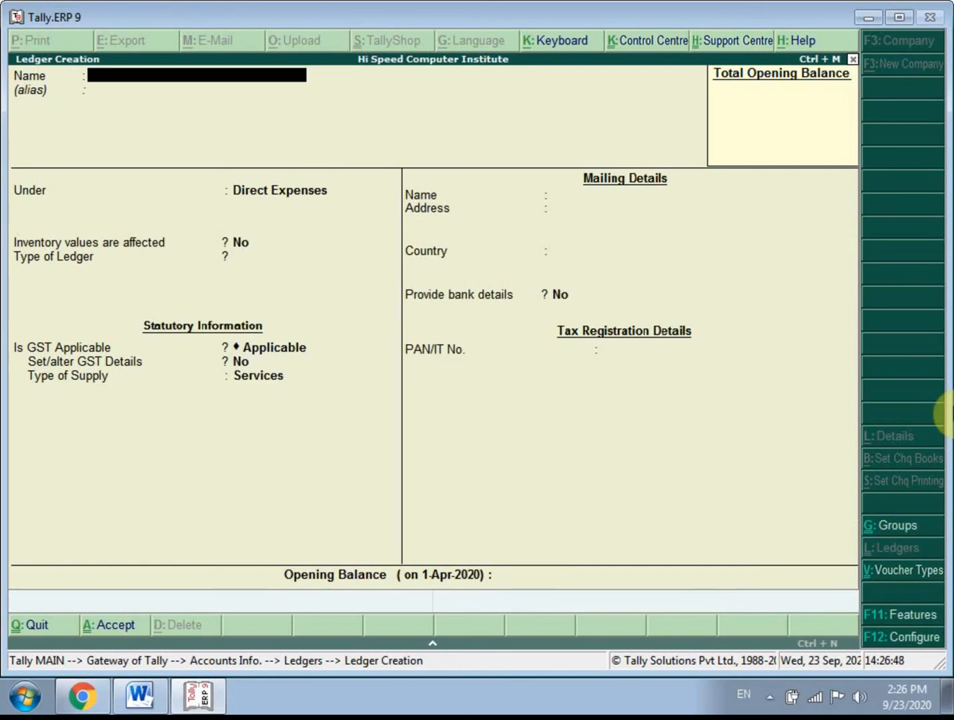
- Name the new ledger Intress Recived From Bank
text(Intress Recived From Bank)
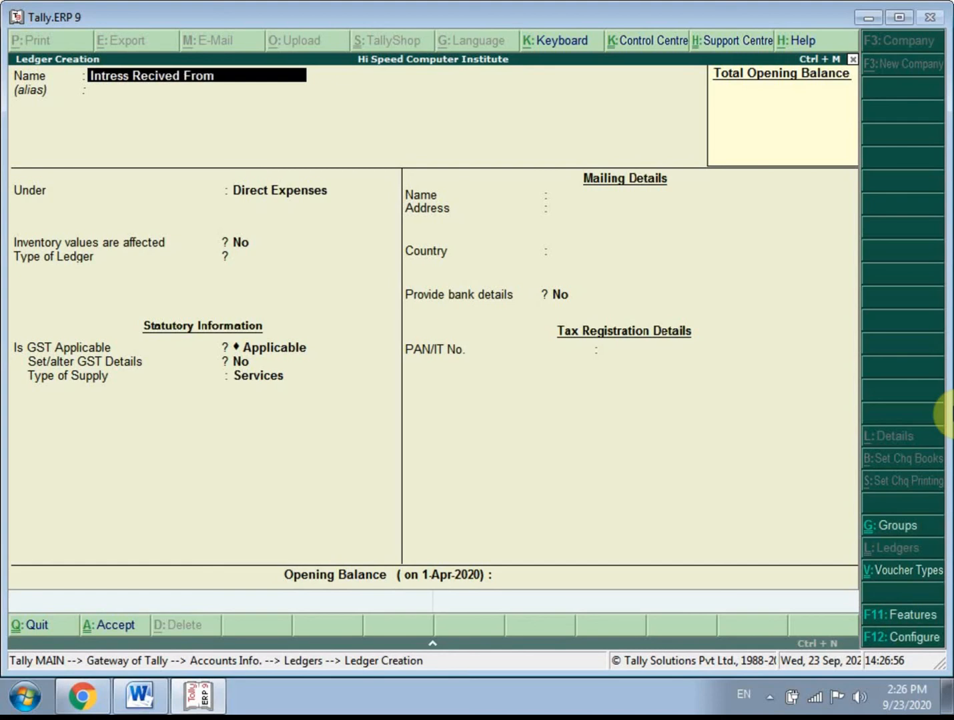
key(Return)
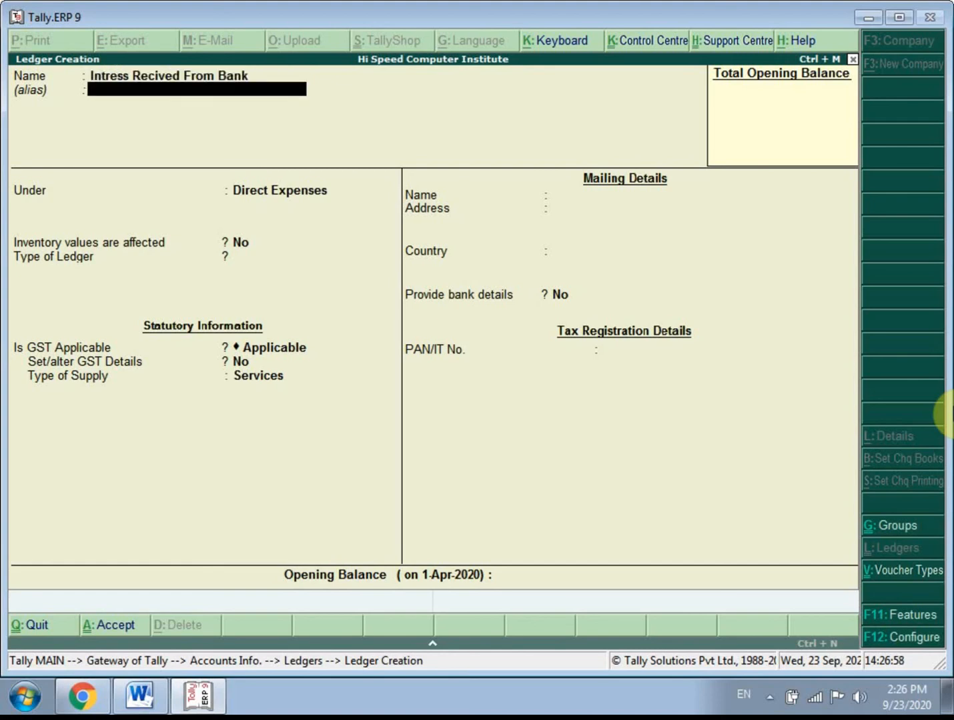
- Leave the alias blank and place the Intress Recived From Bank ledger under the Indirect Incomes group
key(Return)
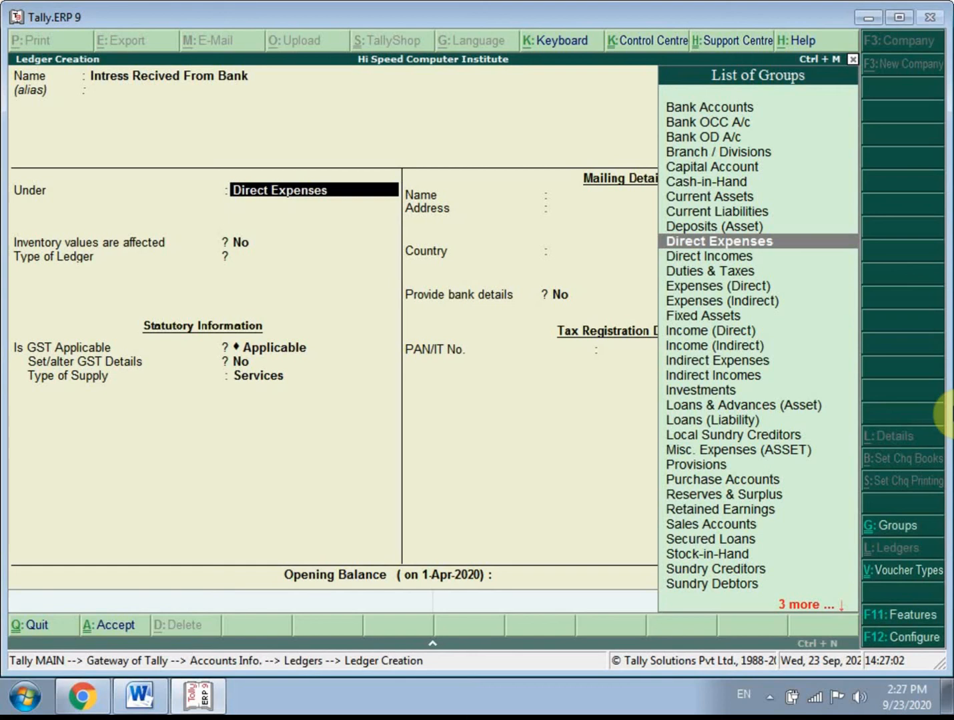
key(Down)
key(Down)
key(Down)
key(Down)
key(Down)
key(Down)
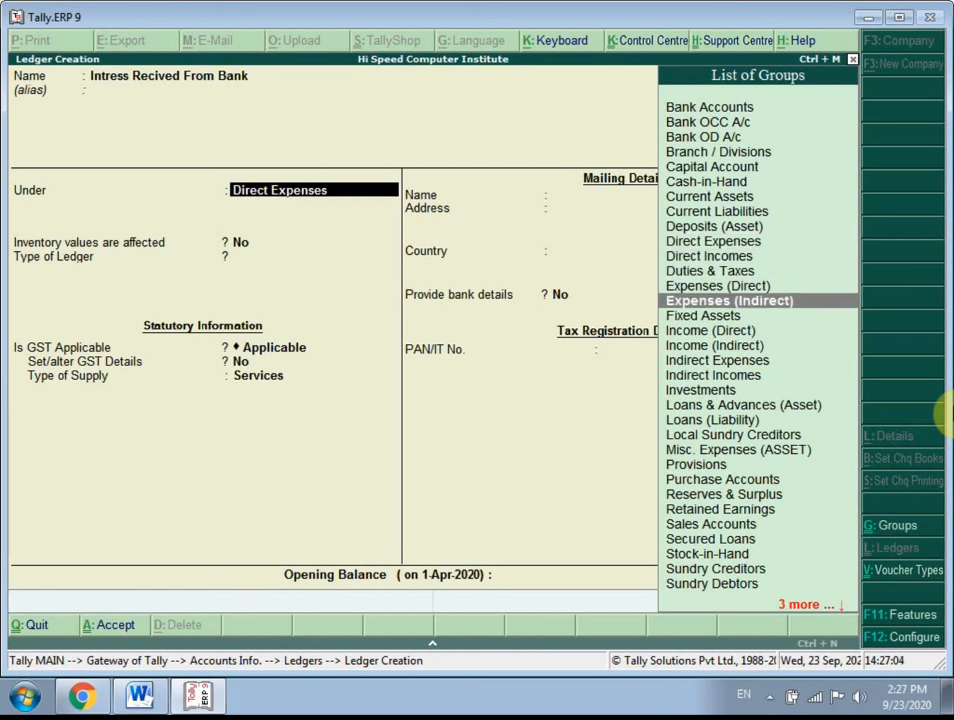
key(Down)
key(Down)
key(Down)
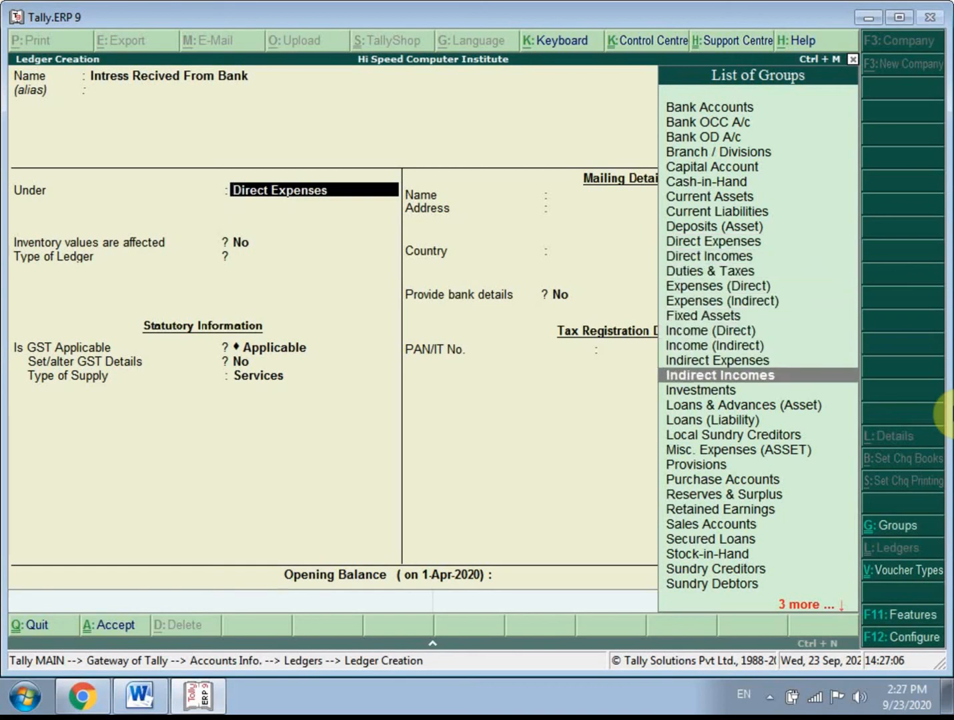
key(Return)
- Keep inventory unaffected, ledger type Not Applicable and the GST Services defaults for the bank interest ledger, leave its opening balance blank, and save it
key(Return)
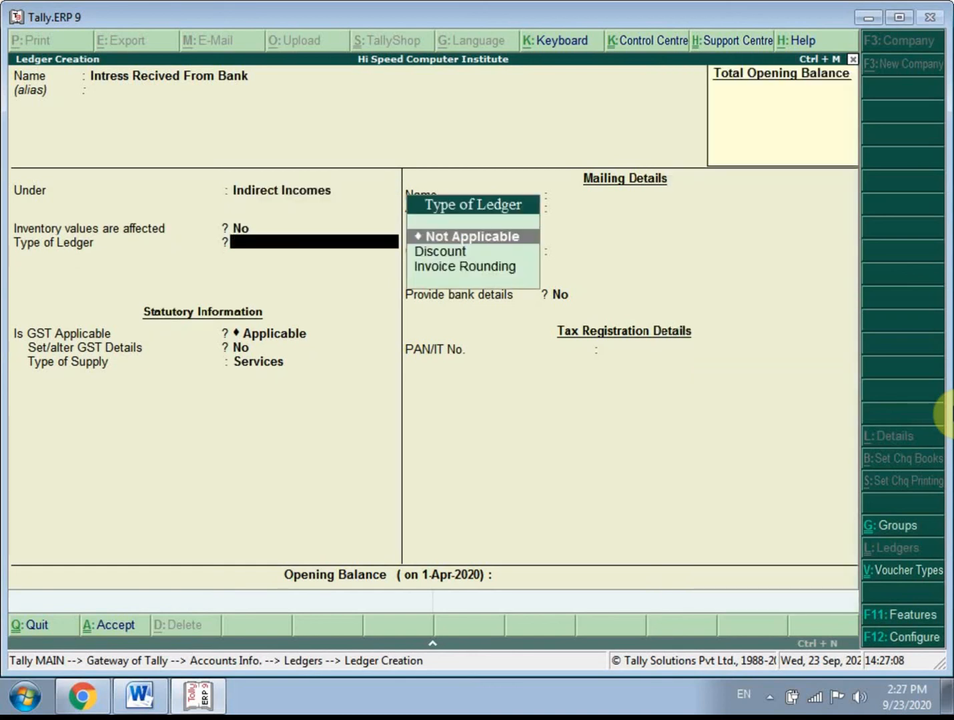
key(Return)
key(Return)
key(Return)
key(Return)
key(Return)
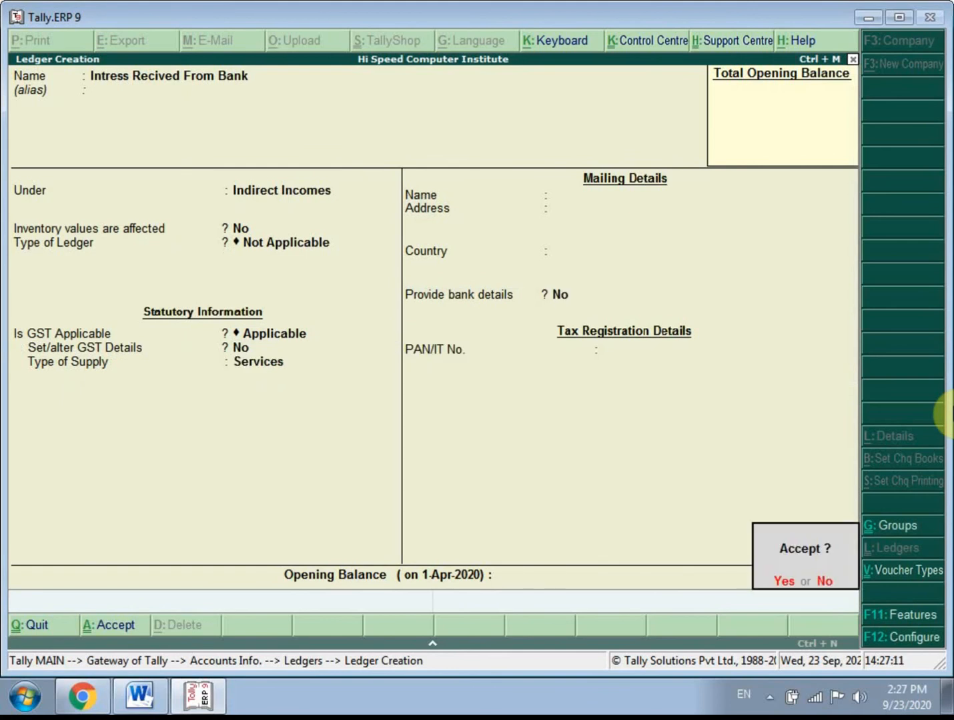
- Name the new ledger Comition Recived, without an alias
key(Return)
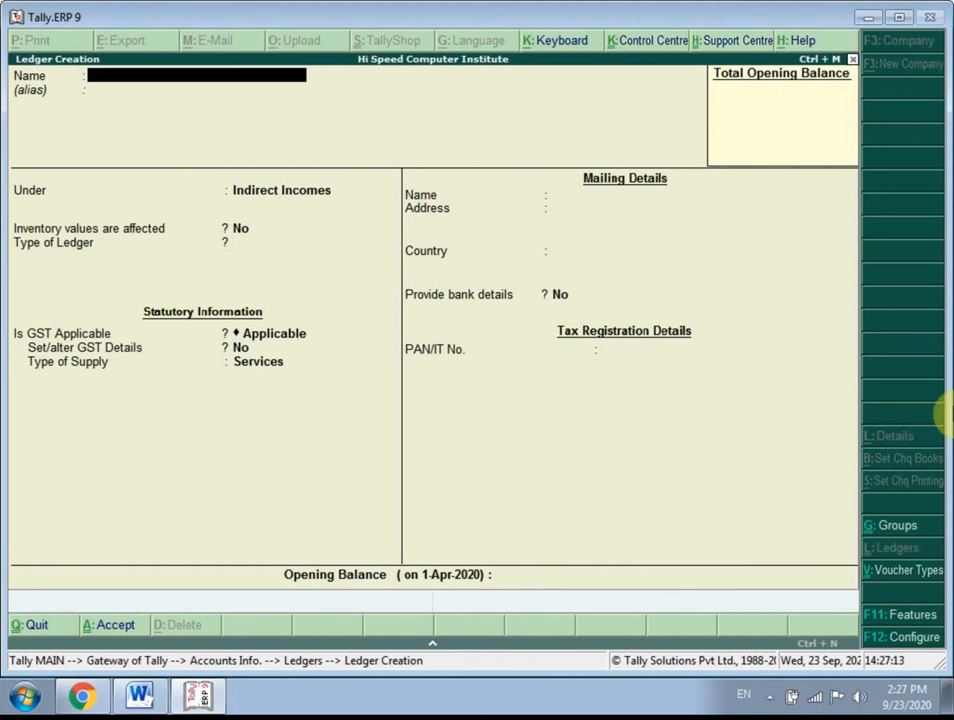
text(Comition Recived)
key(Return)
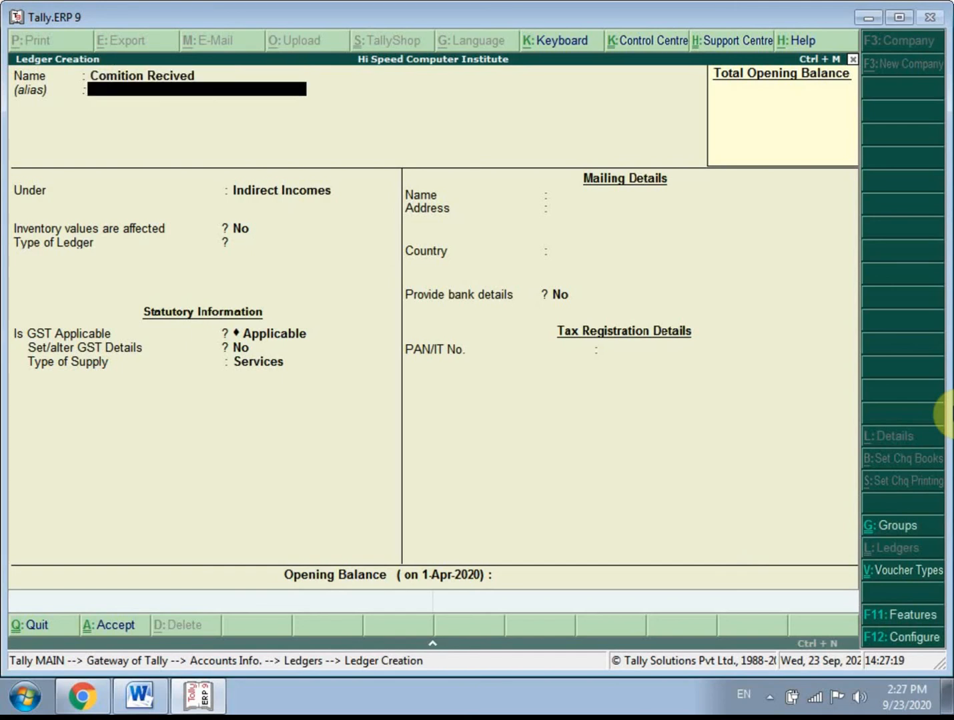
key(Return)
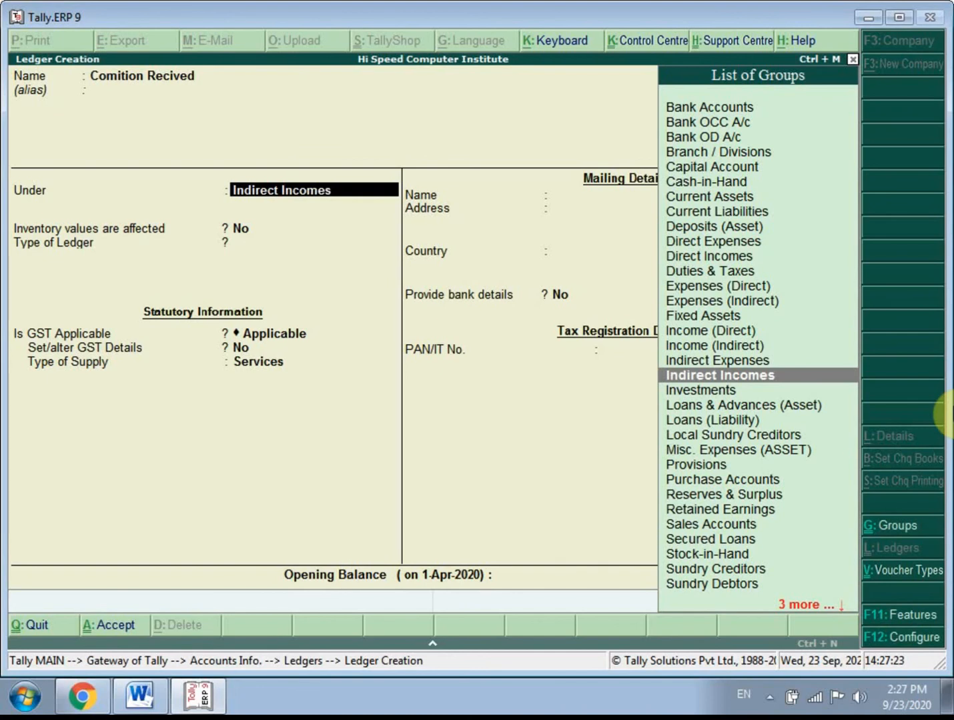
- Keep Comition Recived under Indirect Incomes with ledger type Not Applicable and Services supply, and save the ledger
key(Return)
key(Return)
key(Return)
key(Return)
key(Return)
key(Return)
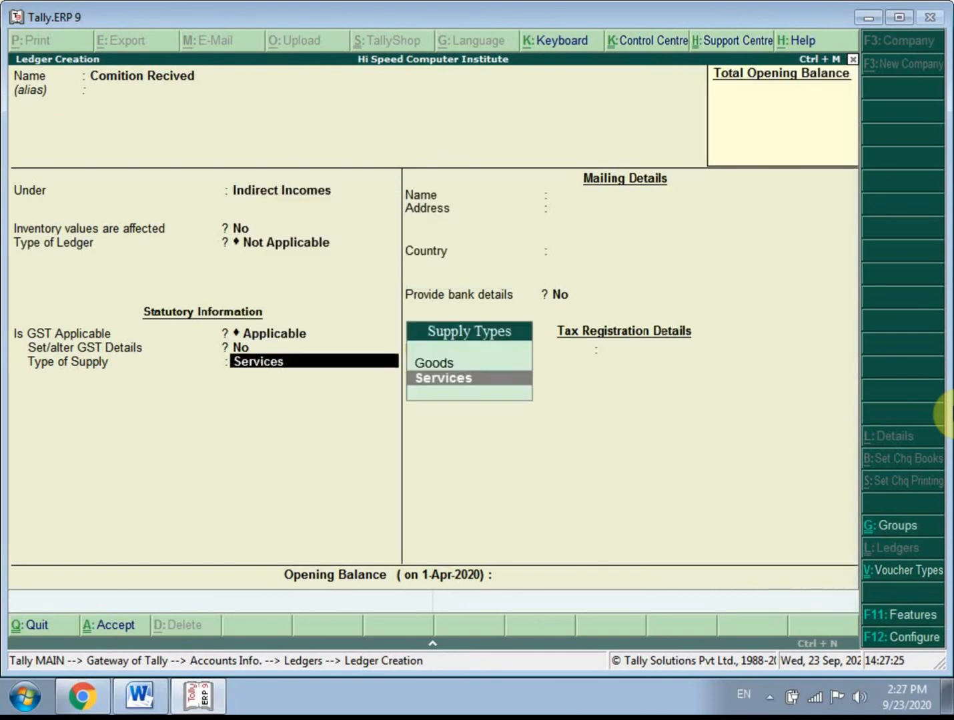
key(Return)
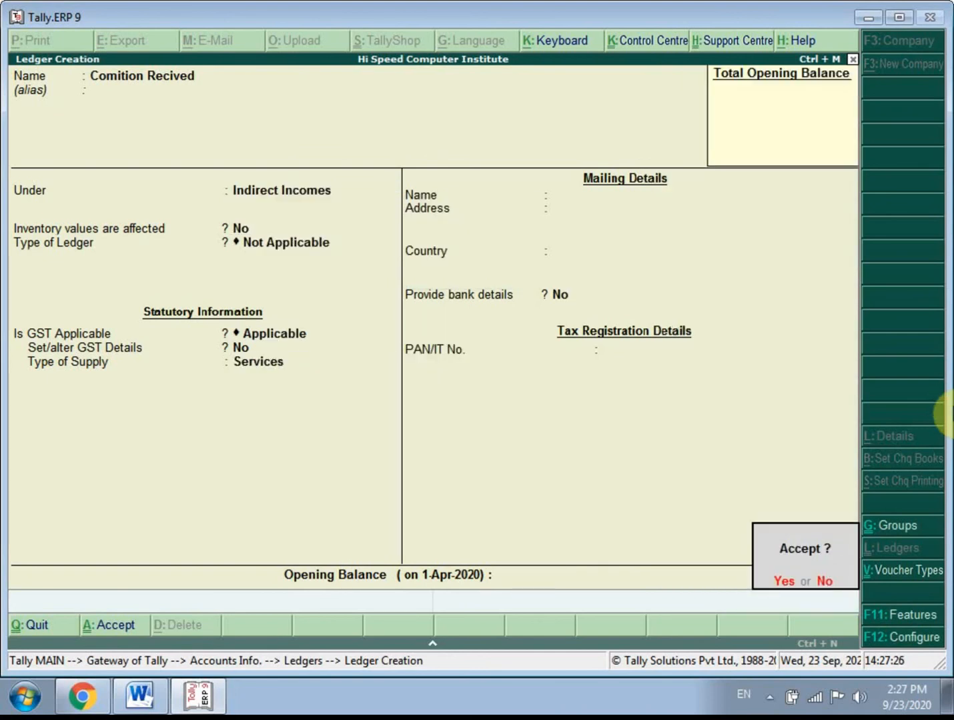
key(Return)
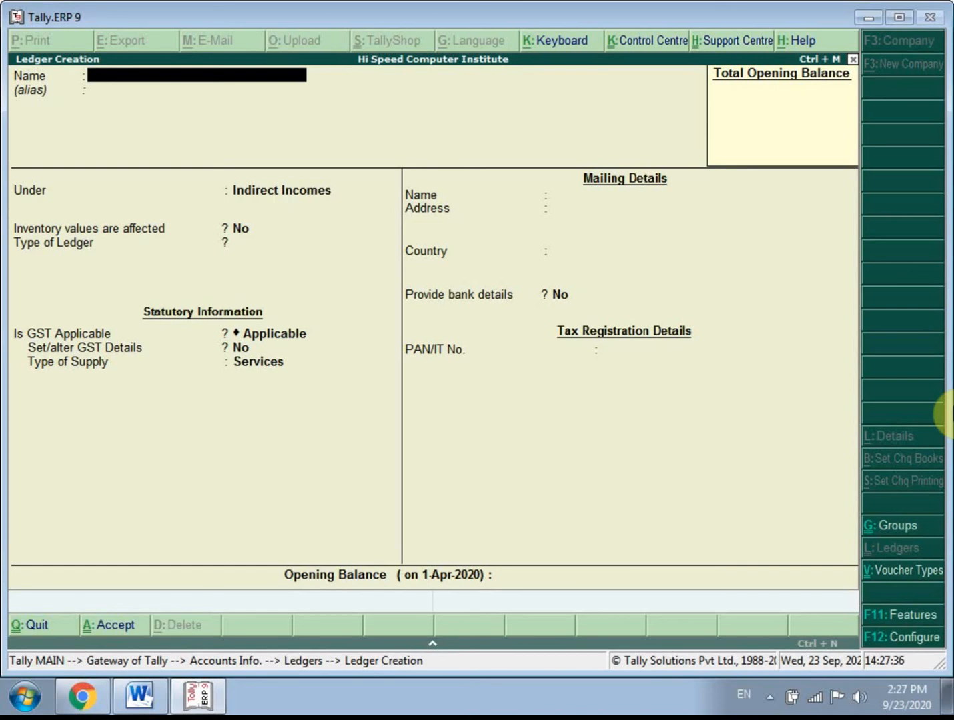
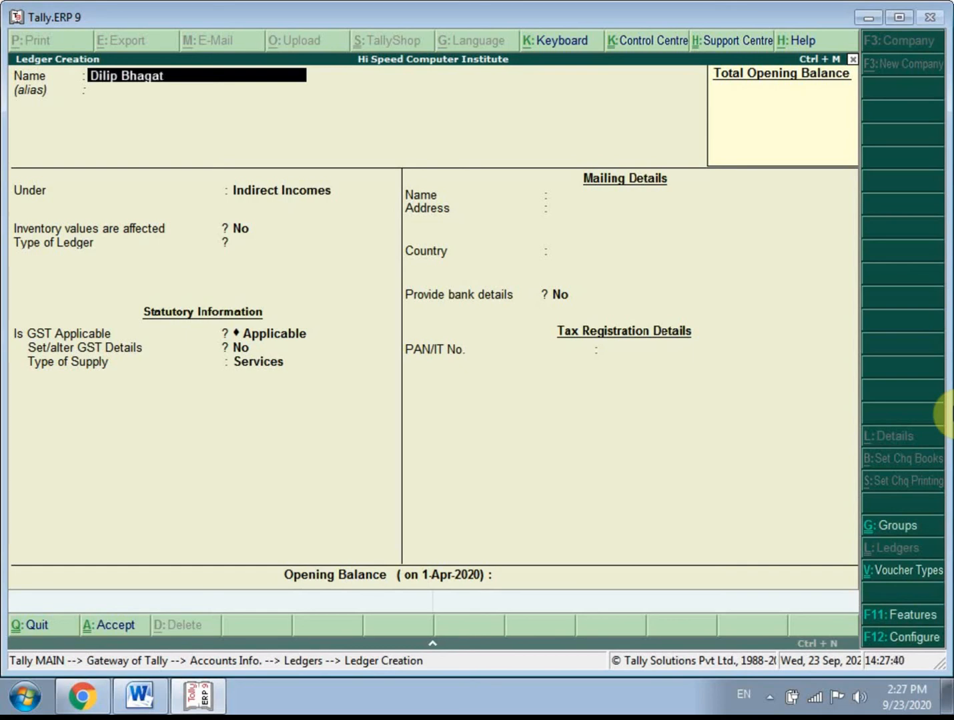
- Name the new ledger with the owner's full name followed by Capital Withdrawn A/c, without an alias
text( Capital with)
text(dra)
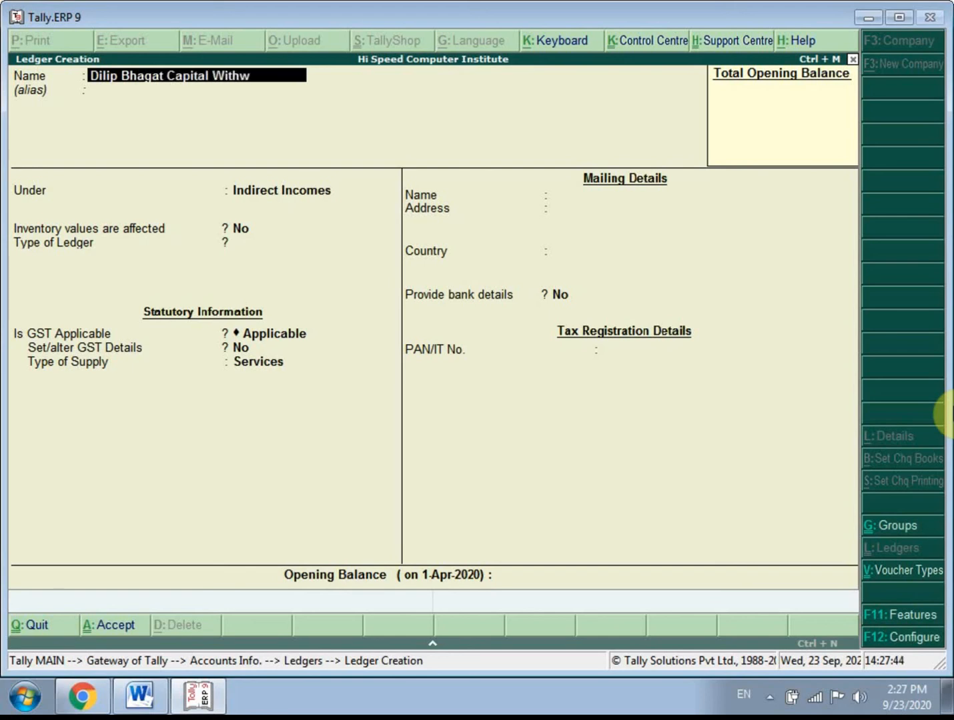
text(wn a/c)
key(Return)
key(Return)
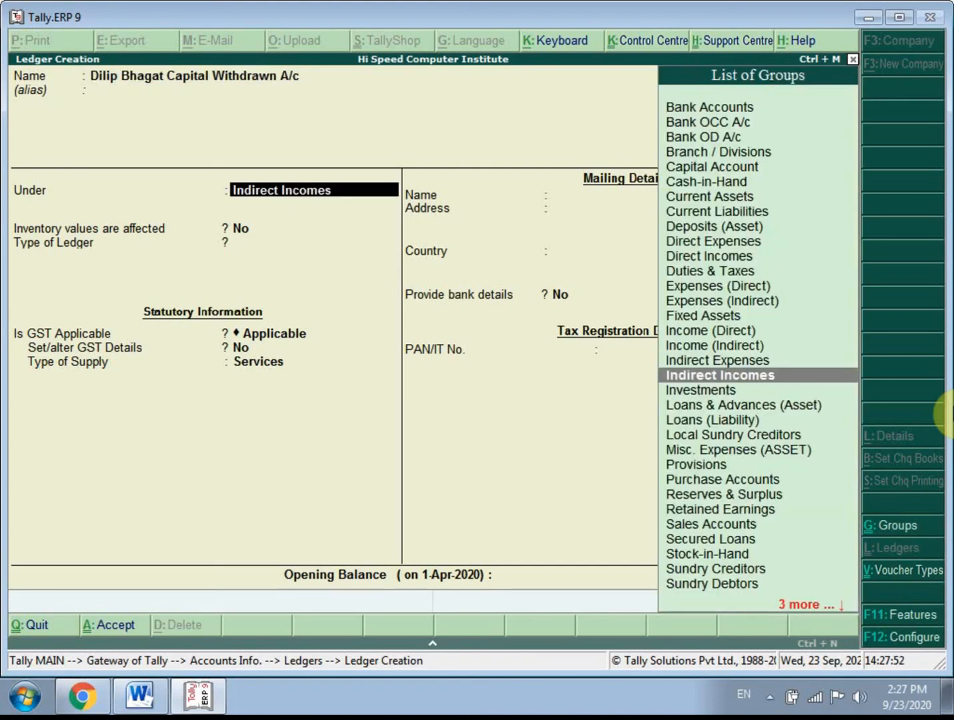
- Place the Capital Withdrawn A/c ledger under the Capital Account group
key(Up)
key(Up)
key(Up)
key(Up)
key(Up)
key(Up)
key(Up)
key(Up)
key(Up)
key(Up)
key(Up)
key(Up)
key(Up)
key(Up)
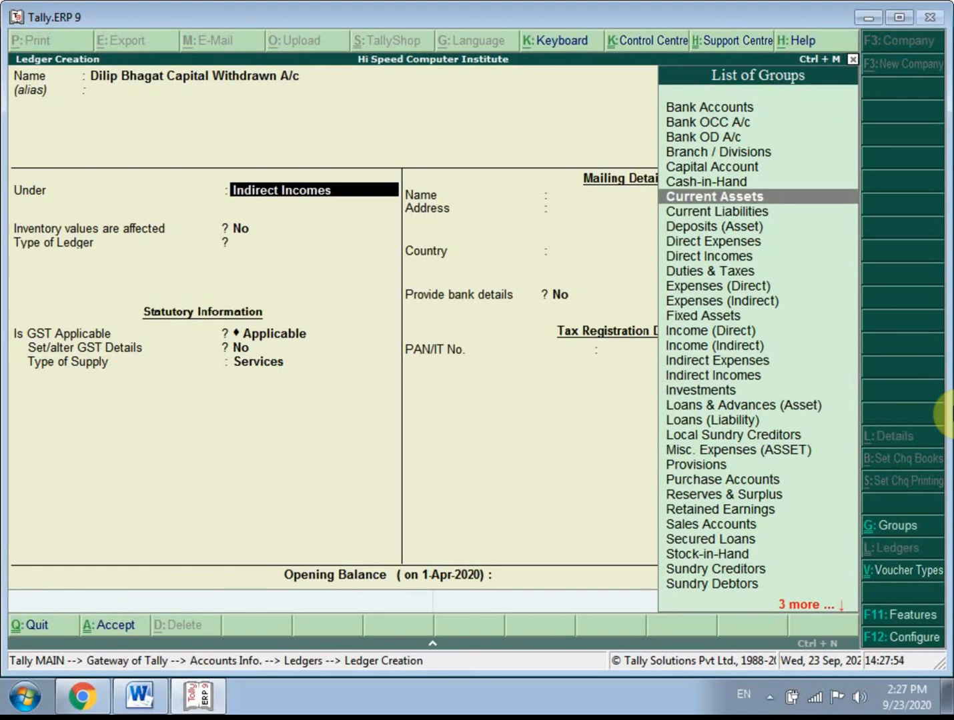
key(Down)
key(Up)
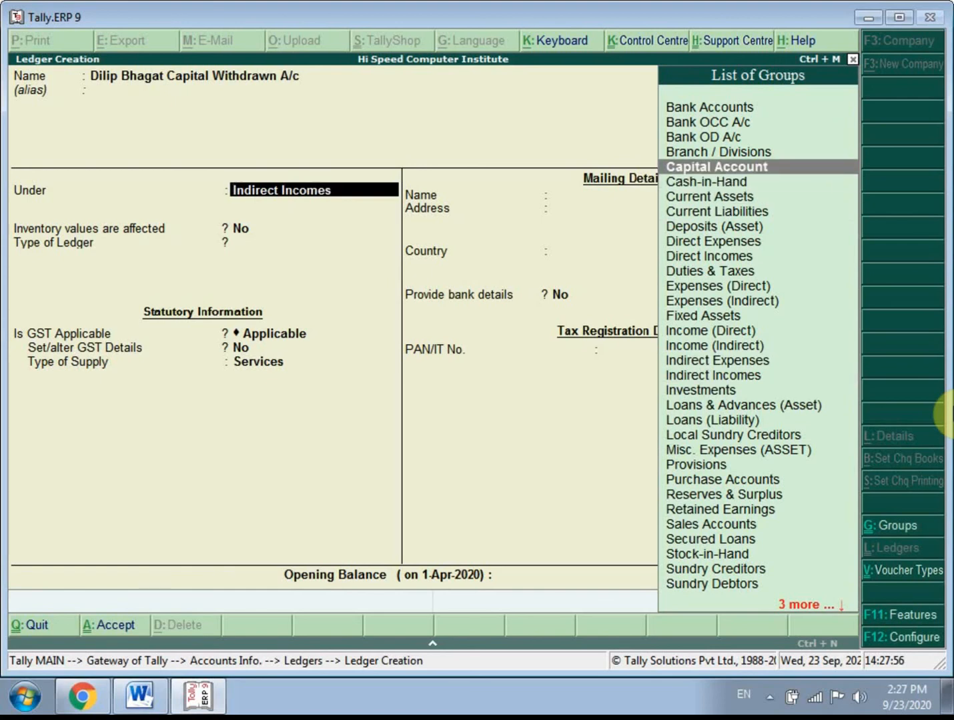
key(Return)
- Keep the capital withdrawal ledger's inventory, mailing, bank and tax registration defaults, leave the opening balance blank, and save the ledger
key(Return)
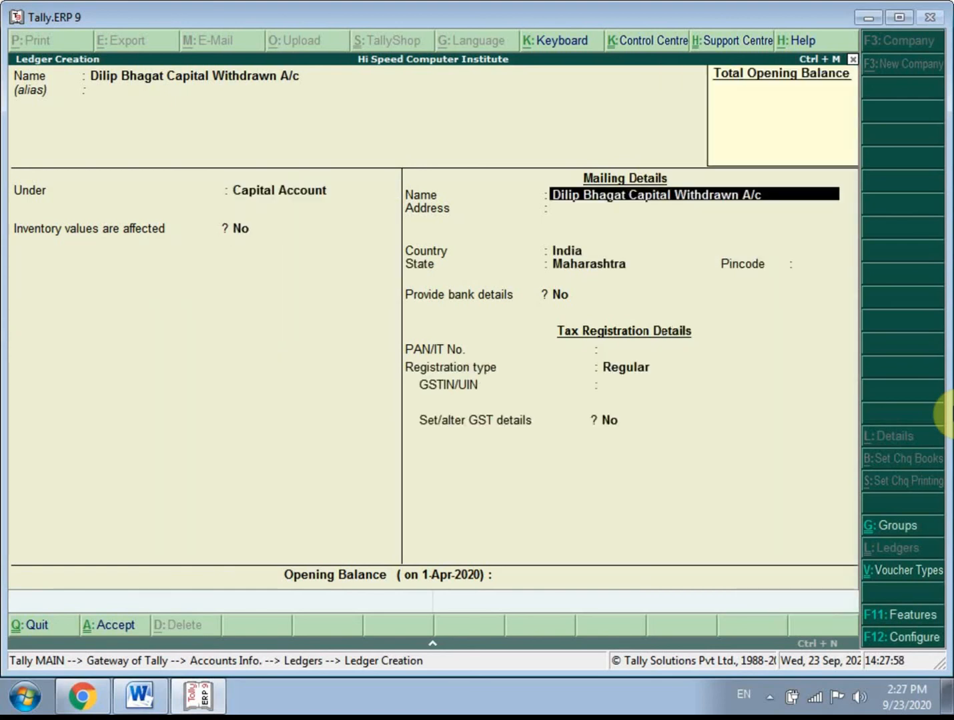
key(Return)
key(Return)
key(Return)
key(Return)
key(Return)
key(Return)
key(Return)
key(Return)
key(Return)
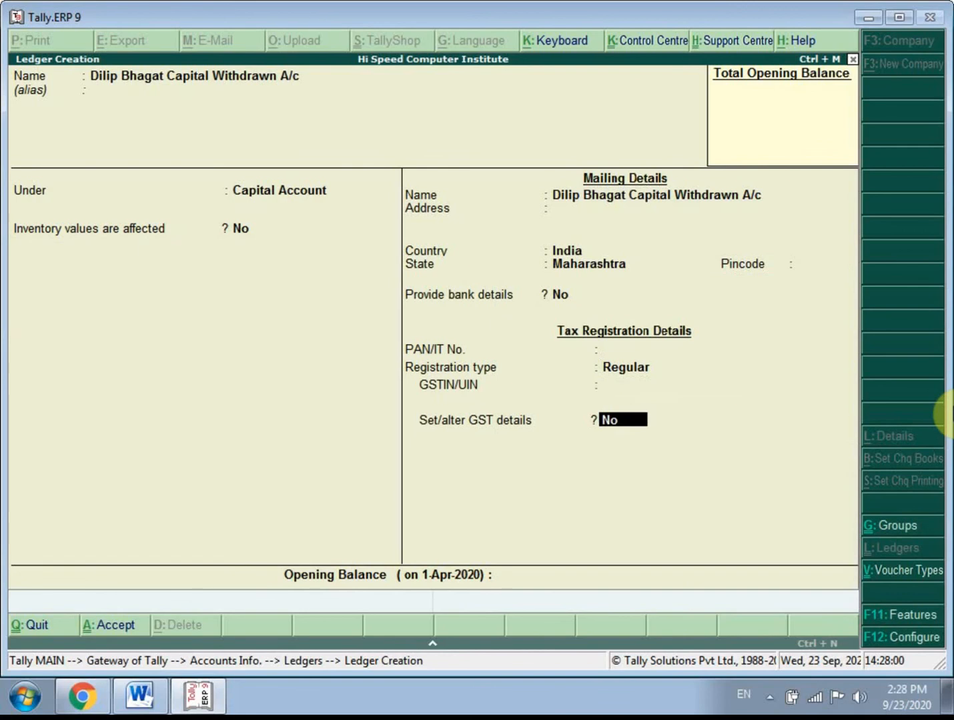
key(Return)
key(Return)
key(Return)
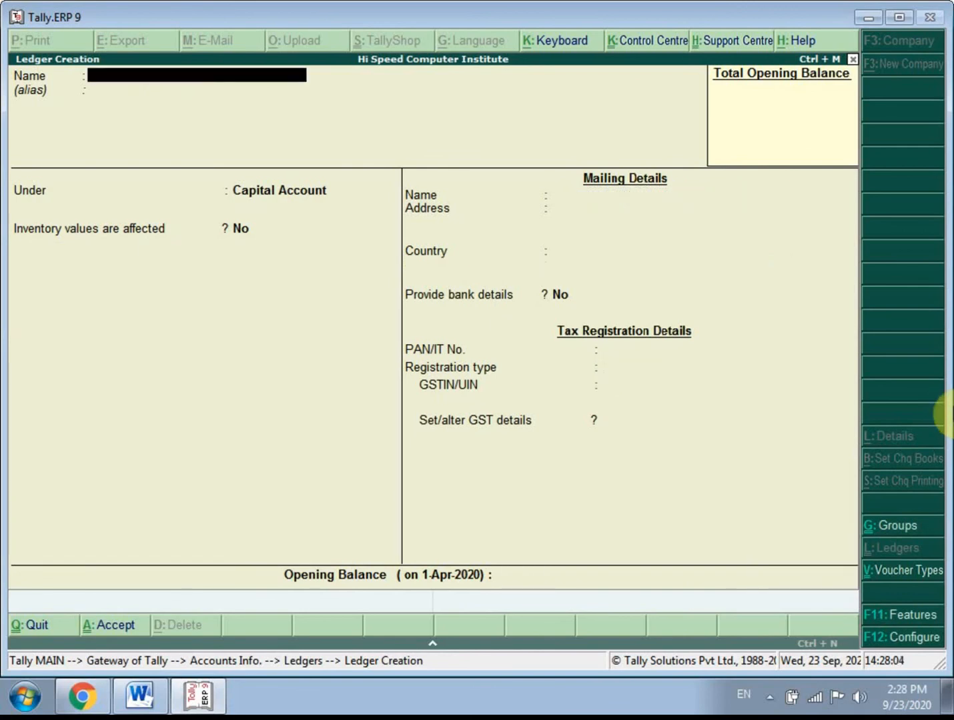
- Name the new ledger Intarstate Purchase Goods@12%
text(P)
key(BackSpace)
text(Intart)
key(BackSpace)
text(ta)
key(BackSpace)
key(BackSpace)
text(state Purchae Goo)
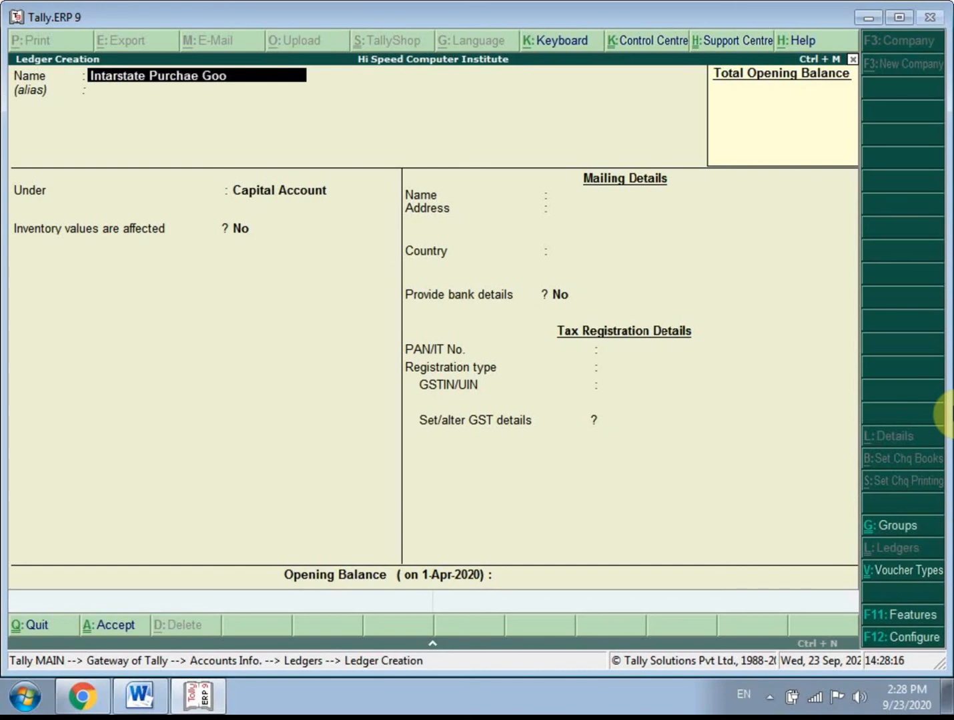
key(BackSpace)
key(BackSpace)
key(BackSpace)
key(BackSpace)
key(BackSpace)
text(se God)
key(BackSpace)
text(ods@12)
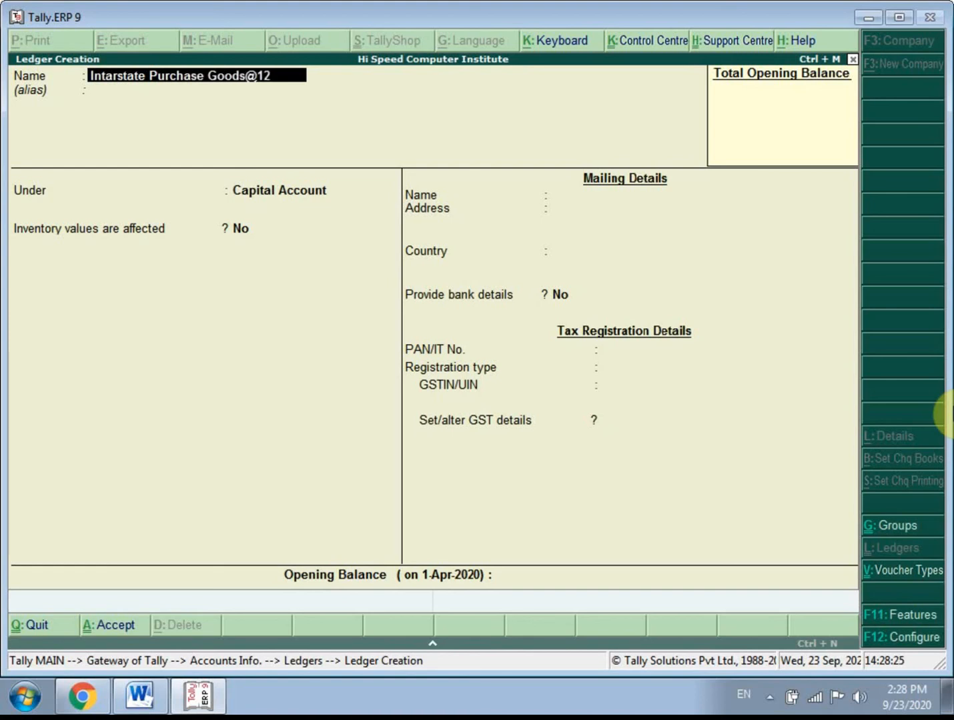
text(%)
key(Return)
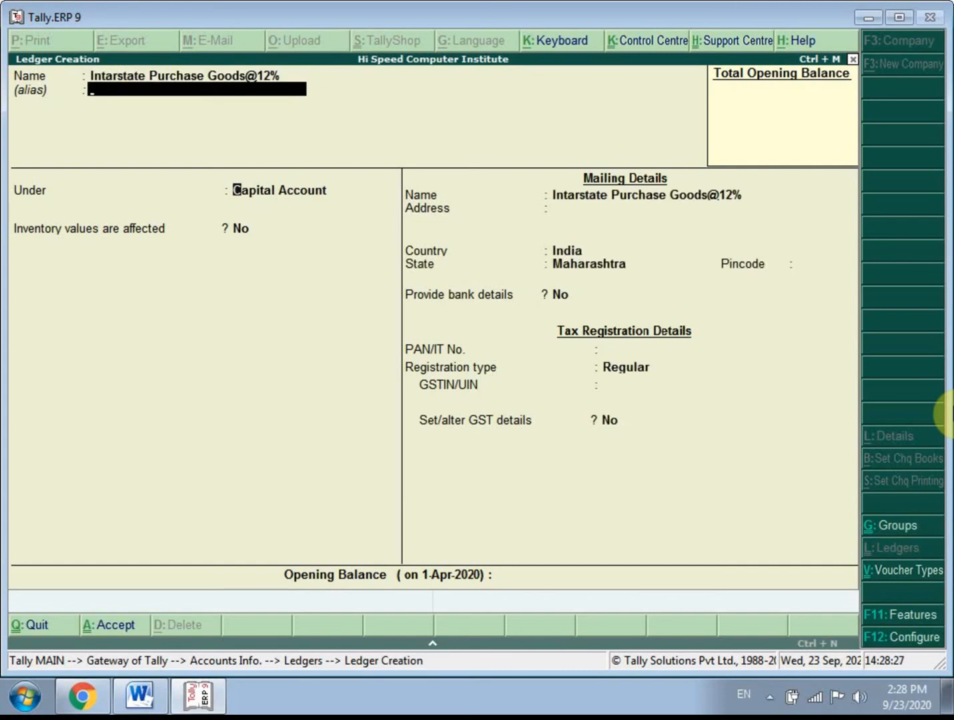
- Place the Intarstate Purchase Goods@12% ledger under Purchase Accounts, with inventory values affected and ledger type Not Applicable
text(Pur)
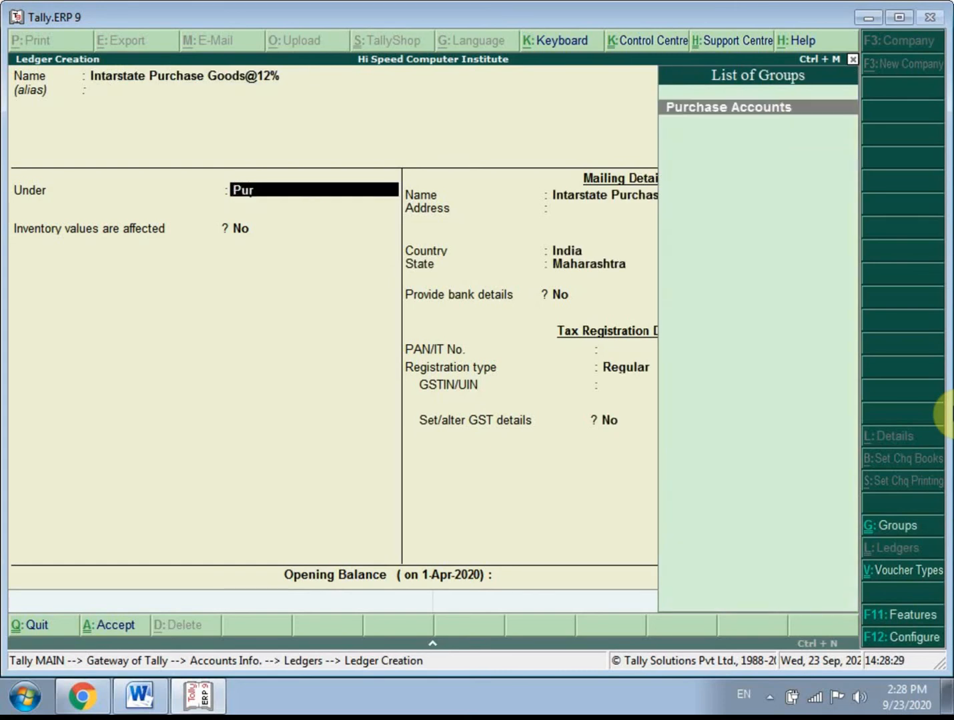
key(Return)
- Enable GST details for the purchase ledger and set the nature of transaction to Interstate Purchase Taxable
key(Return)
key(Return)
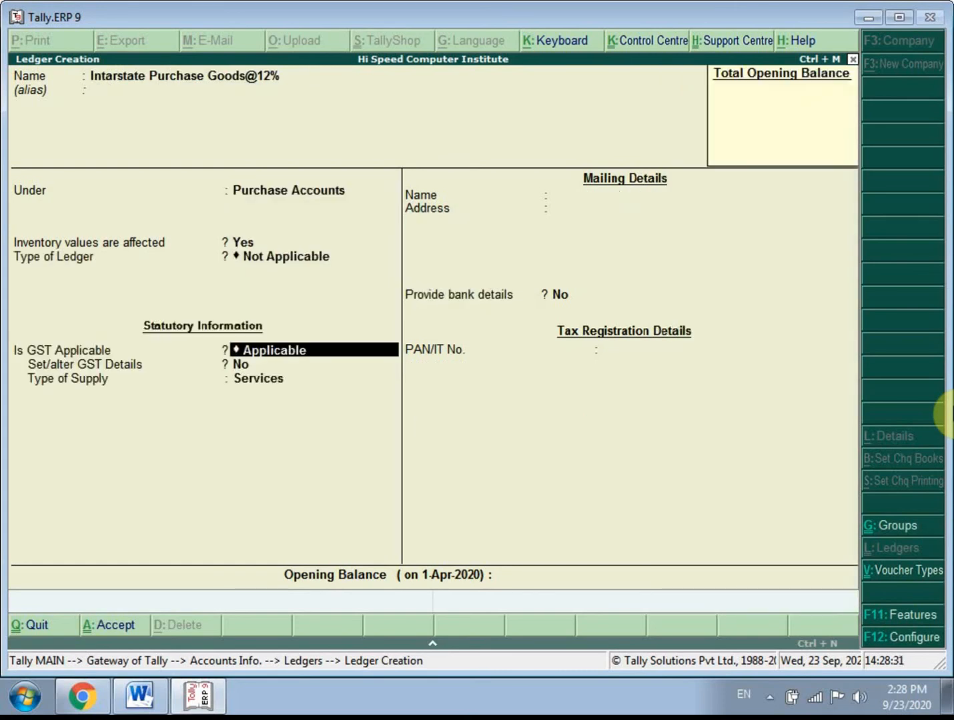
key(Return)
key(y)
key(Return)
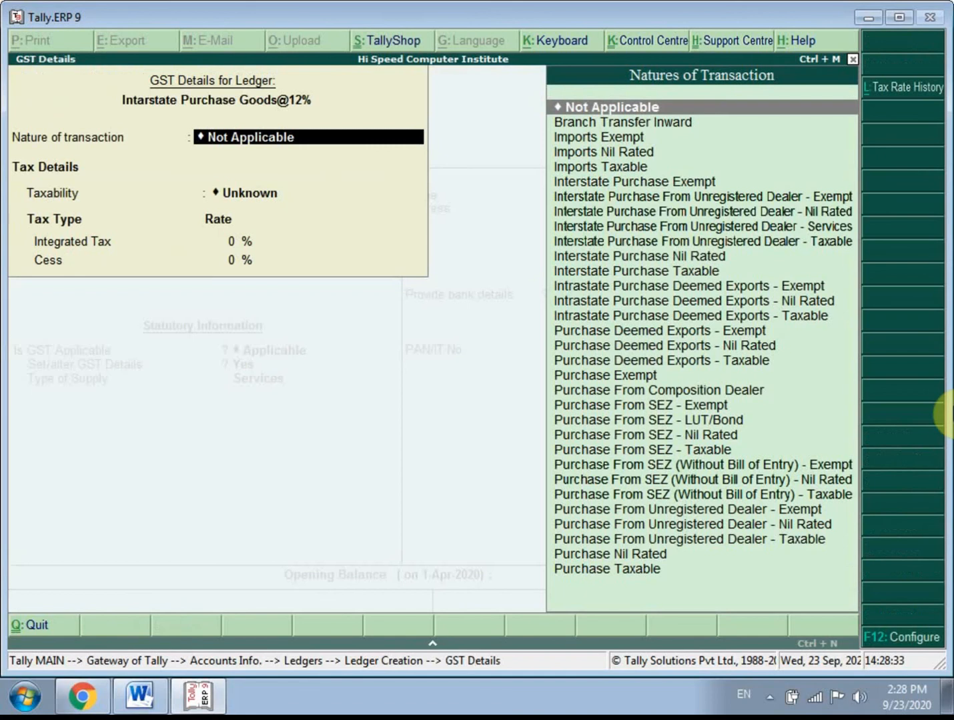
key(Down)
key(Down)
key(Down)
key(Down)
key(Down)
key(Down)
key(Down)
key(Down)
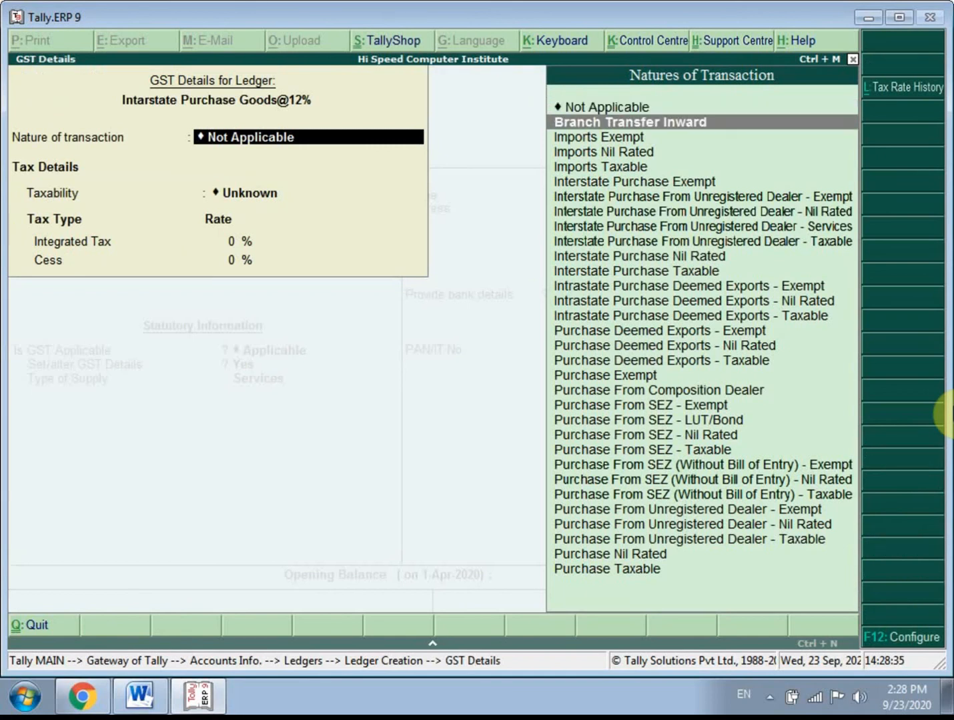
key(Down)
key(Down)
key(Down)
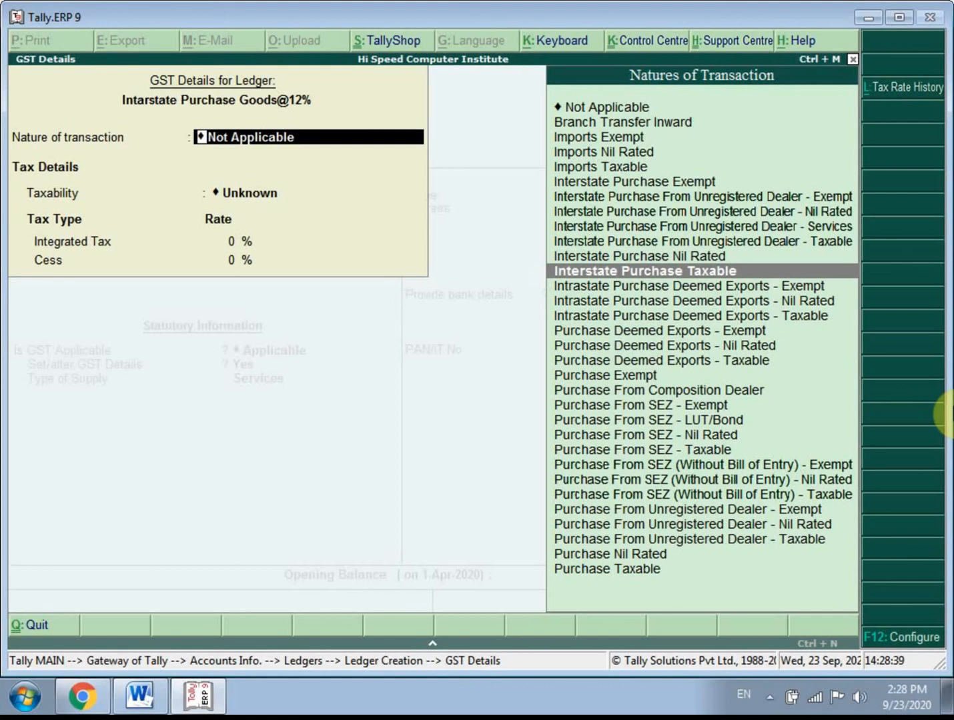
key(Return)
- Set the Integrated Tax rate to 12%, keep Cess at 0%, and finish the purchase ledger's GST details
text(12)
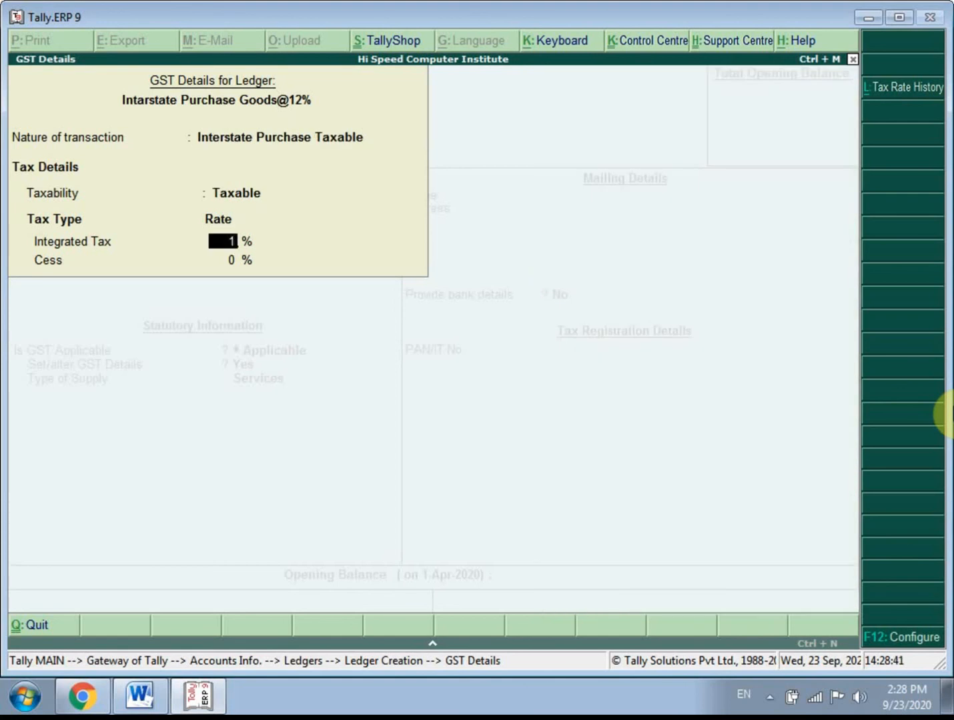
key(Return)
key(Return)
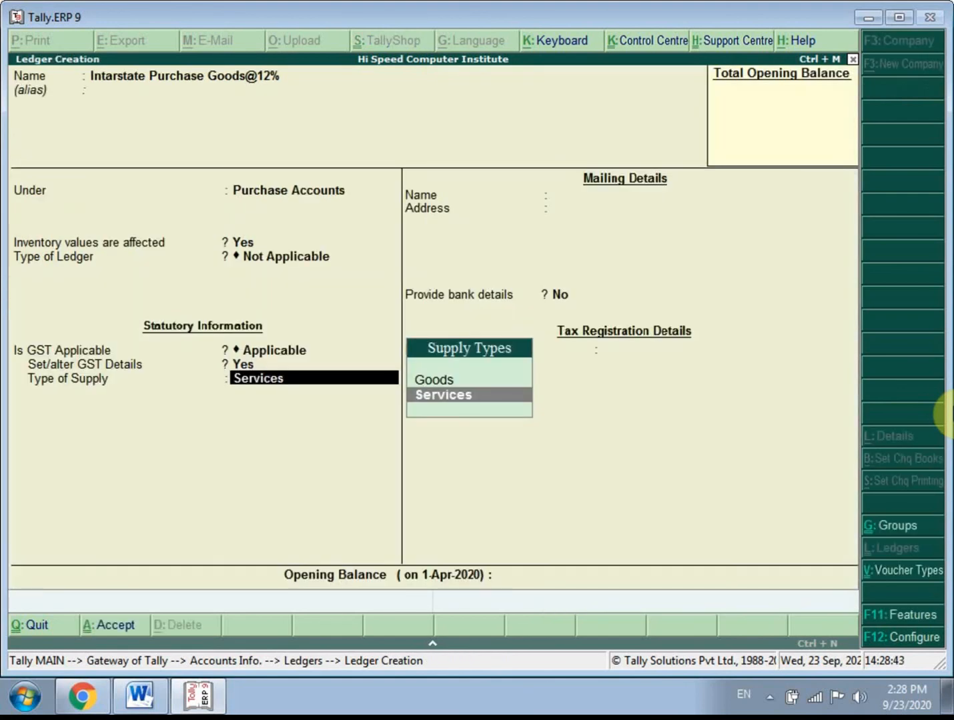
- Set the purchase ledger's type of supply to Goods, keep the bank default, and save the ledger
key(Up)
key(Return)
key(Return)
key(Return)
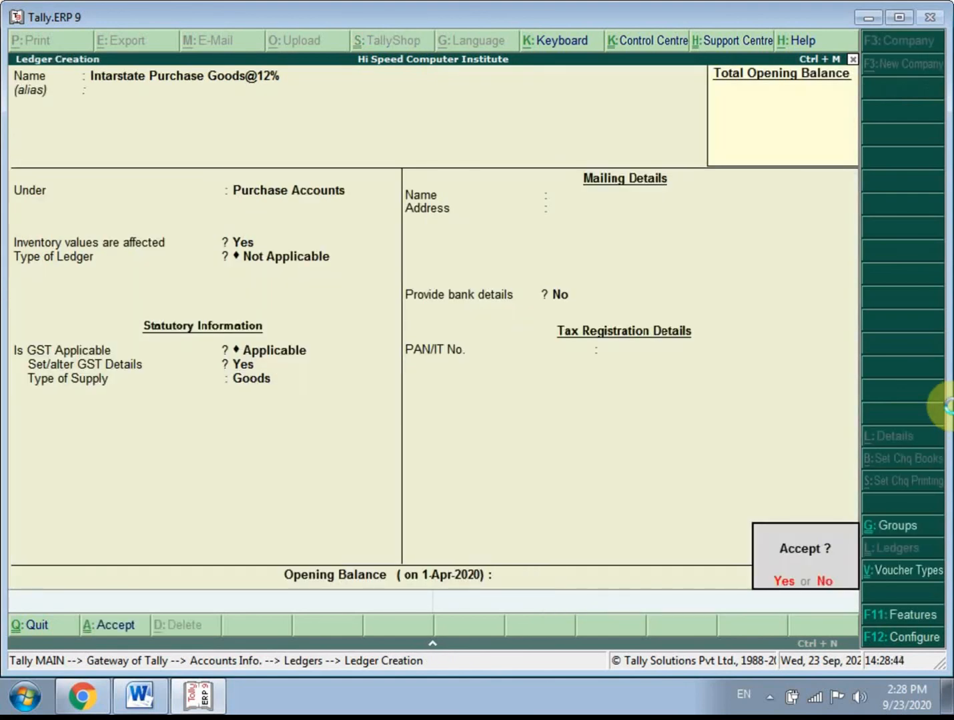
key(Return)
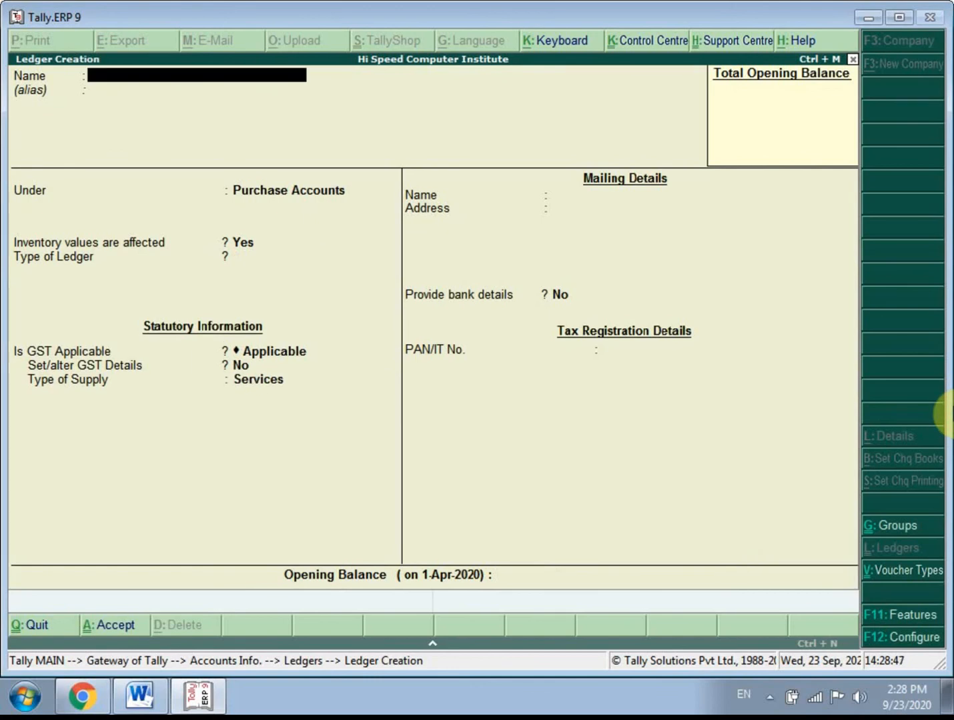
text(Intarstate Sale)
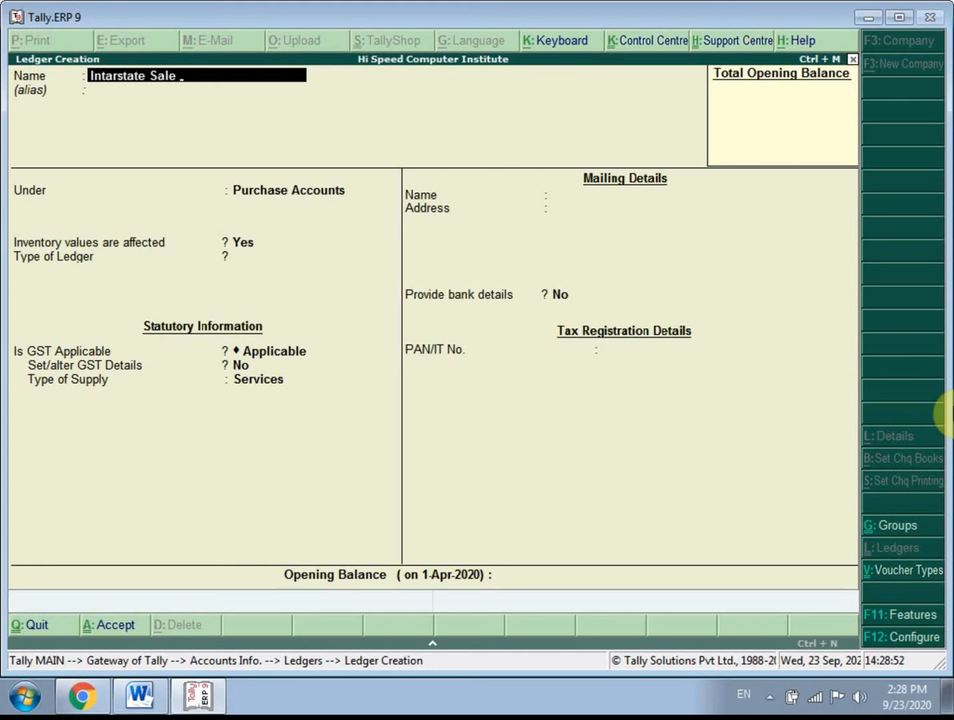
key(BackSpace)
text(es Goods @12)
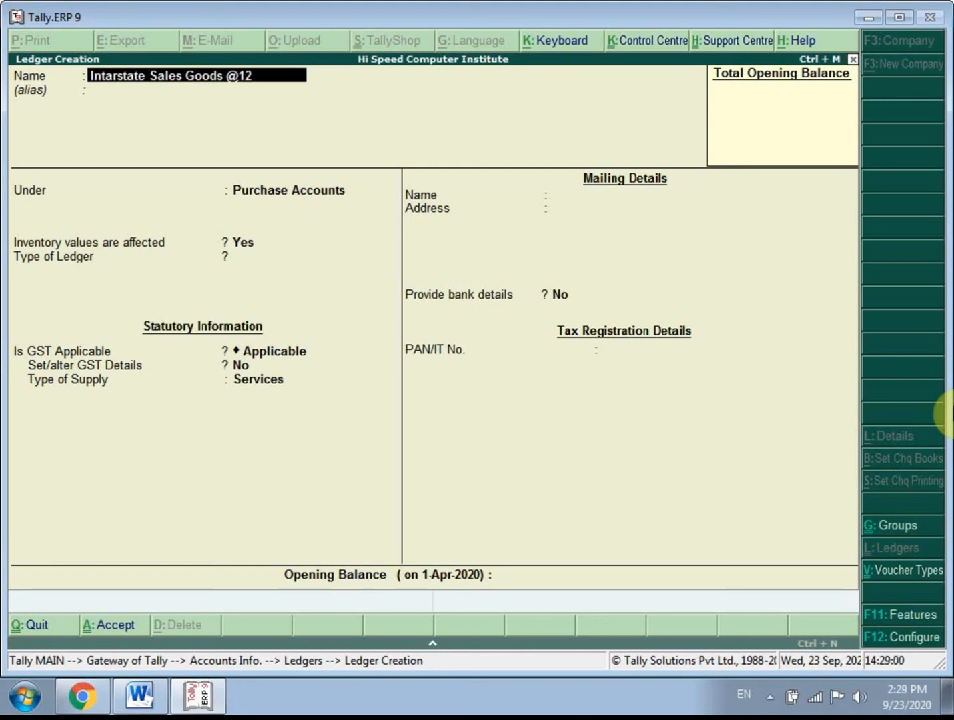
text(%)
key(Return)
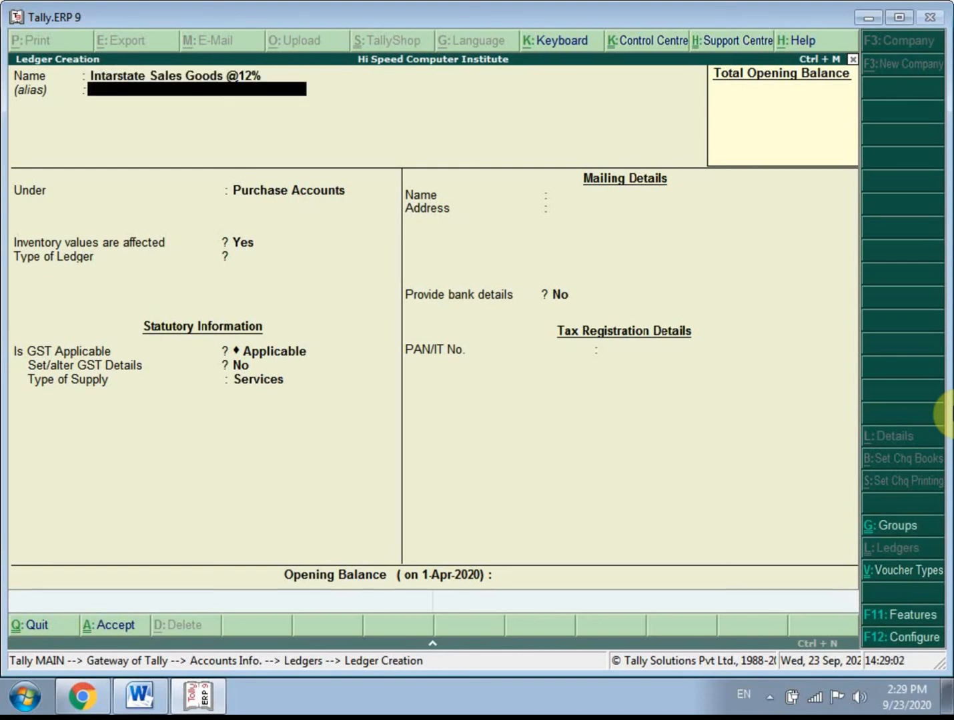
key(Return)
text(Sal)
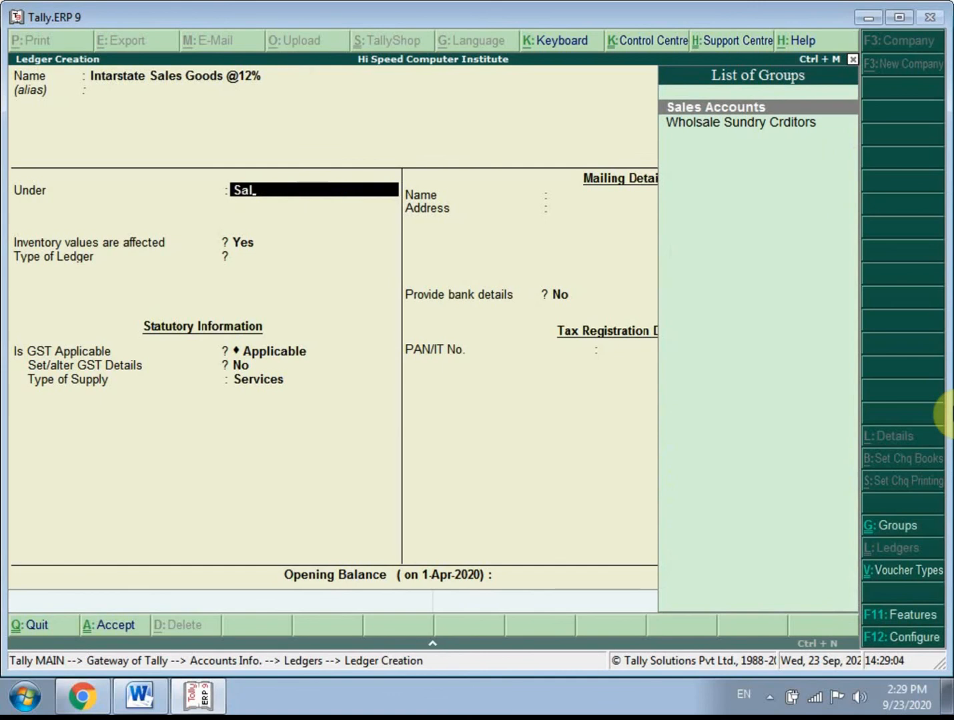
key(Return)
- Enable GST details for the sales ledger and set the nature of transaction to Interstate Sales Taxable
key(Return)
key(Return)
key(Return)
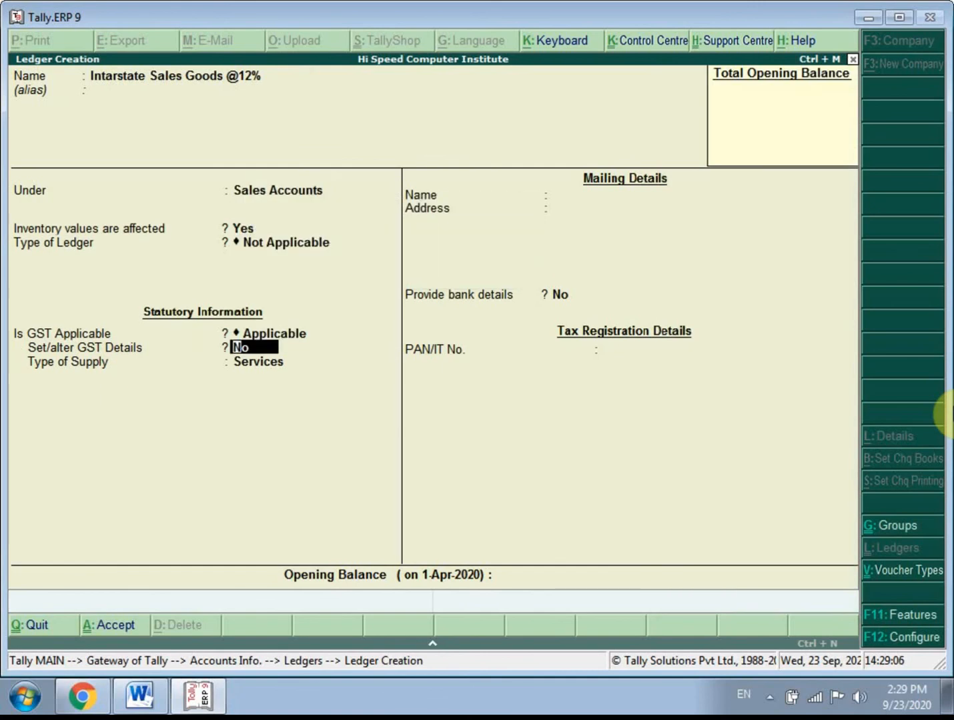
text(y)
key(Return)
key(Down)
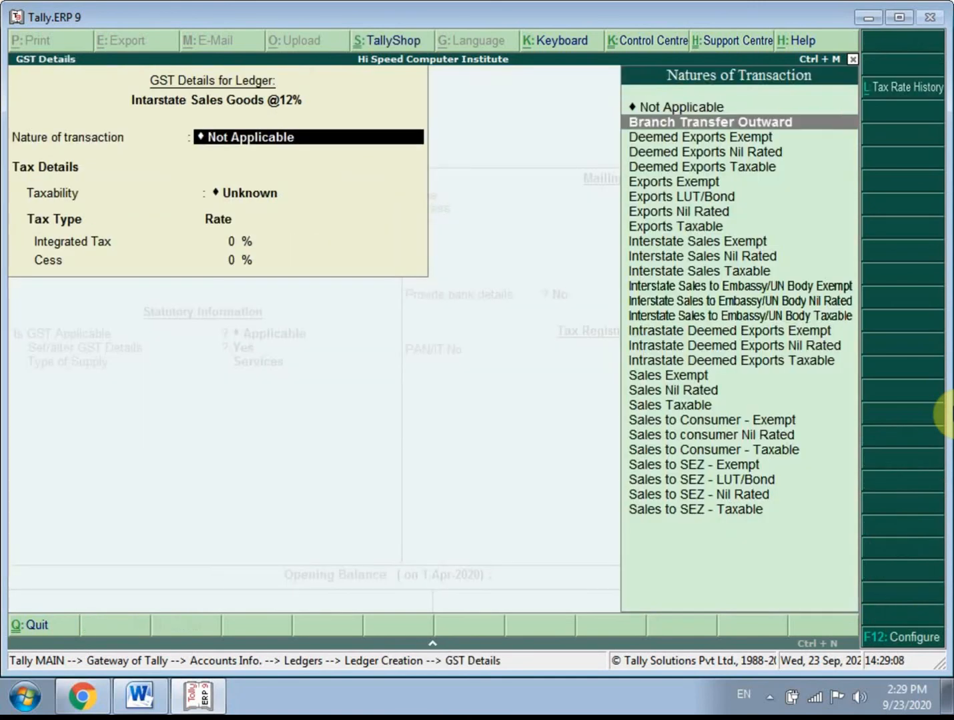
key(Down)
key(Down)
key(Down)
key(Down)
key(Down)
key(Down)
key(Down)
key(Down)
key(Down)
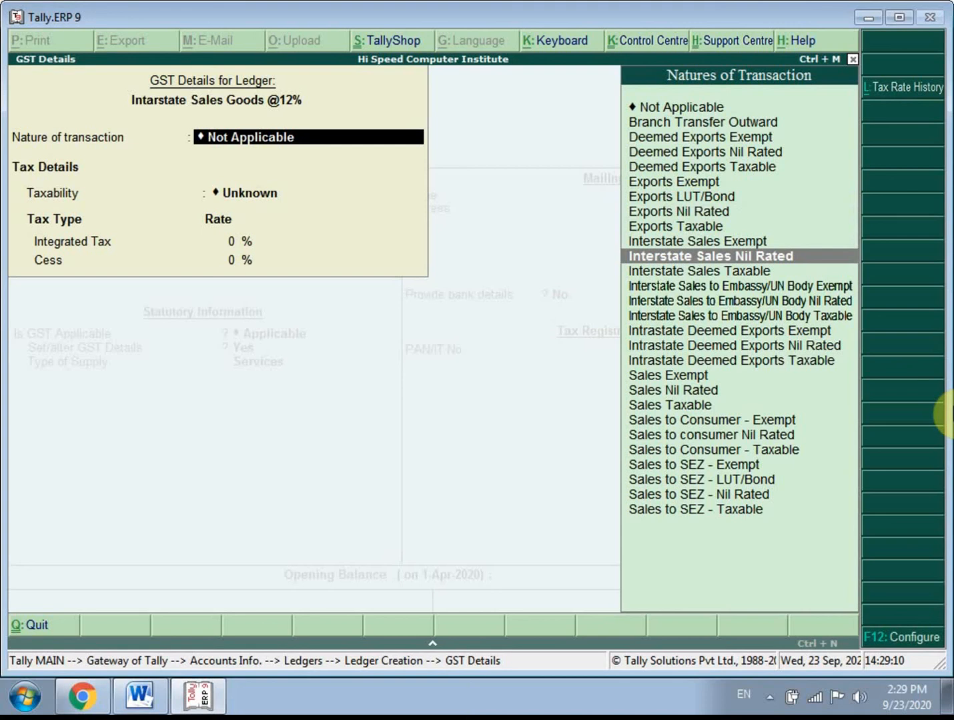
key(Down)
key(Down)
key(Up)
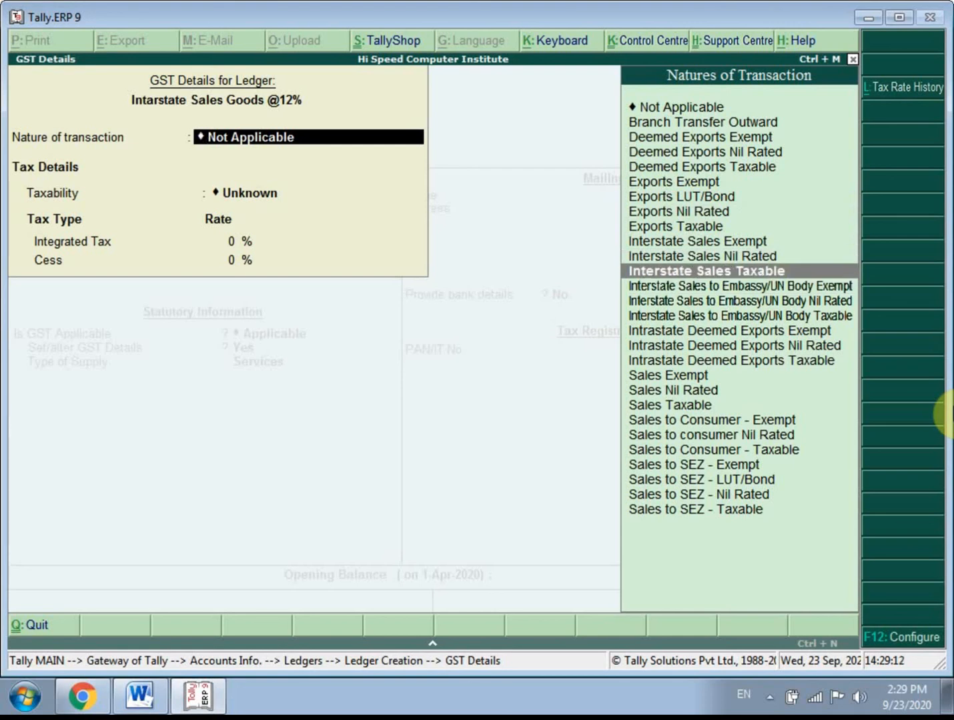
key(Return)
- Set the sales ledger's Integrated Tax rate to 12%, keep Cess at 0%, and finish its GST details
text(12)
key(Return)
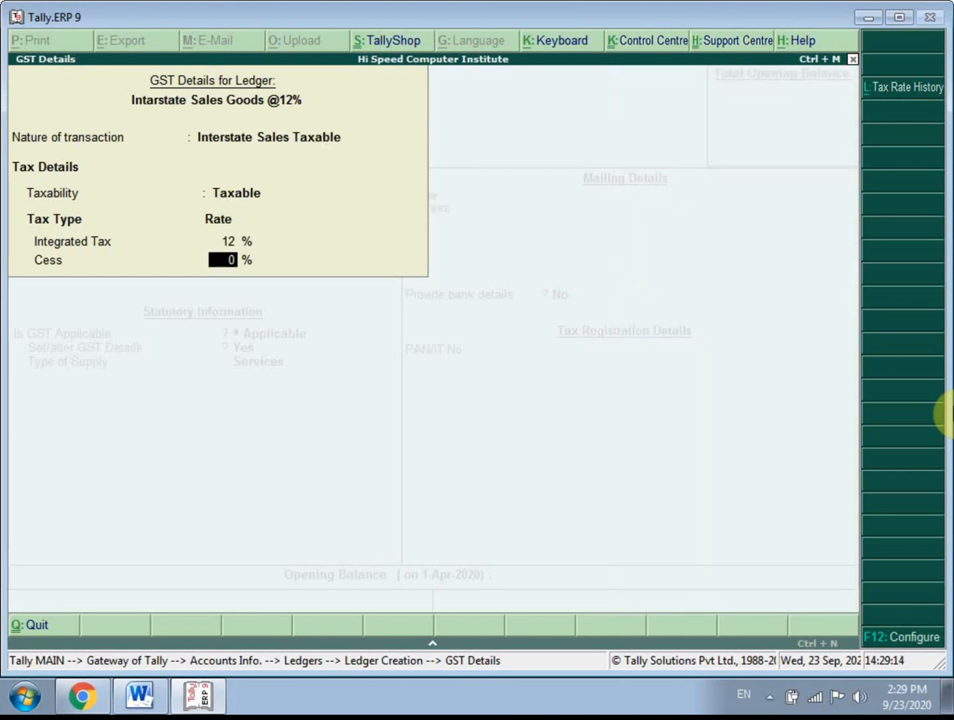
key(Return)
- Set the sales ledger's type of supply to Goods, leave bank details at No, and save the ledger
key(Up)
key(Return)
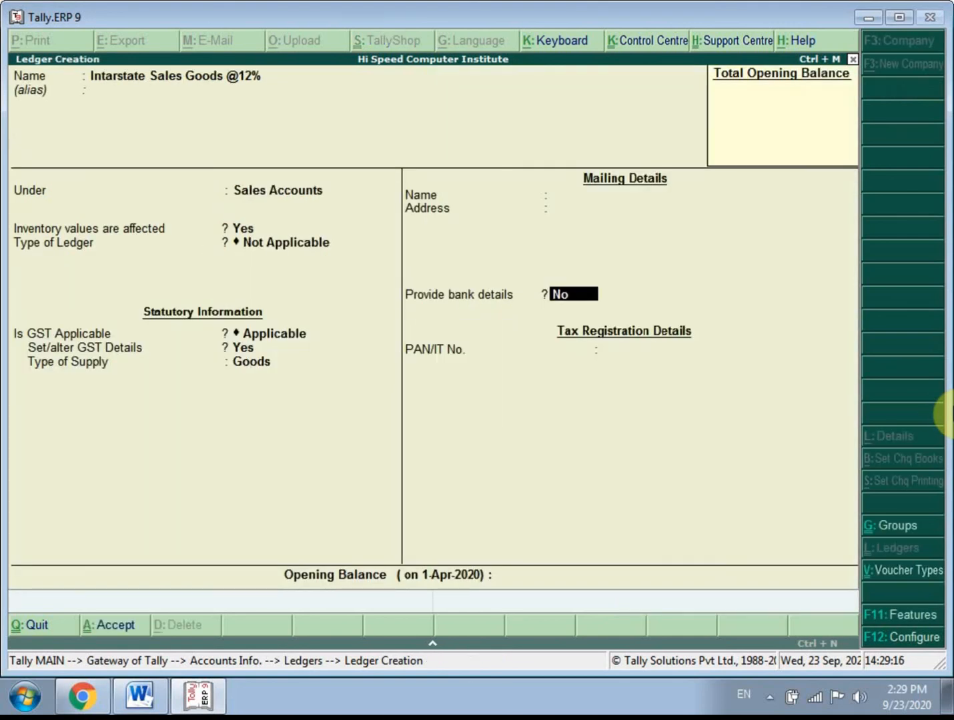
key(Return)
key(Return)
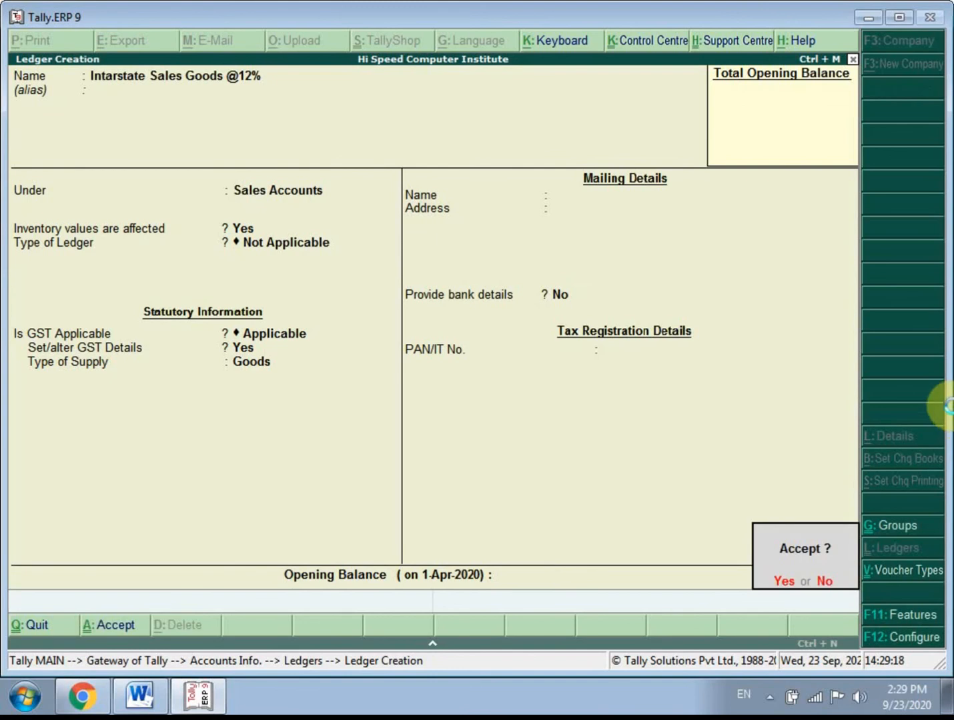
key(Return)
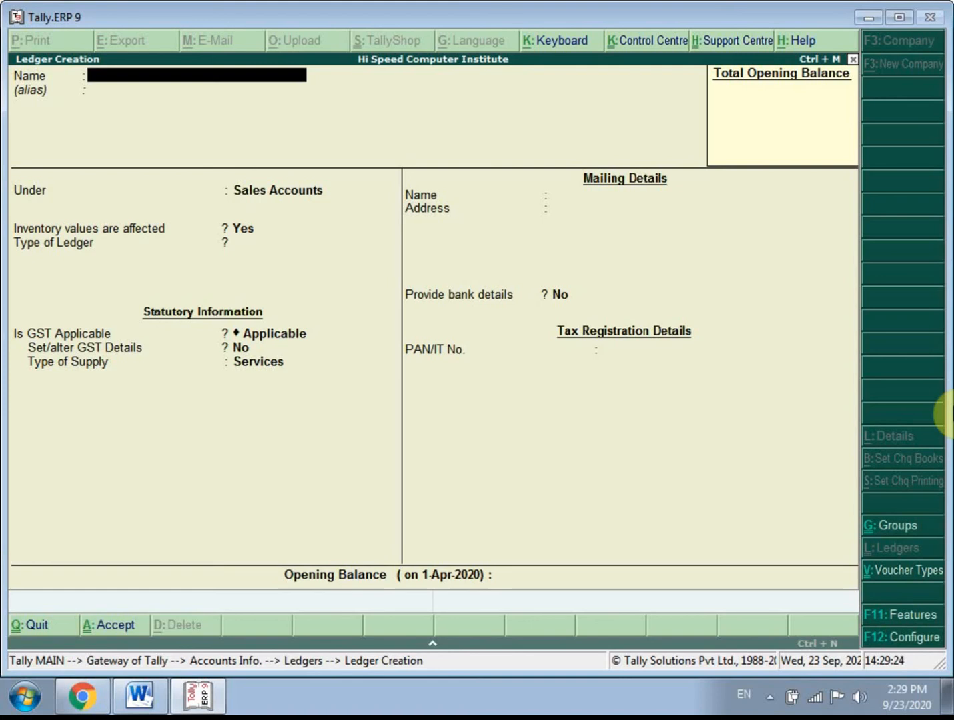
- Name the new ledger Import Goods@12% and leave its alias blank
text(Import Goods@)
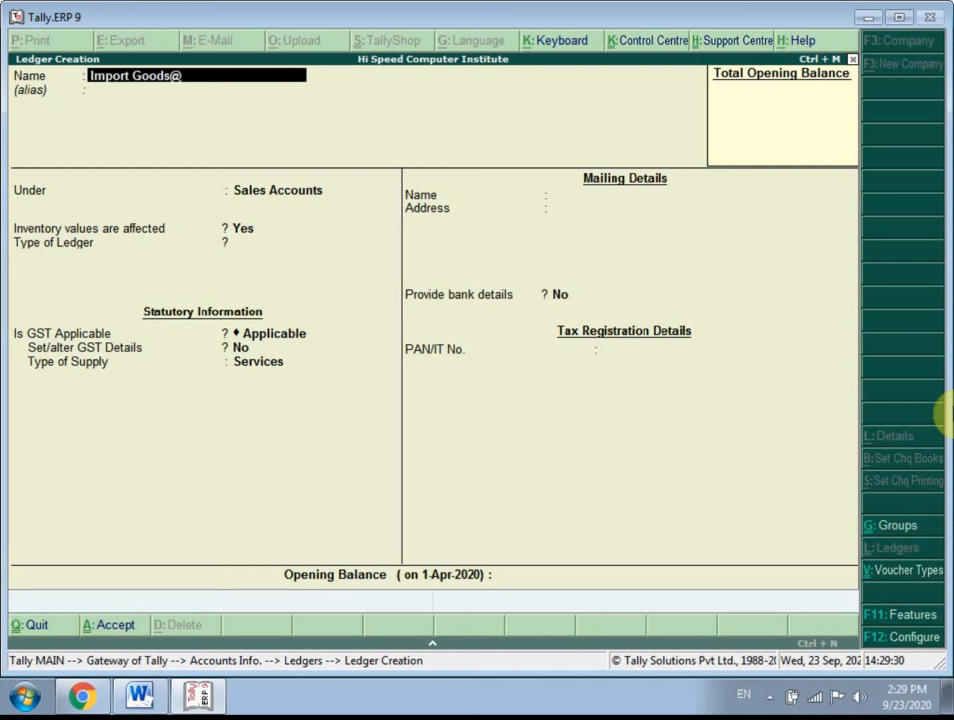
text(12%)
key(Return)
key(Return)
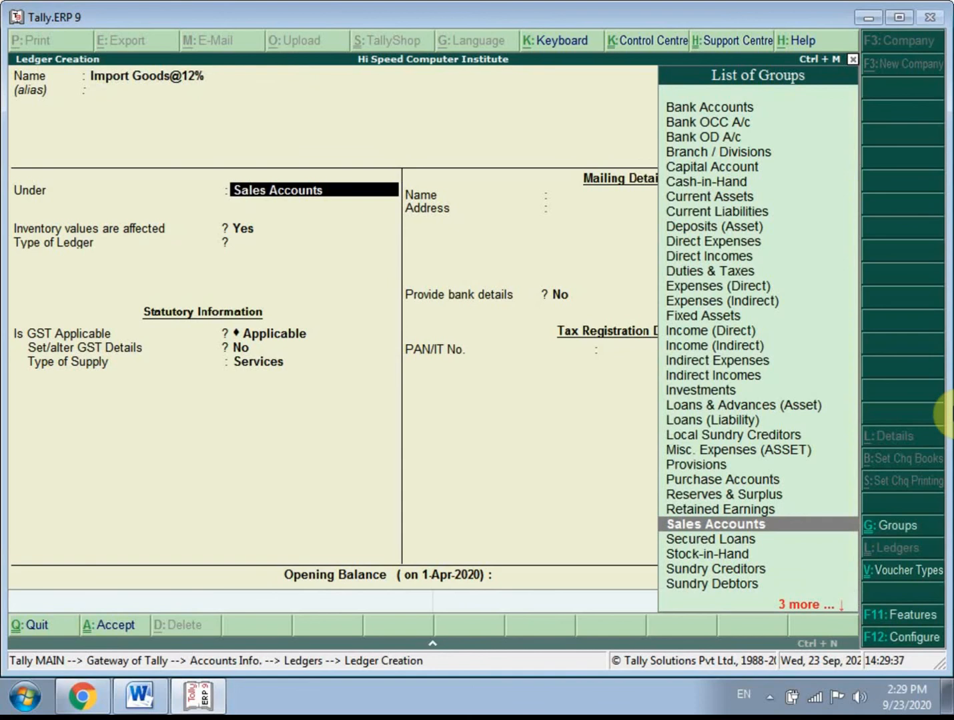
- Place the import ledger under Purchase Accounts, keeping inventory values affected at Yes and the type of ledger Not Applicable
key(Up)
key(Up)
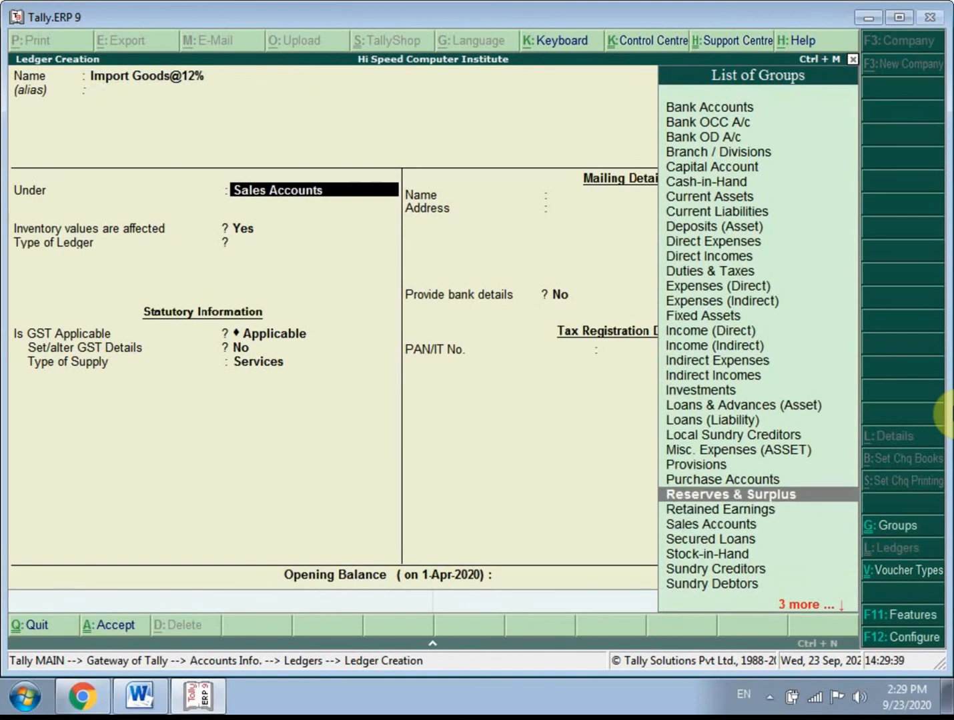
key(Down)
key(Up)
key(Up)
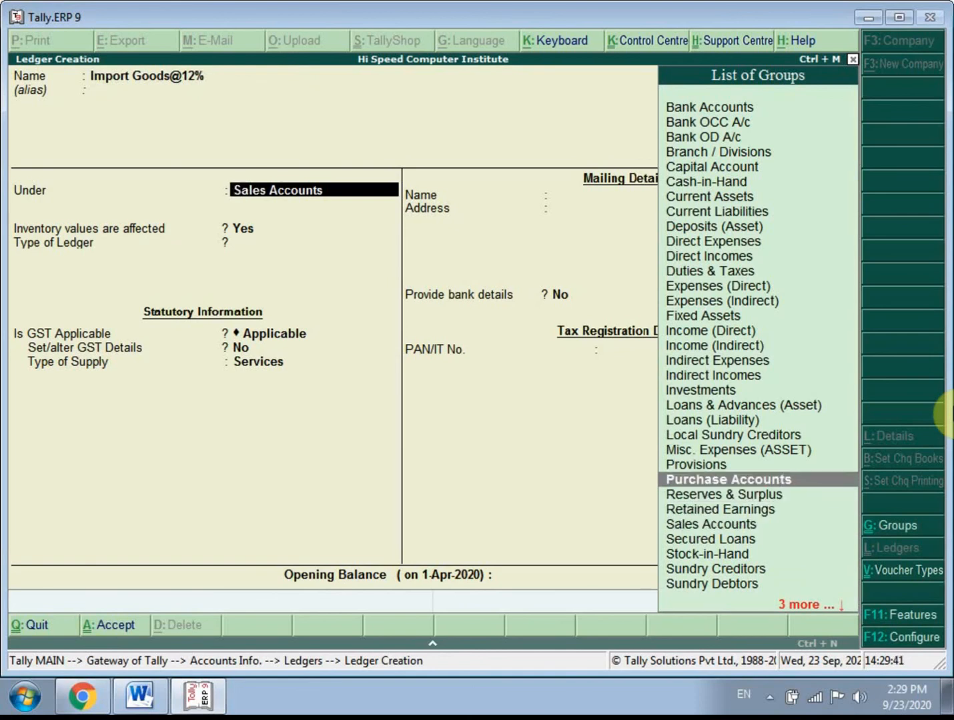
key(Return)
- Keep GST applicable, enable GST details for the import ledger, and set the nature of transaction to Imports Taxable
key(Return)
key(Return)
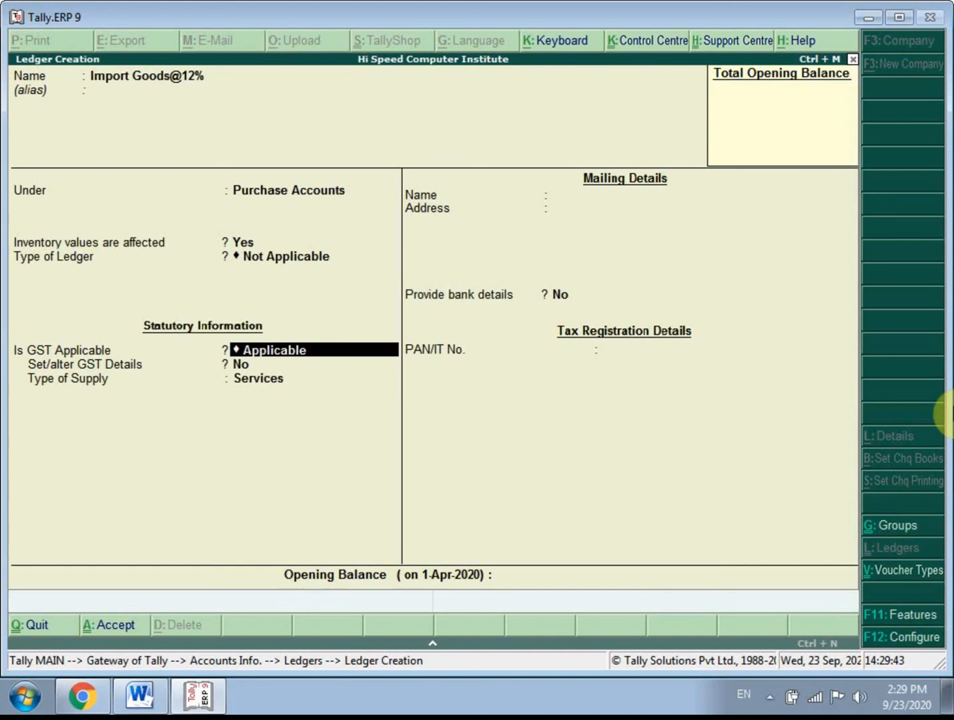
key(Return)
key(y)
key(Return)
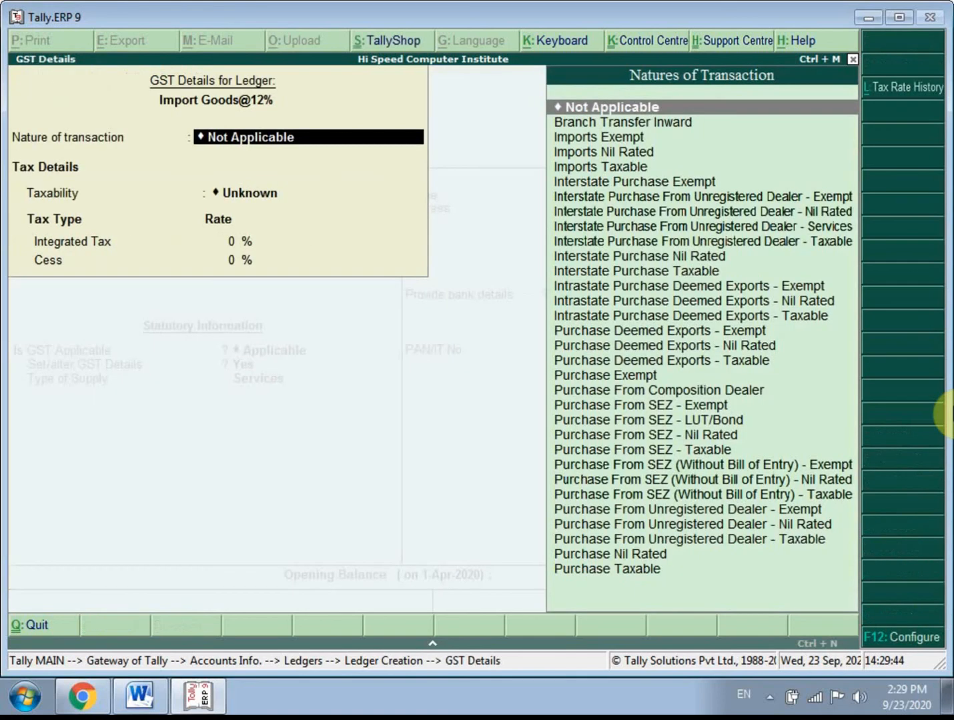
key(Down)
key(Down)
key(Down)
key(Down)
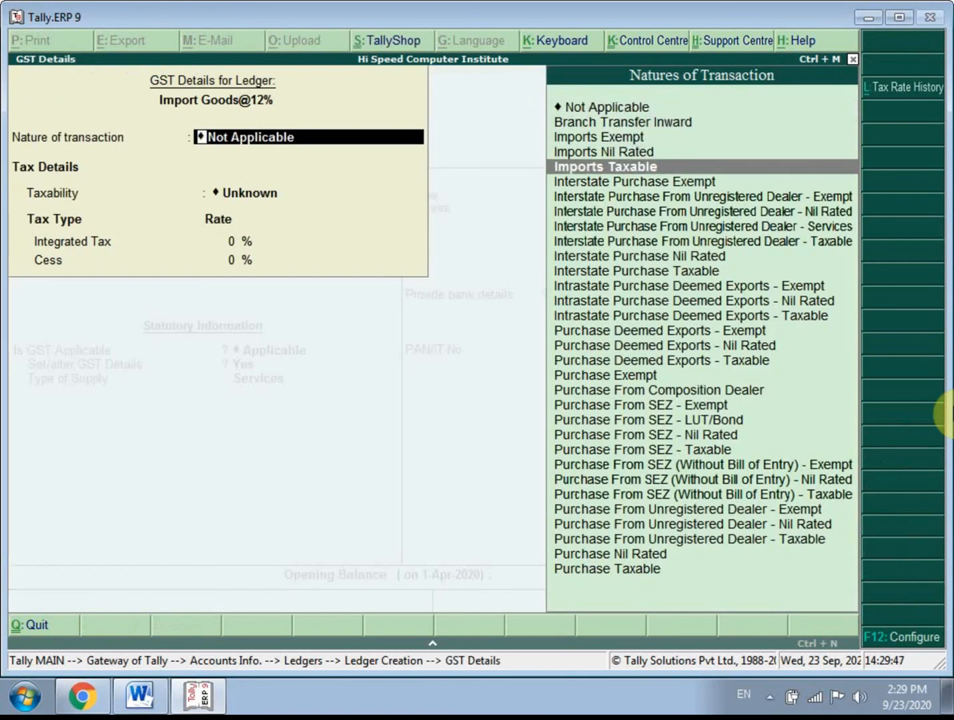
key(Return)
- Set the import ledger's Integrated Tax rate to 12%, keep Cess at 0%, and finish its GST details
text(1)
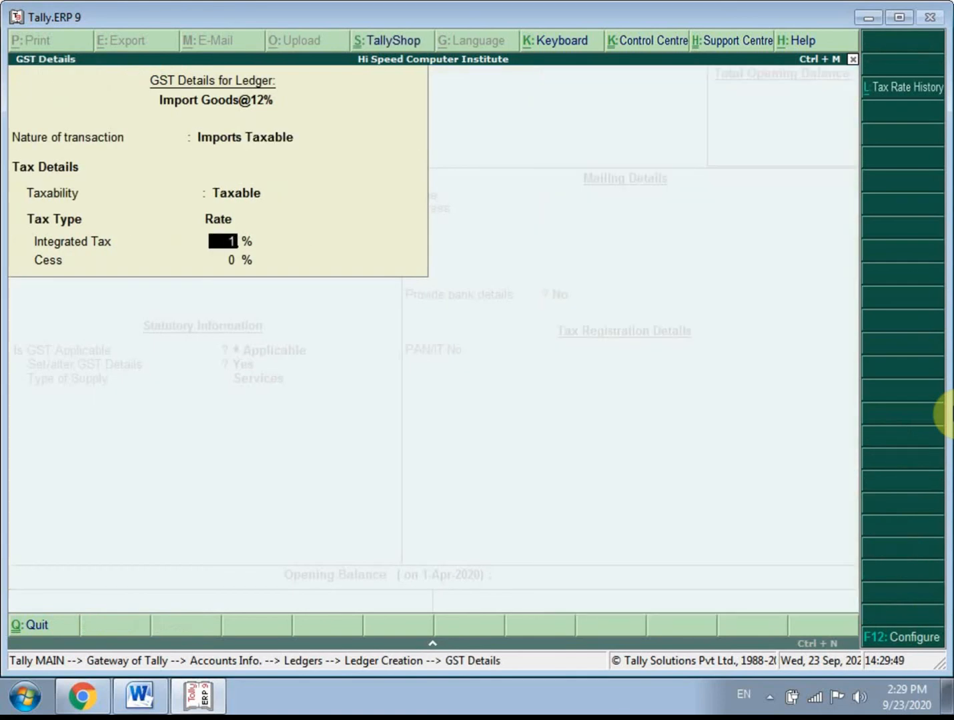
text(2)
key(Return)
- Set the import ledger's type of supply to Goods, leave bank details at No, and save the ledger
key(Return)
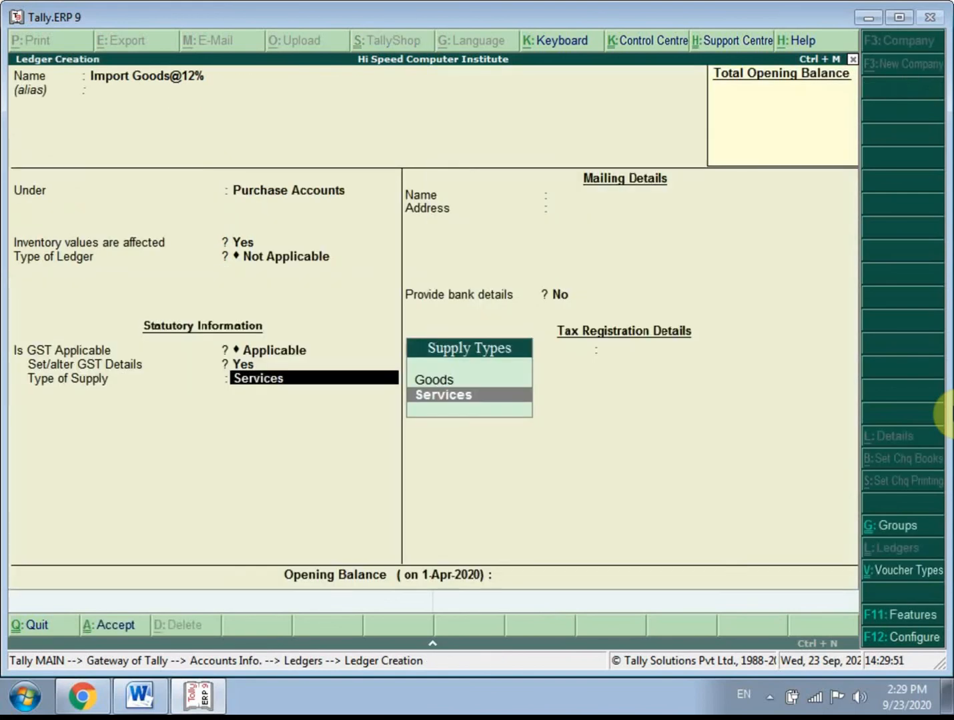
key(Up)
key(Return)
key(Return)
key(Return)
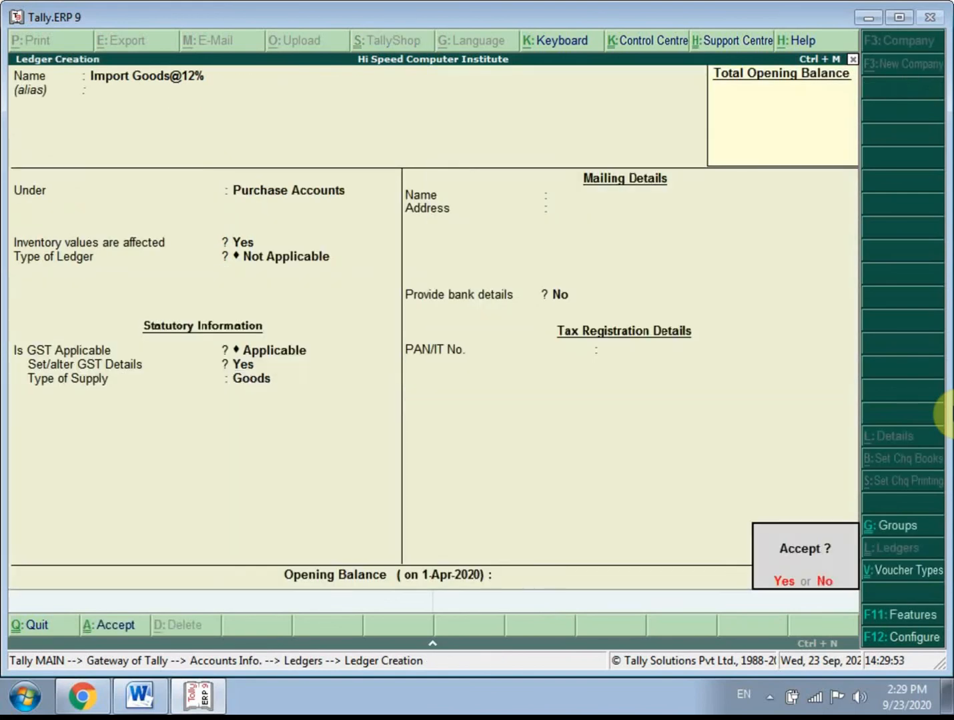
key(Return)
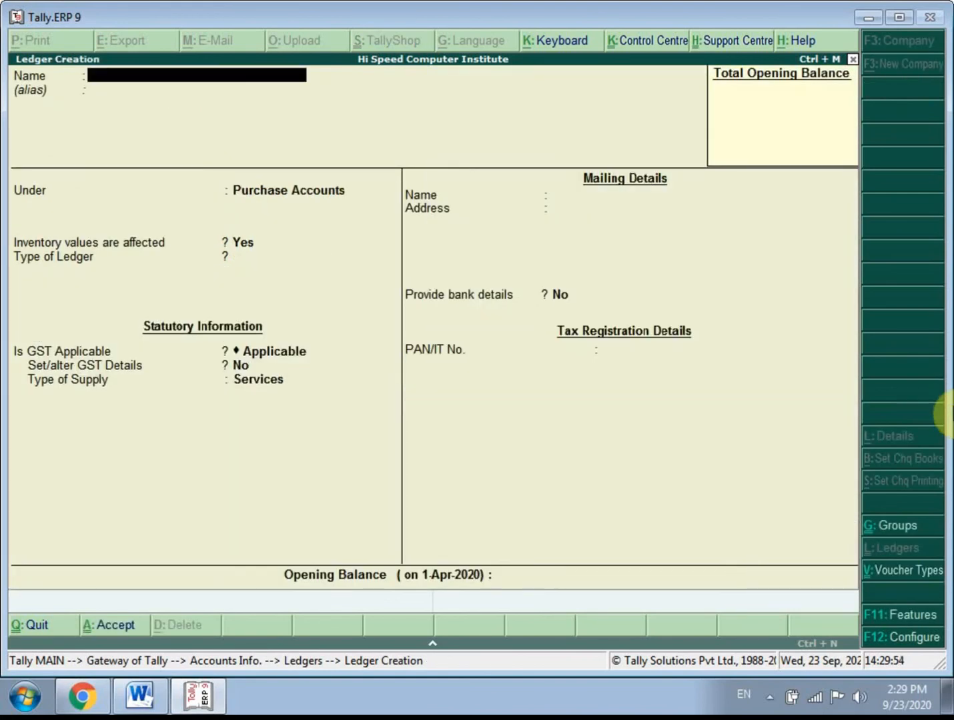
- Name the next new ledger Export Goods@12% and leave its alias blank
text(Export Good)
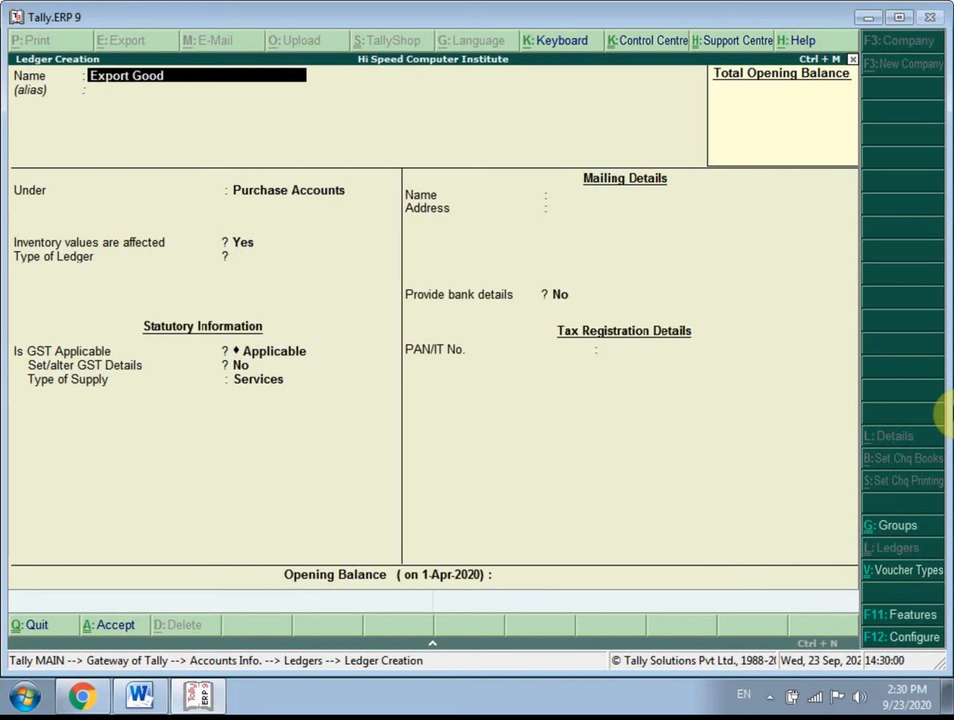
text(s@12)
key(Return)
key(Return)
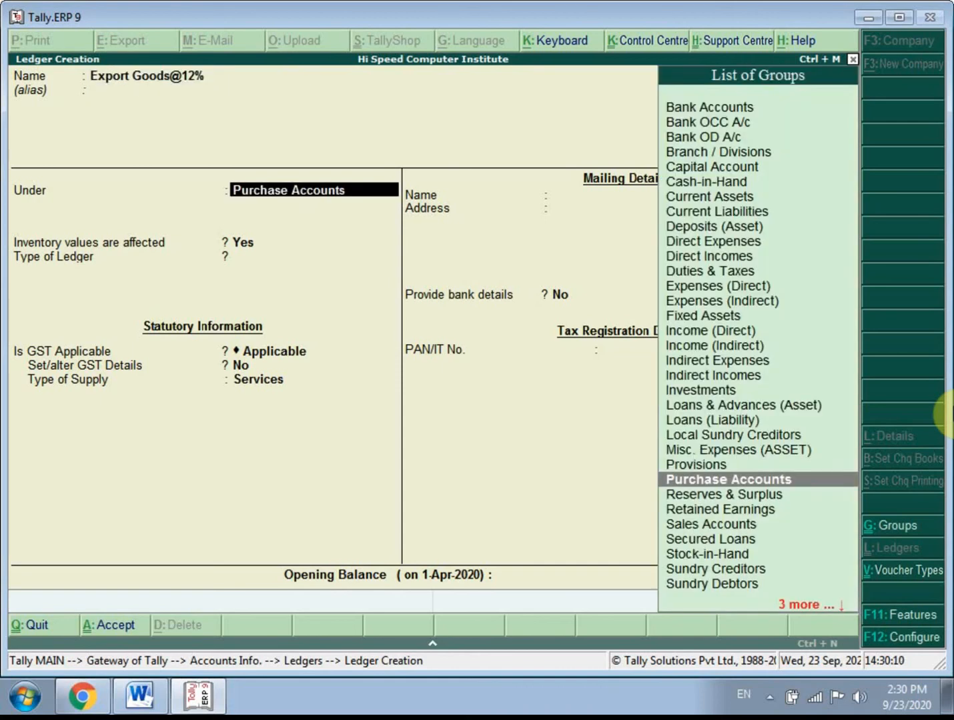
- Place the export ledger under Sales Accounts, keeping the inventory, ledger type and GST applicability defaults
key(Down)
key(Down)
key(Down)
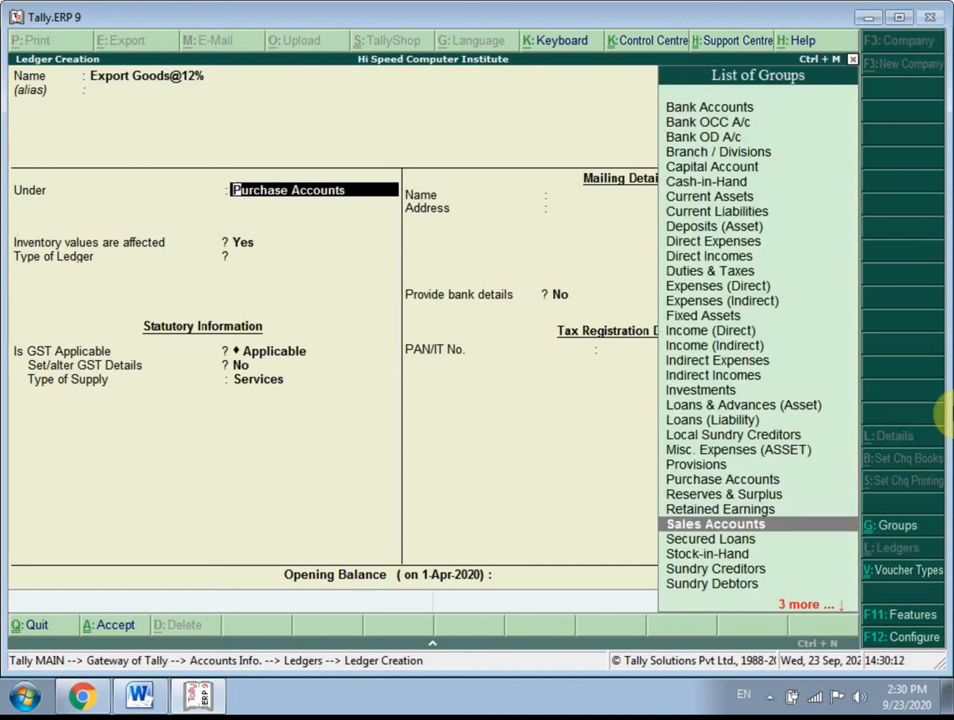
key(Return)
key(Return)
key(Return)
key(Return)
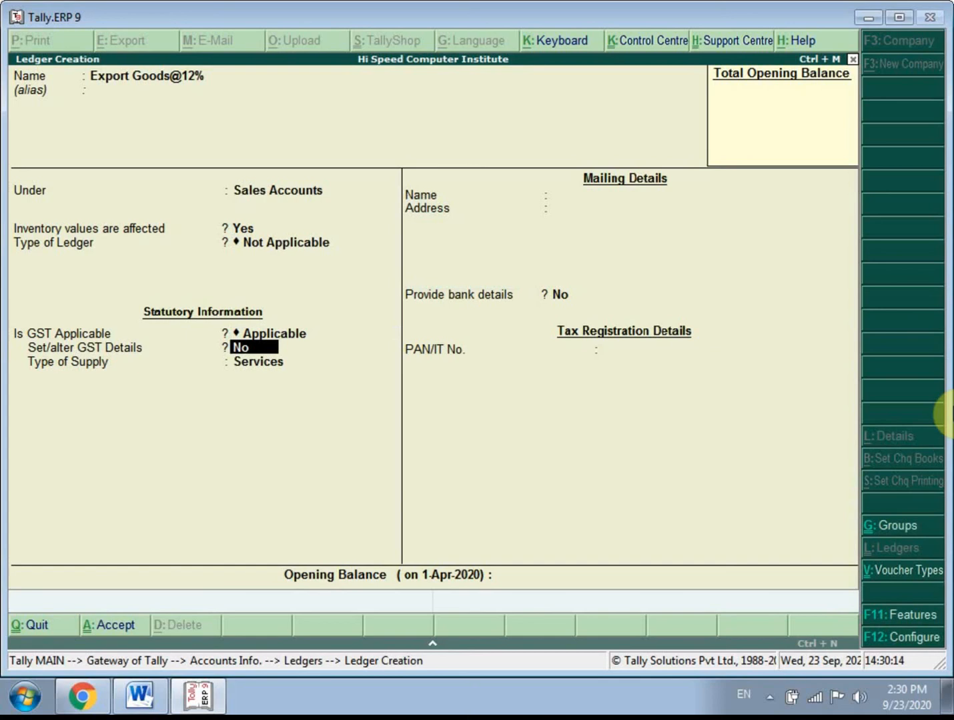
- Enable GST details for the export ledger and set the nature of transaction to Exports Taxable
text(t)
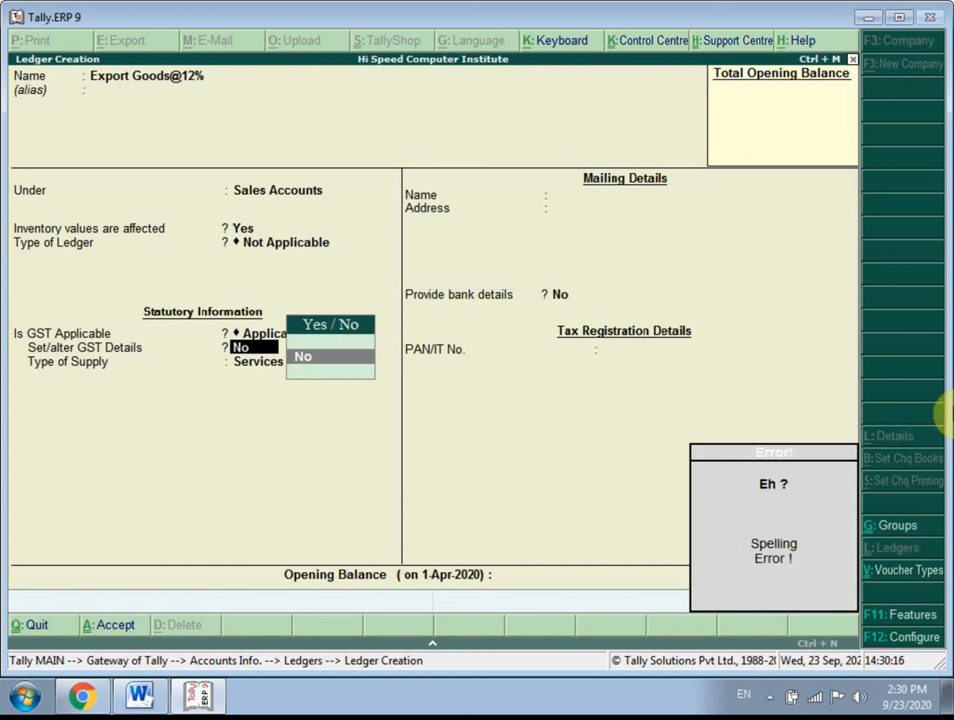
text(n)
key(BackSpace)
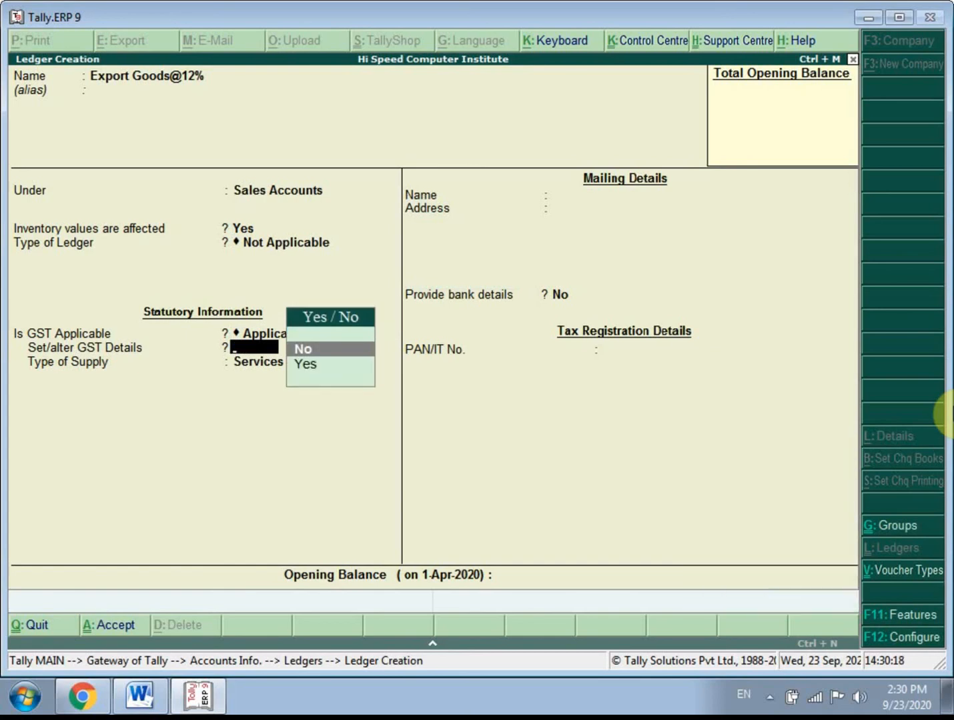
text(y)
key(Return)
key(Down)
key(Down)
key(Down)
key(Down)
key(Down)
key(Down)
key(Down)
key(Down)
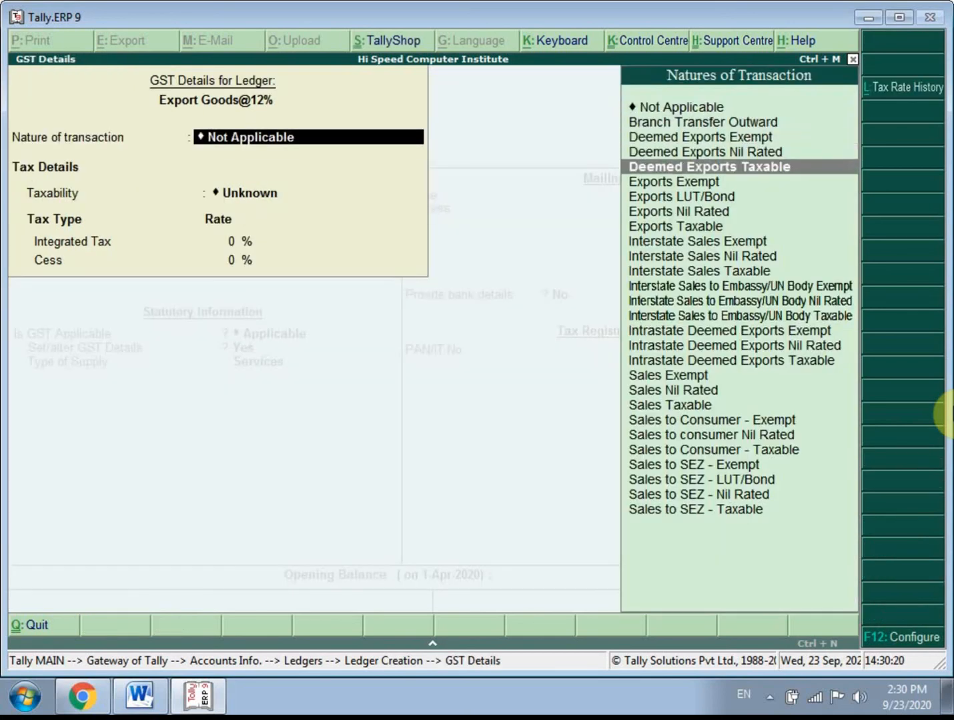
key(Return)
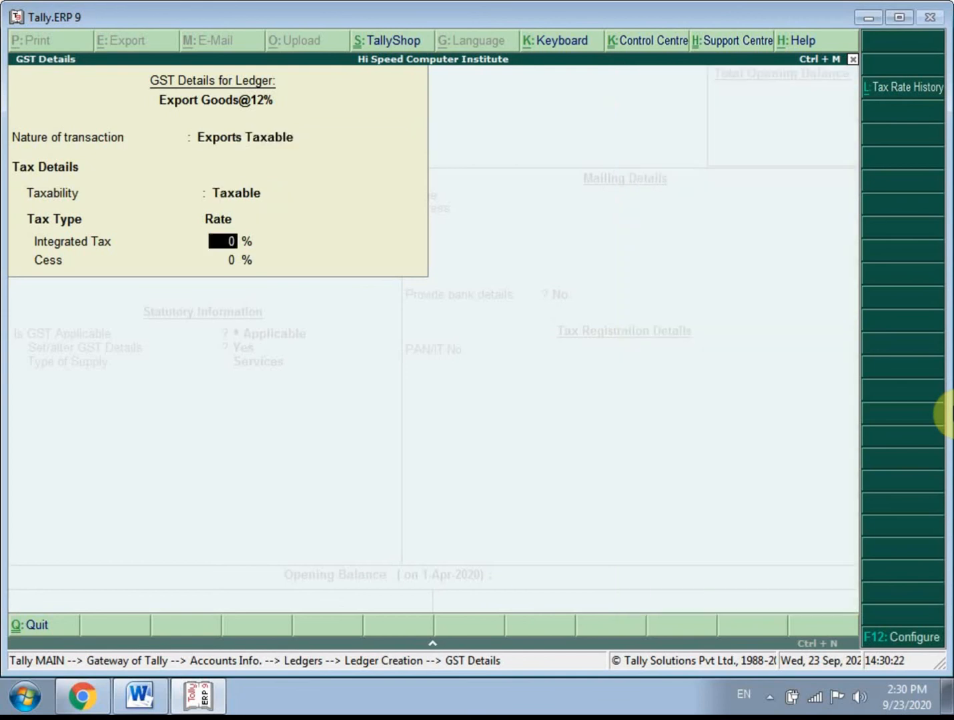
- Set the export ledger's Integrated Tax rate to 12%, keep Cess at 0%, and finish its GST details
text(12)
key(Return)
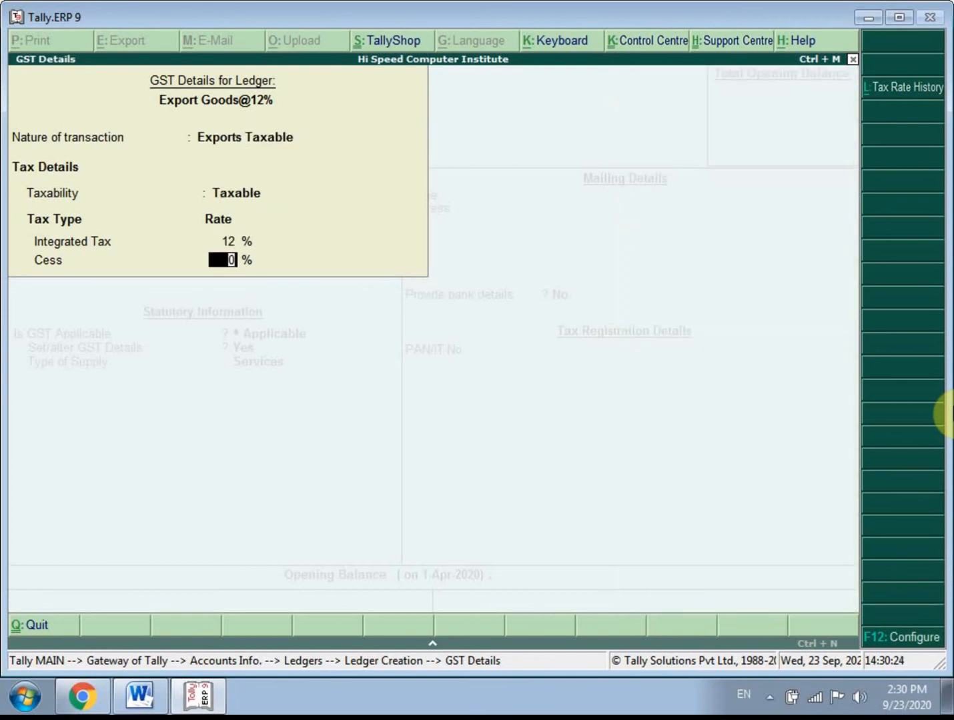
key(Return)
- Set the export ledger's type of supply to Goods, leave bank details at No, and save the ledger
key(Up)
key(Return)
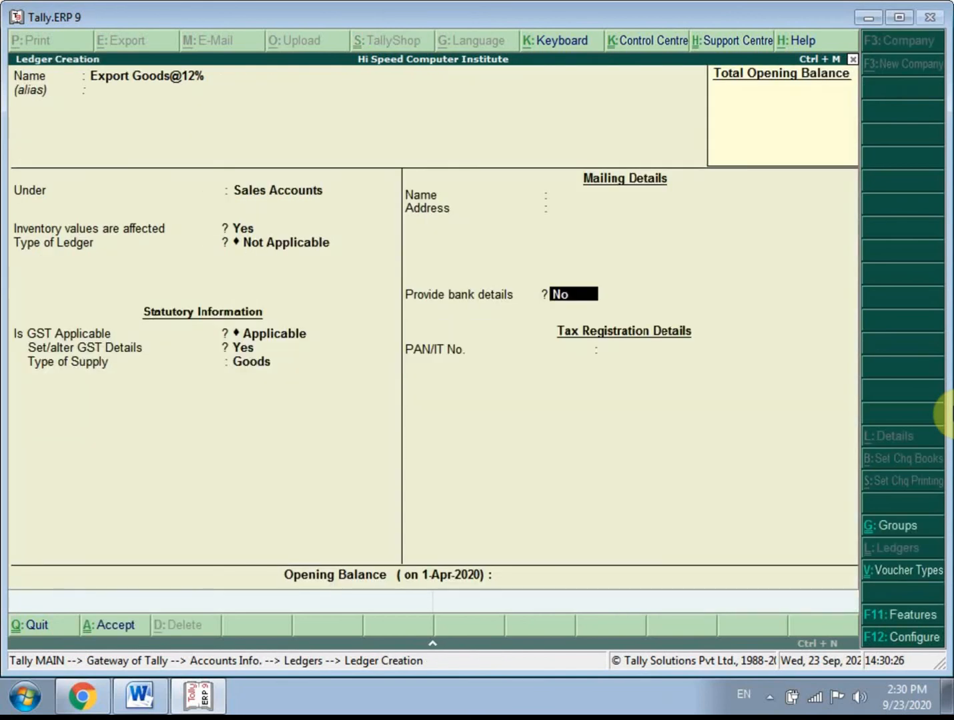
key(Return)
key(Return)
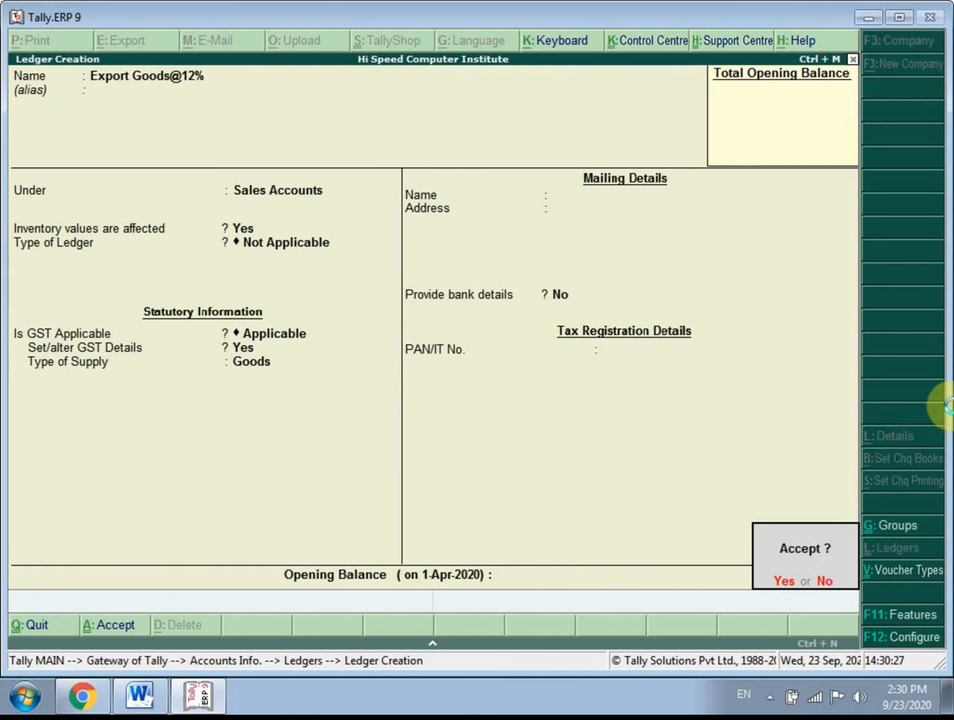
key(Return)
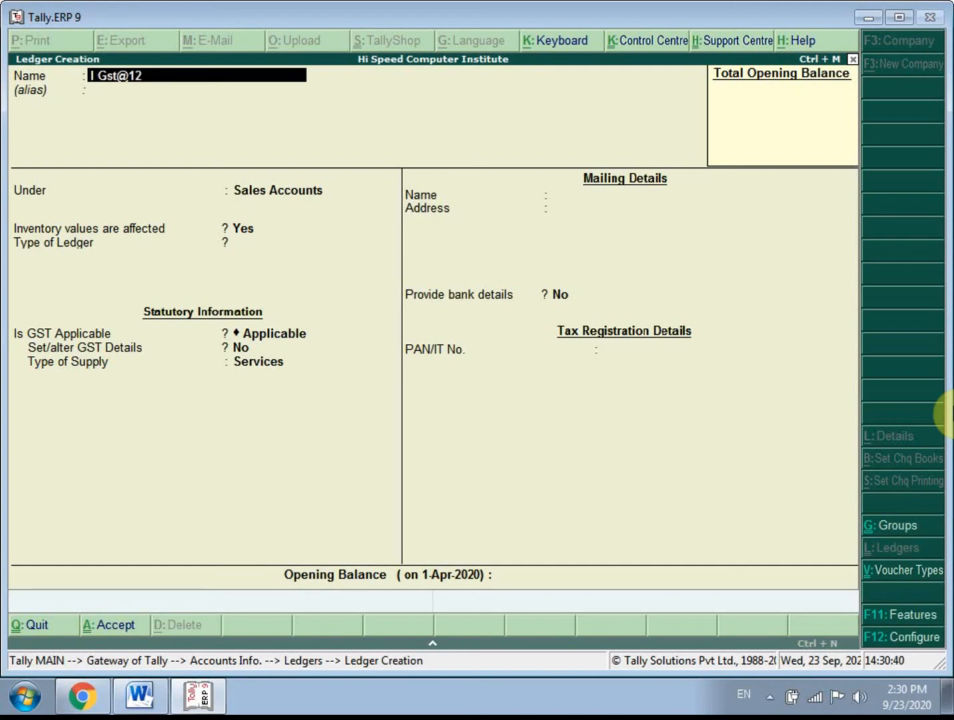
- Name the new ledger I Gst@12%, leave its alias blank, and place it under Duties & Taxes
key(Return)
key(Return)
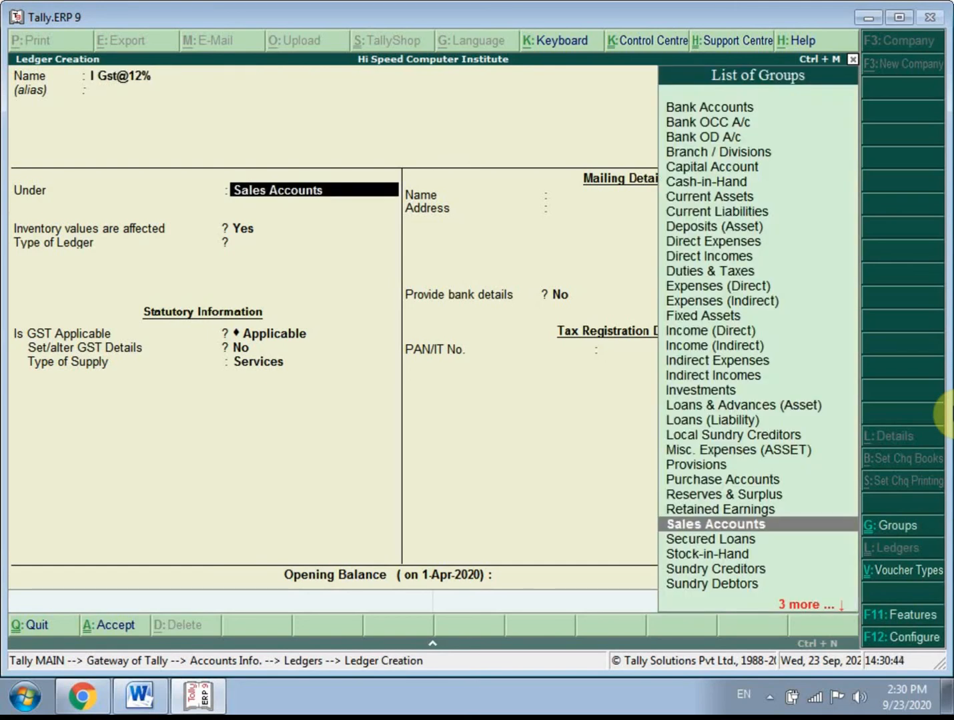
key(Up)
key(Up)
key(Up)
key(Up)
key(Up)
key(Up)
key(Up)
key(Up)
key(Up)
key(Up)
key(Up)
key(Up)
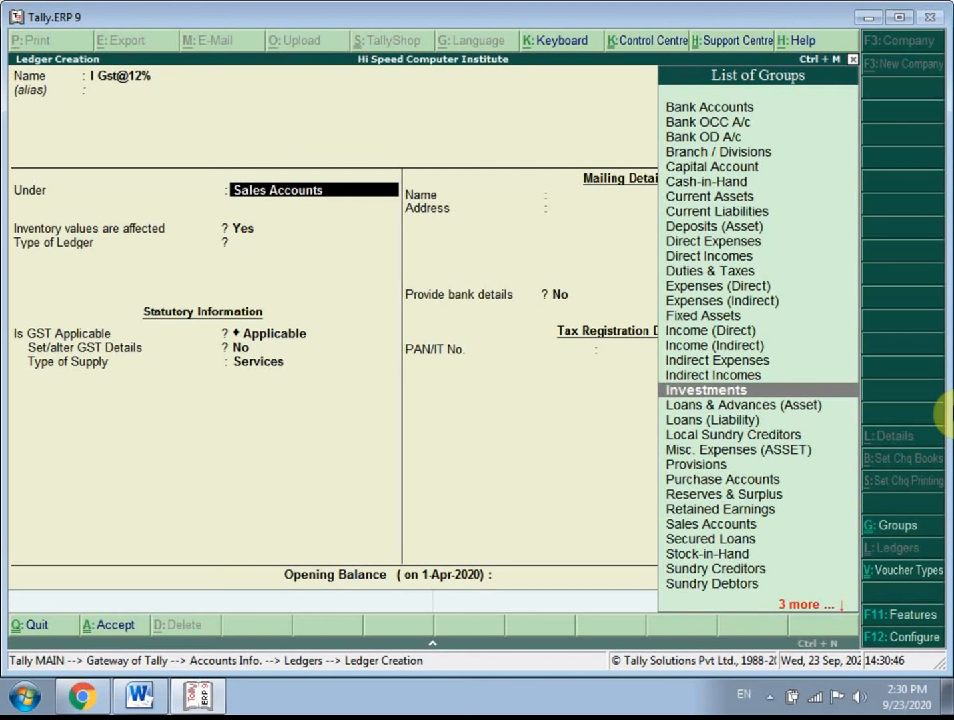
key(Up)
key(Up)
key(Up)
key(Up)
key(Up)
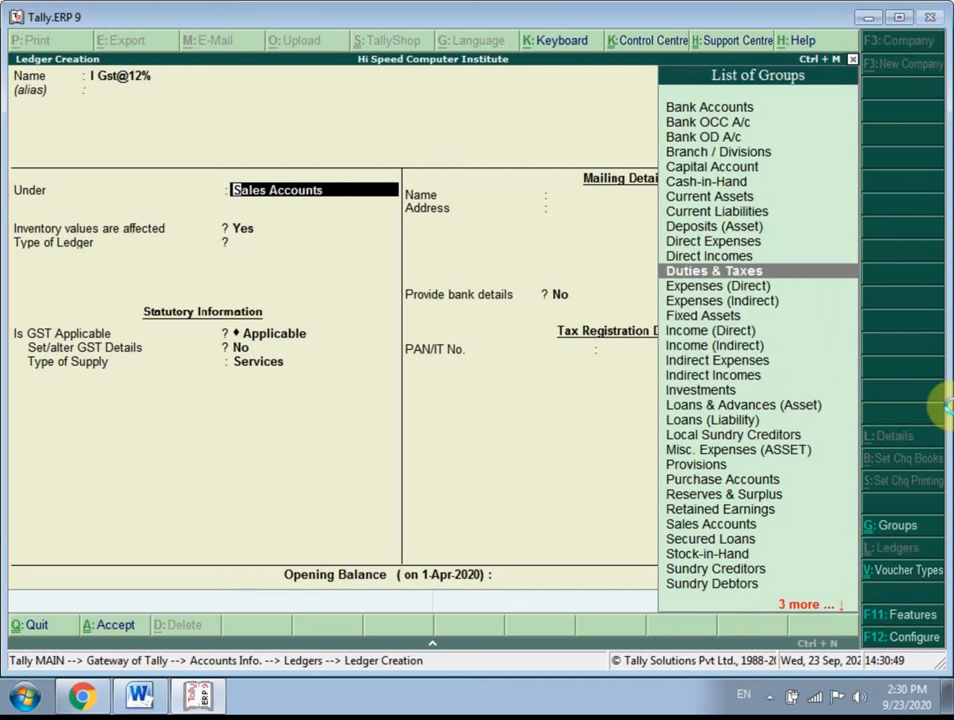
key(Return)
- Set the I Gst@12% ledger's type of duty/tax to GST and its tax type to Integrated Tax
key(Up)
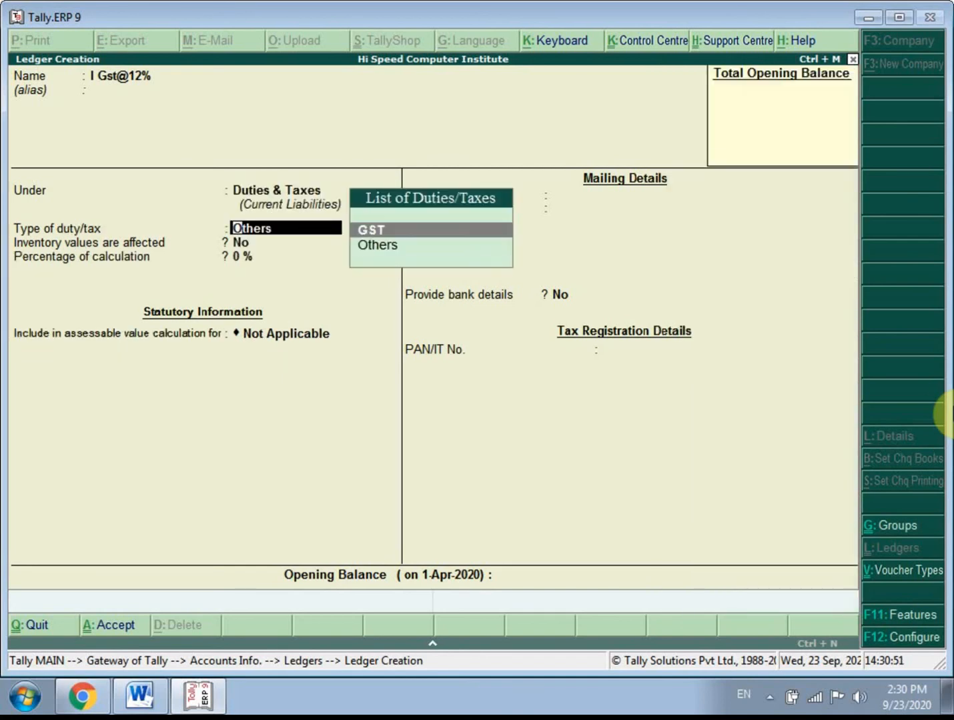
key(Return)
key(Down)
key(Down)
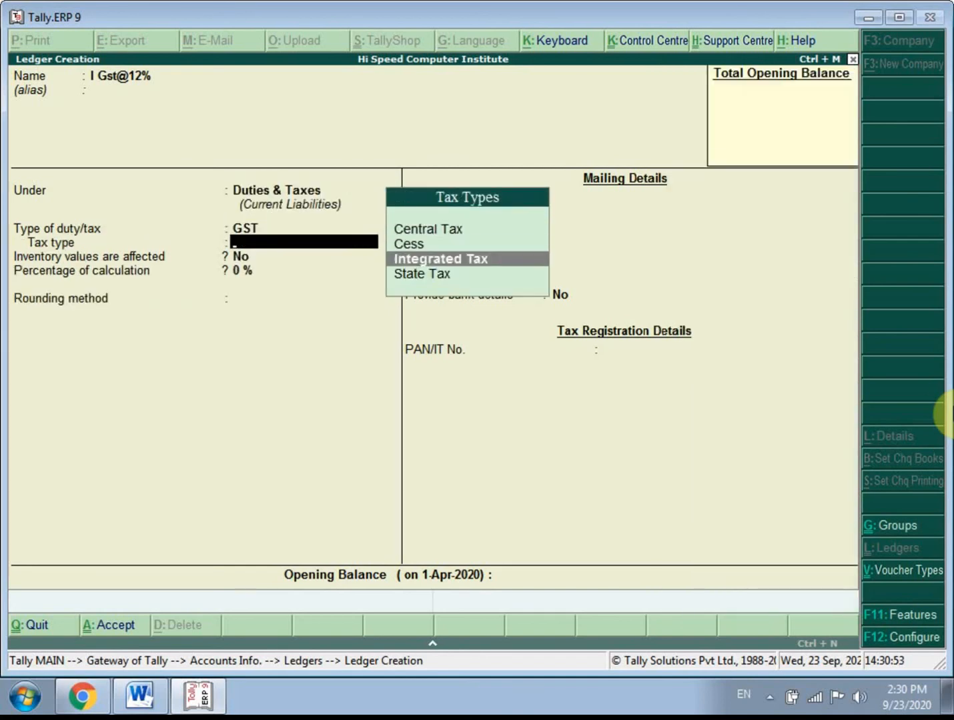
key(Return)
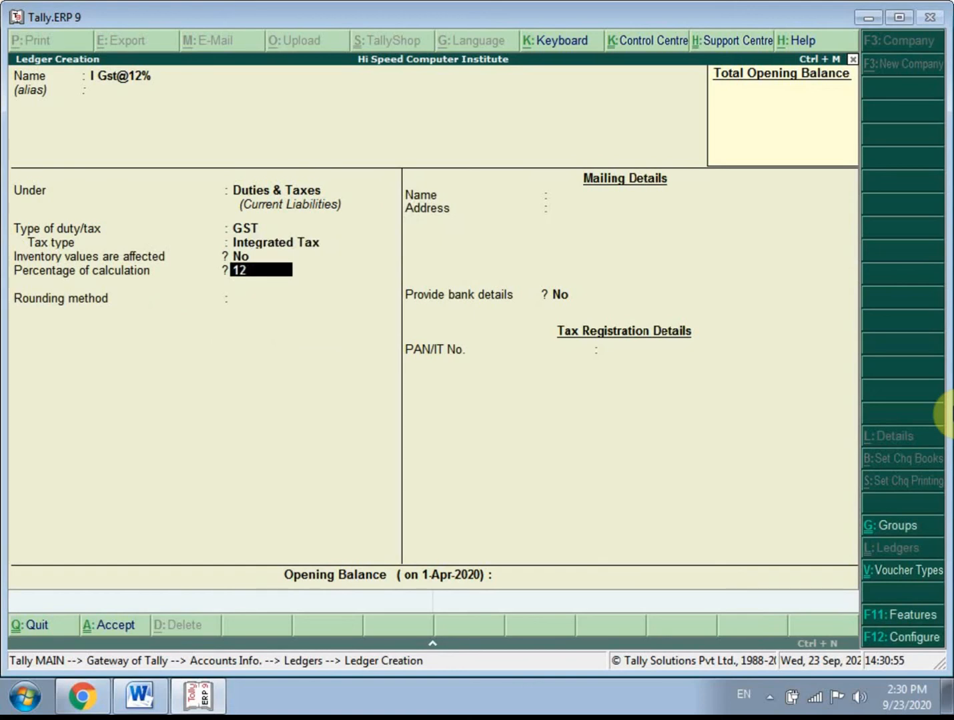
- Set the tax ledger's percentage of calculation to 12%, keep rounding Not Applicable, and save it without an opening balance
text(12)
key(Return)
key(Return)
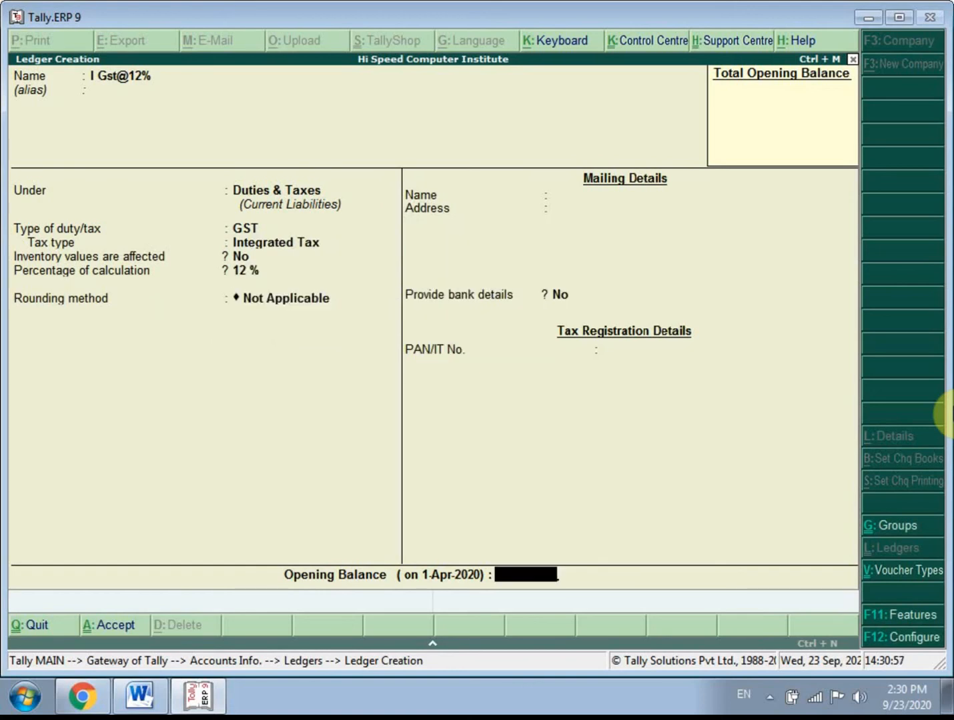
key(Return)
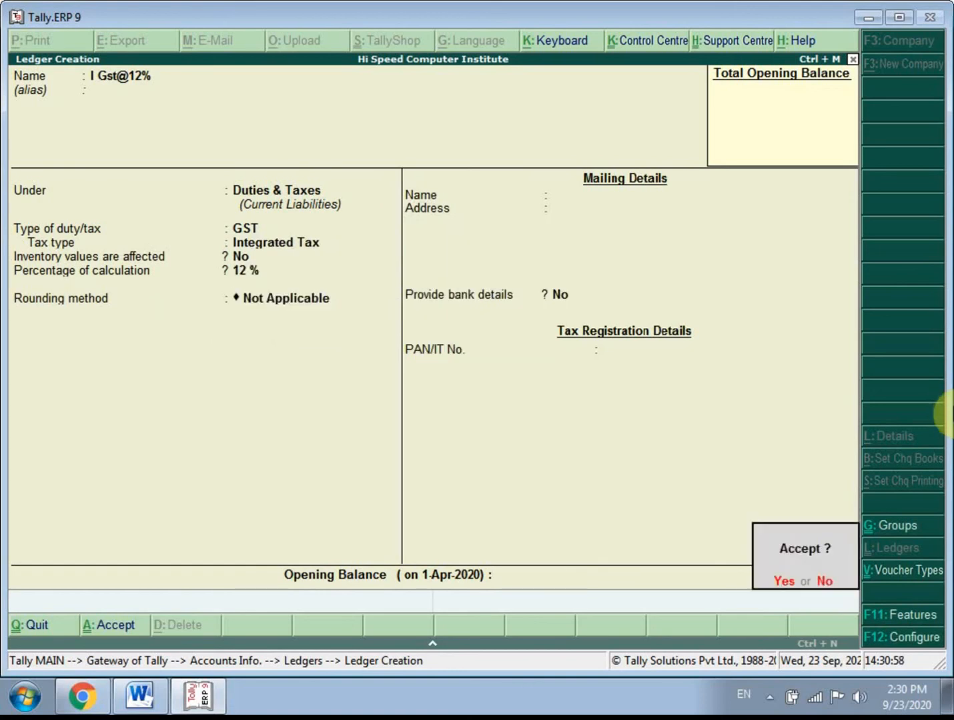
key(Return)
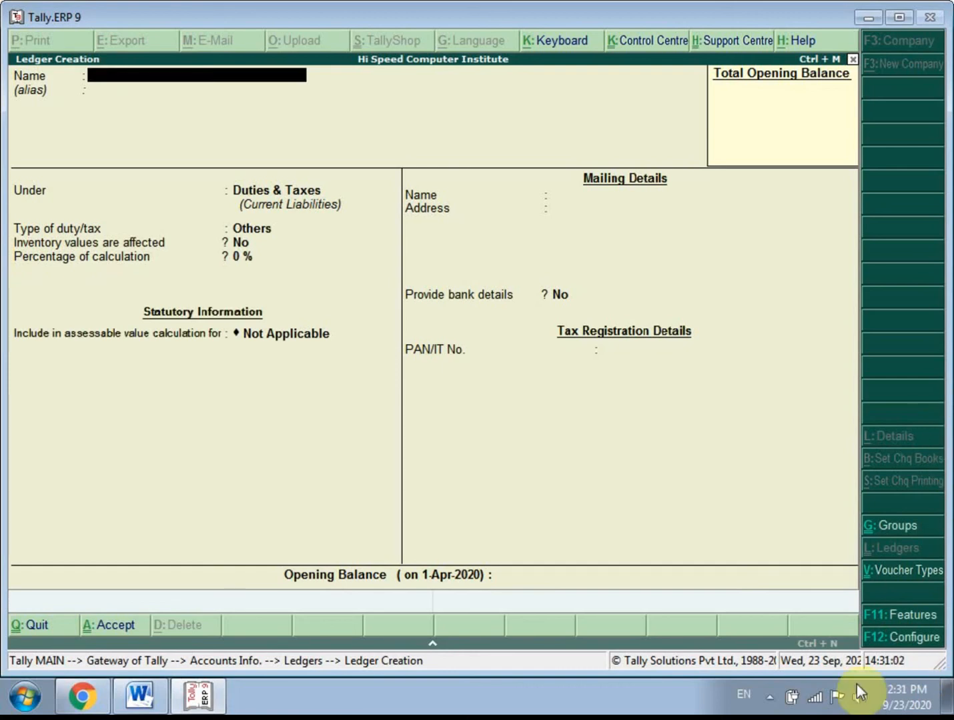
- Quit ledger creation and return to the Gateway of Tally
key(Escape)
key(y)
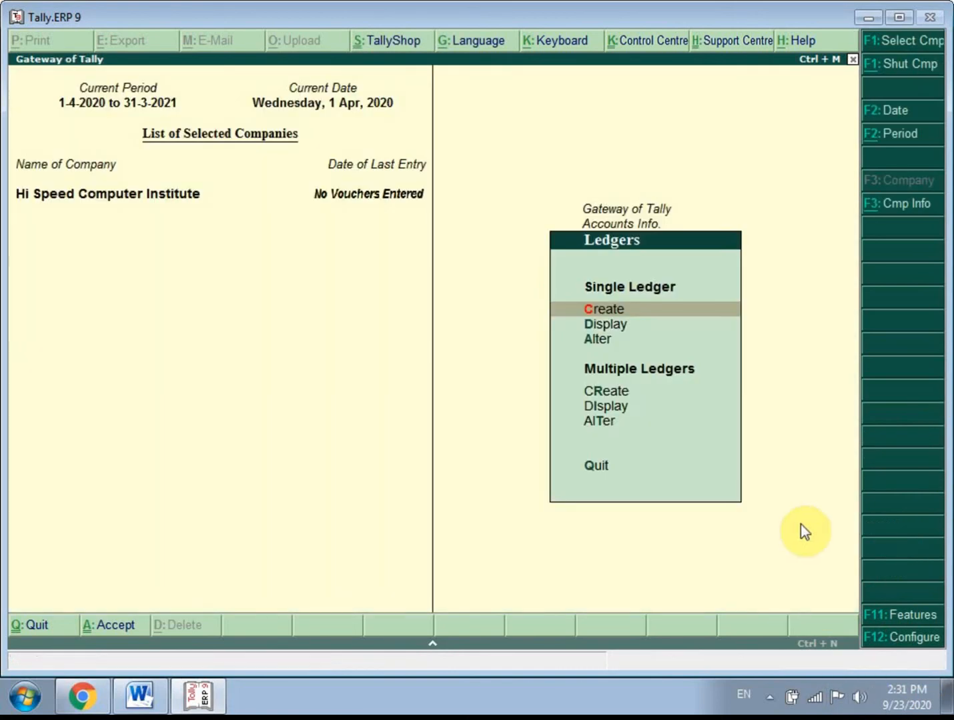
key(Escape)
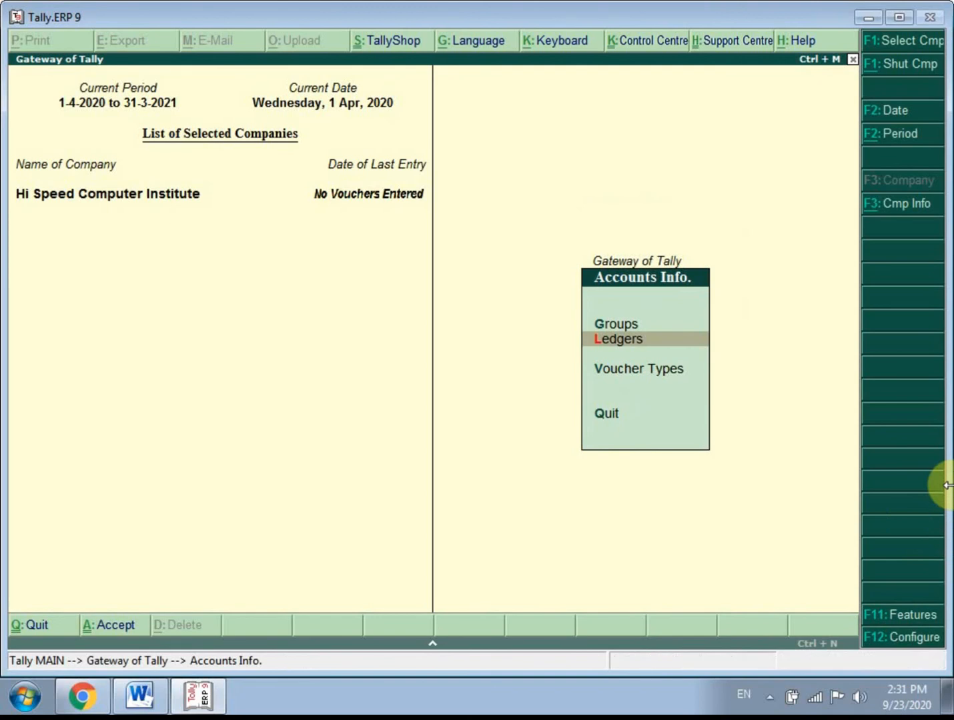
key(Escape)
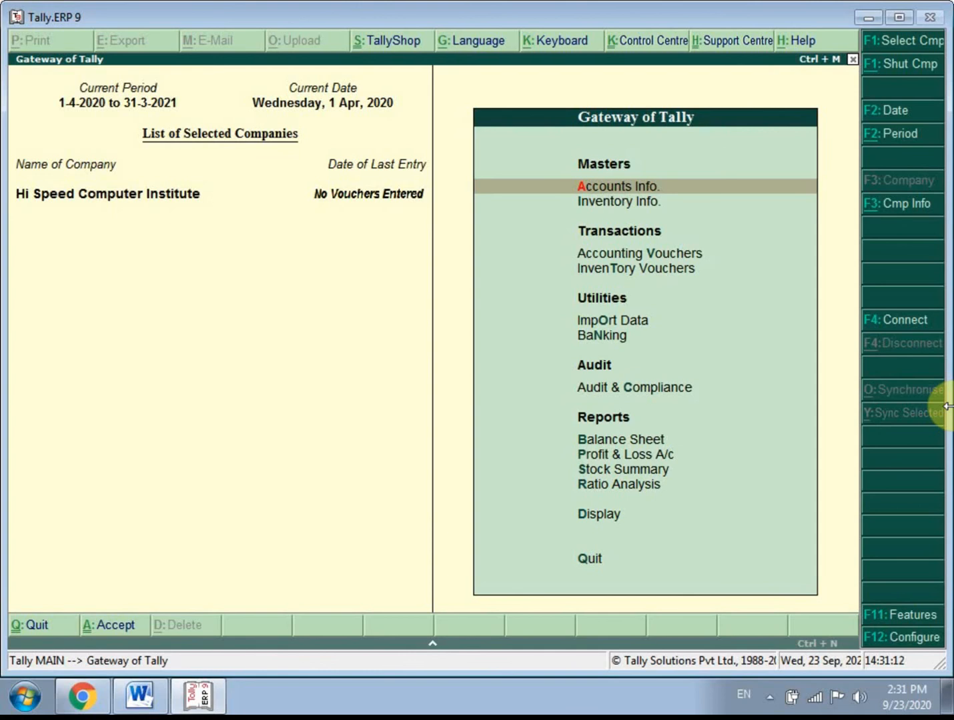
- Display multiple ledgers for the All Items group from the Accounts Info. ledger masters
key(Return)
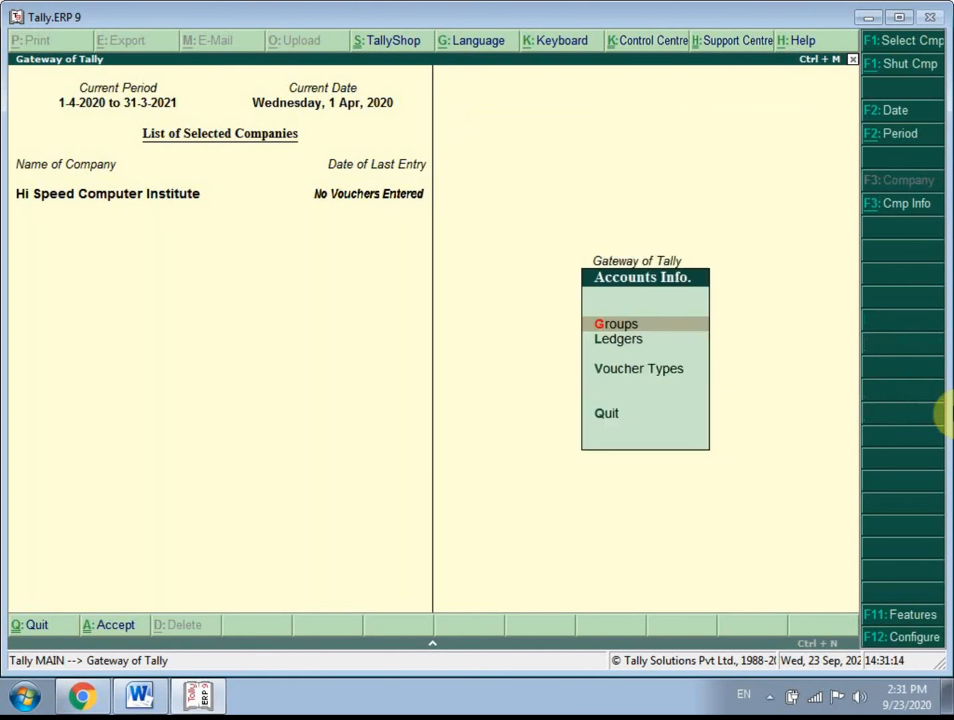
key(Down)
key(Return)
key(Down)
key(Down)
key(Down)
key(Down)
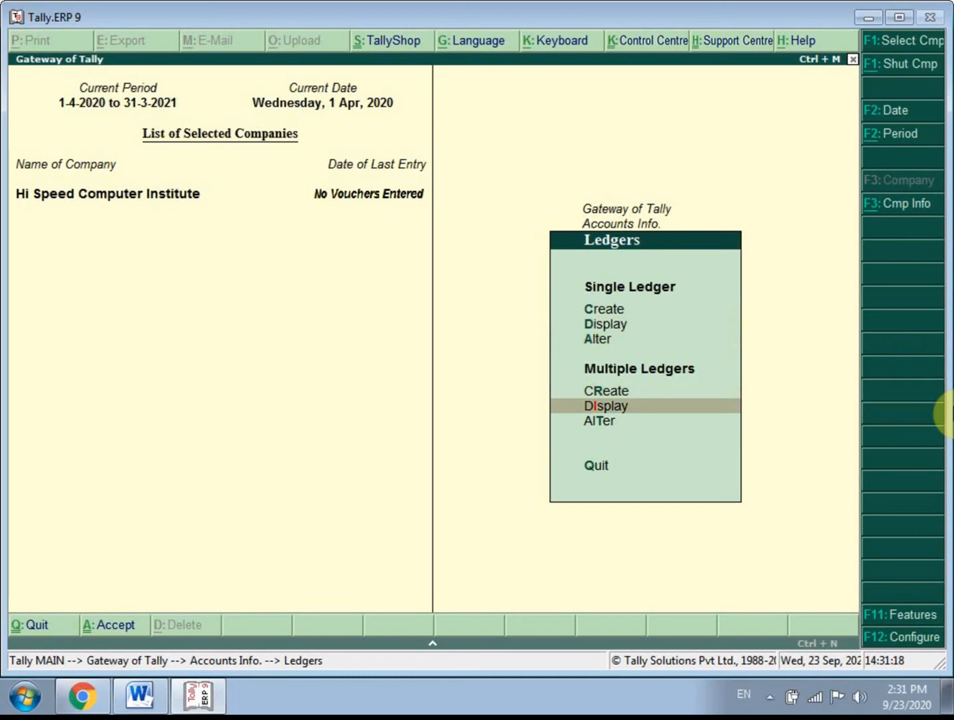
key(Return)
key(Return)
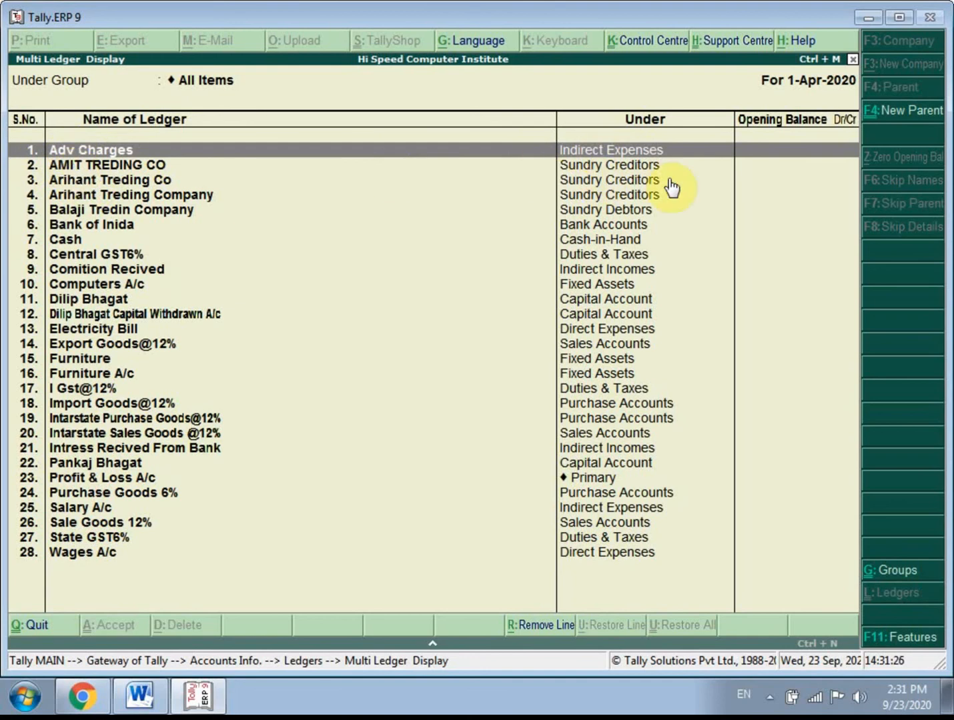
- Review the created ledgers one by one against their parent groups, including the Cash and Profit & Loss A/c ledgers
click(83, 182)
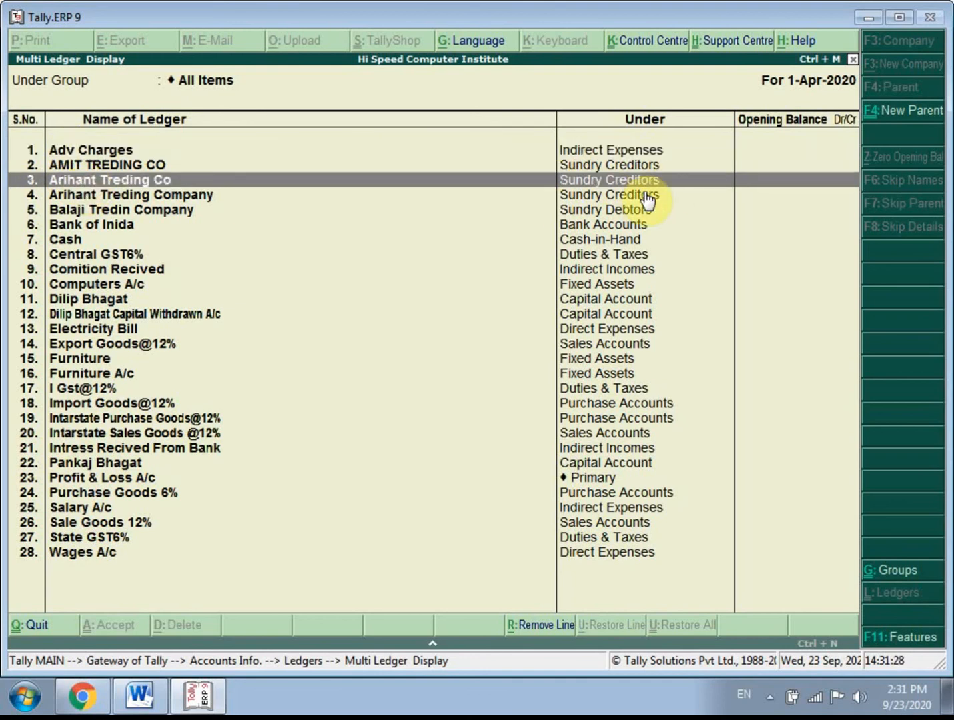
click(94, 194)
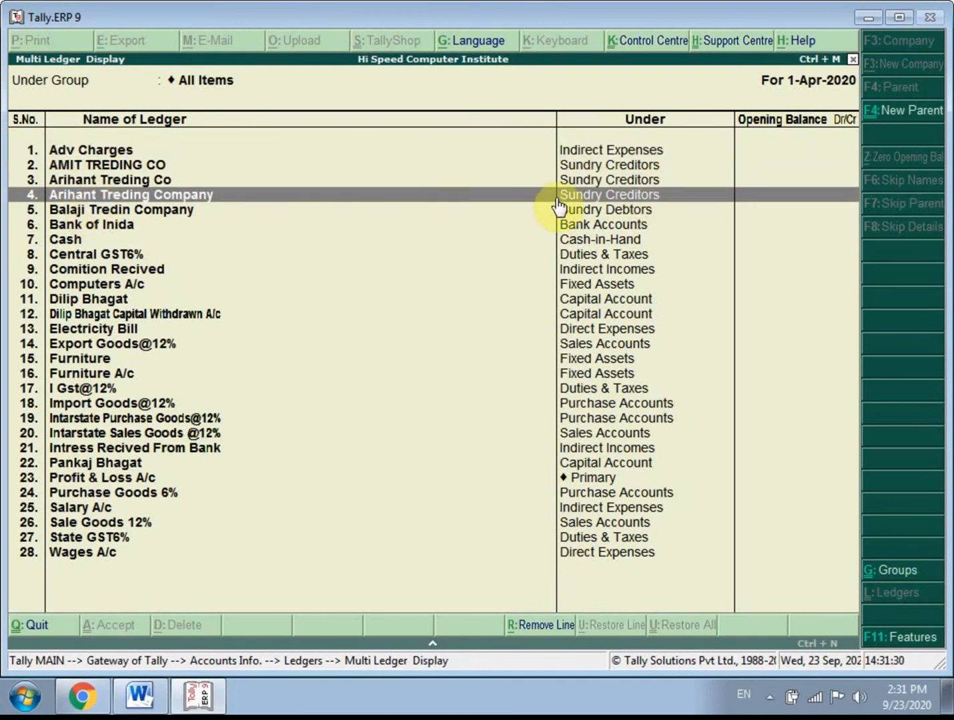
click(100, 212)
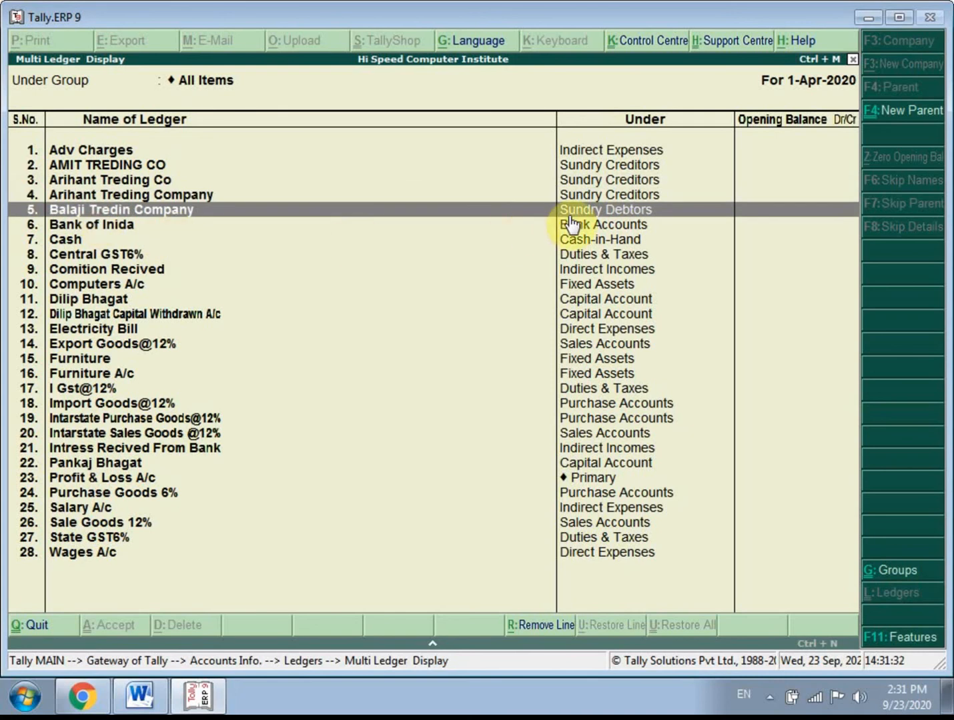
click(60, 232)
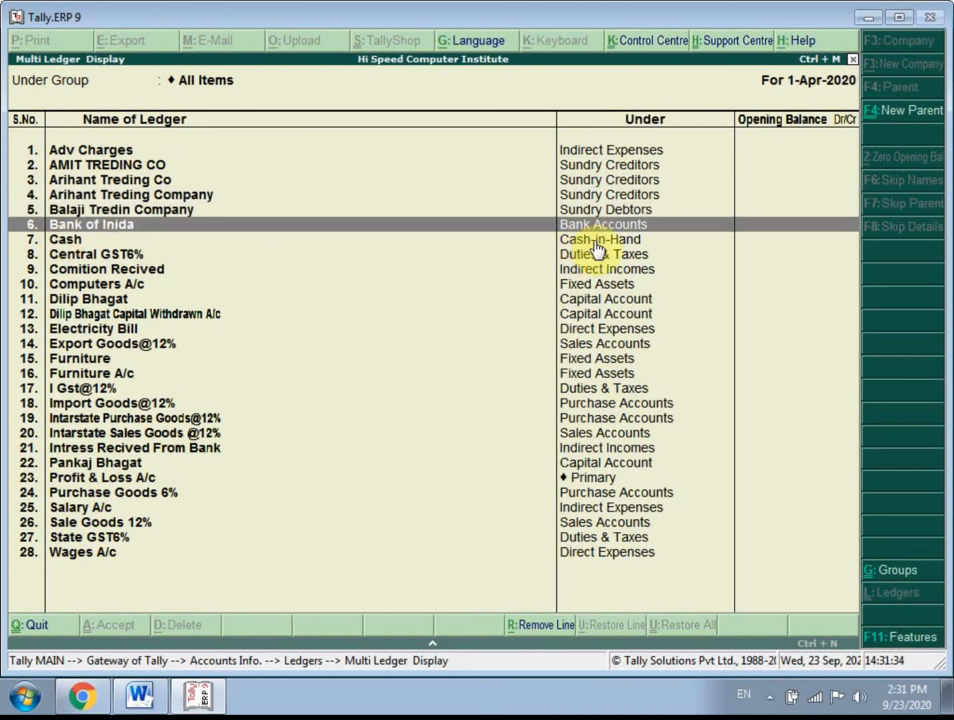
click(65, 240)
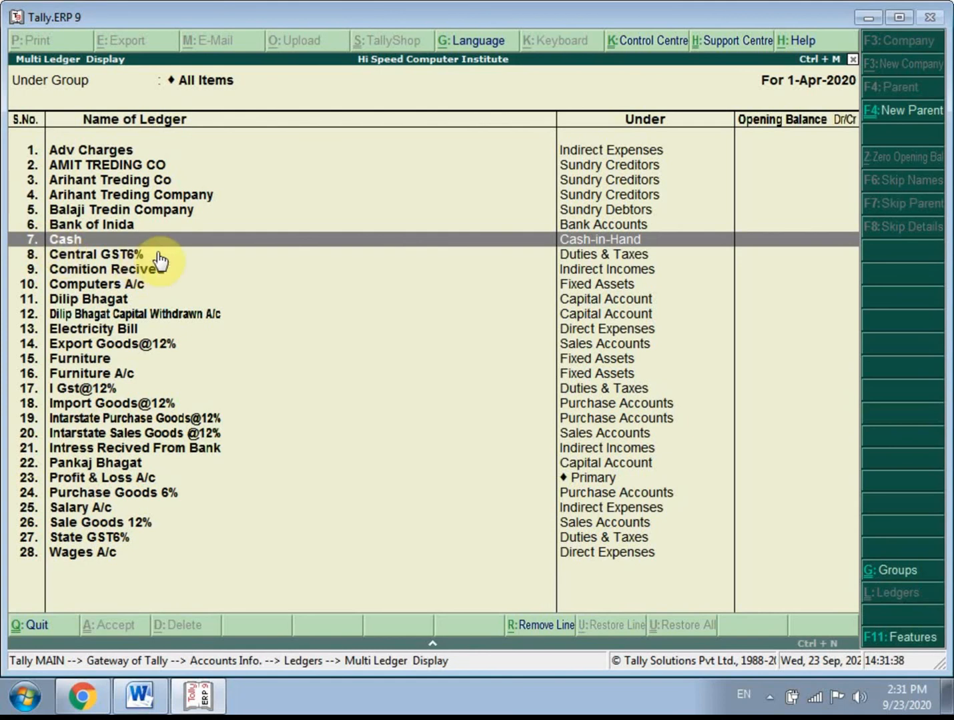
click(61, 256)
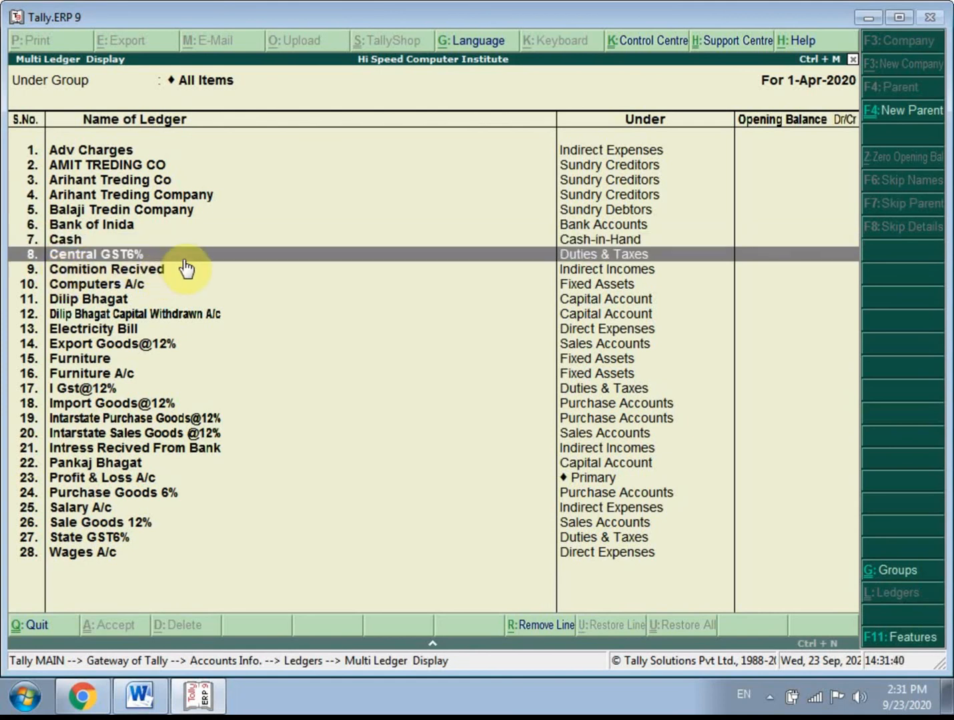
click(112, 271)
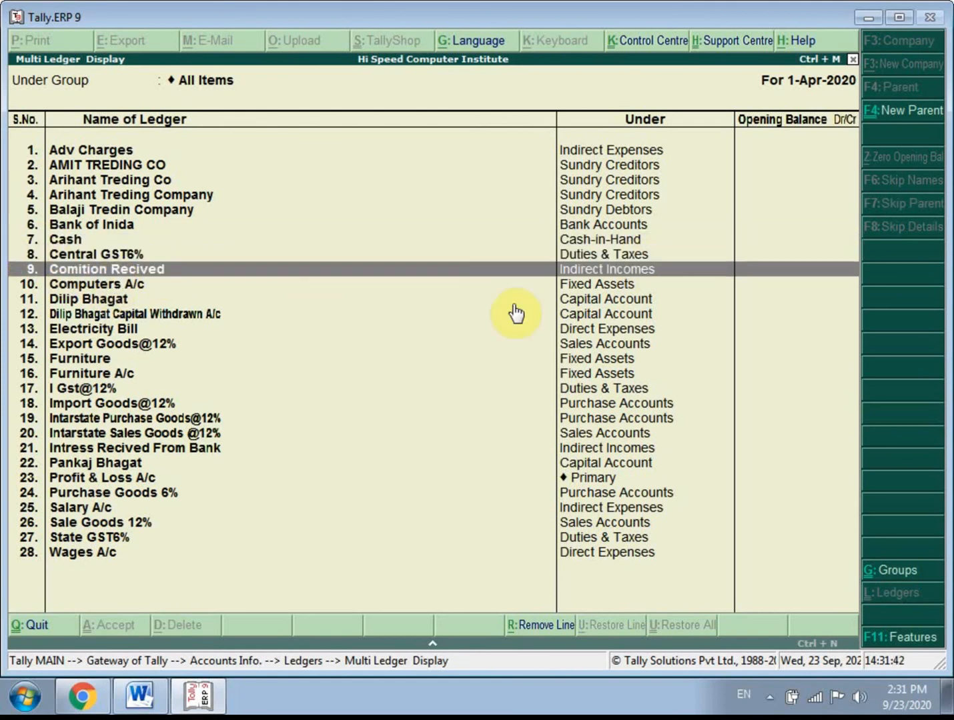
click(76, 287)
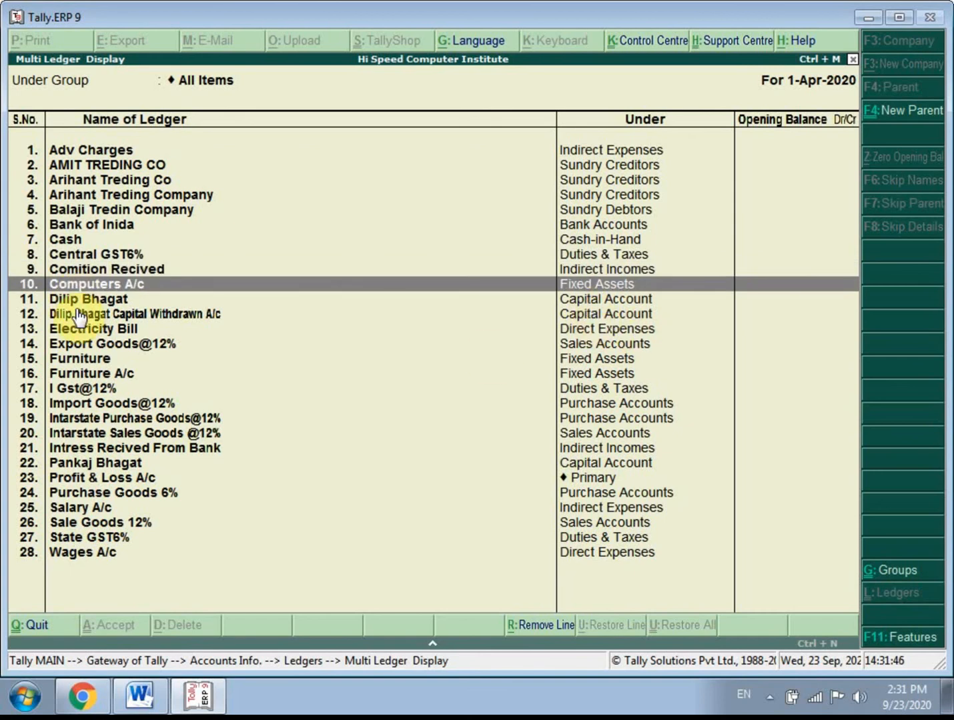
click(72, 302)
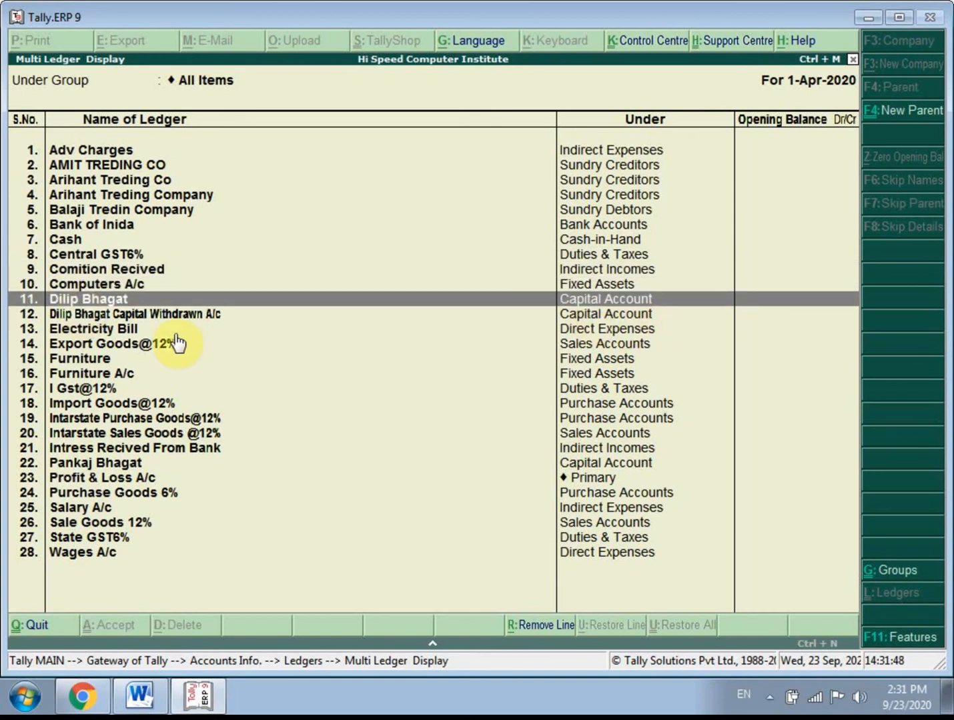
click(143, 315)
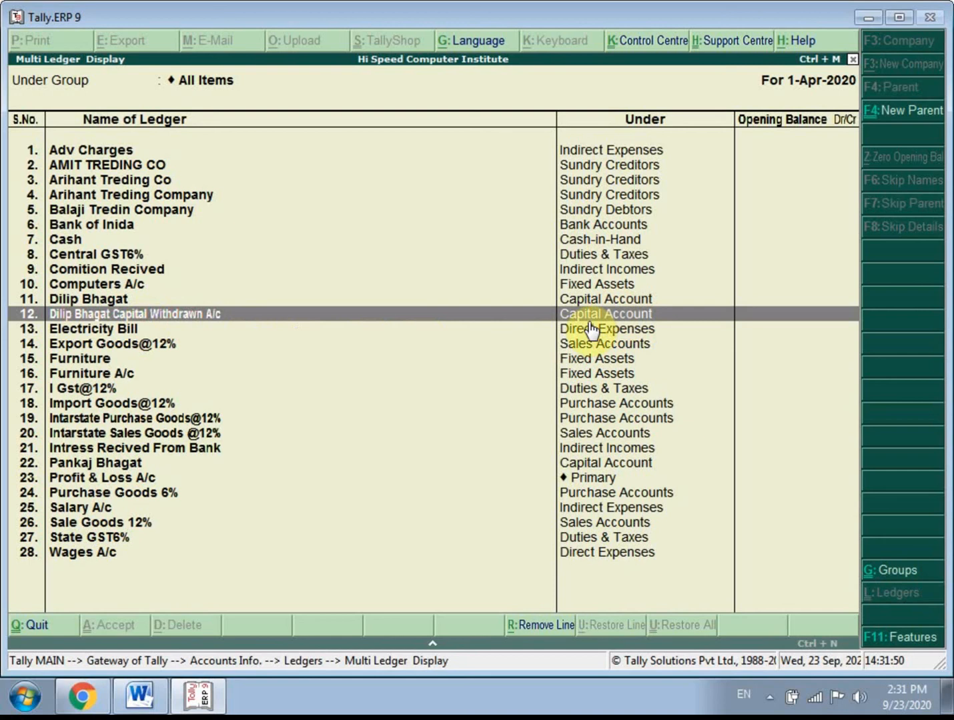
click(87, 329)
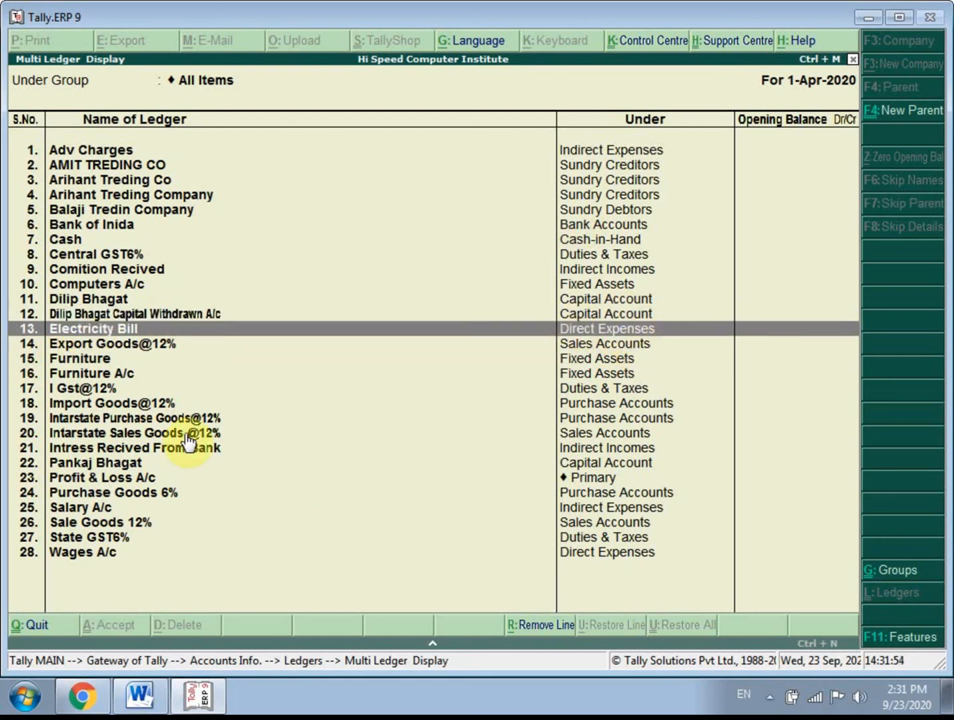
click(615, 479)
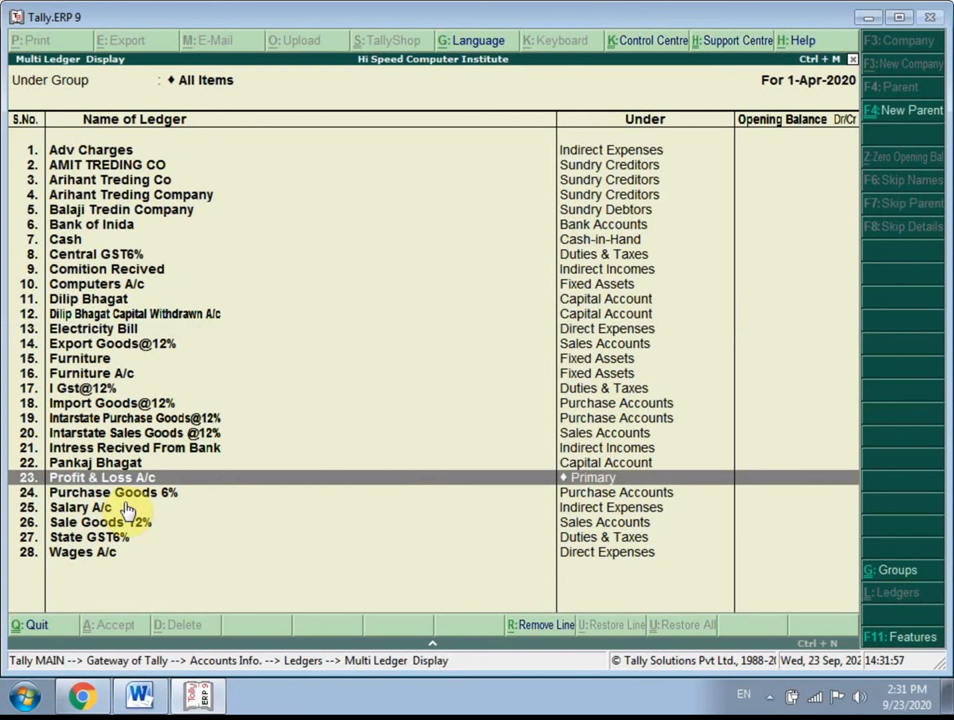
click(82, 240)
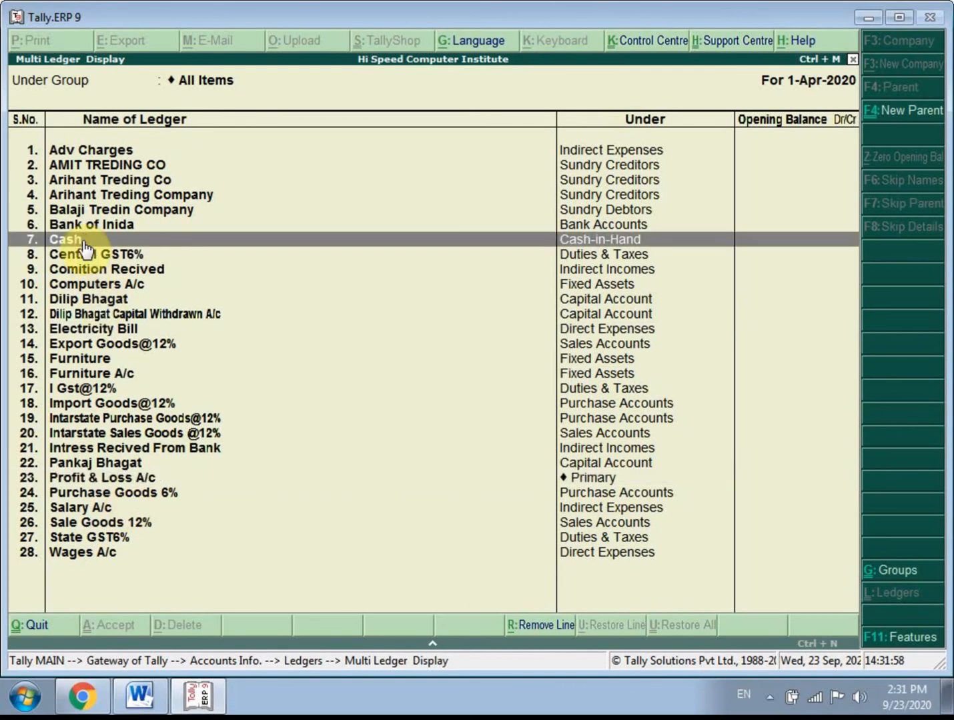
click(126, 477)
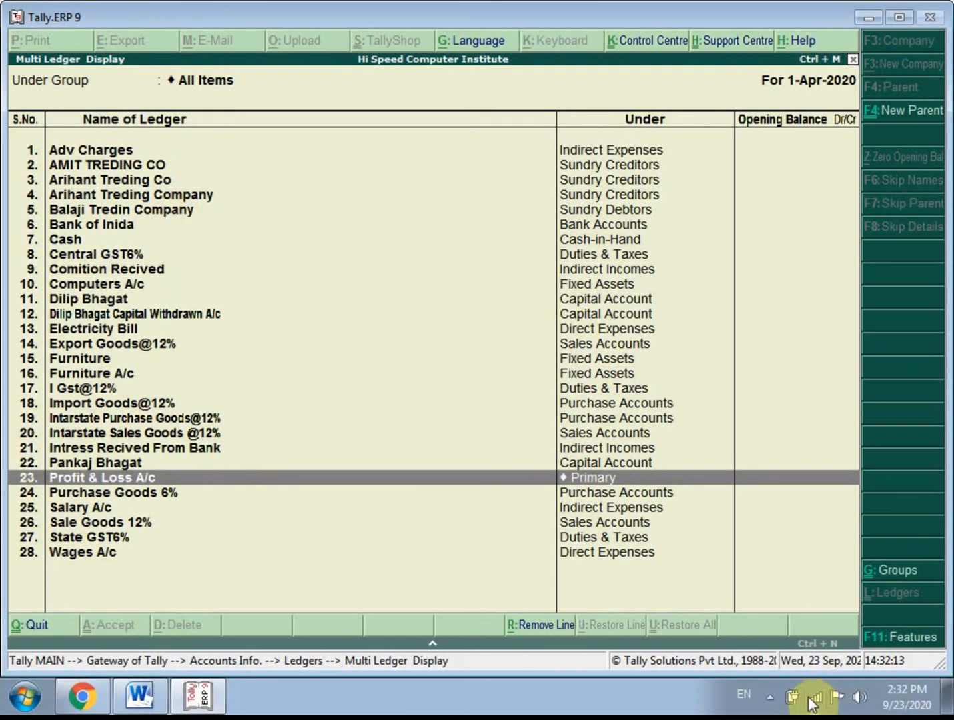
click(774, 695)
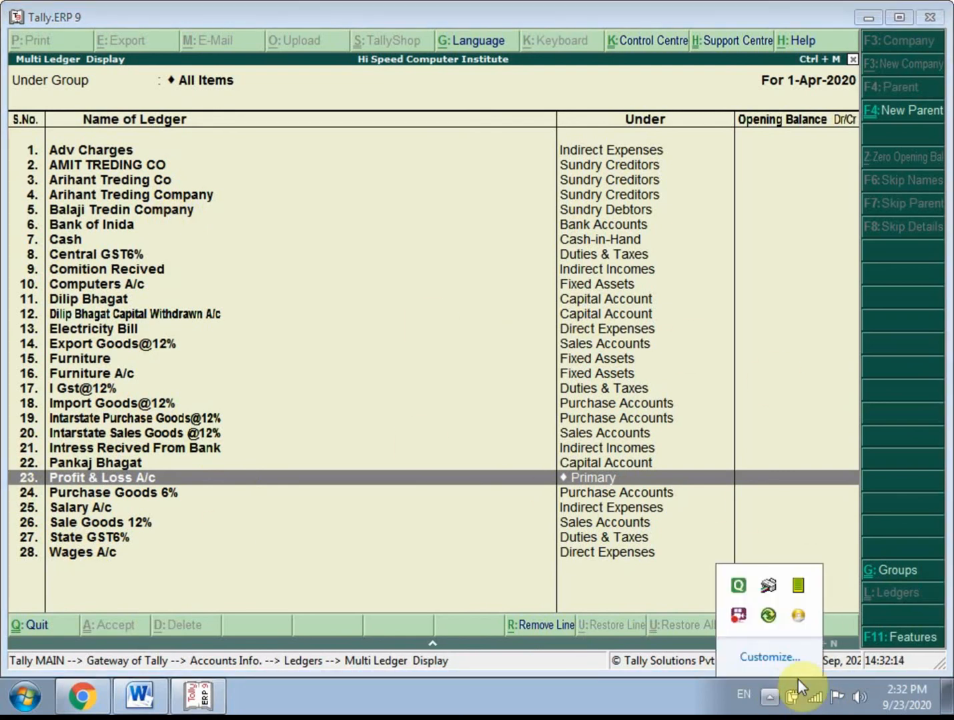
double_click(737, 616)
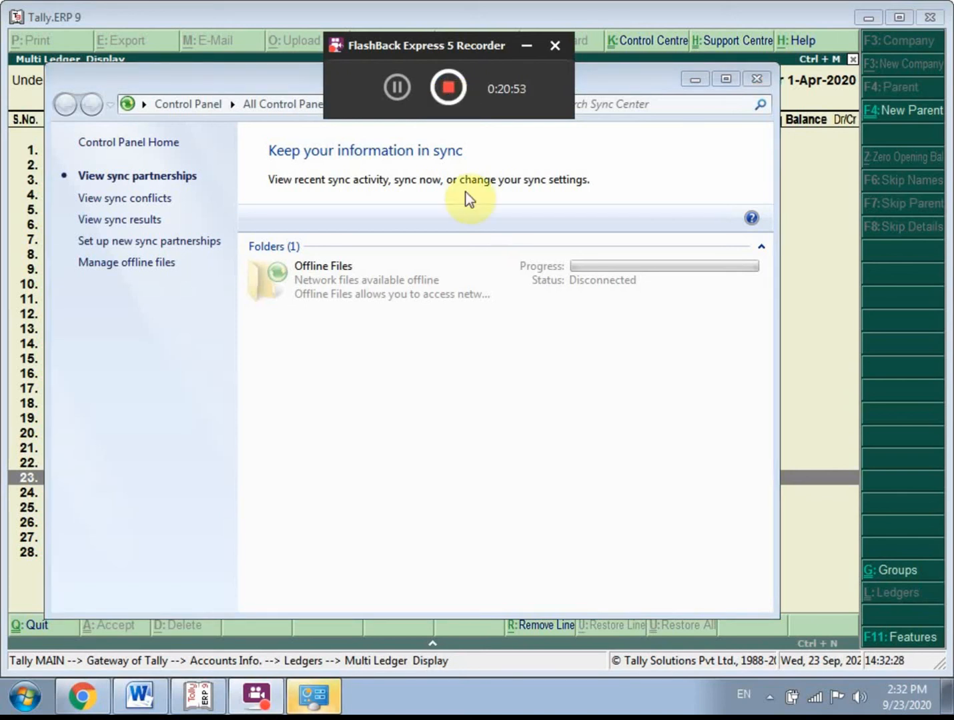
click(756, 80)
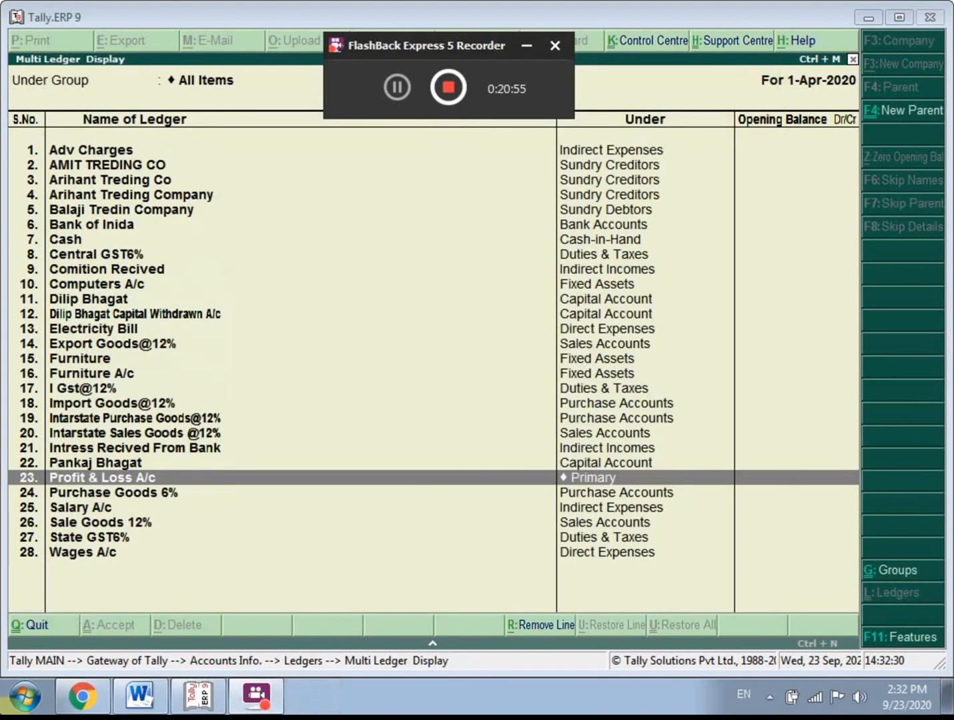
- Switch to Chrome and search Google for "ledger with under group for tally"
click(83, 697)
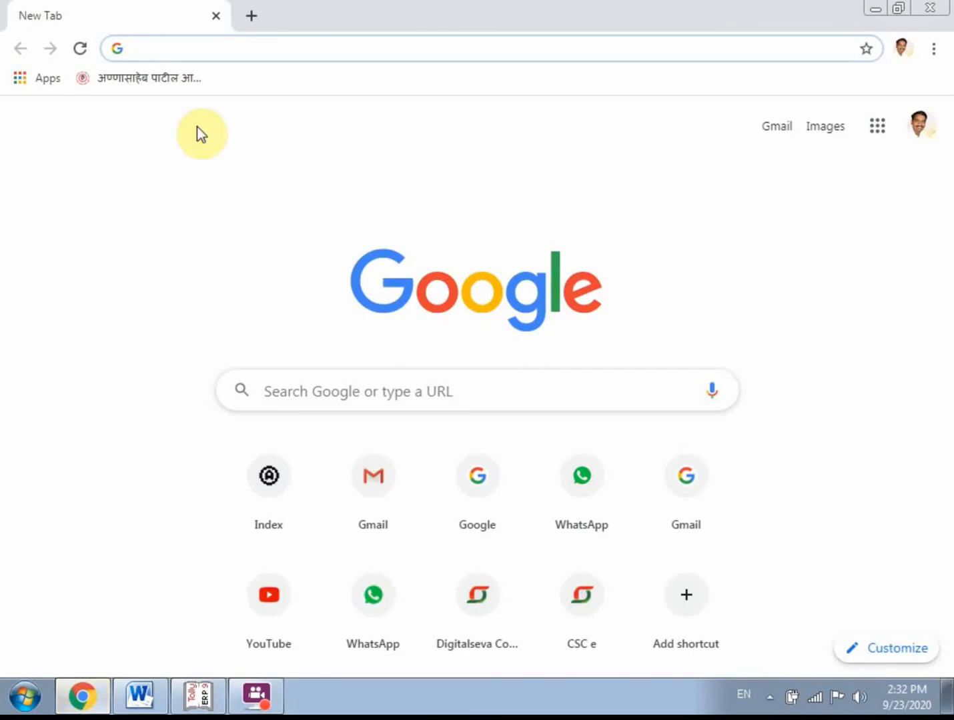
text(g)
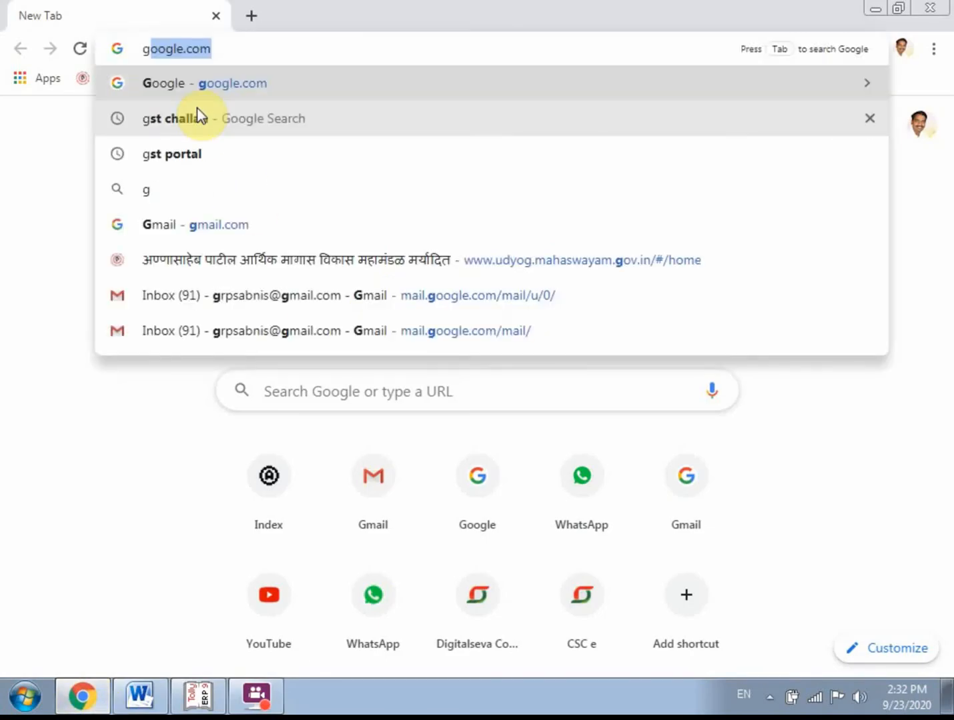
key(BackSpace)
key(BackSpace)
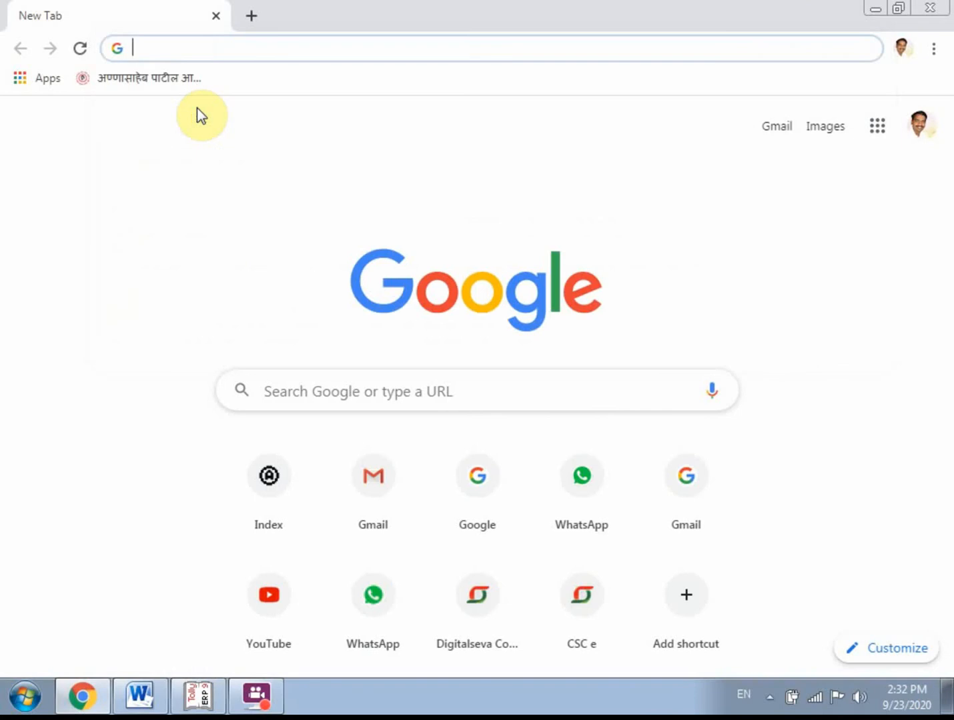
text(je)
key(BackSpace)
key(BackSpace)
text(le)
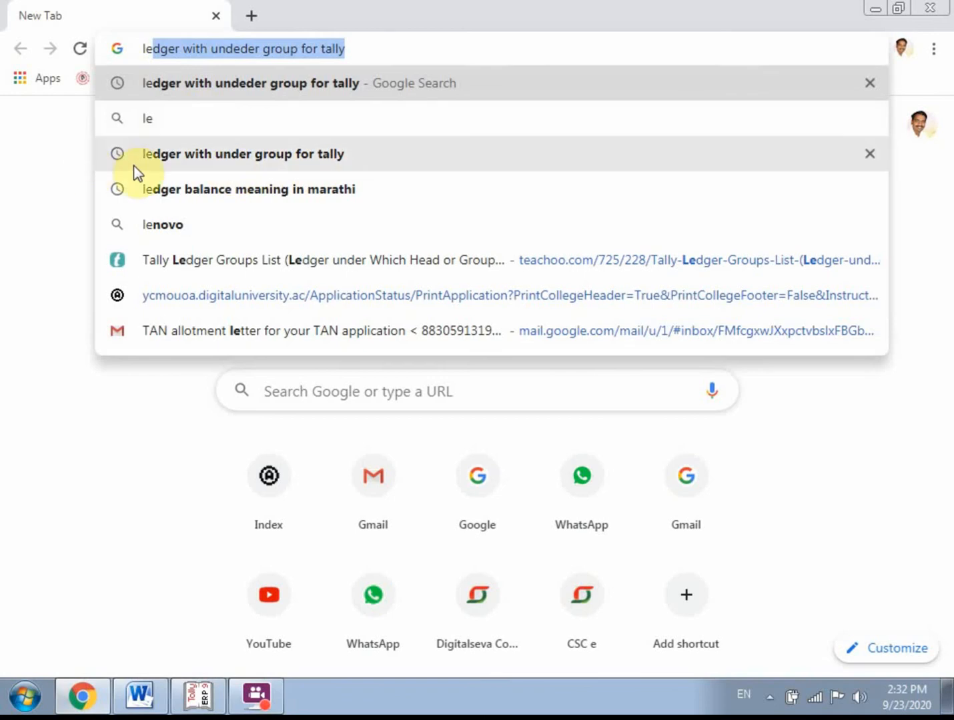
click(308, 159)
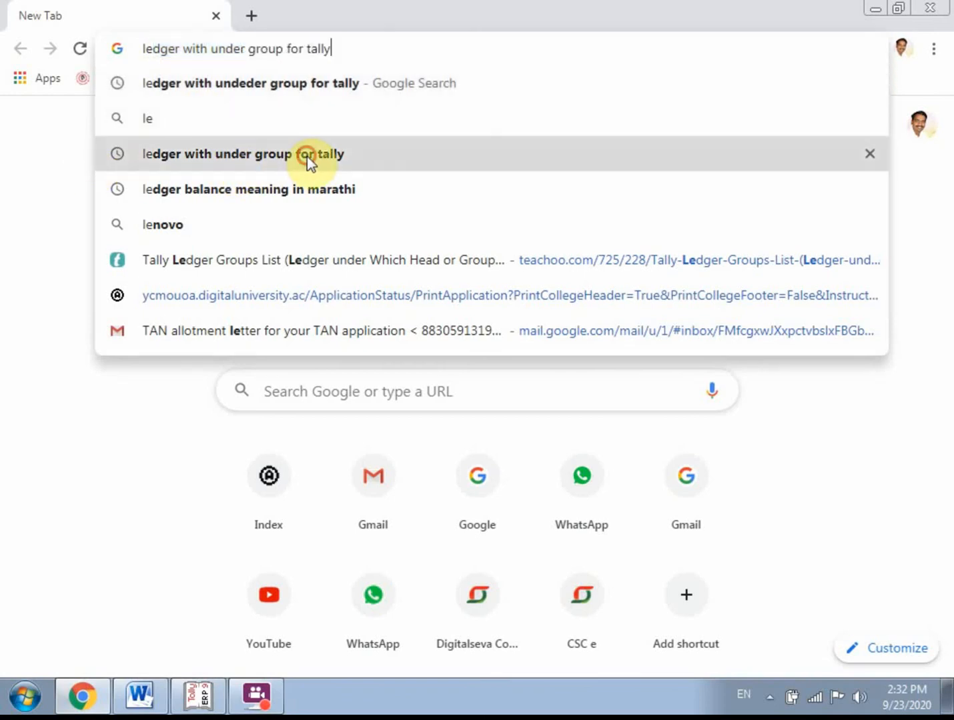
- Look through the search results and open the teachoo.com Tally Ledger Groups List page
scroll(301, 378, down, 4)
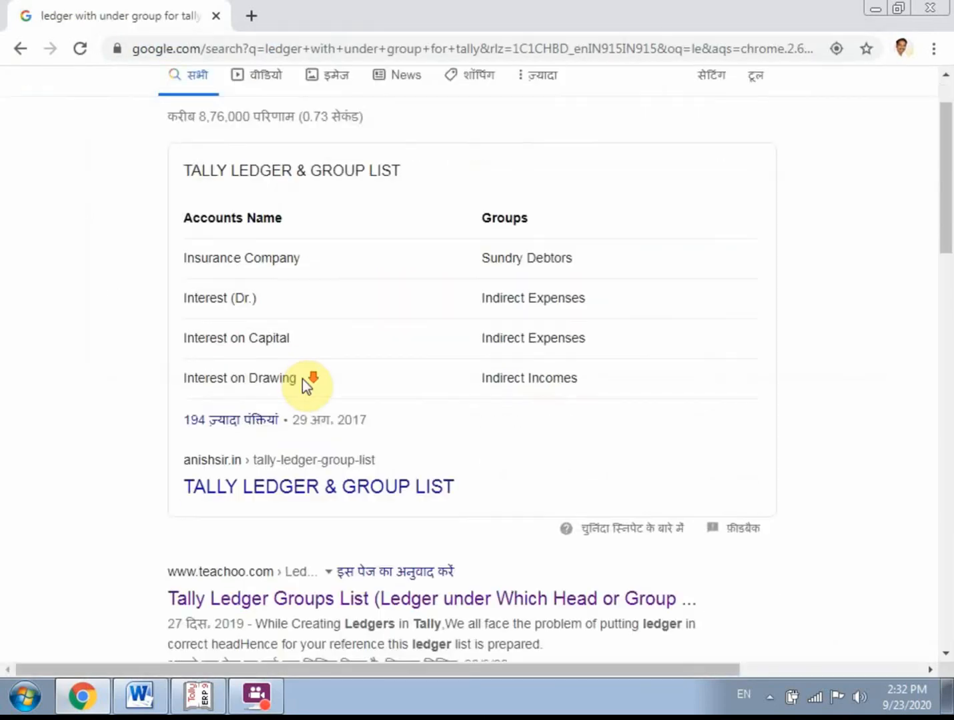
scroll(353, 498, up, 4)
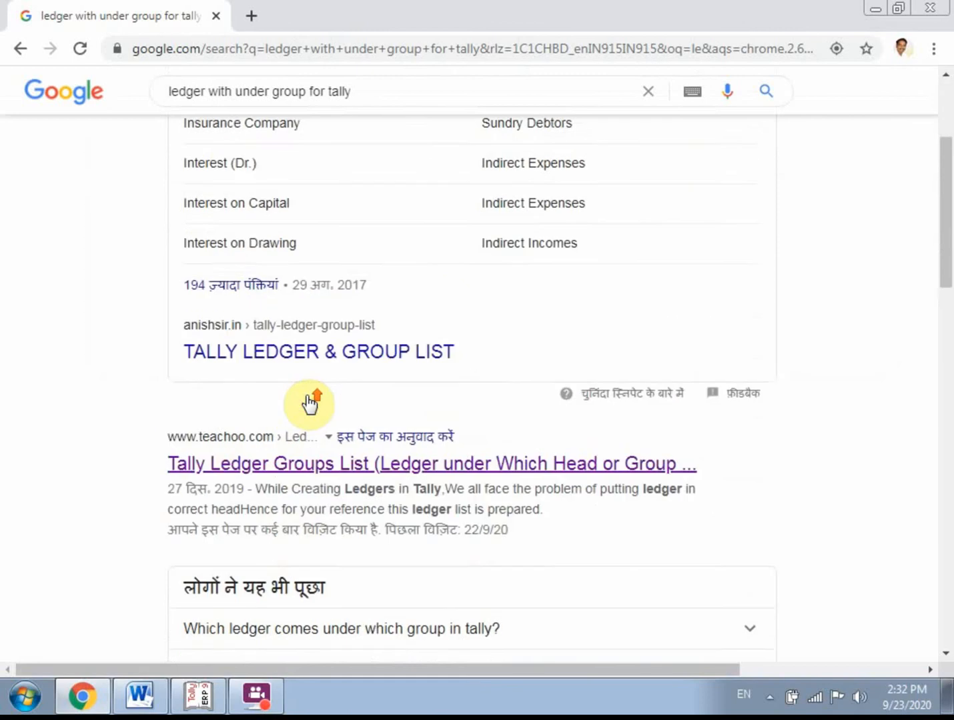
scroll(232, 368, down, 1)
scroll(220, 560, down, 3)
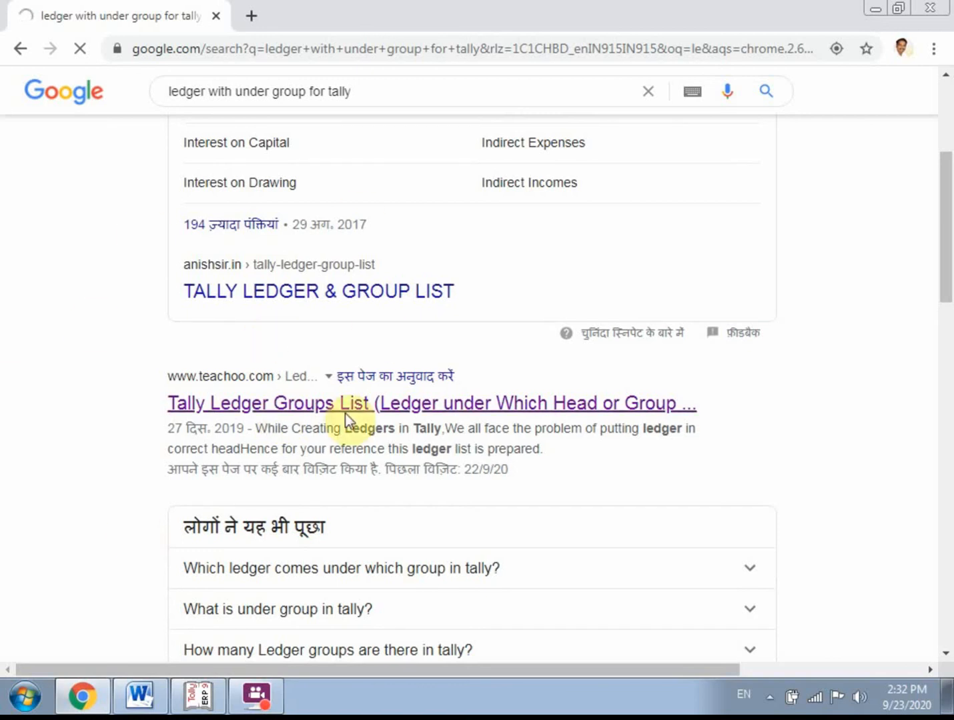
scroll(341, 441, up, 1)
scroll(332, 480, up, 1)
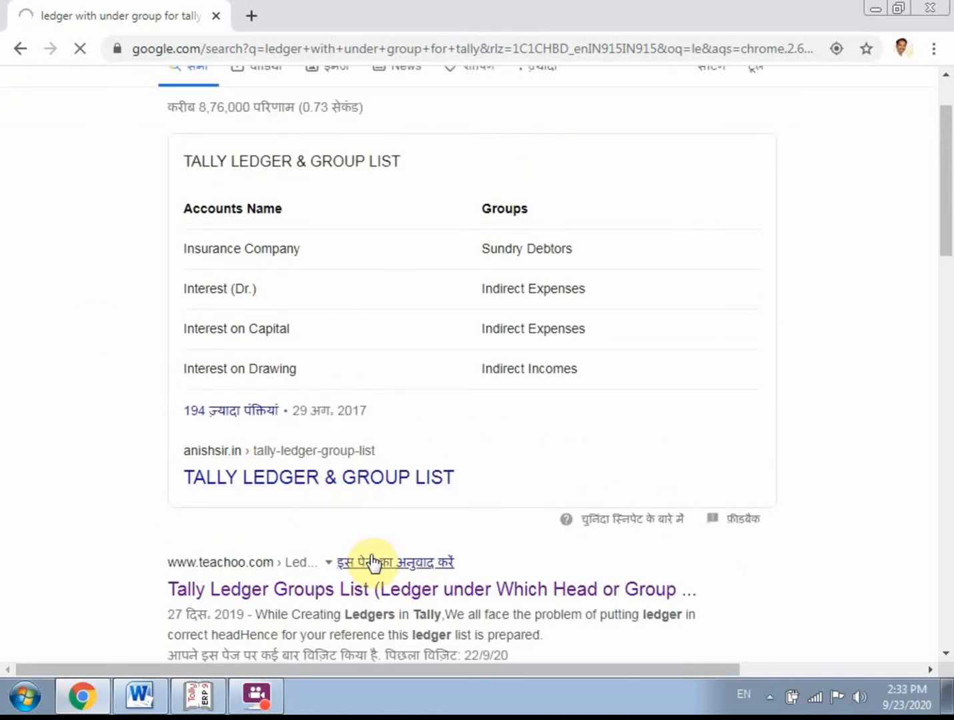
scroll(372, 564, down, 2)
click(256, 696)
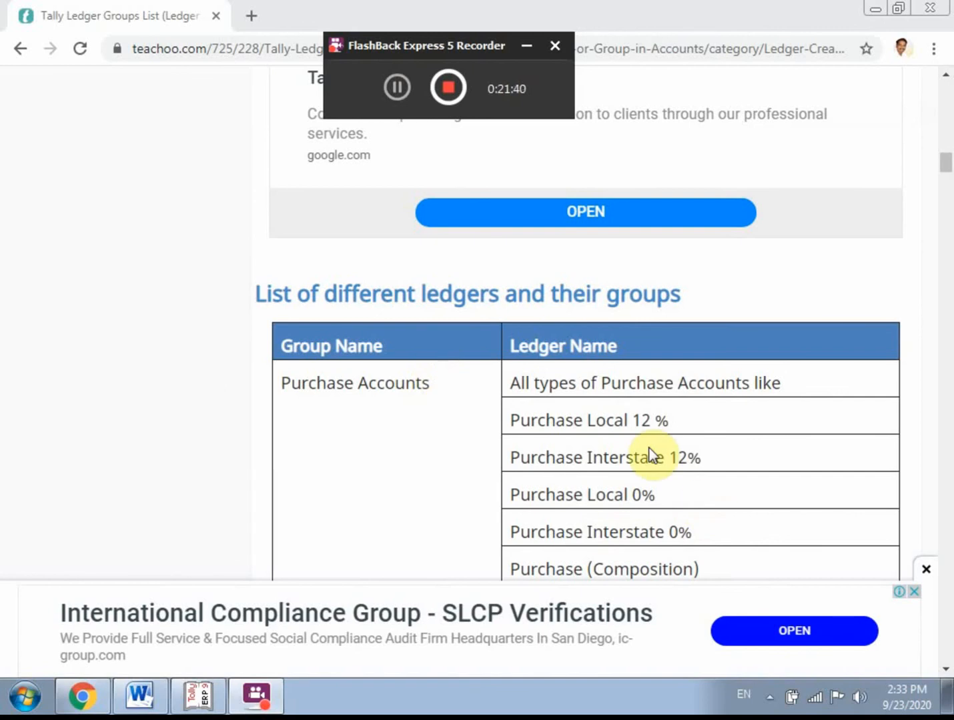
- Examine the list of different ledgers and their groups, from Purchase Accounts down to Capital A/c
scroll(340, 397, down, 3)
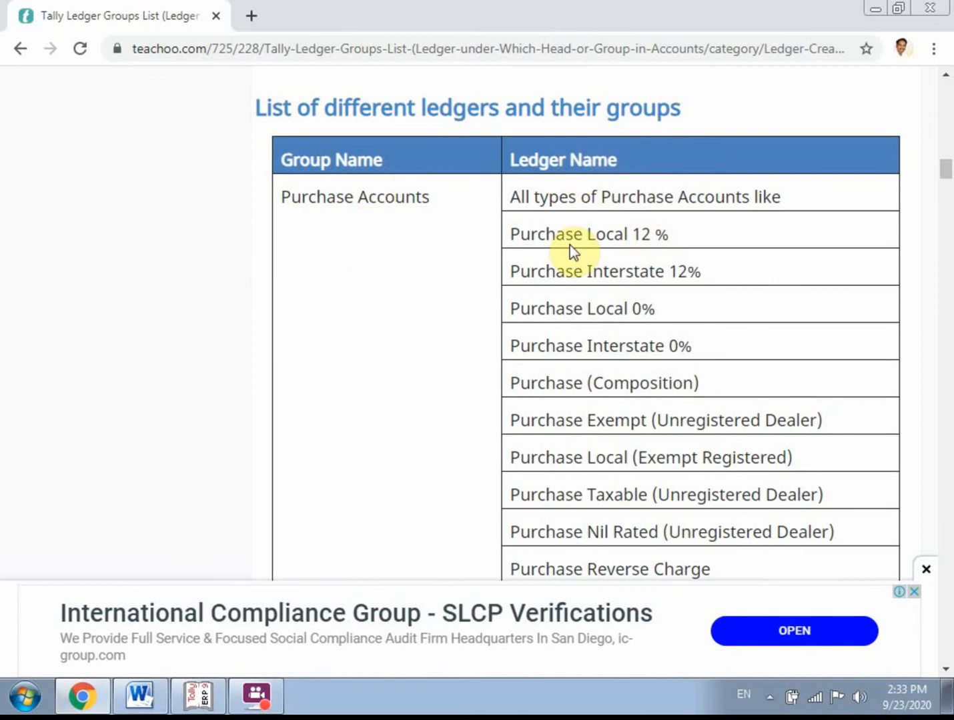
scroll(571, 247, down, 2)
scroll(570, 251, down, 5)
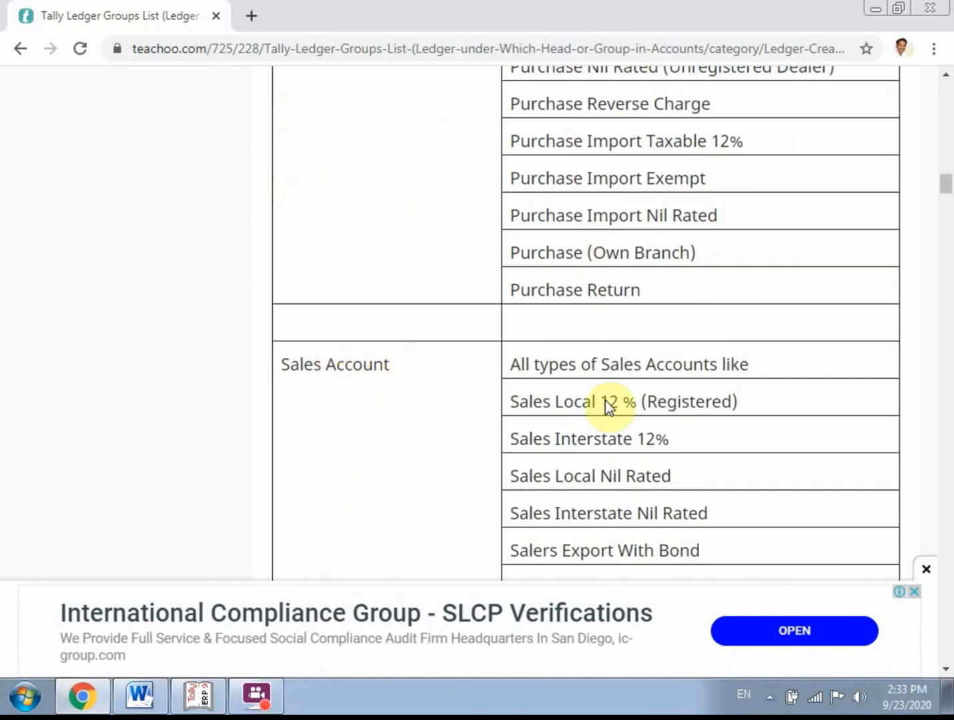
scroll(639, 376, down, 10)
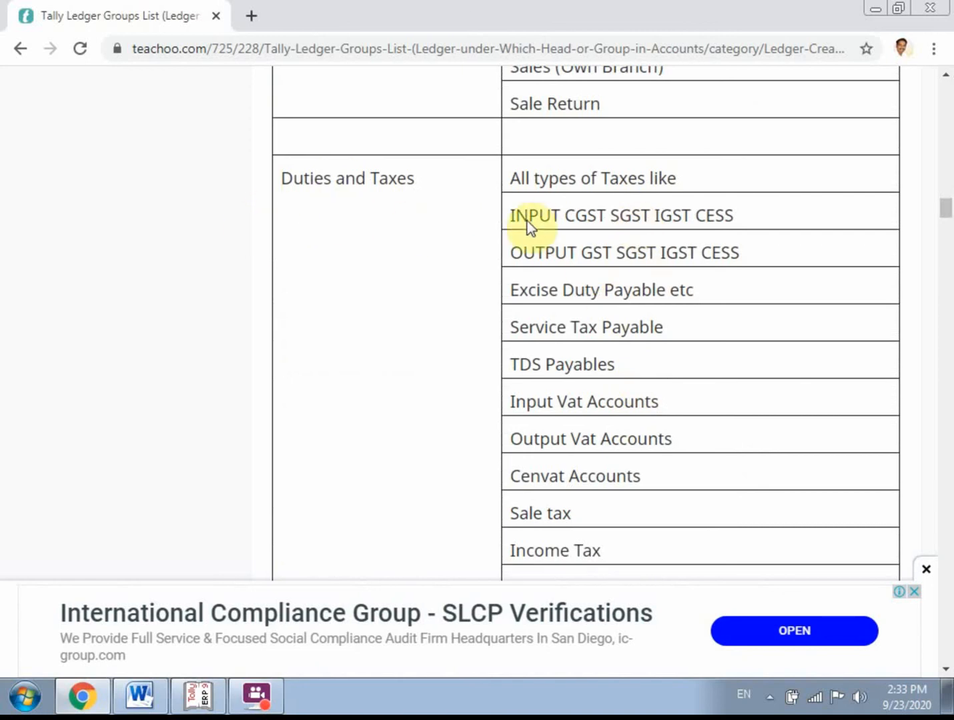
scroll(522, 220, down, 3)
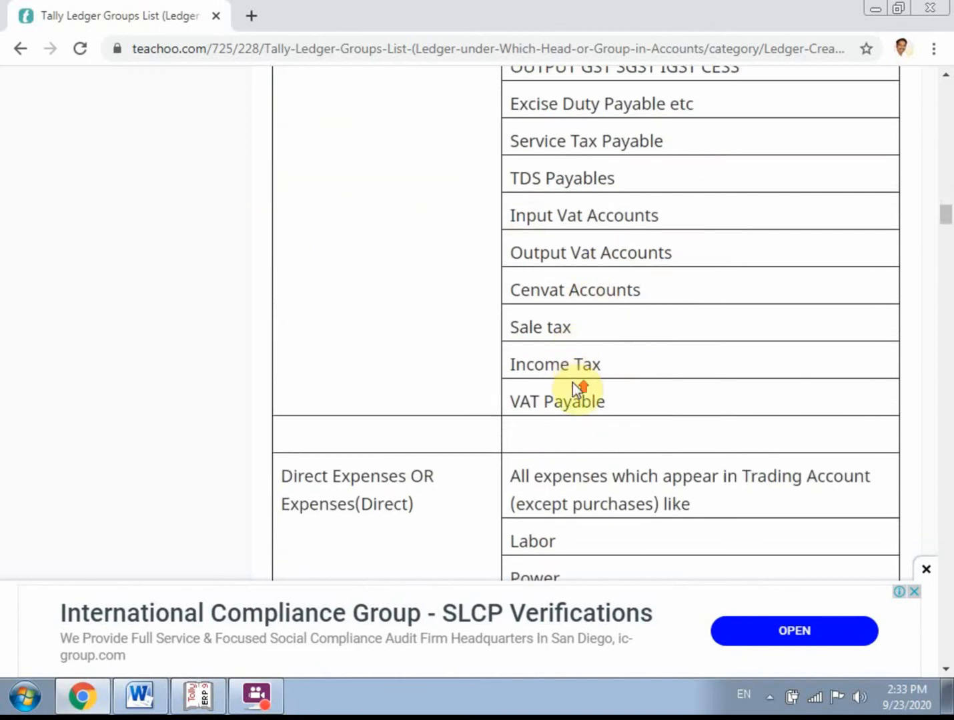
scroll(572, 382, up, 3)
scroll(571, 404, down, 1)
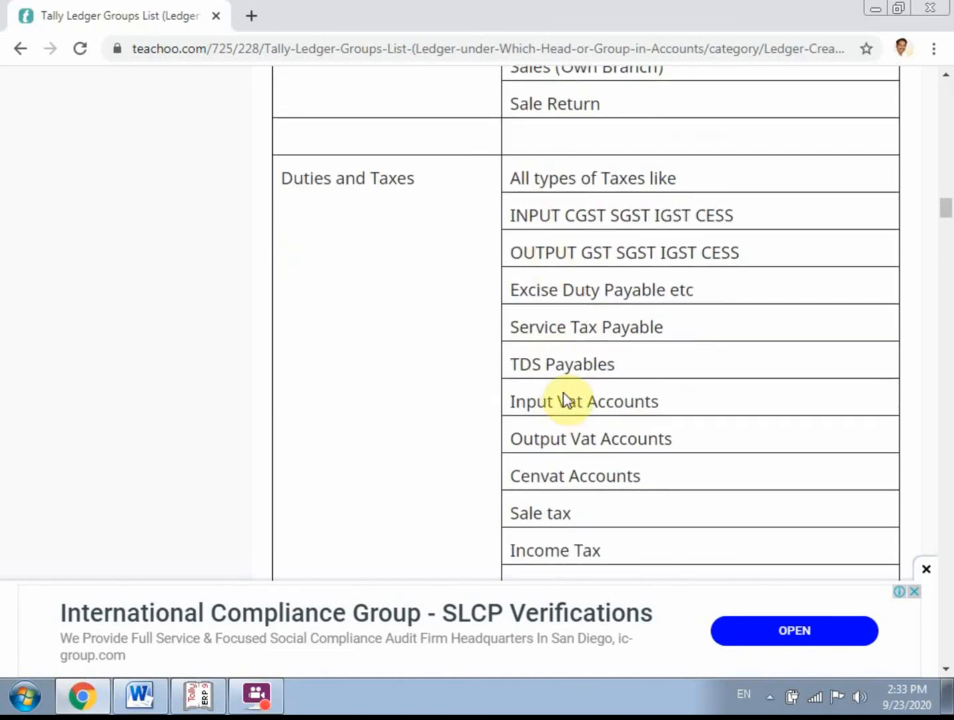
scroll(565, 398, down, 5)
scroll(465, 422, down, 12)
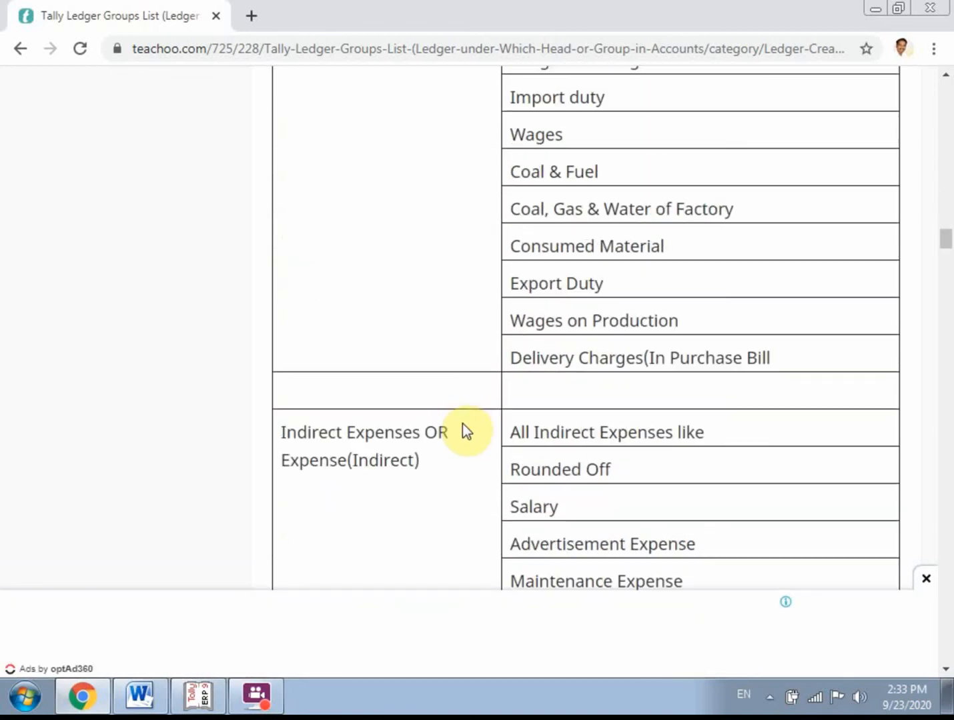
scroll(448, 526, down, 6)
scroll(446, 524, down, 15)
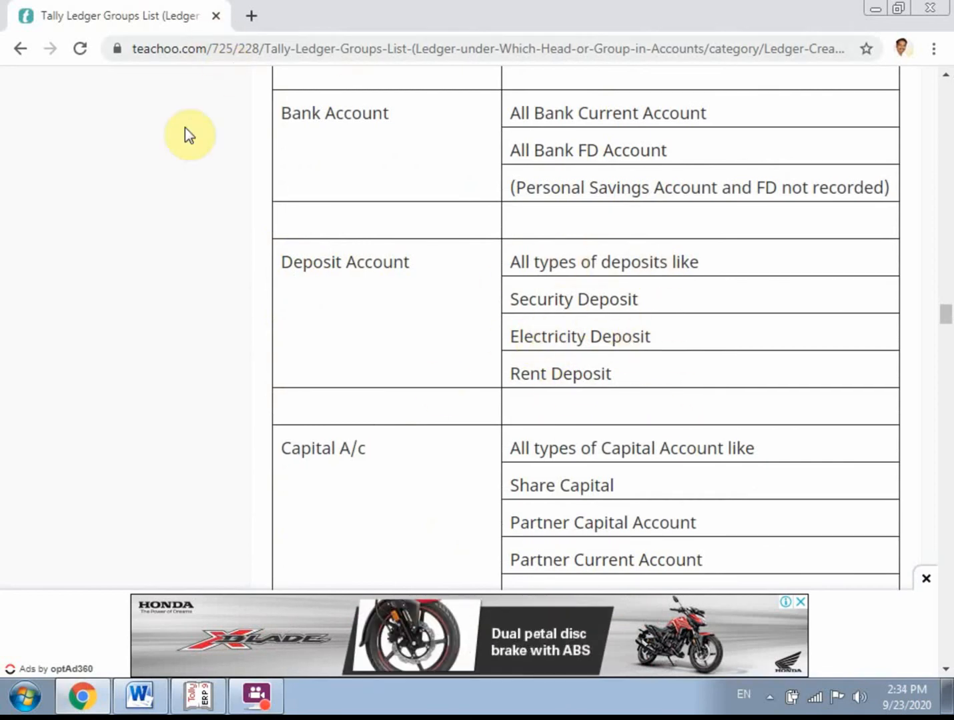
click(260, 690)
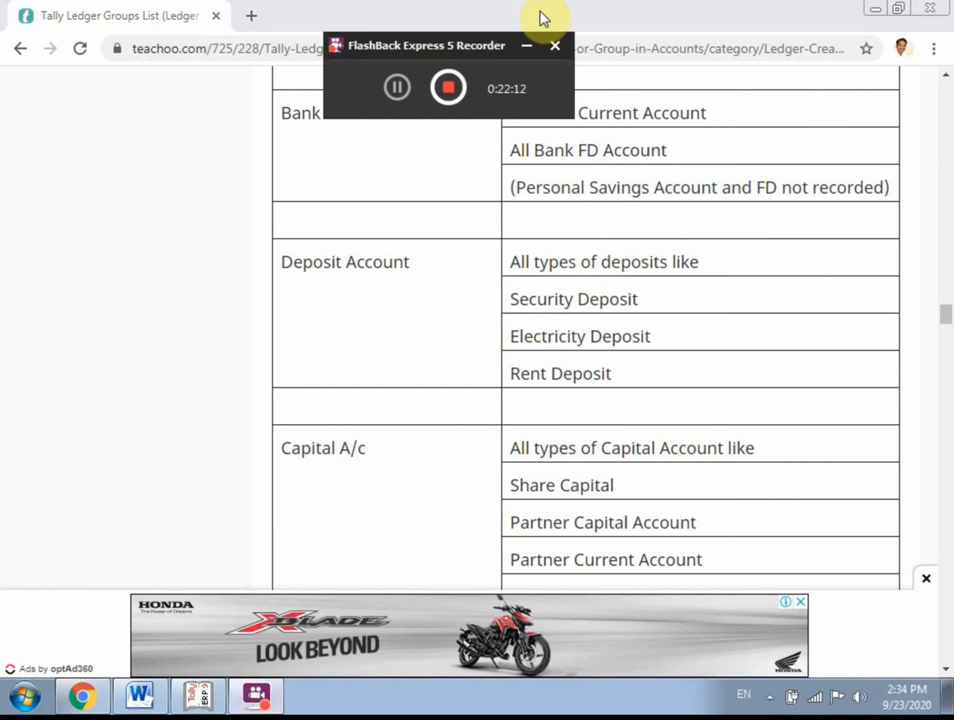